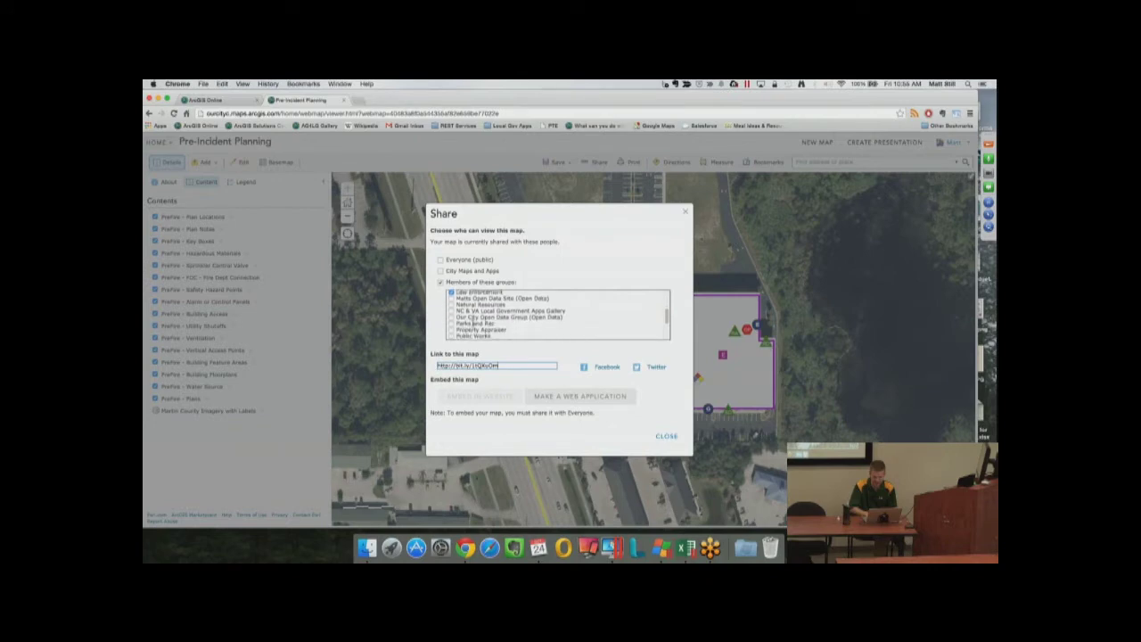
Scroll the group list and close the Pre-Incident Planning map's Share dialog
scroll(472, 321, up, 3)
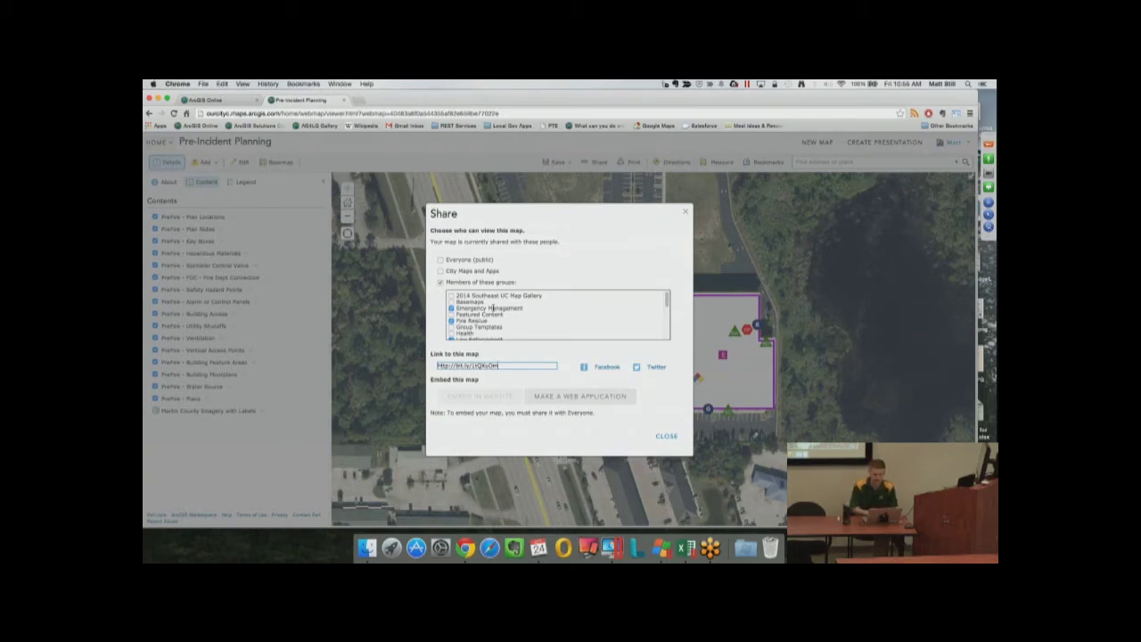
click(667, 436)
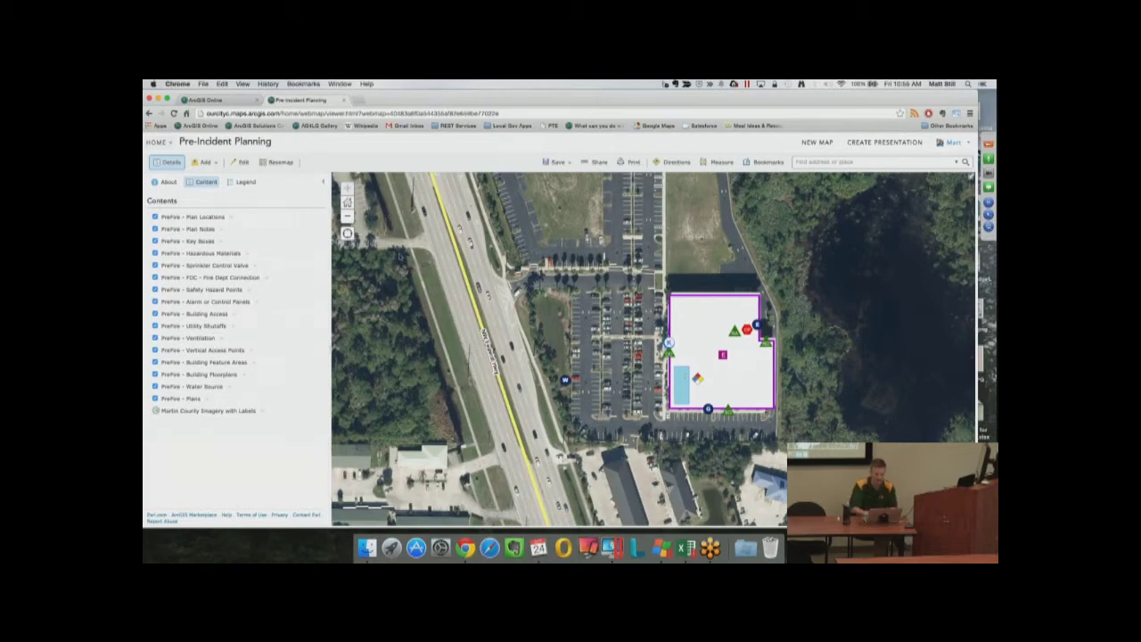
Show the map's About description, then go to its full item details via More Details
click(167, 182)
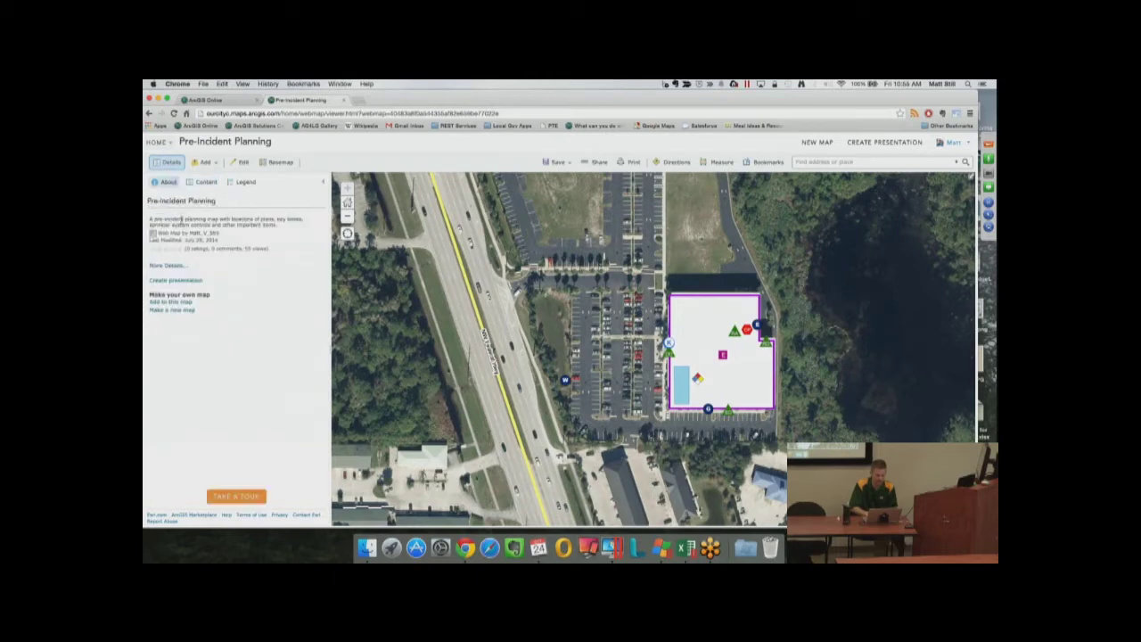
click(170, 265)
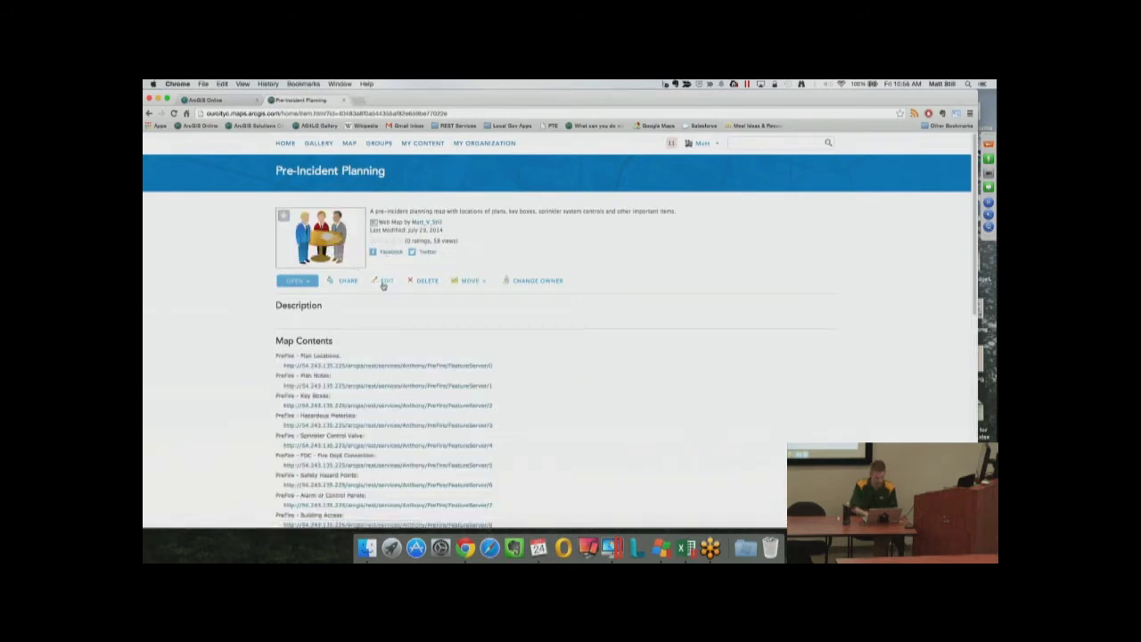
click(383, 282)
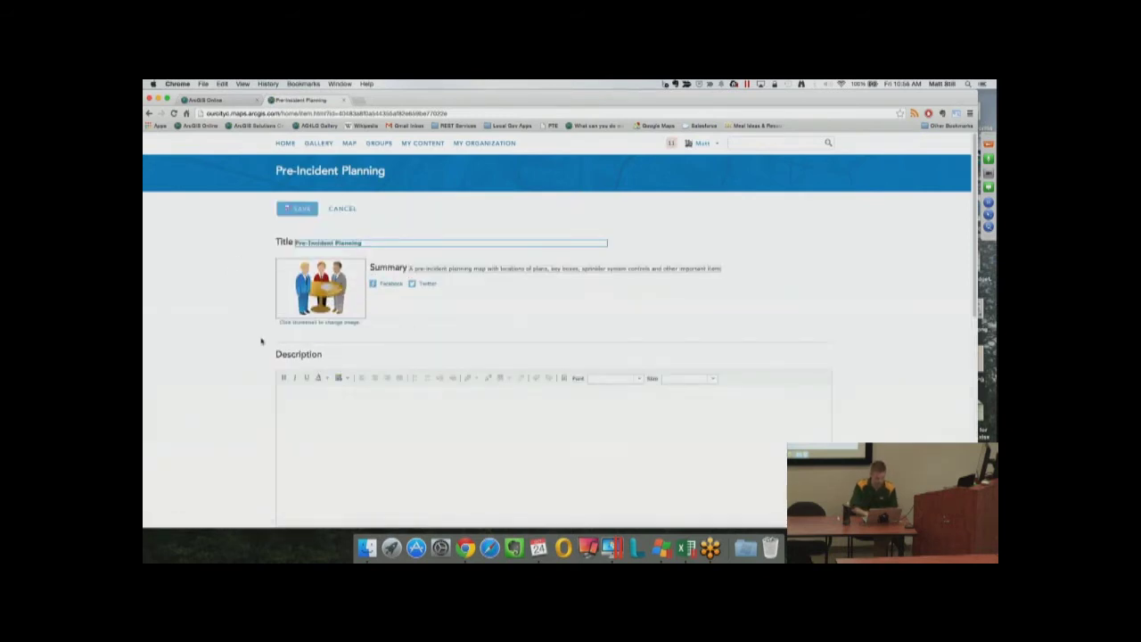
scroll(262, 340, down, 10)
scroll(262, 341, down, 1)
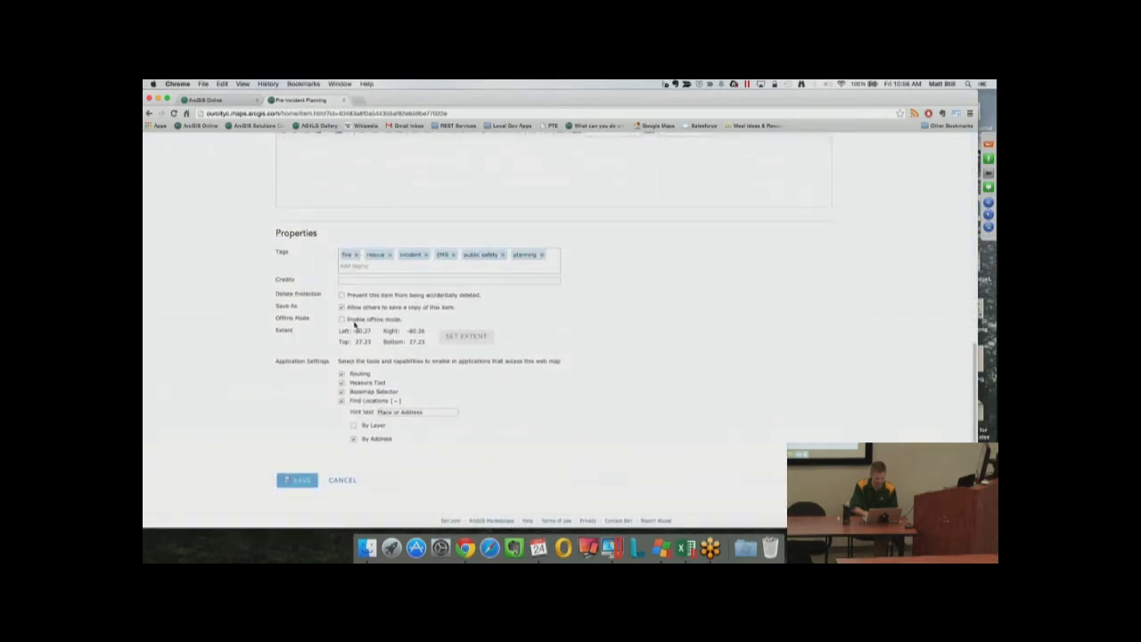
drag(351, 322, 406, 322)
click(341, 479)
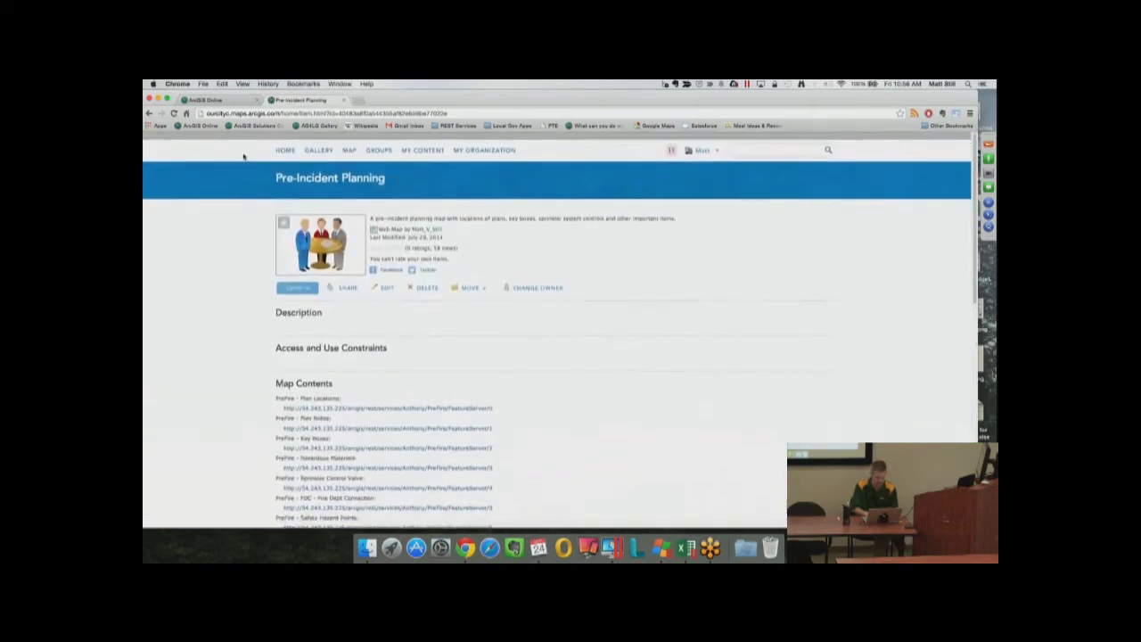
Look at the story map tab, then return to the Pre-Incident Planning item page
click(222, 100)
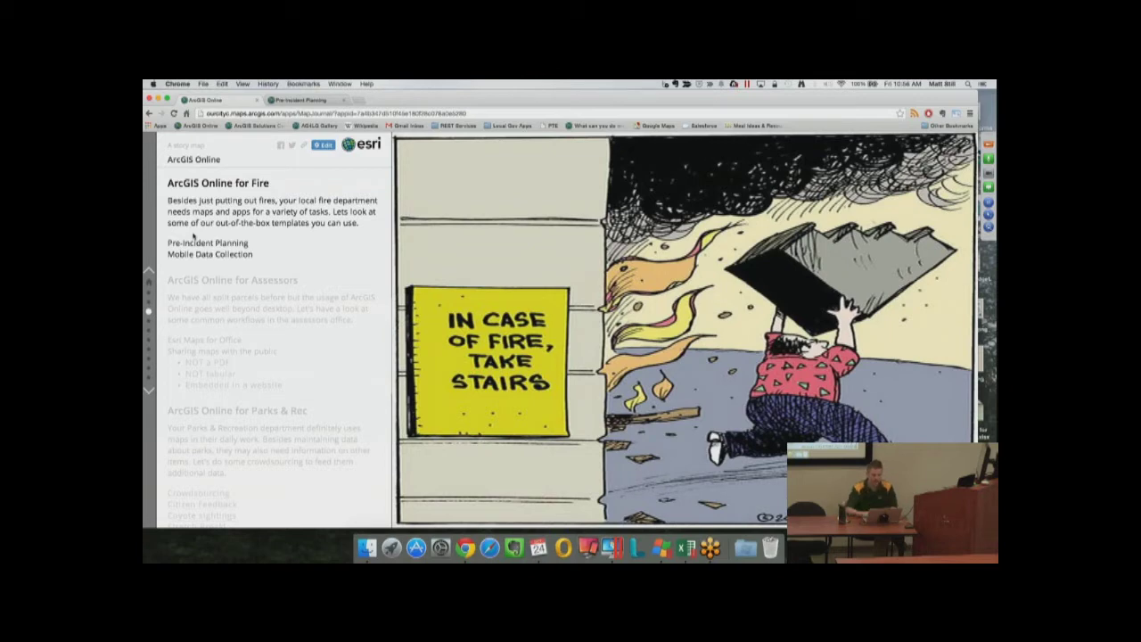
click(287, 100)
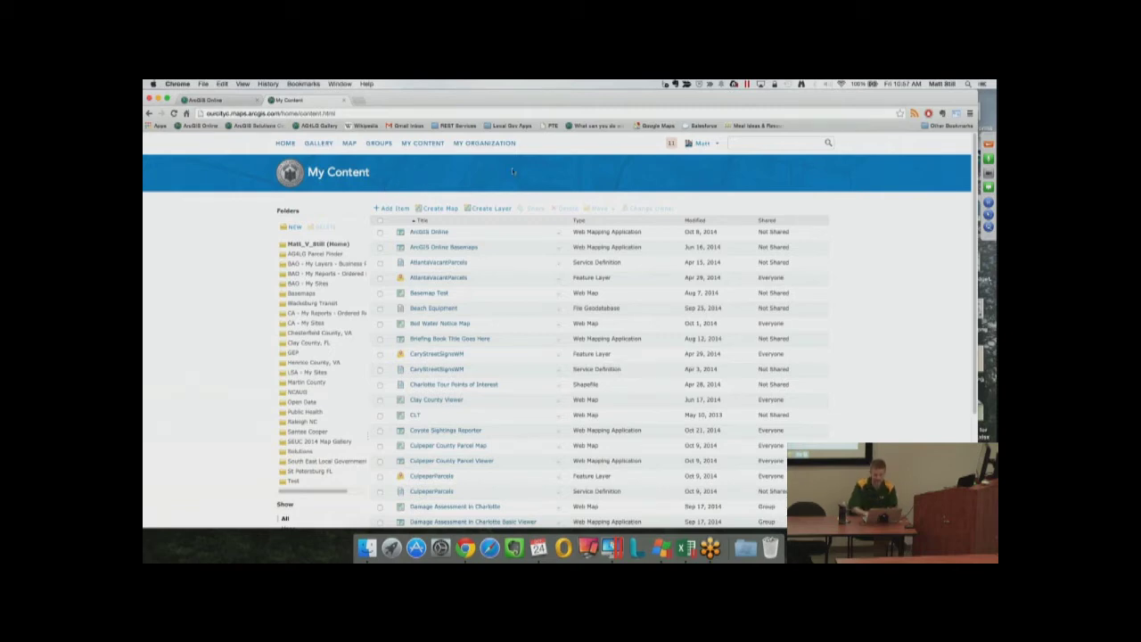
In a new tab, load the charlotte83 REST services directory from the REST Services bookmarks
key(super+t)
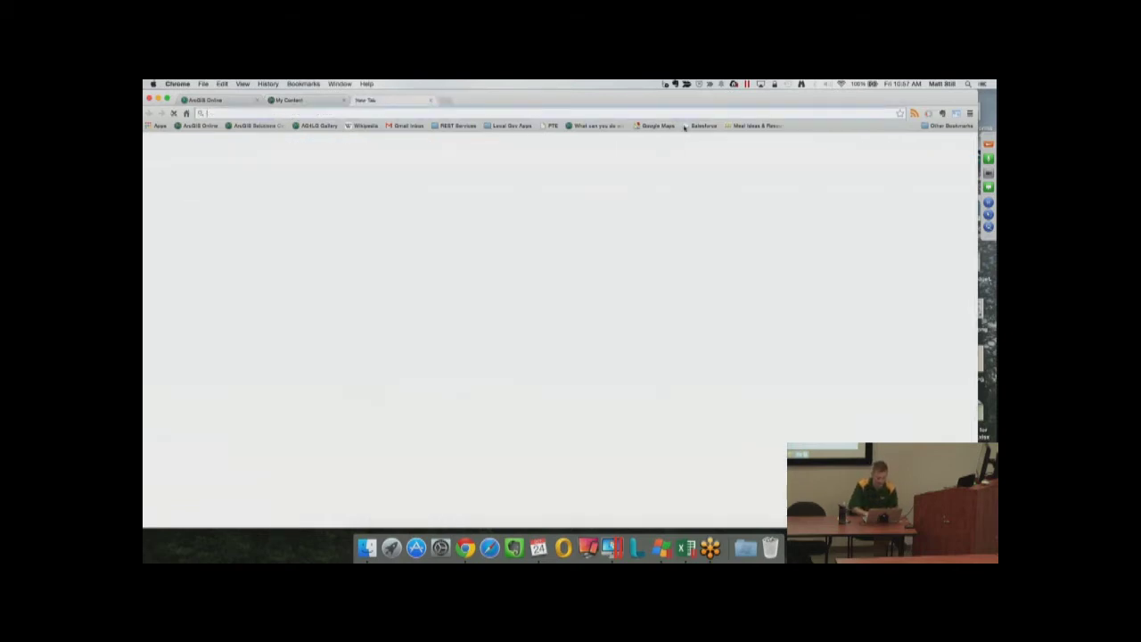
click(457, 126)
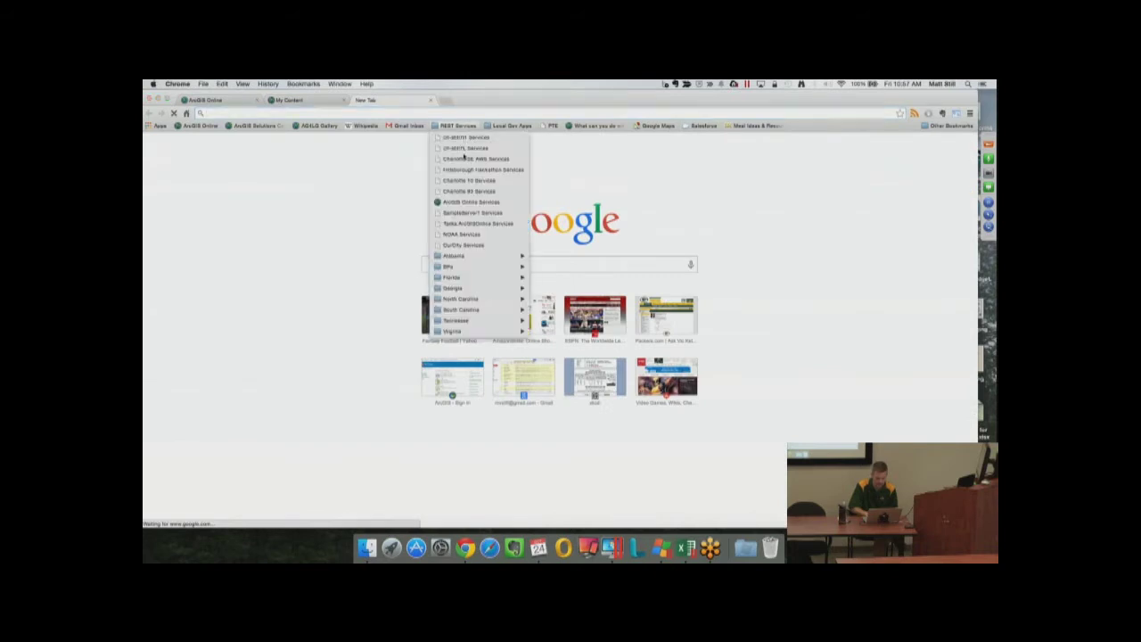
click(468, 191)
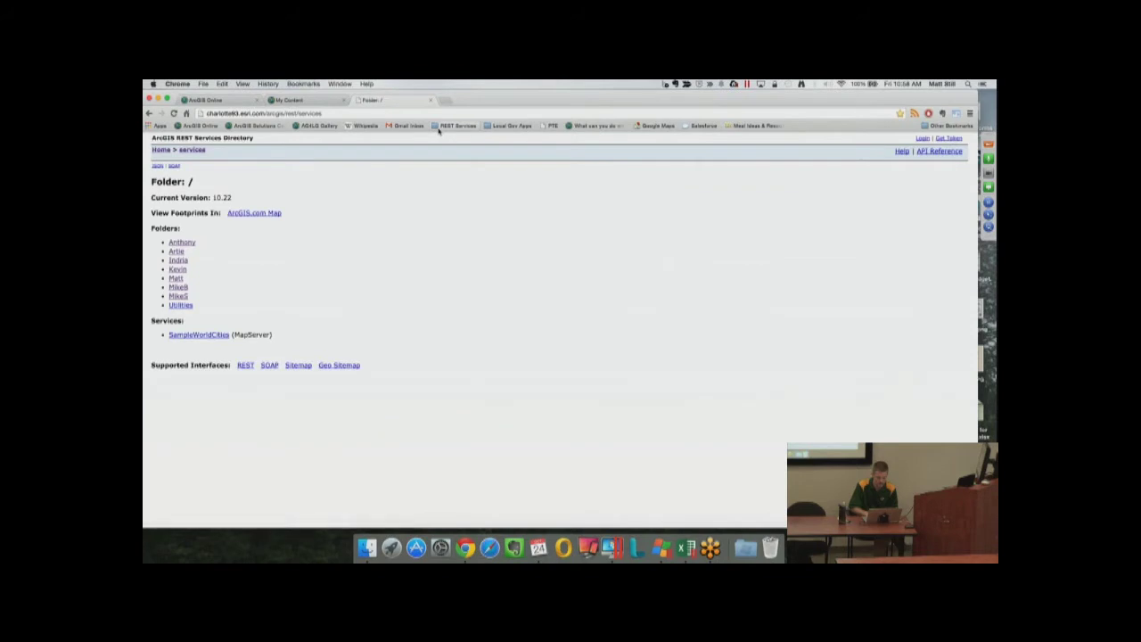
Navigate to Kevin/DamageAssessment FeatureServer and select its URL in the address bar
click(182, 271)
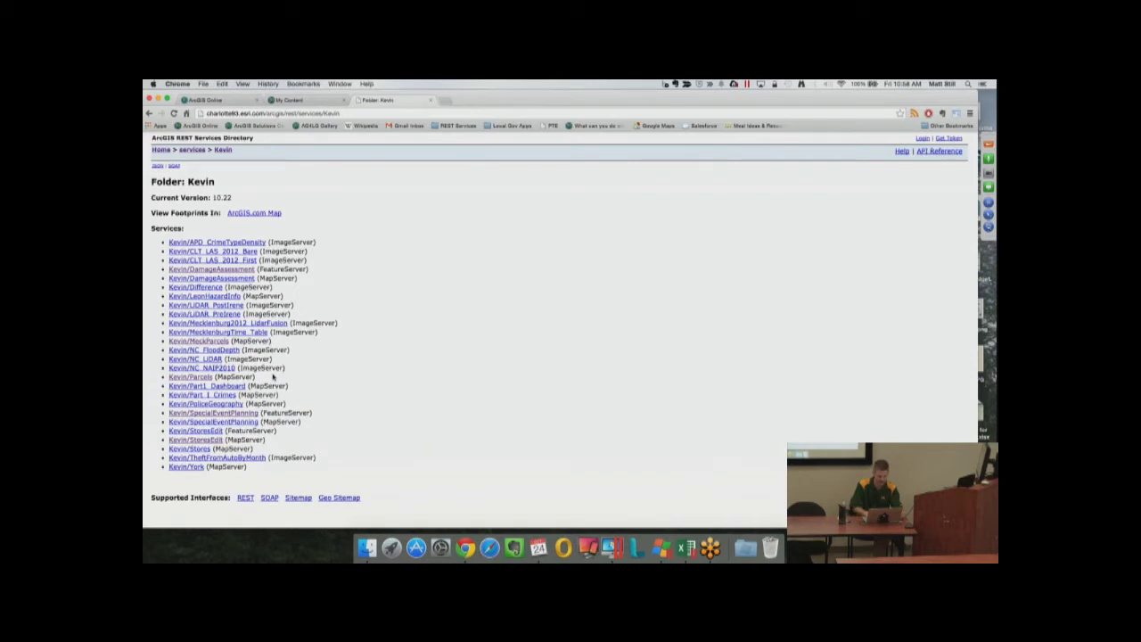
click(242, 269)
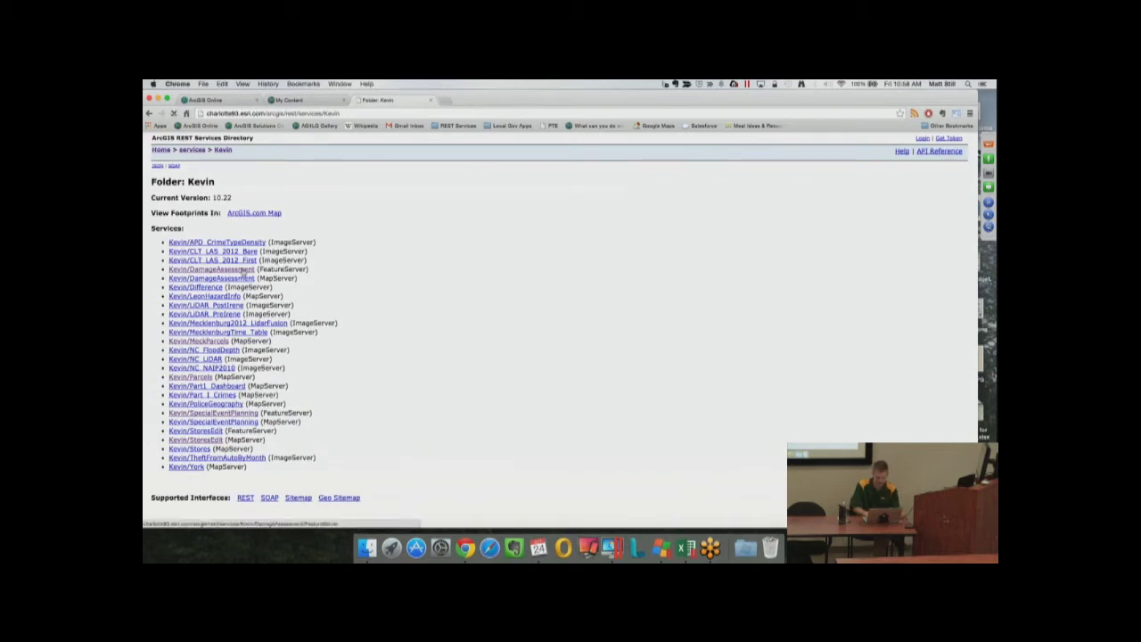
click(362, 114)
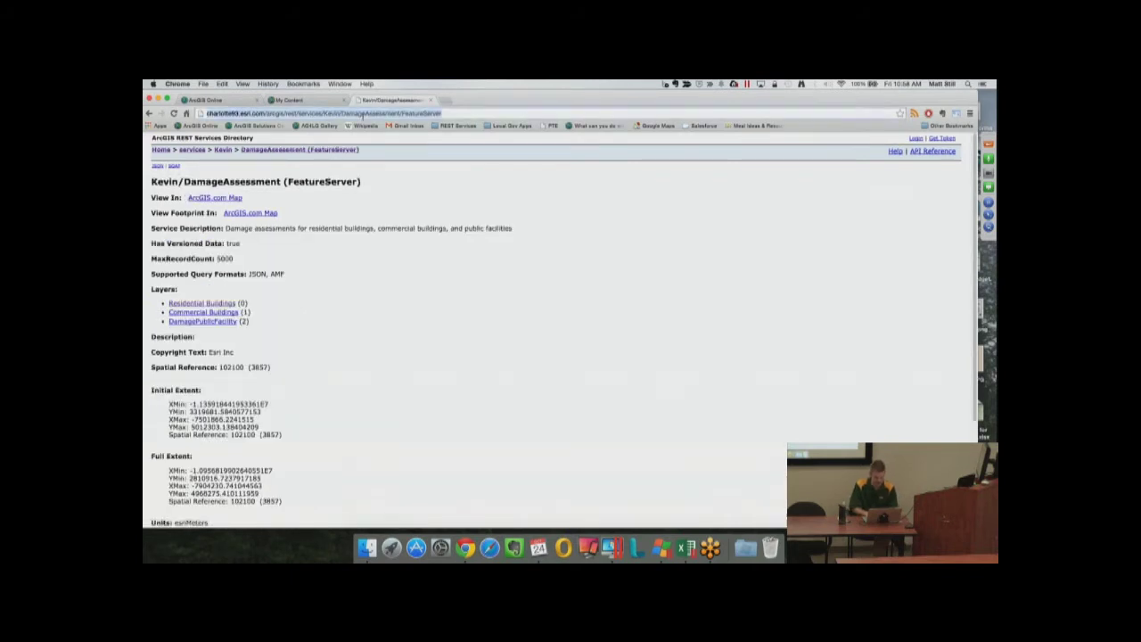
In My Content, start an On the web item with the pasted DamageAssessment URL, then cancel it
click(303, 100)
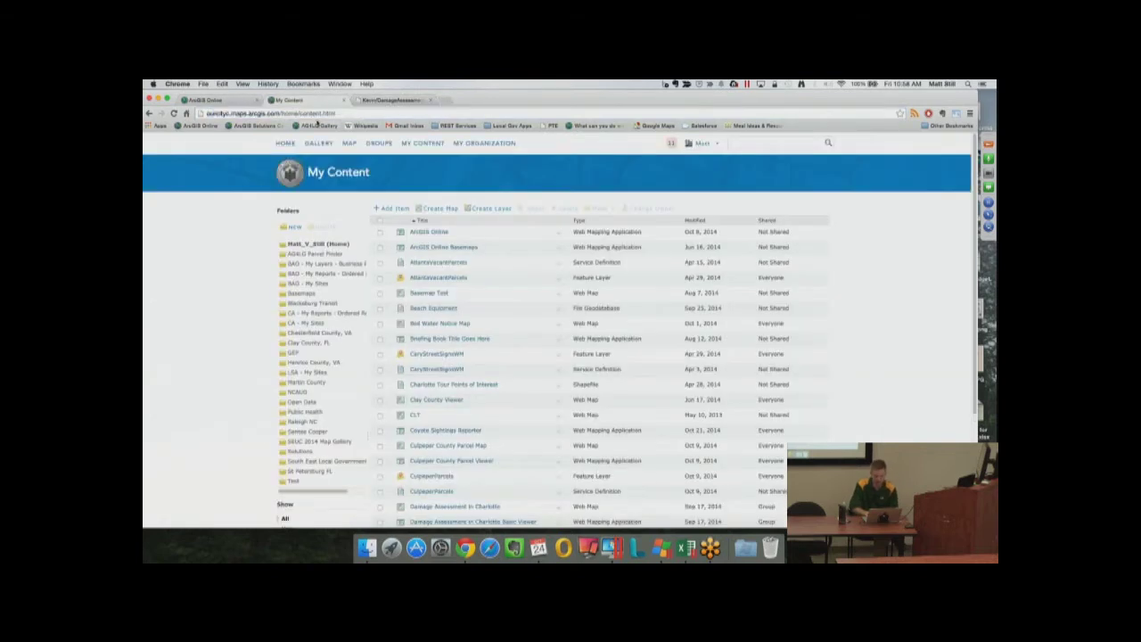
click(387, 208)
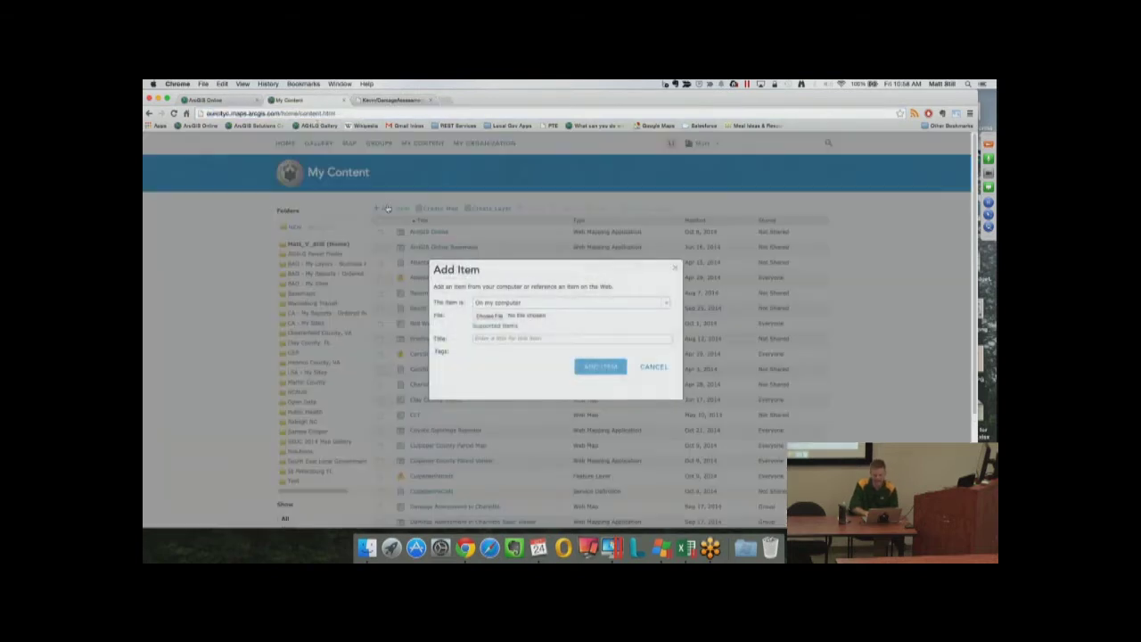
click(510, 303)
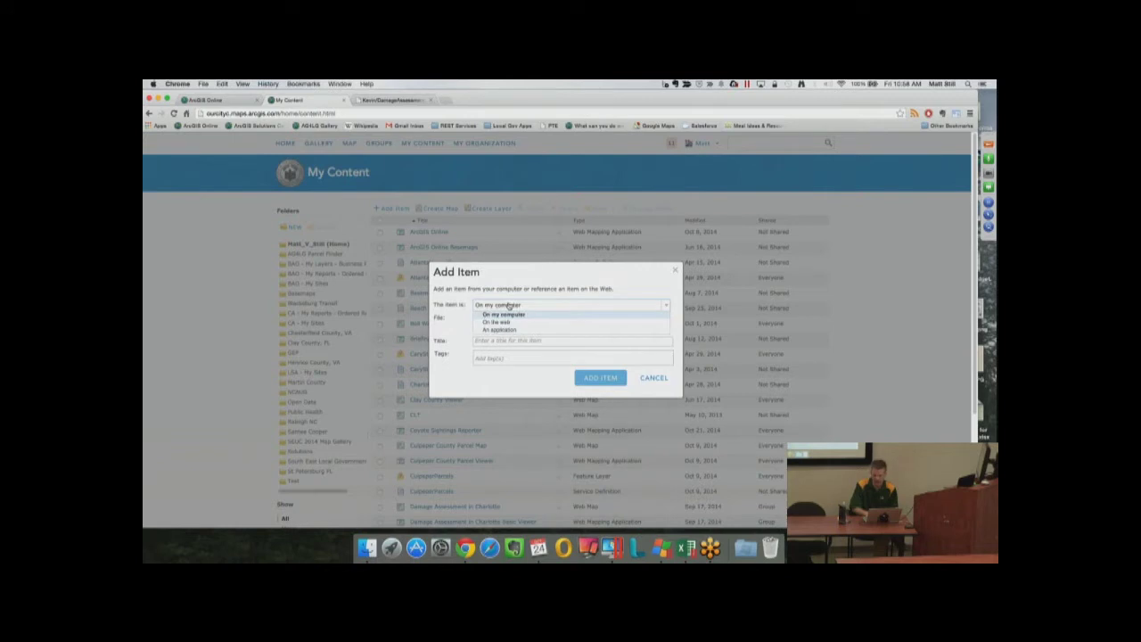
click(498, 322)
click(497, 328)
key(super+v)
click(484, 357)
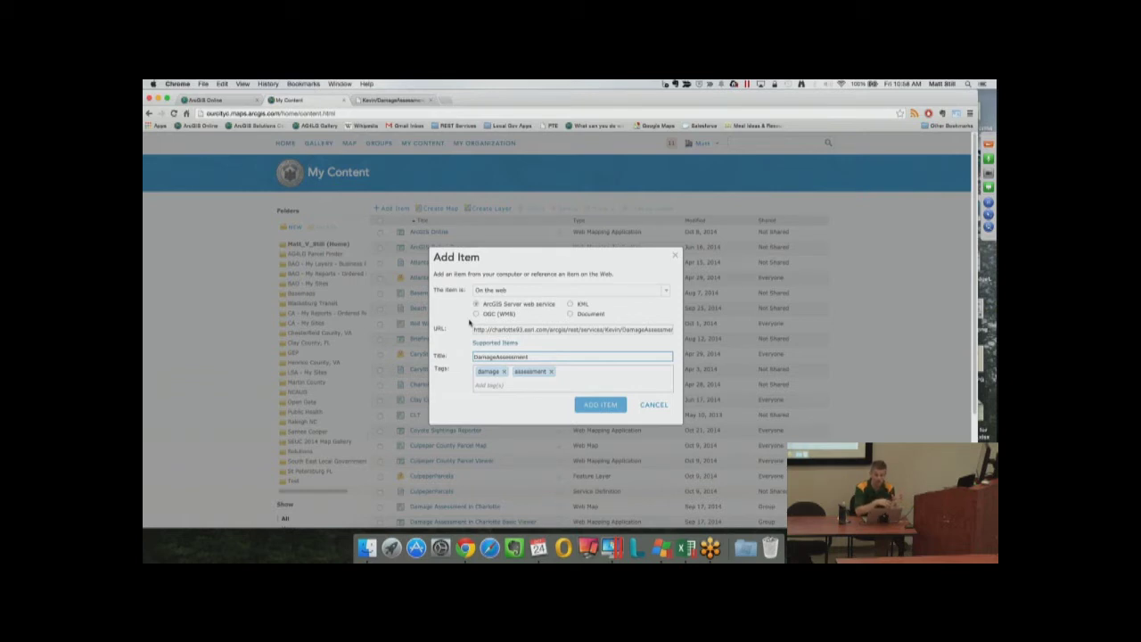
click(644, 406)
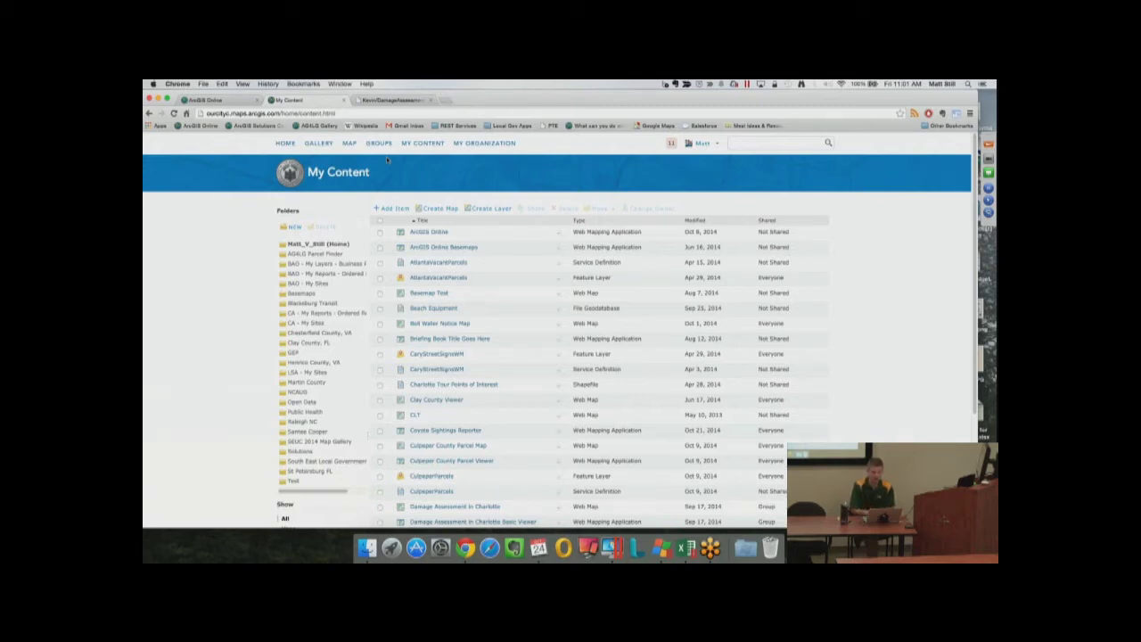
Reload My Content, which now shows Unable to connect to the Internet
click(413, 355)
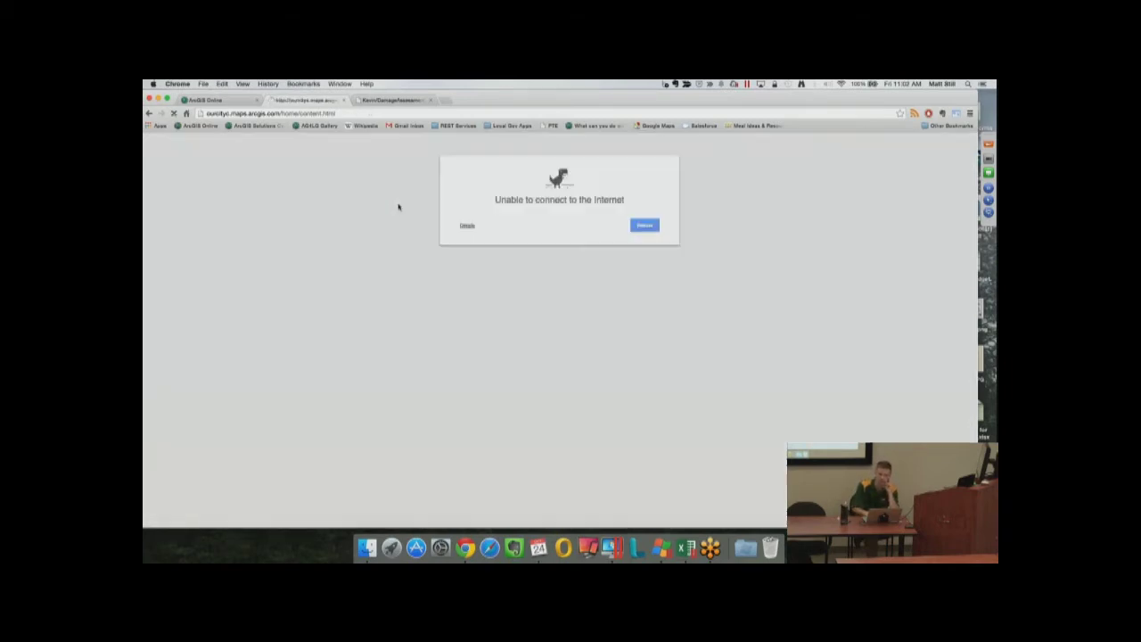
Retry the page from the address bar, then show the macOS Wi-Fi network list
click(304, 114)
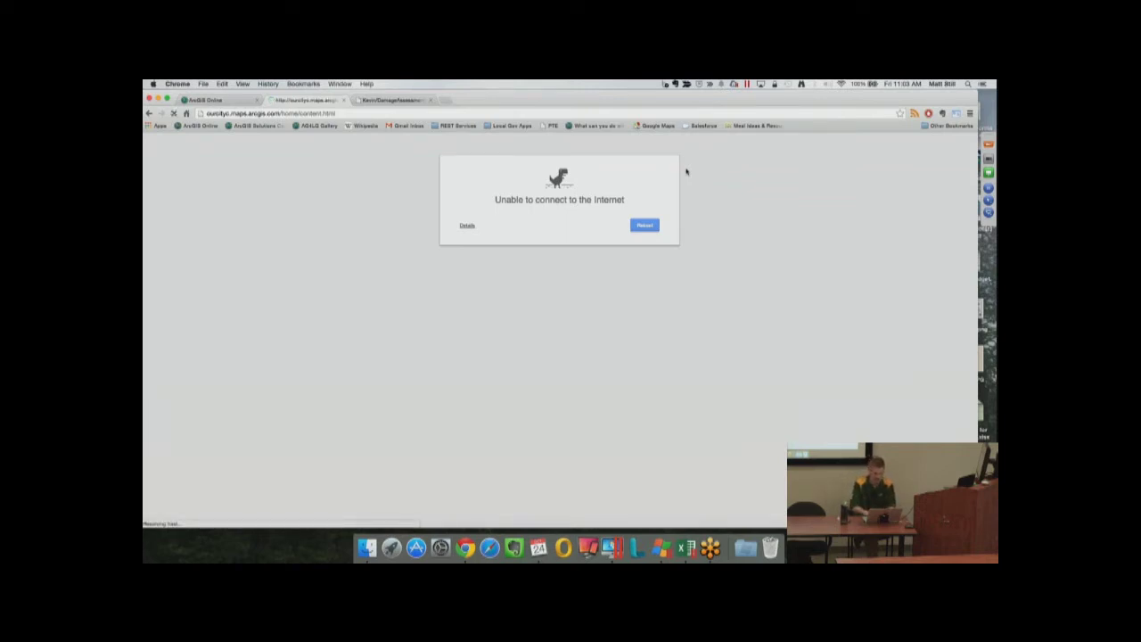
click(841, 84)
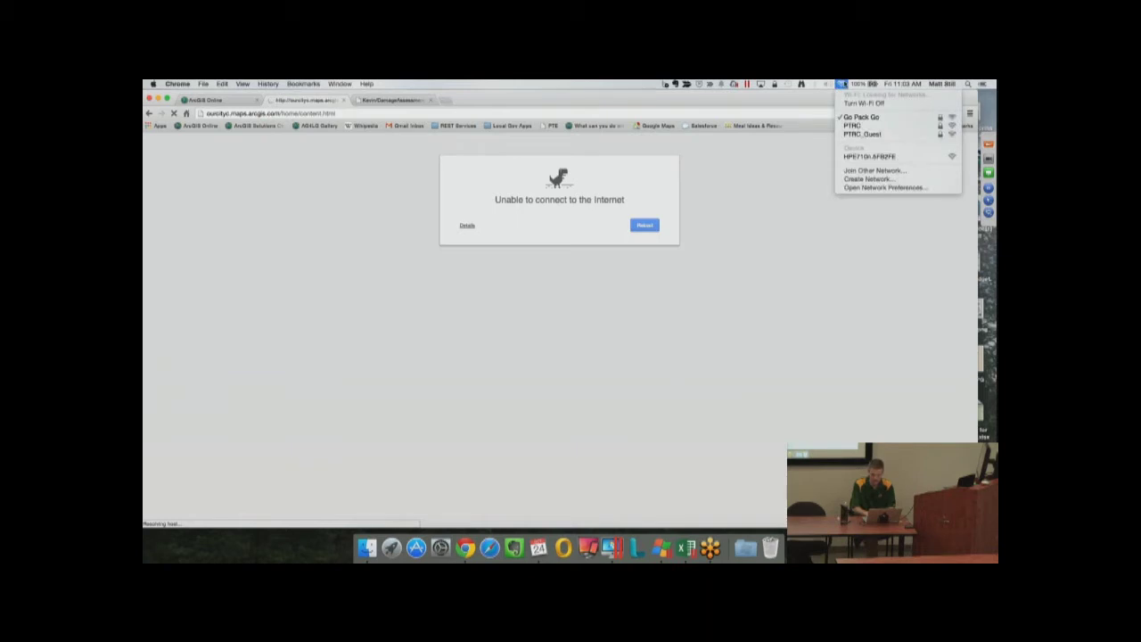
Retry reloading the page, then pick the PTRC_Guest network from the Wi-Fi menu
click(845, 84)
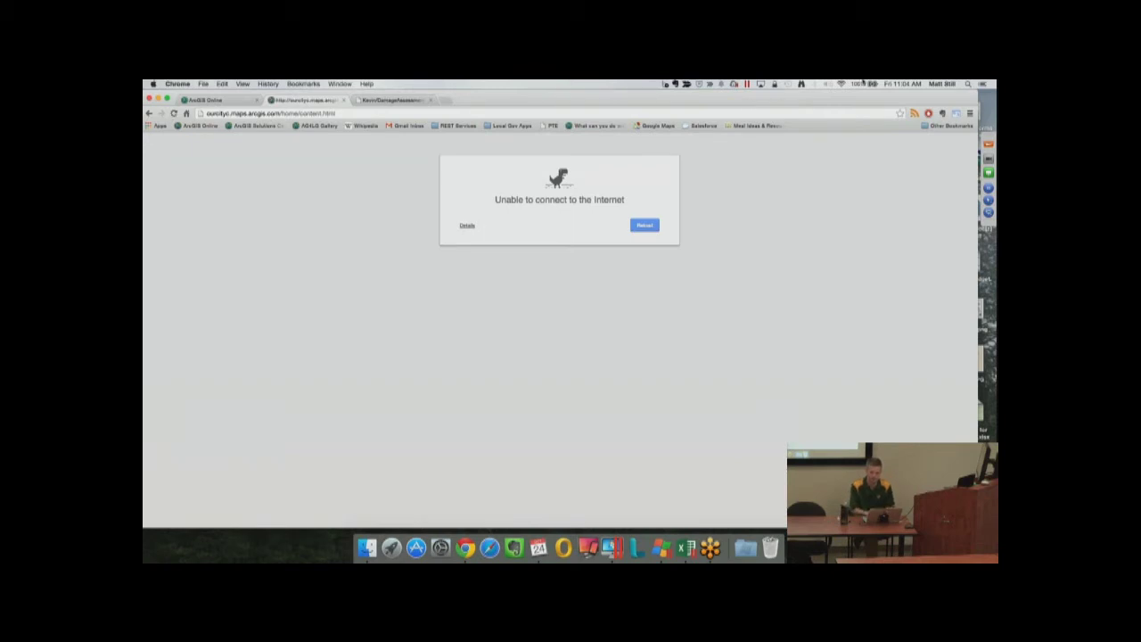
click(826, 111)
key(Return)
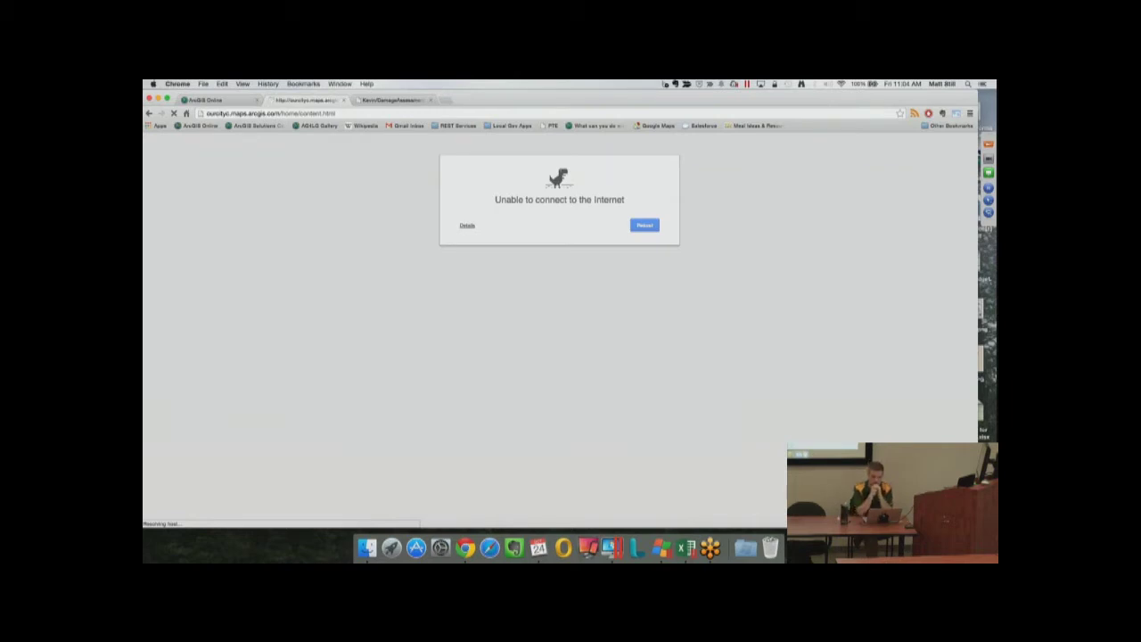
click(843, 84)
click(853, 134)
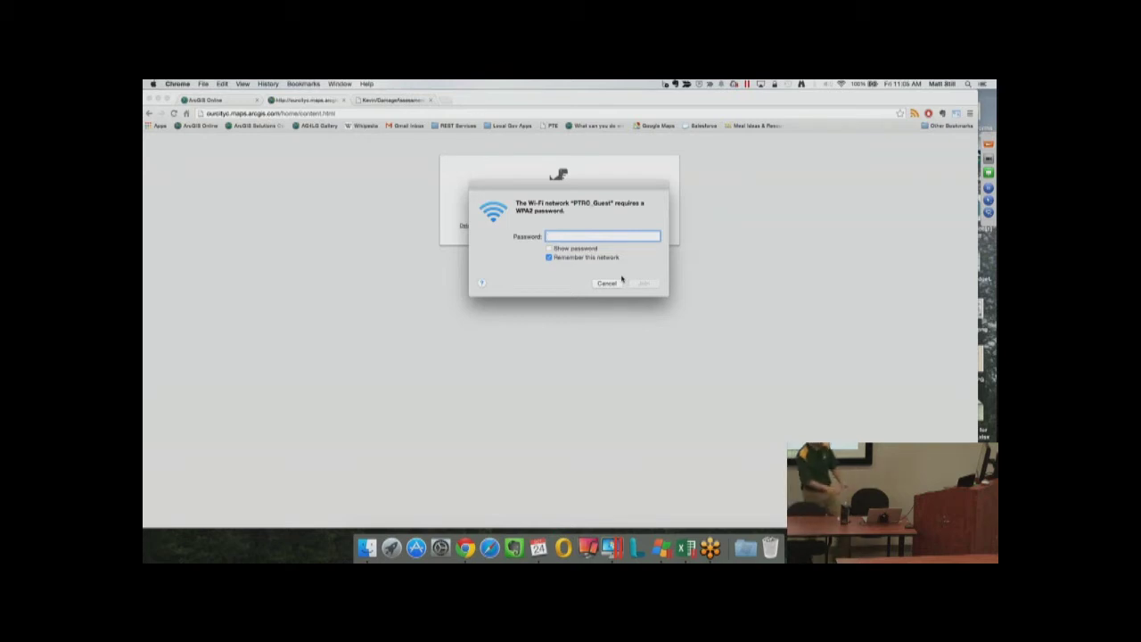
Enter the PTRC_Guest Wi-Fi password, reload My Content, and pause GoToMeeting screen sharing
text(******)
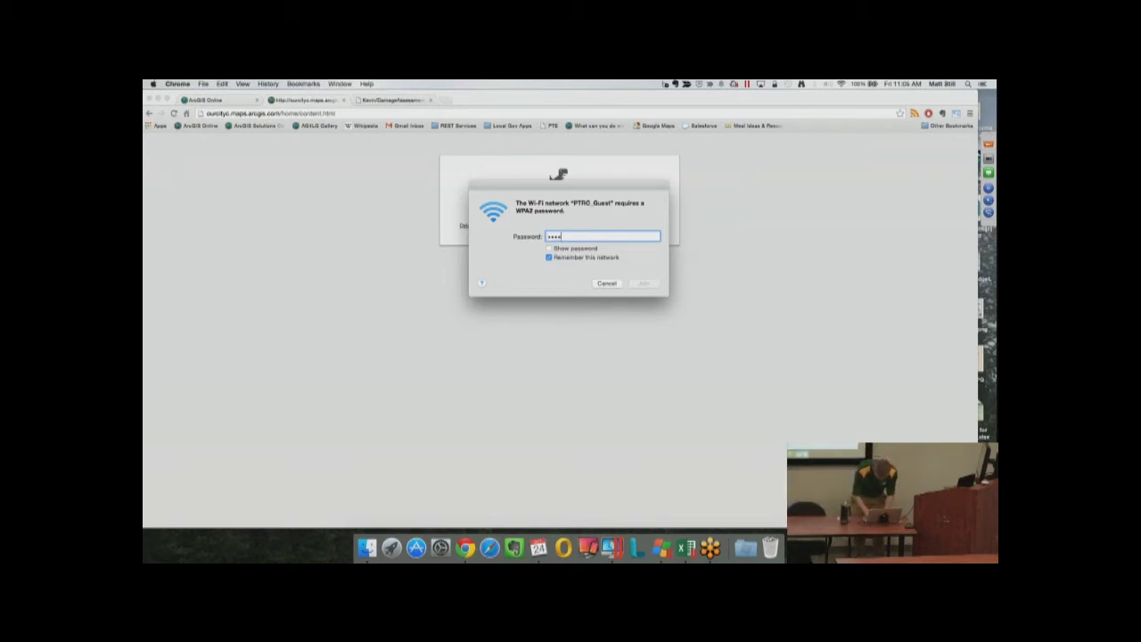
text(***)
key(Return)
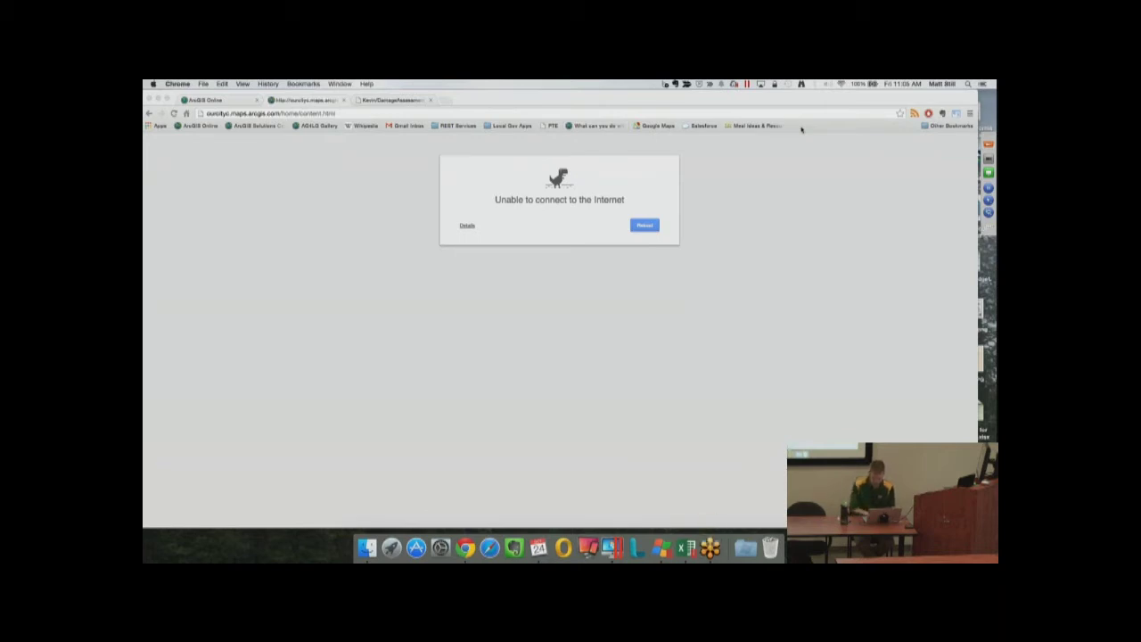
click(780, 111)
key(Return)
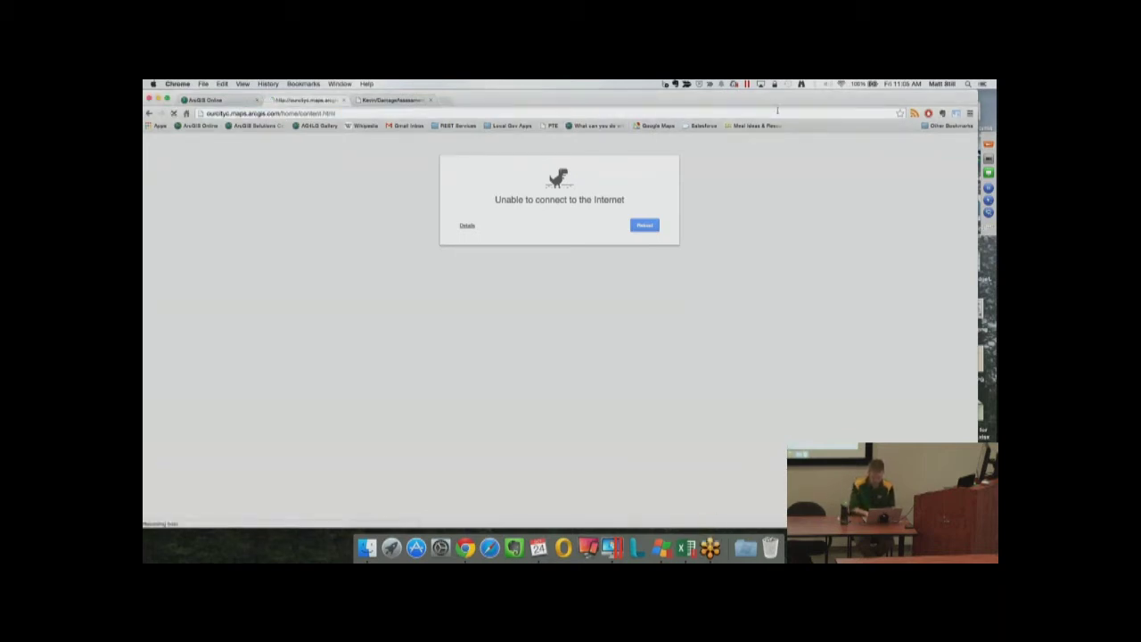
click(987, 143)
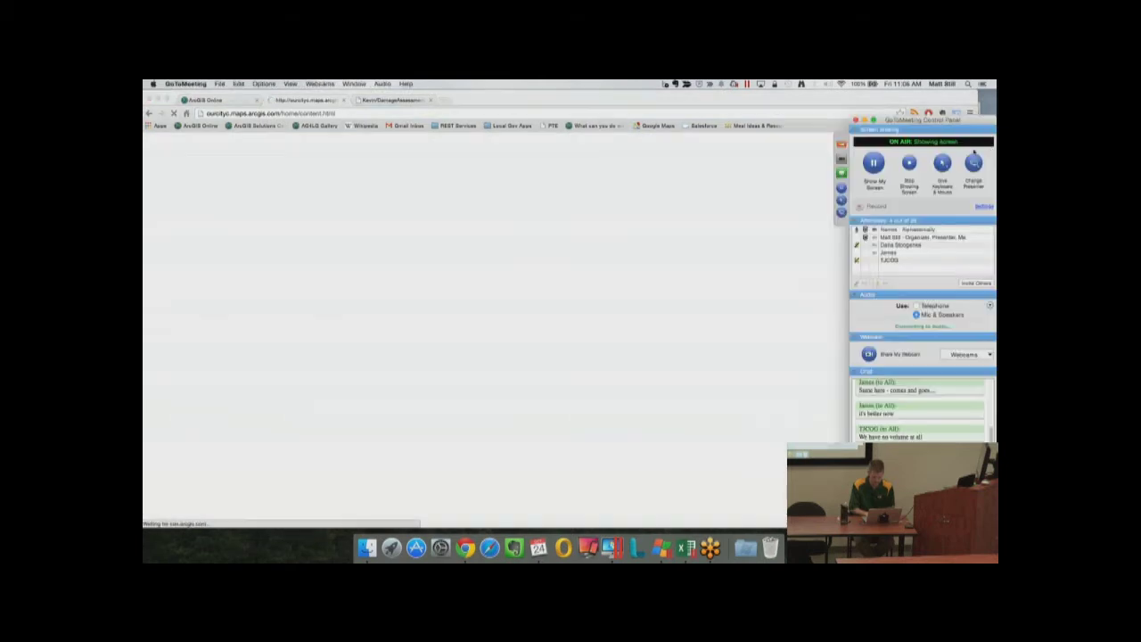
click(874, 162)
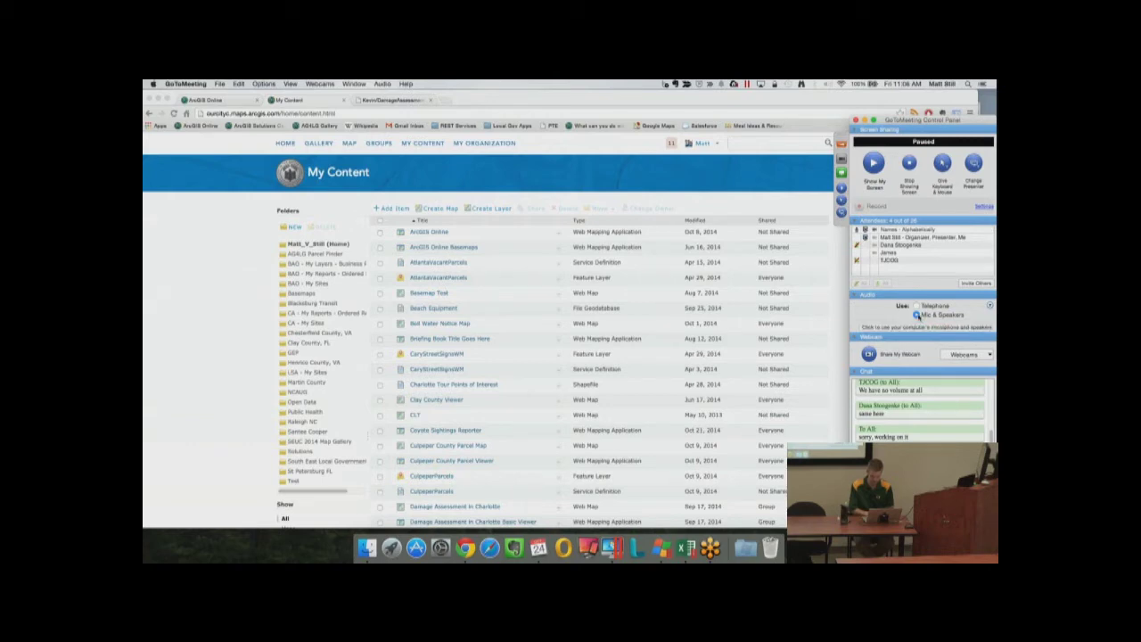
Join audio via Mic & Speakers, resume screen sharing, unmute the mic, and hide the control panel
click(898, 335)
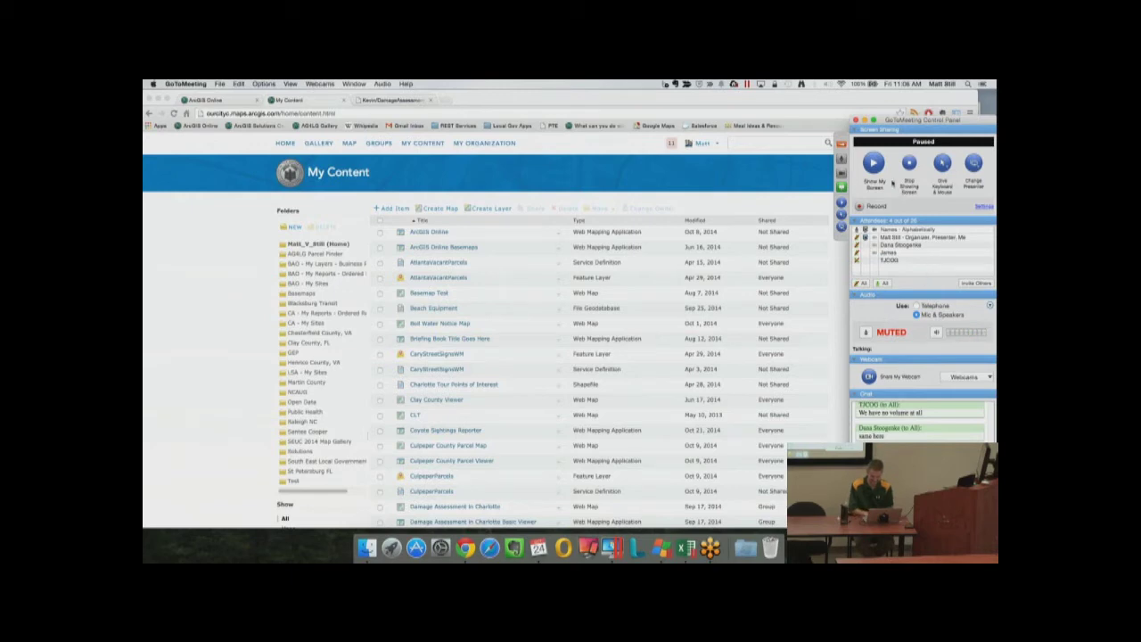
click(874, 163)
click(866, 334)
click(886, 317)
key(super+shift+a)
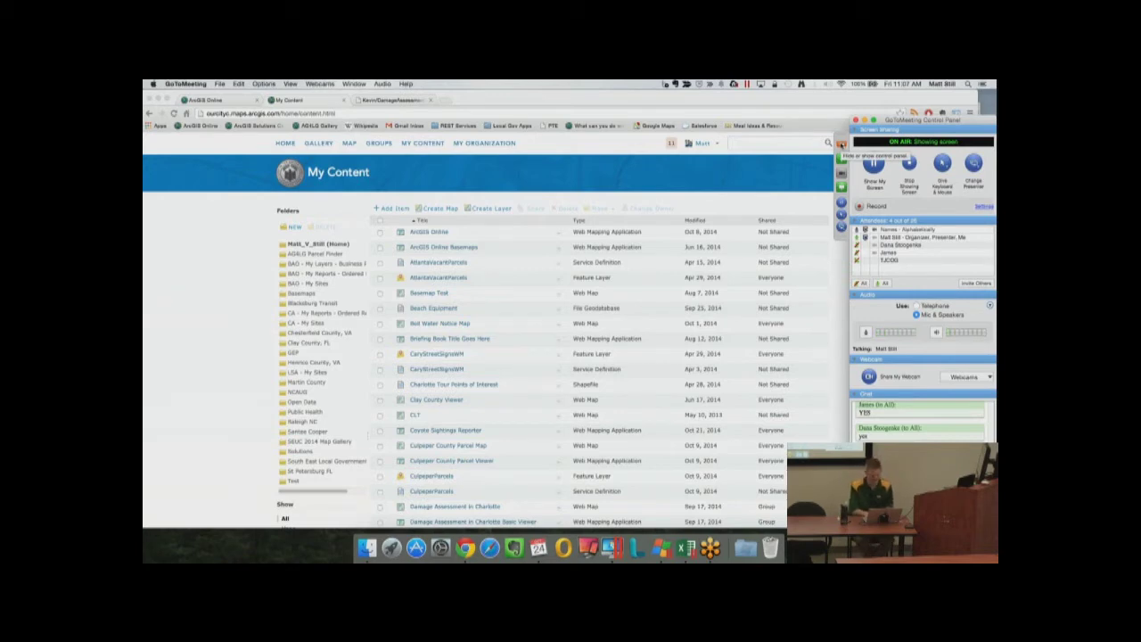
click(841, 145)
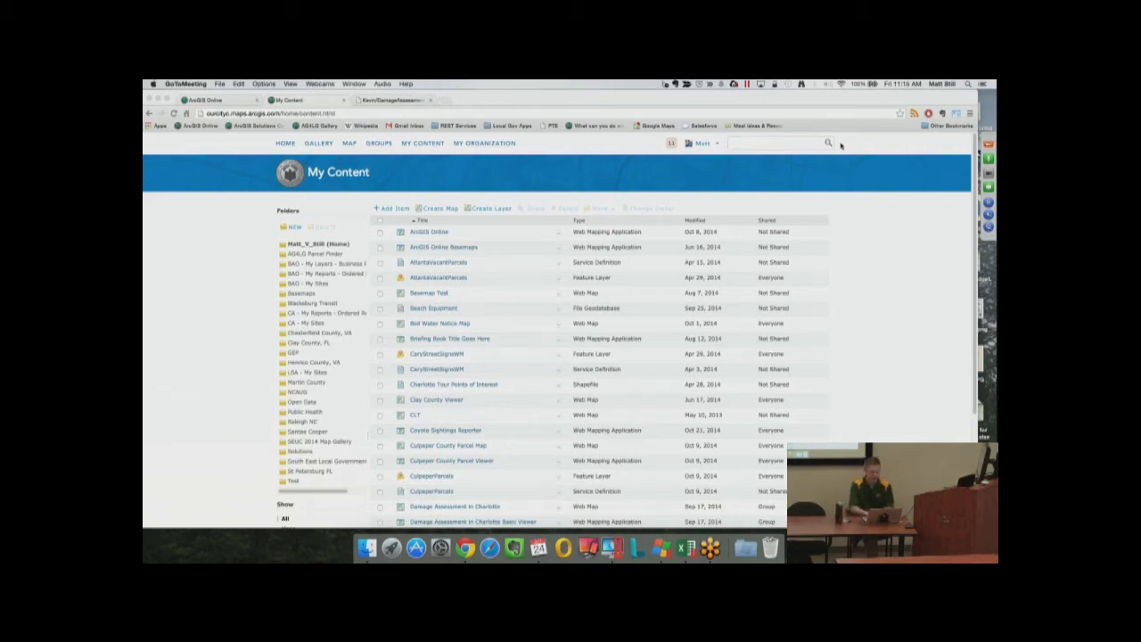
Close the extra damage assessment tab in Chrome
click(430, 99)
Return to the story map tab and jump to its Parks & Rec section
click(431, 100)
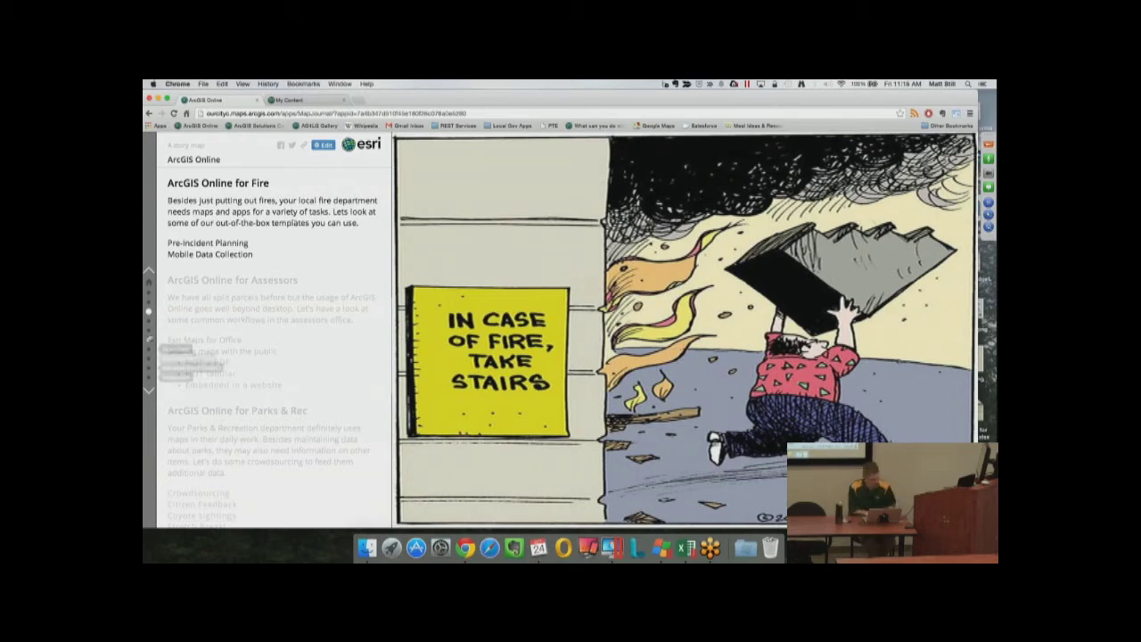
click(149, 329)
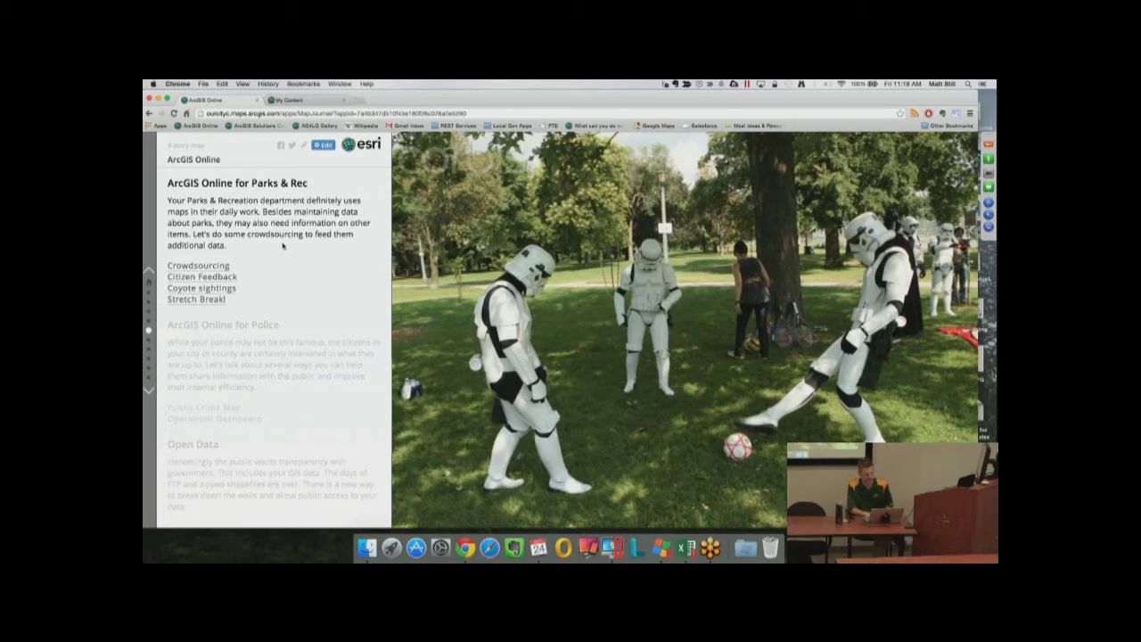
Open the 'Coyote sightings' link to show the Charlotte Observer coyote article
click(231, 279)
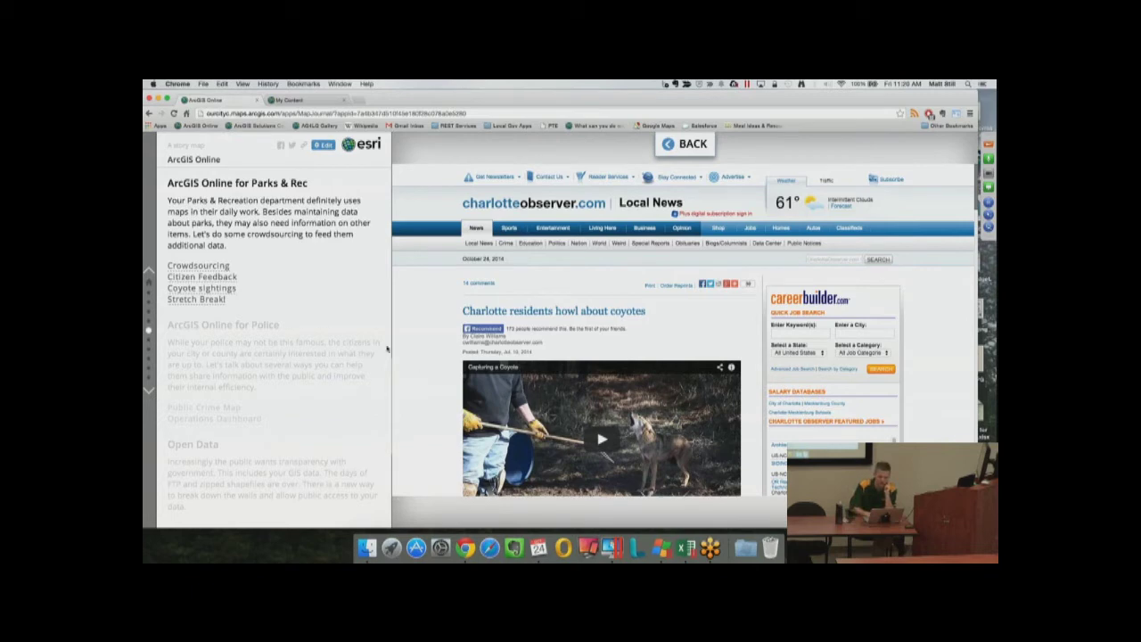
scroll(418, 376, down, 2)
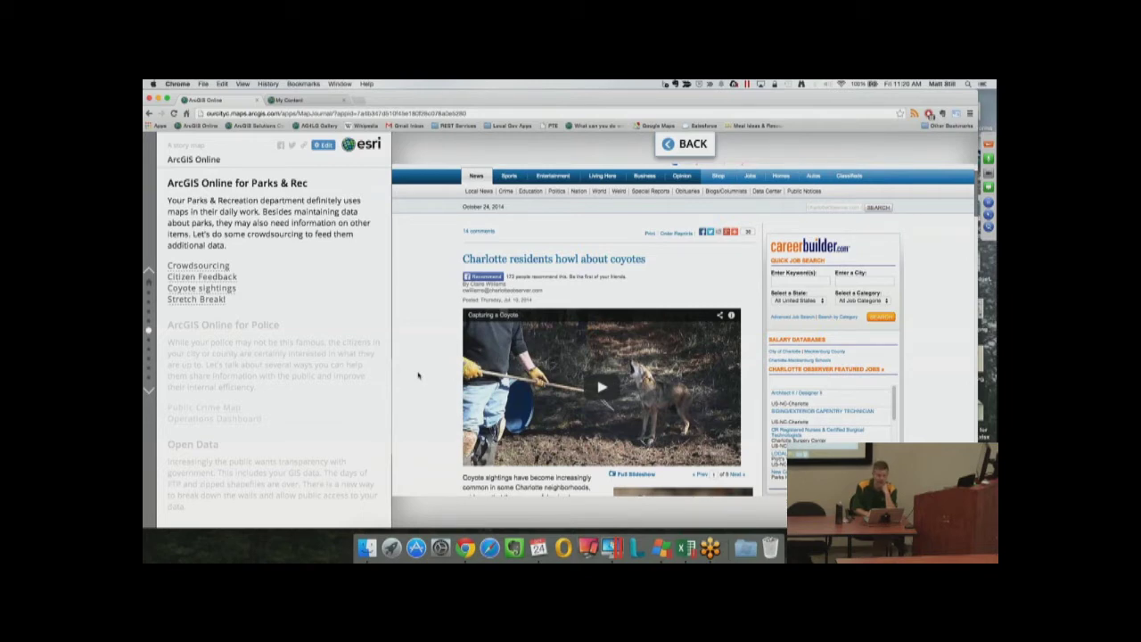
scroll(418, 375, down, 4)
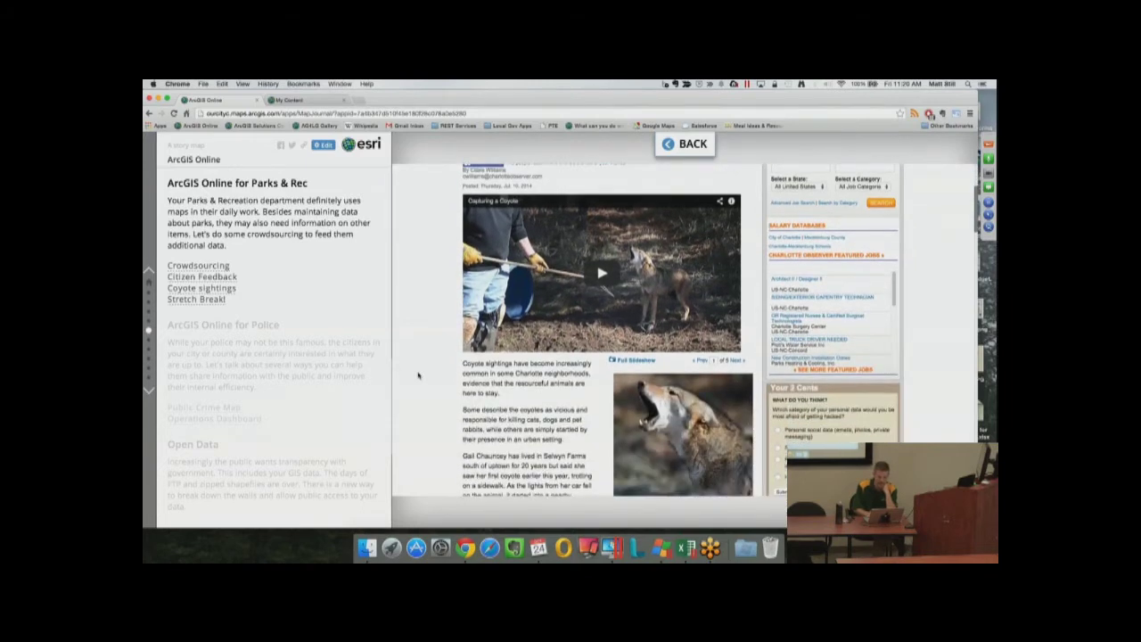
scroll(418, 375, down, 3)
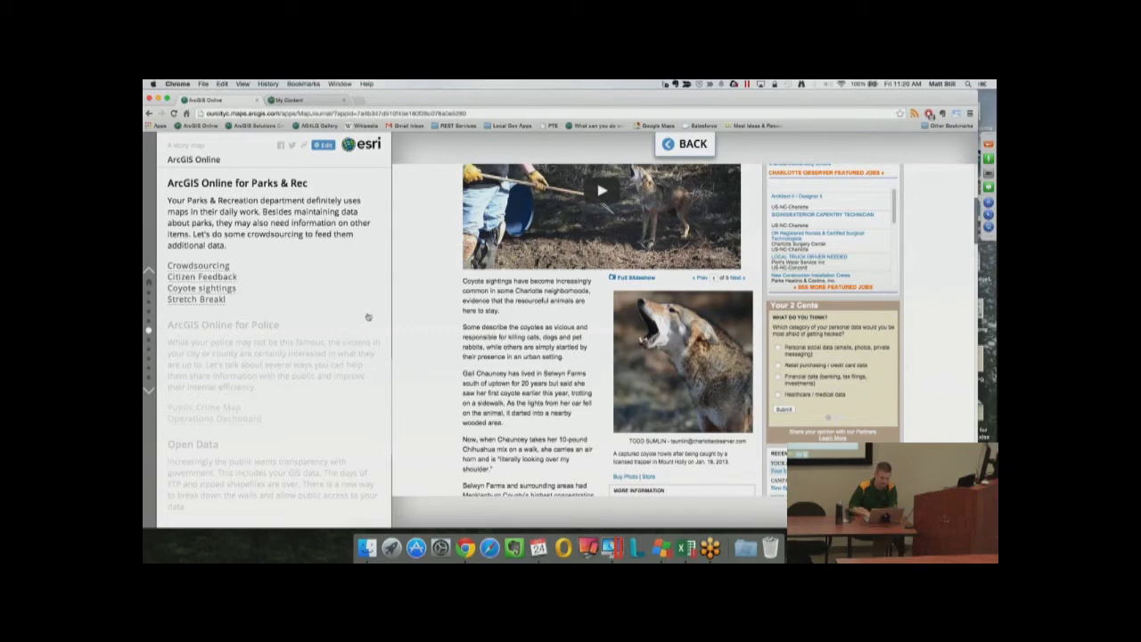
From My Content's Groups list, open the Parks and Rec group and its Coyote Sightings Map
click(323, 101)
click(384, 144)
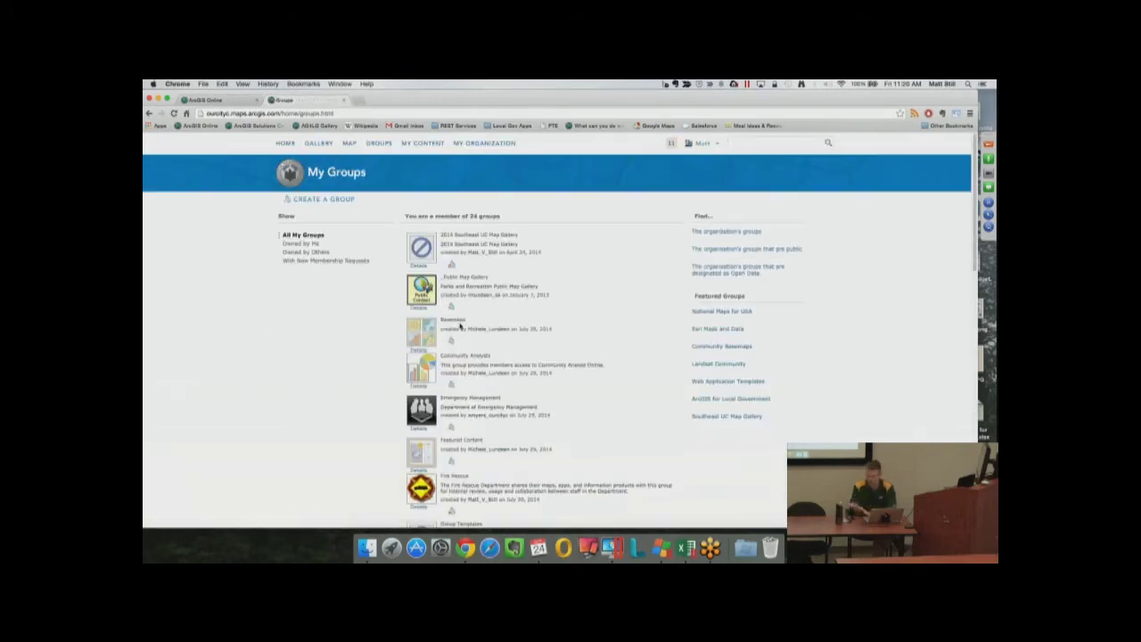
scroll(460, 326, down, 3)
scroll(460, 326, down, 4)
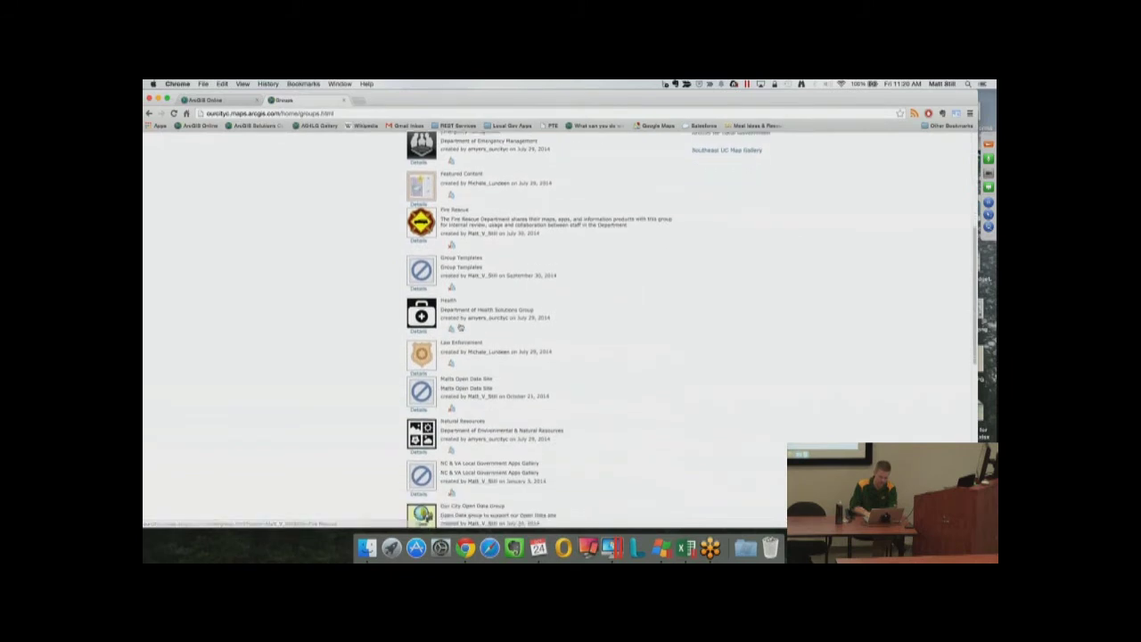
scroll(362, 334, down, 2)
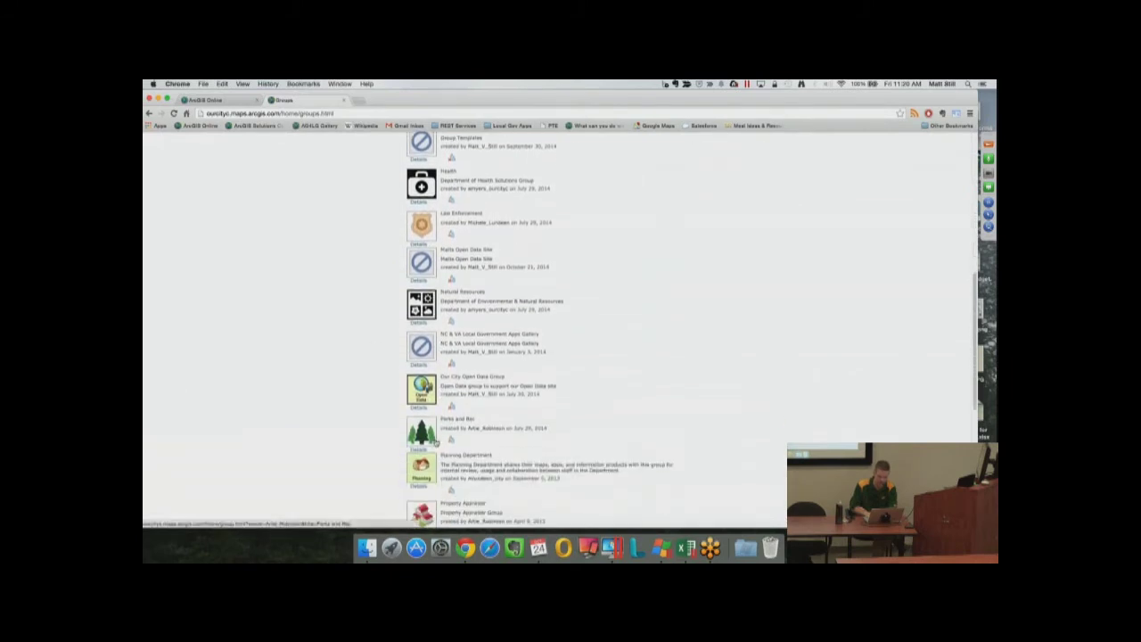
click(429, 434)
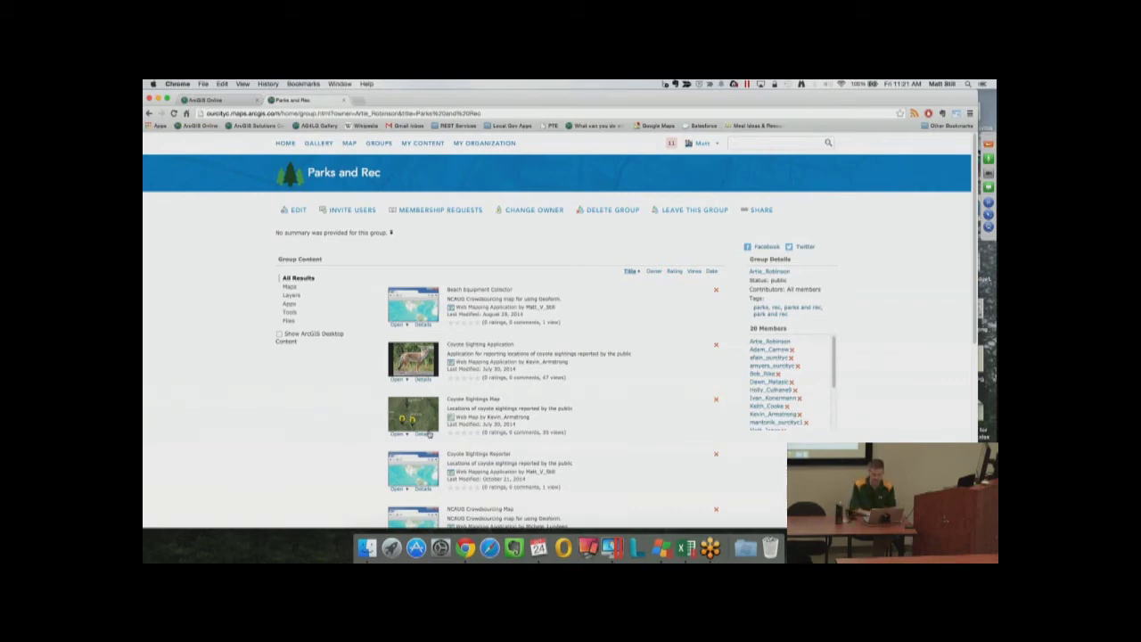
click(413, 417)
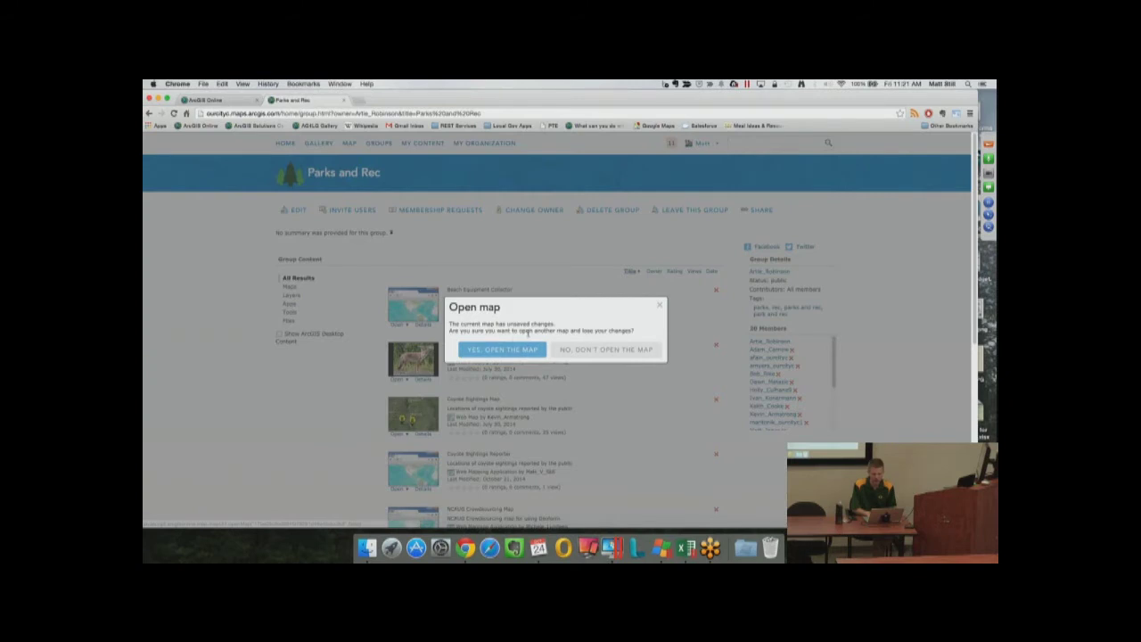
Confirm 'Yes, Open the Map' to load the Coyote Sightings Map, discarding unsaved changes
click(502, 349)
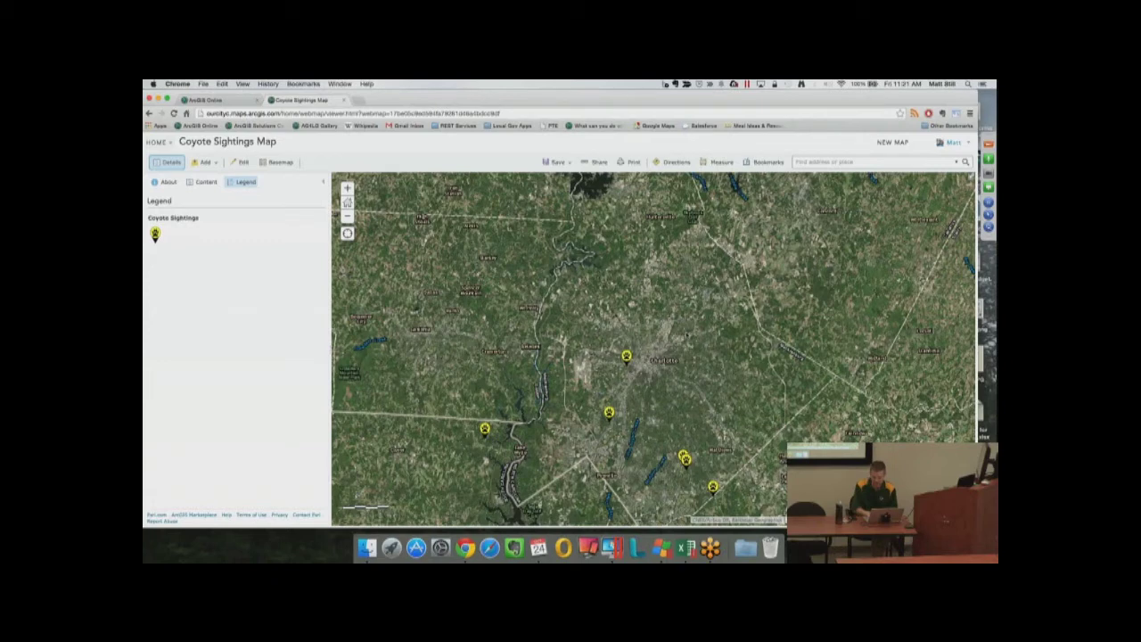
Open the CoyoteSightings: 4 popup for the sighting marker near Charlotte
click(626, 357)
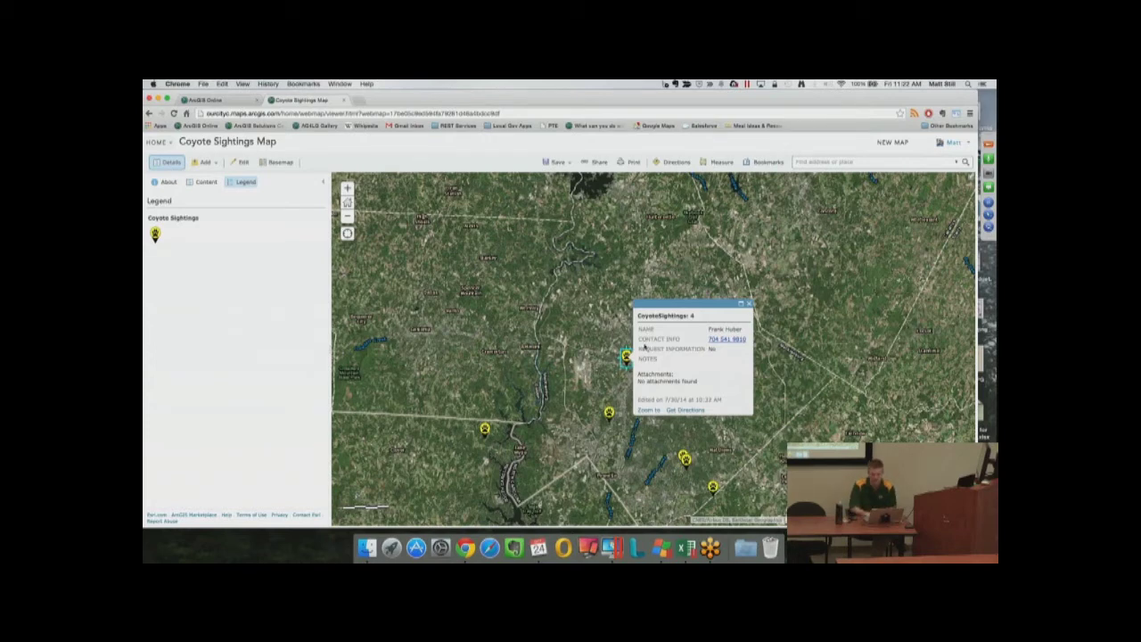
Highlight the REQUEST INFORMATION and Attachments fields in the popup, then close it
drag(639, 350, 706, 355)
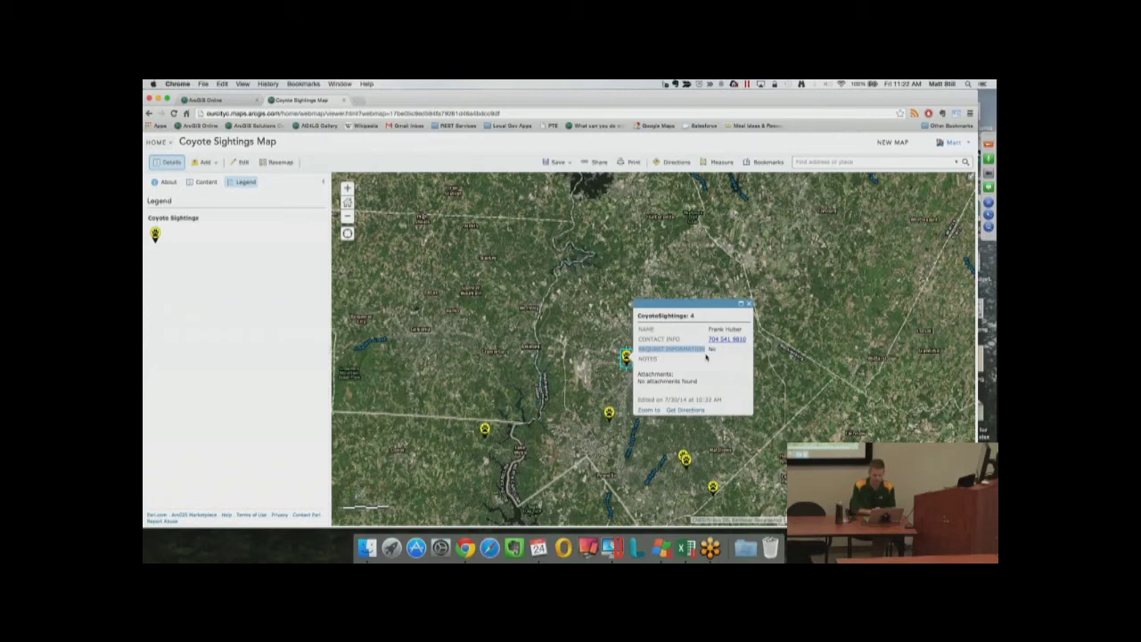
click(643, 361)
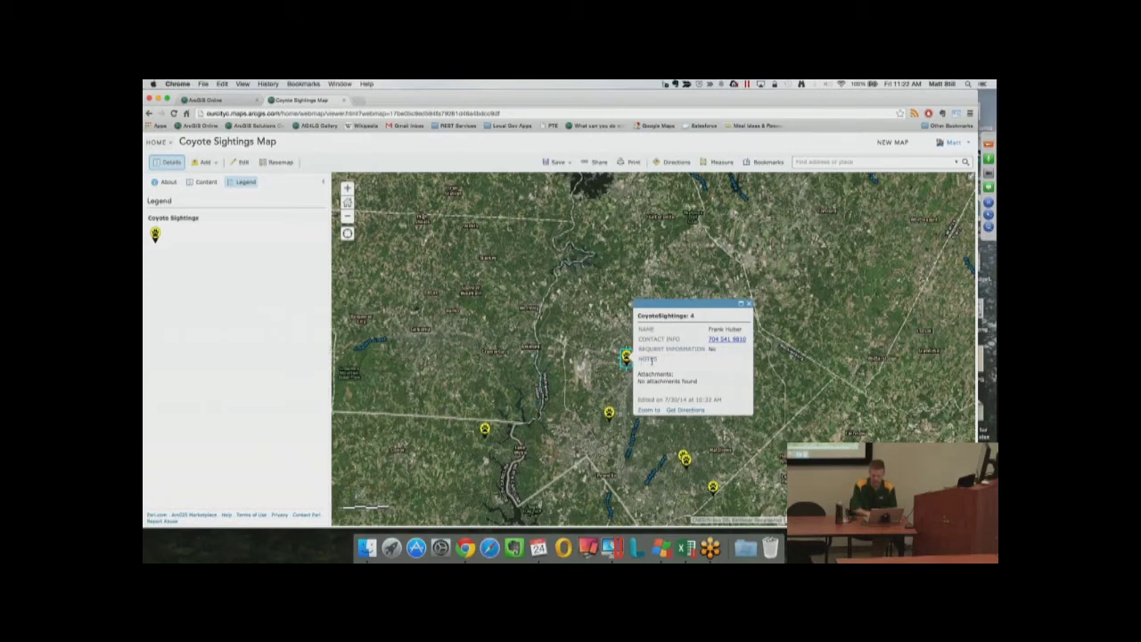
drag(636, 372, 701, 381)
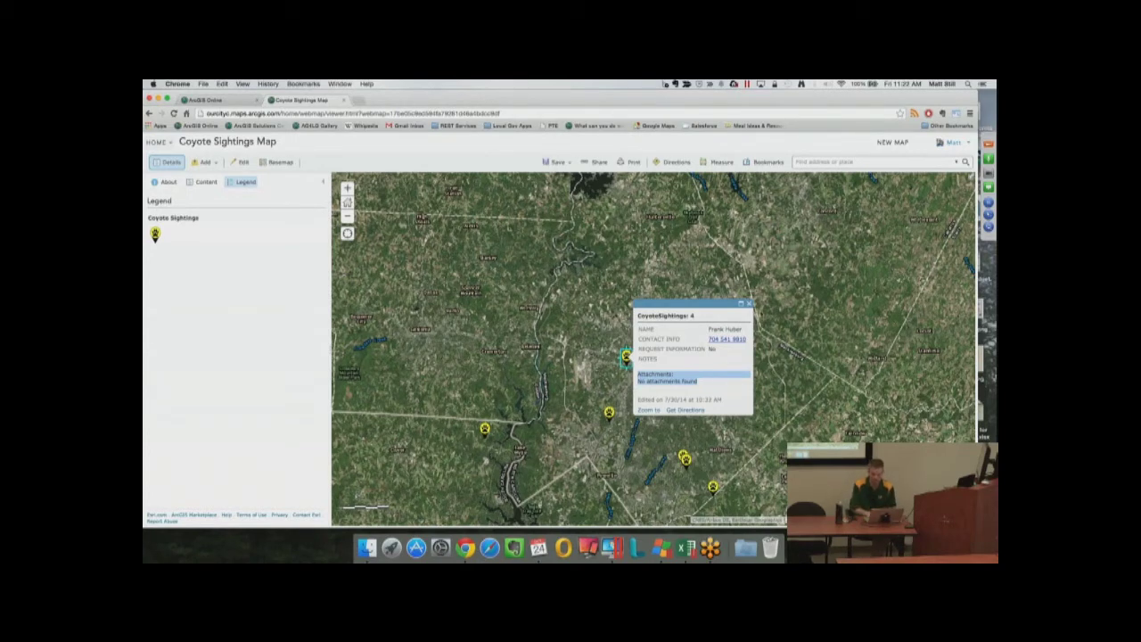
click(749, 304)
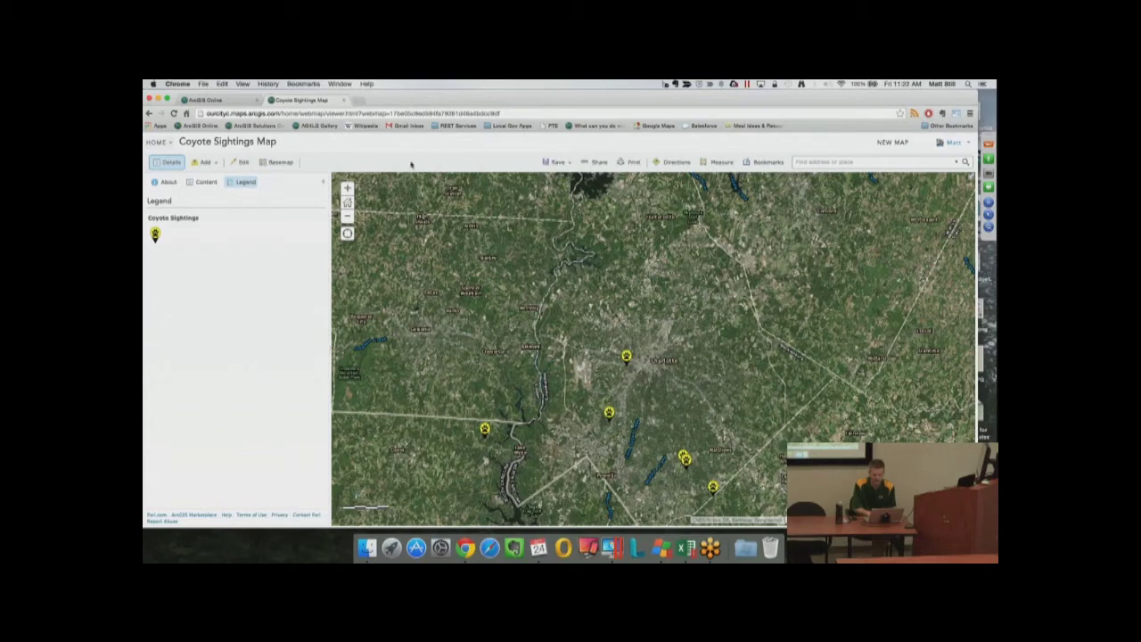
Share the Coyote Sightings Map with Everyone (public) and choose Make a Web Application
click(588, 162)
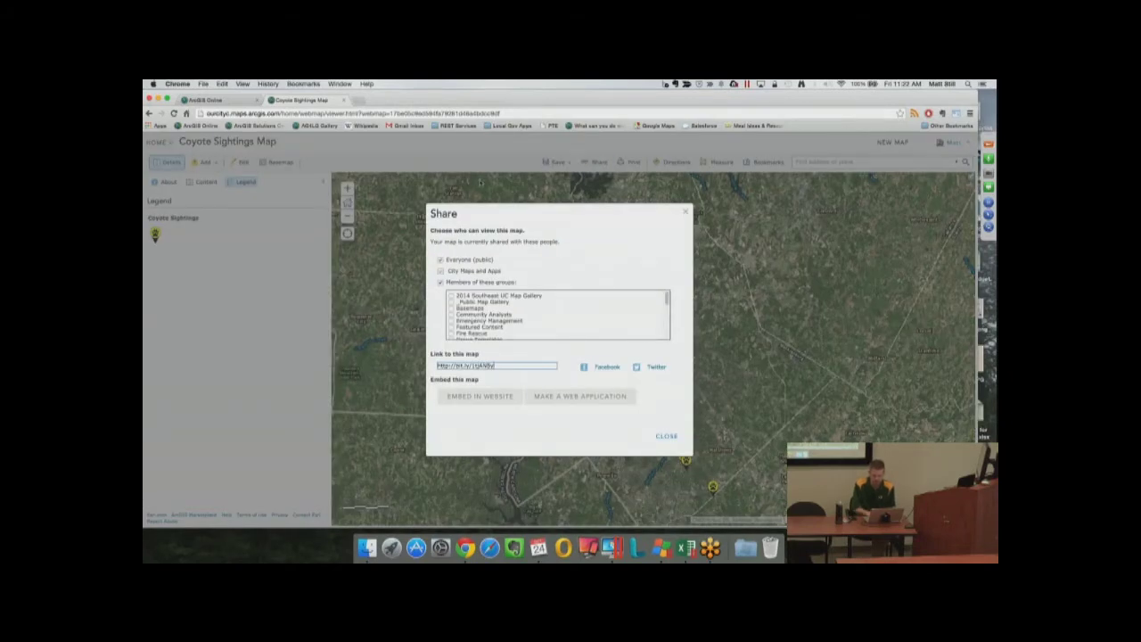
click(442, 259)
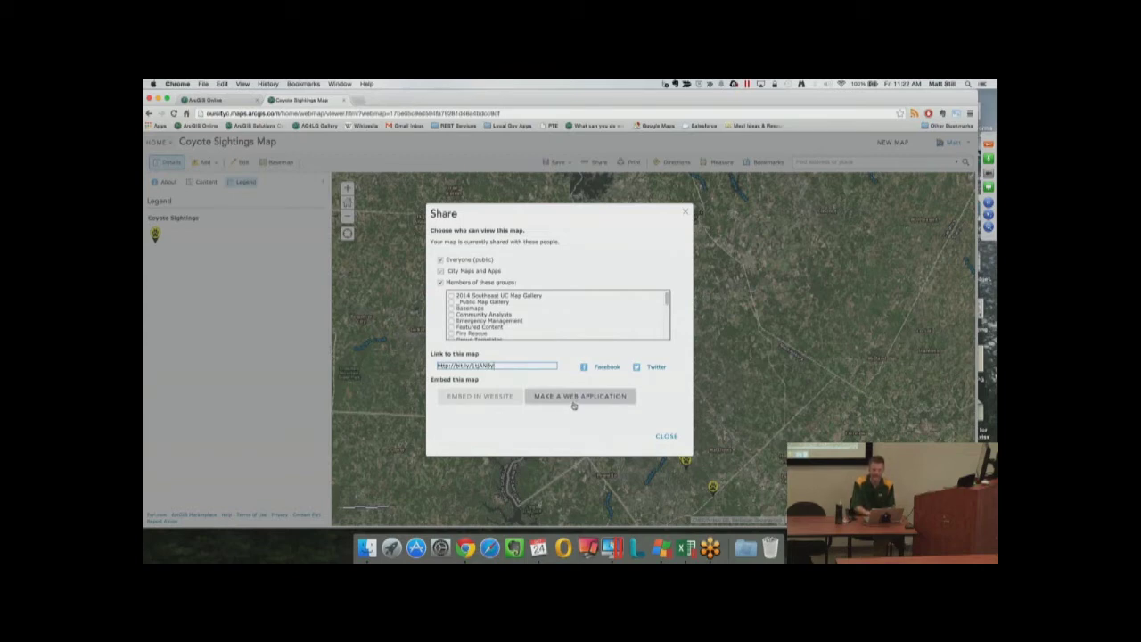
click(573, 402)
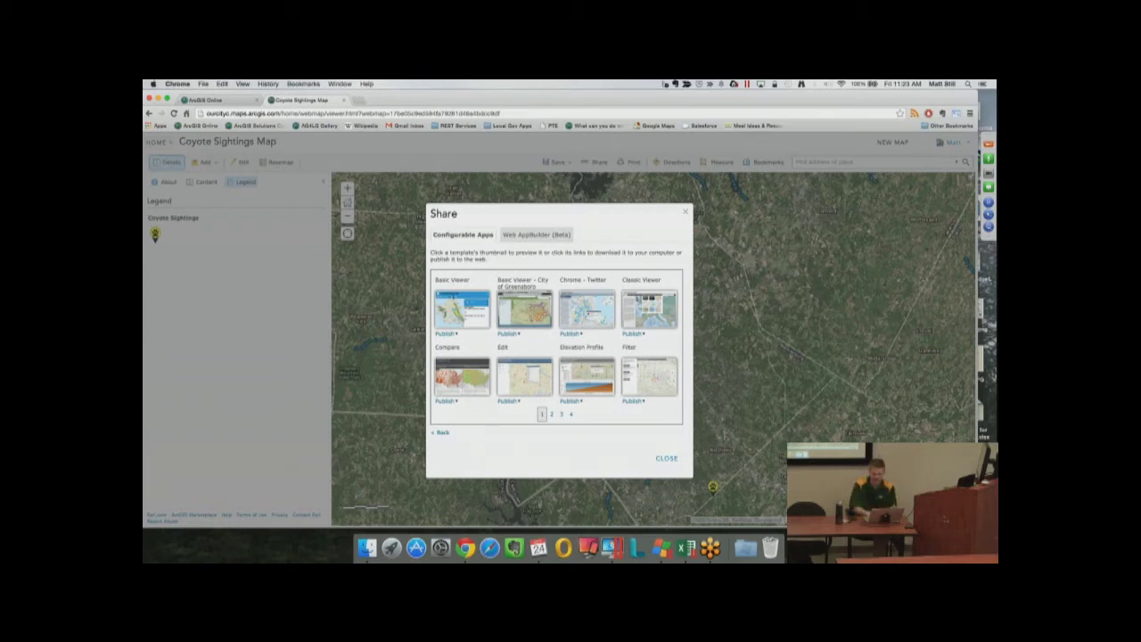
Go to page 2 of Configurable Apps and bring up GeoForm's Publish options
mouse_move(455, 300)
mouse_move(526, 375)
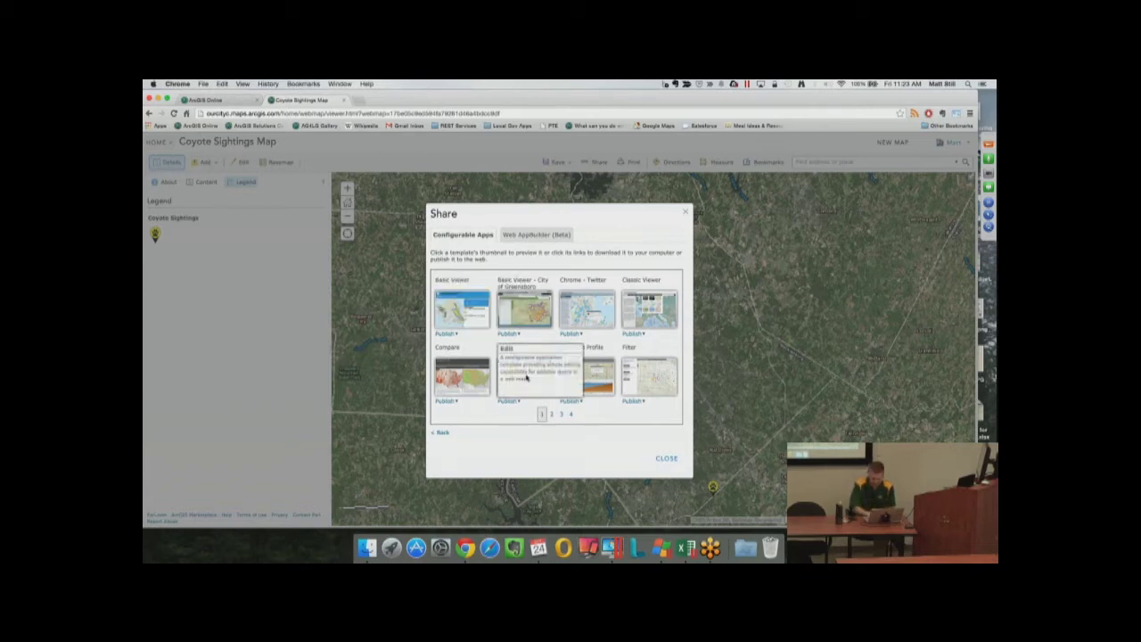
click(552, 415)
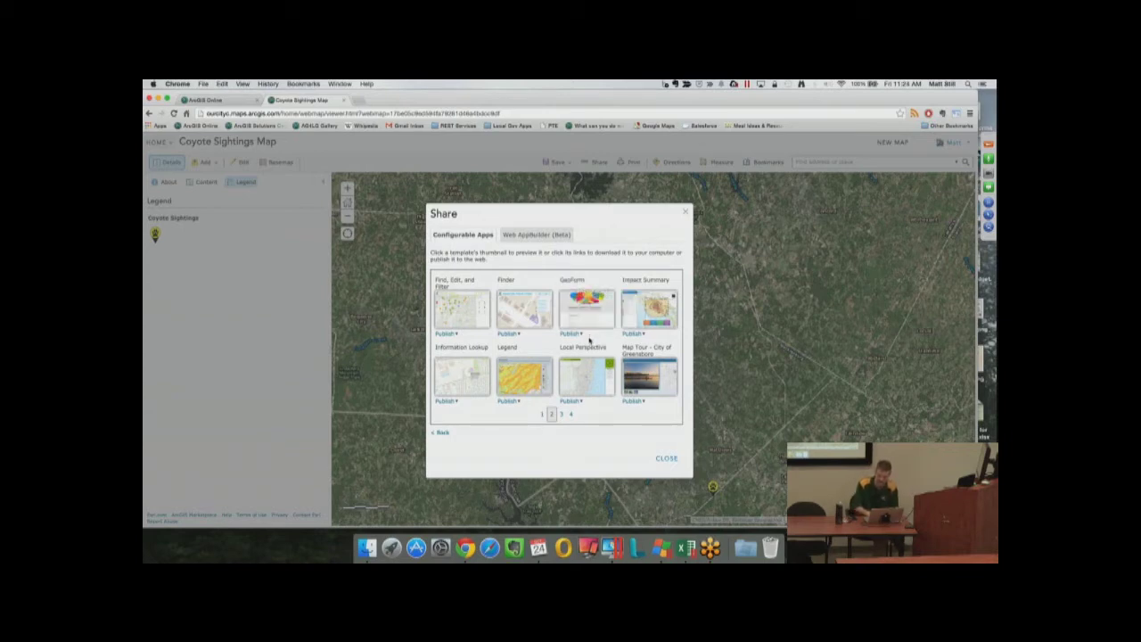
mouse_move(583, 292)
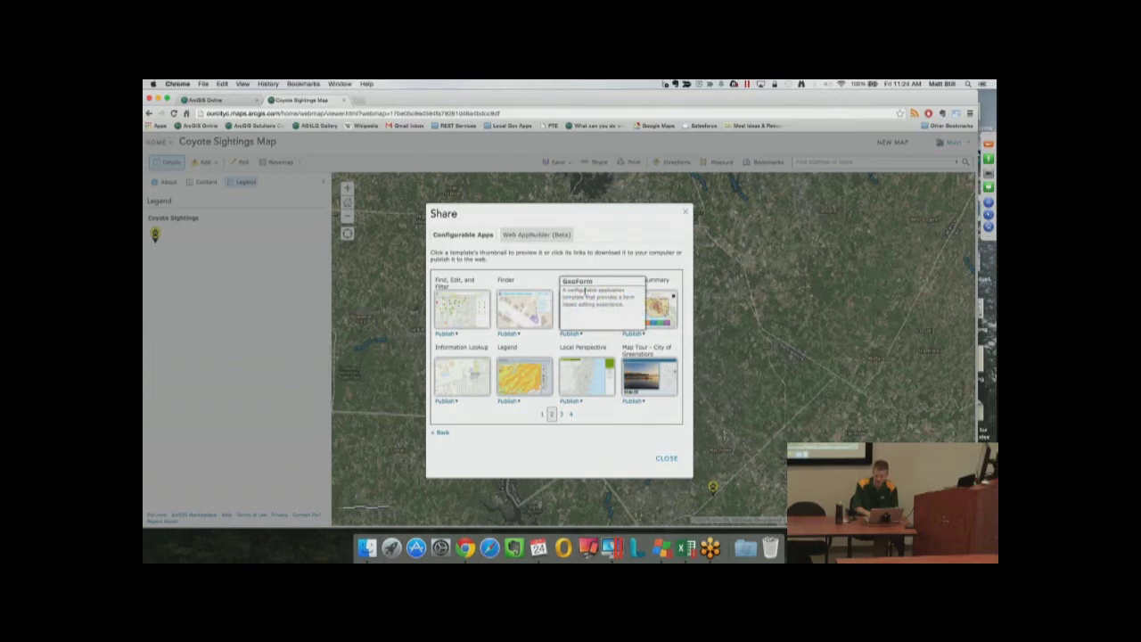
click(574, 334)
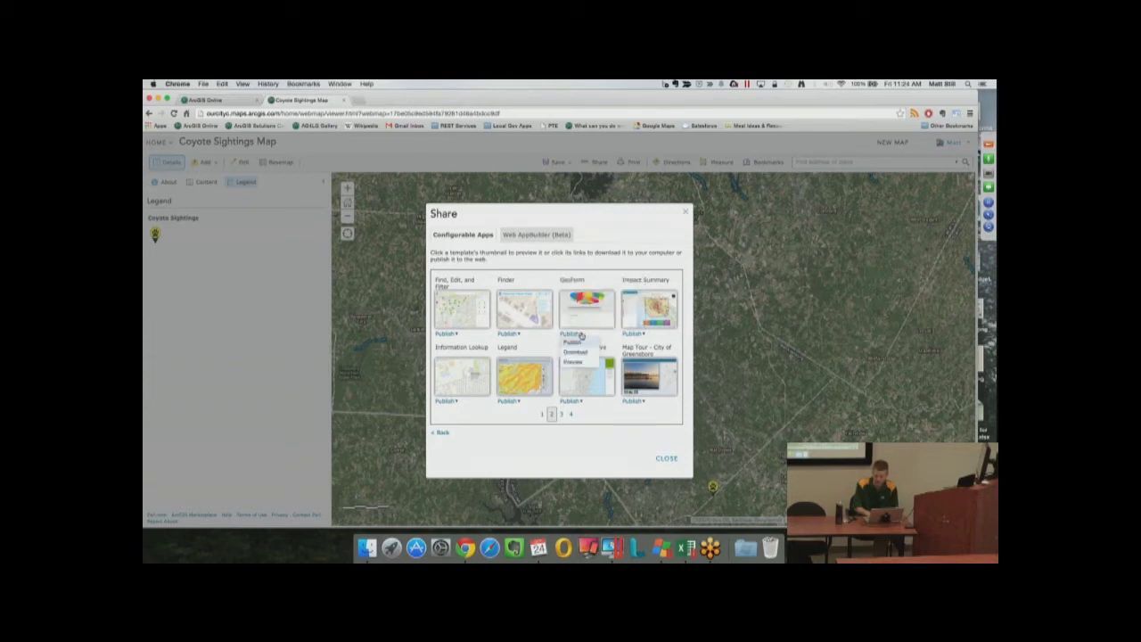
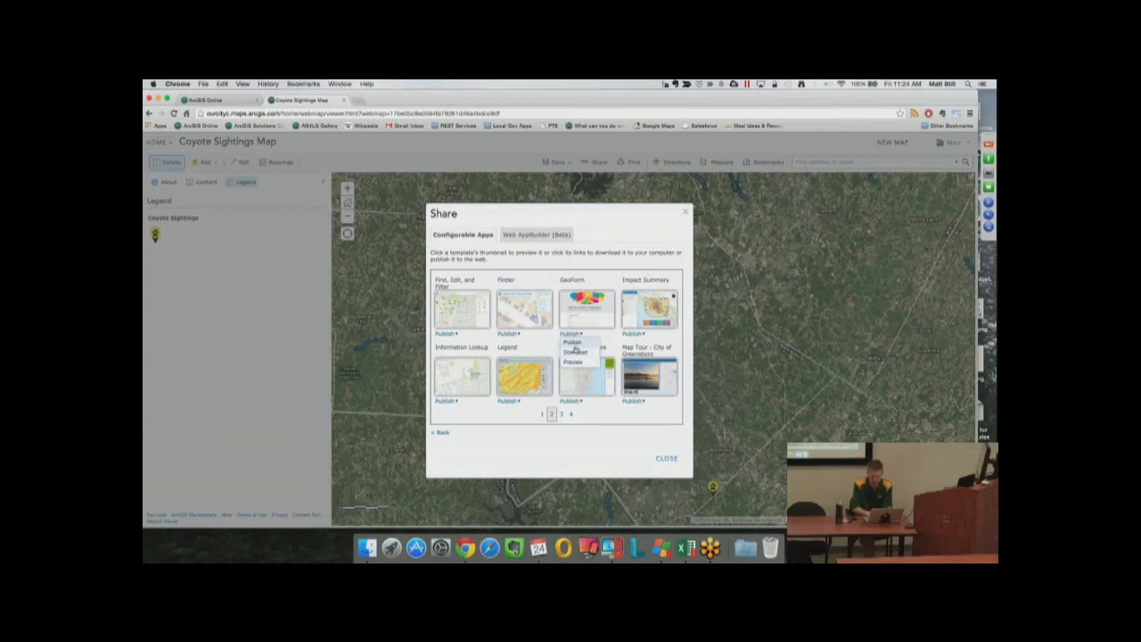
Try publishing the map as a GeoForm app titled with 'Engagement App', dismissing the save error
click(573, 344)
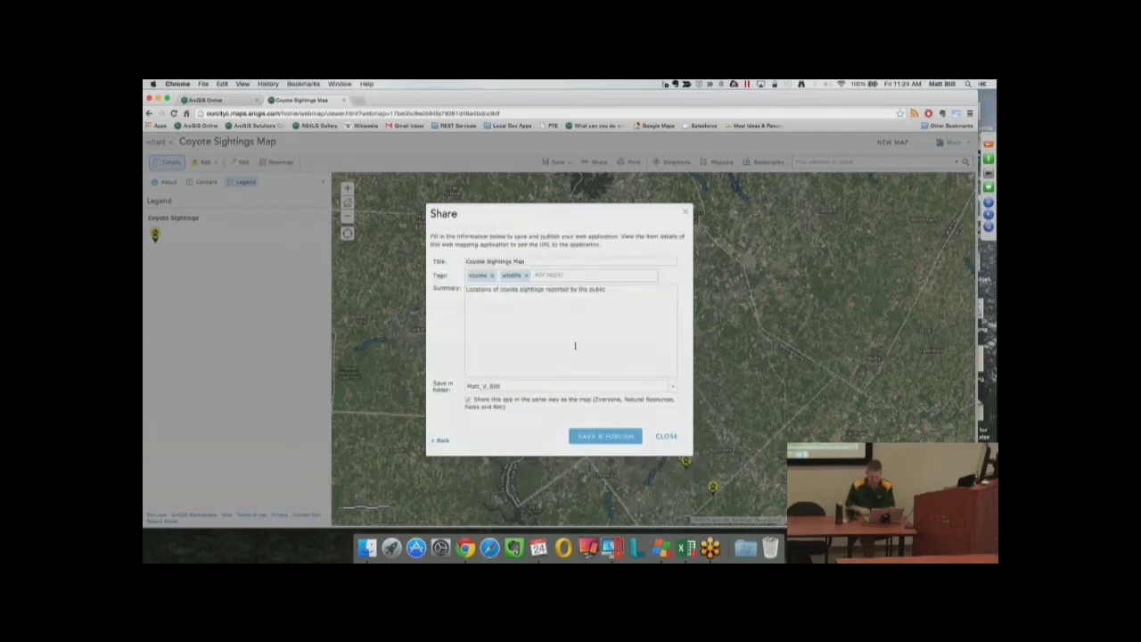
double_click(519, 262)
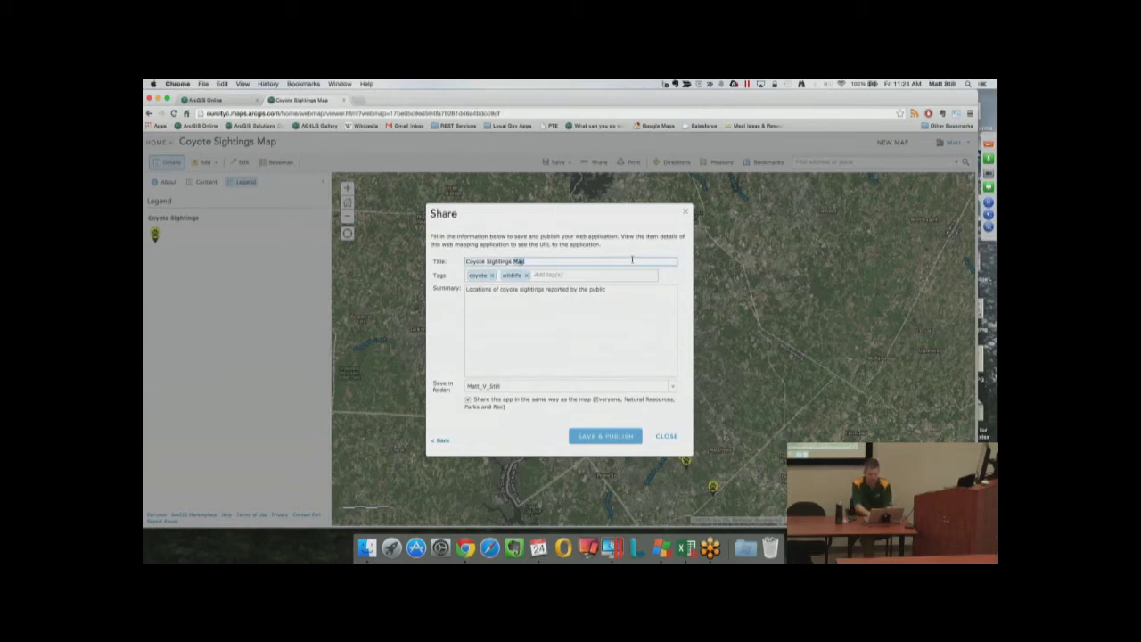
text(Engagement App)
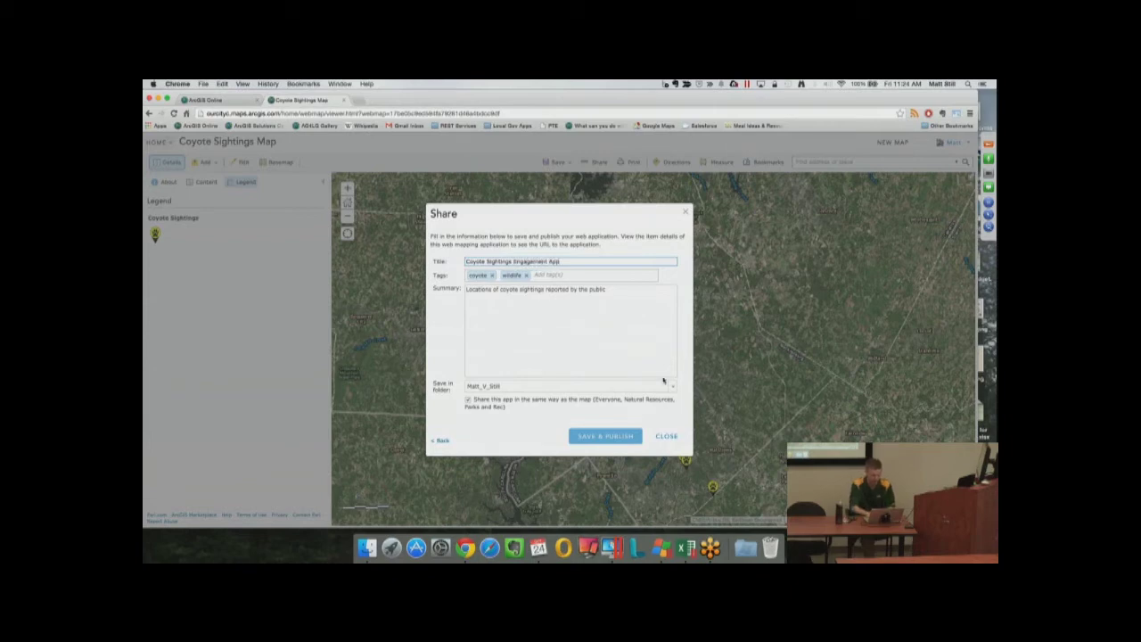
click(605, 437)
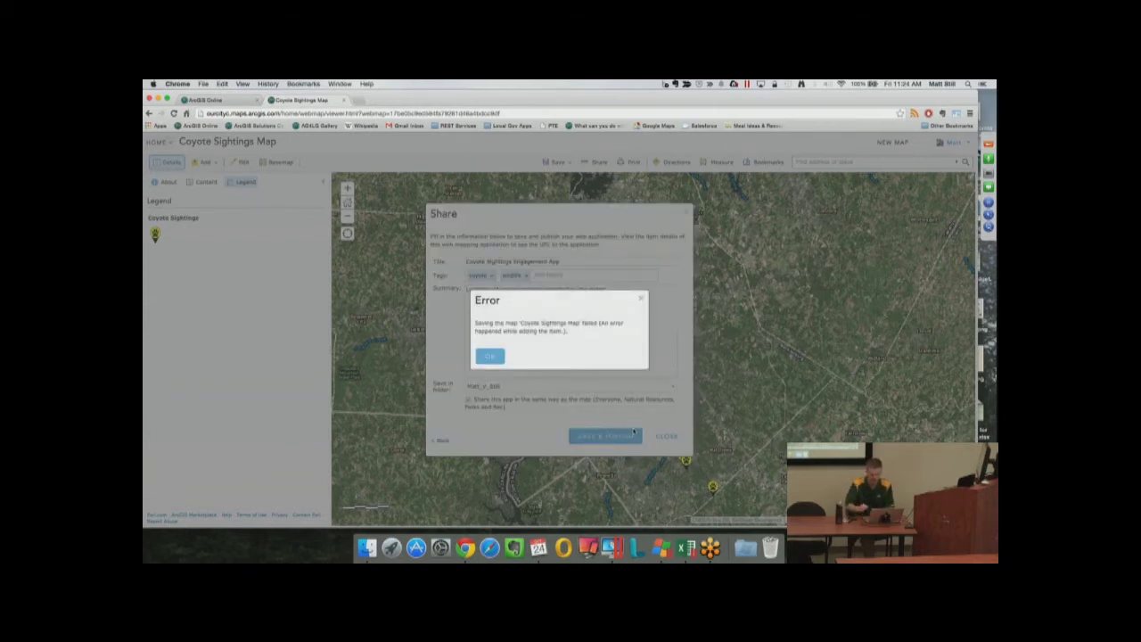
click(491, 356)
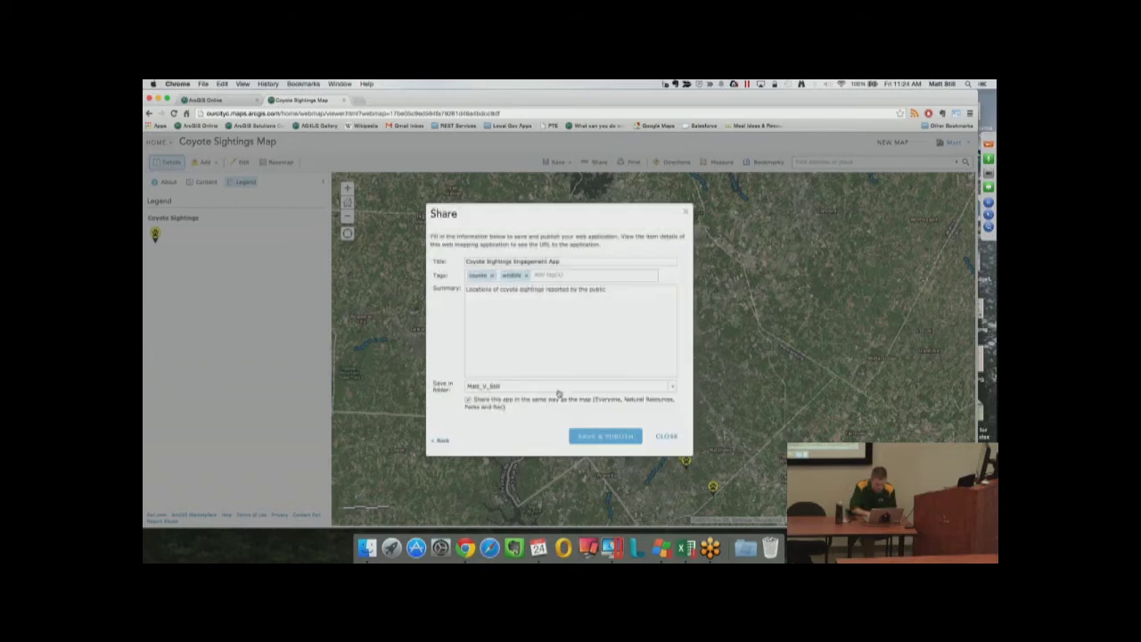
Retry publishing with the title changed to 'Geoform App', then close the Share dialog after errors
click(591, 437)
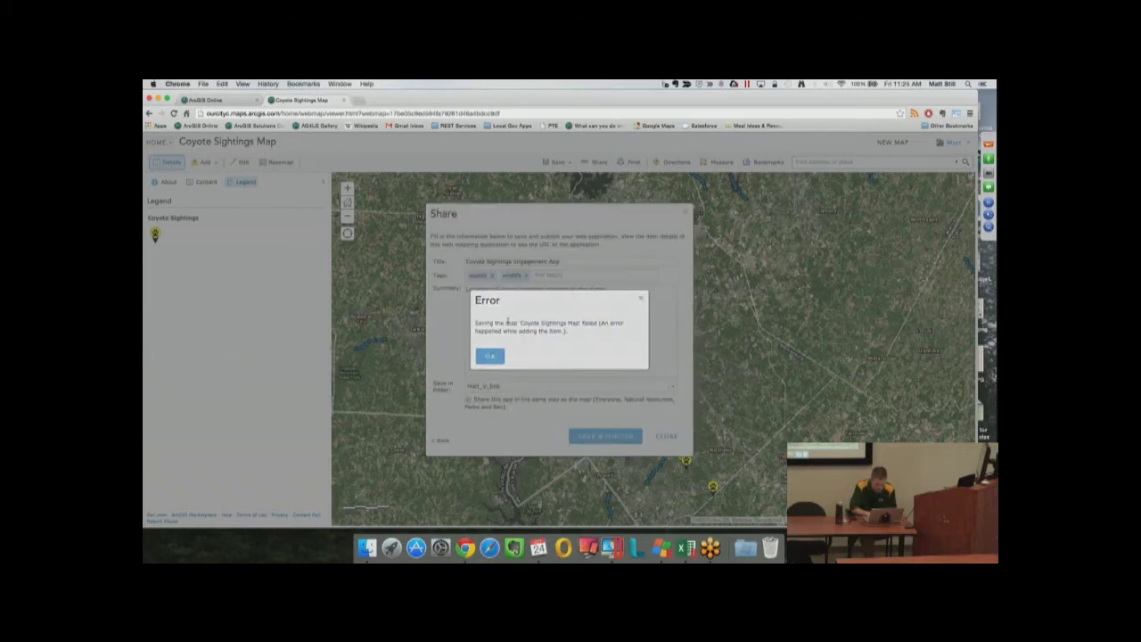
click(491, 356)
drag(513, 261, 634, 260)
text(G)
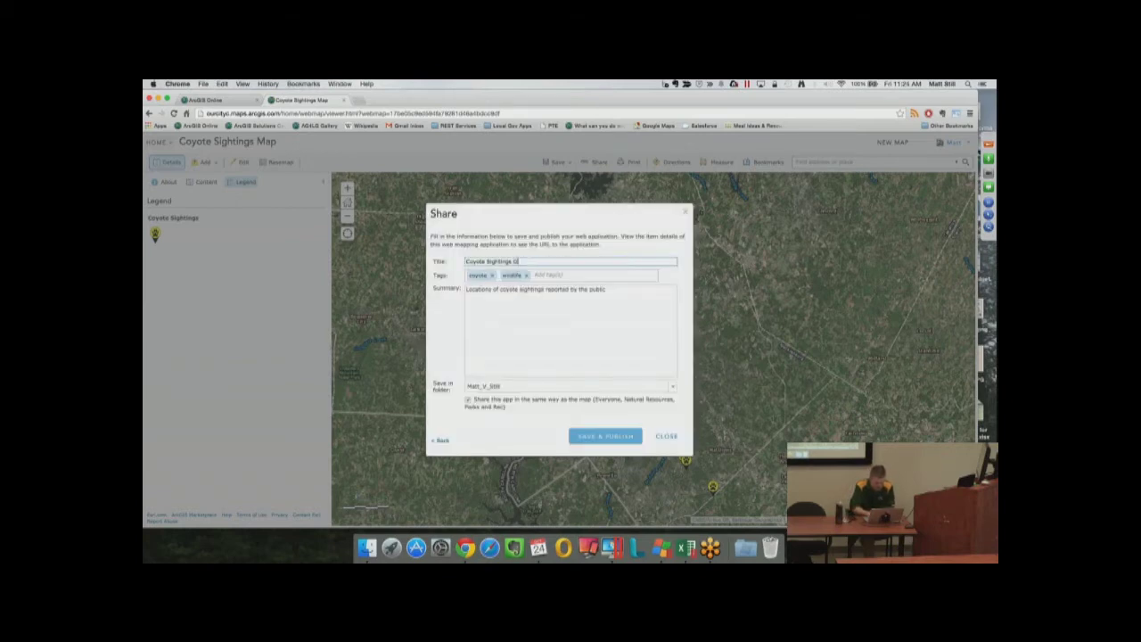
text(eoform App)
click(628, 436)
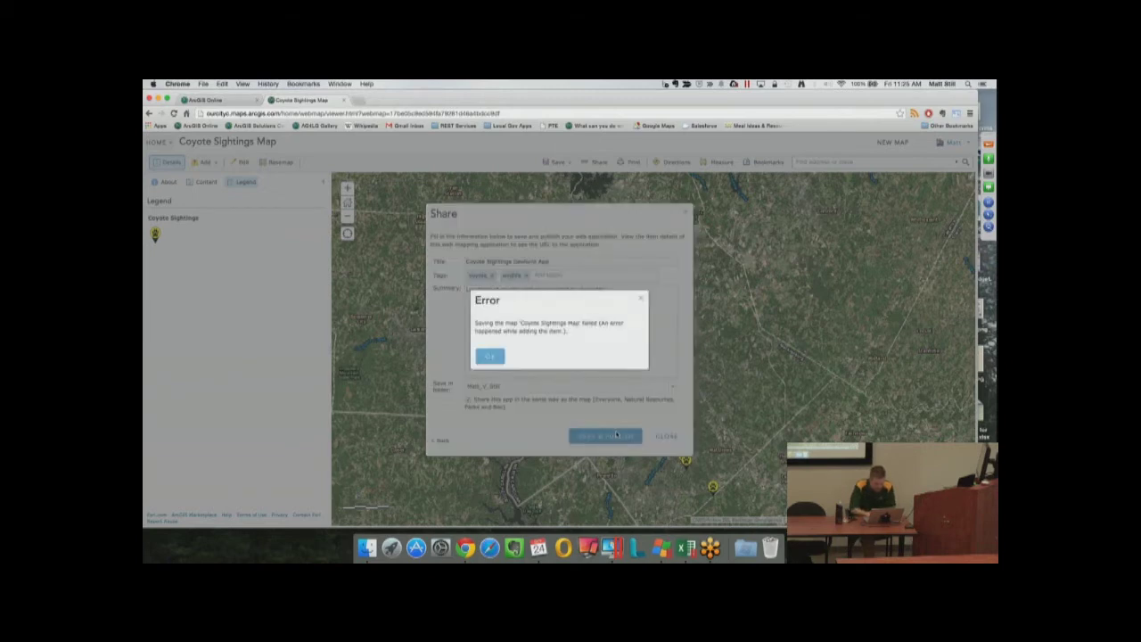
click(490, 359)
click(661, 437)
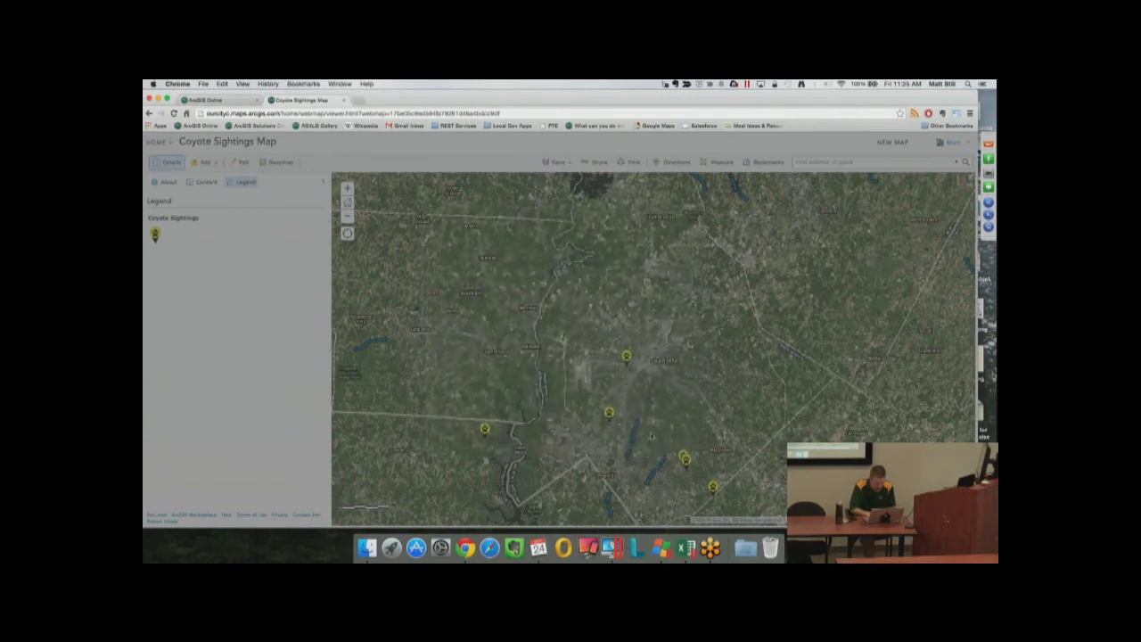
Publish the map through Make a Web Application as the GeoForm 'Coyote Sightings App'
click(602, 163)
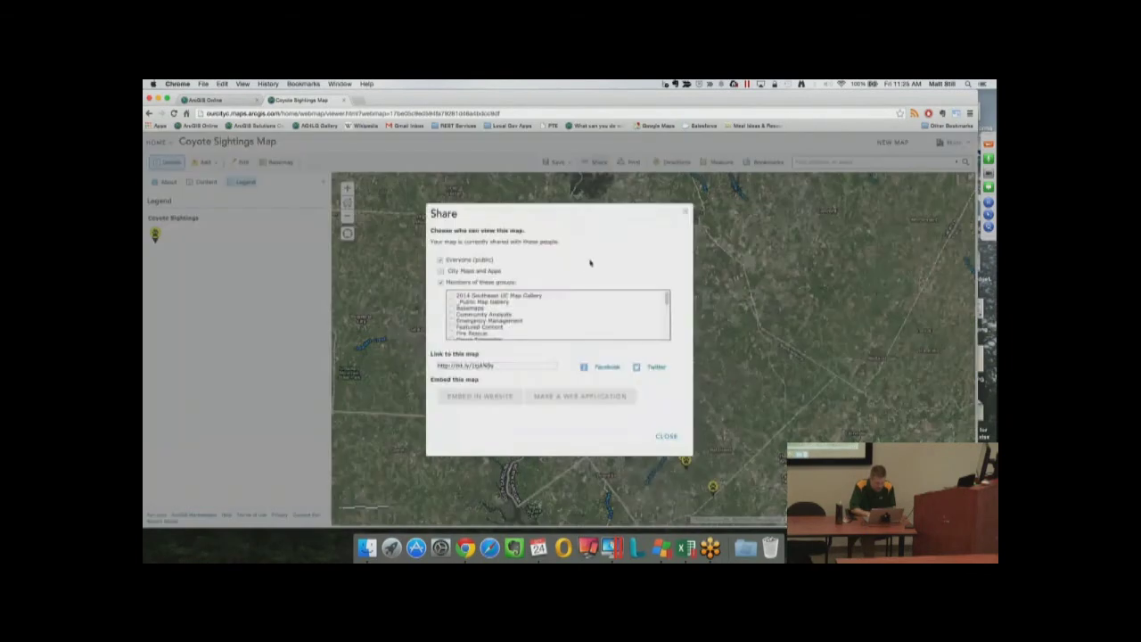
click(493, 393)
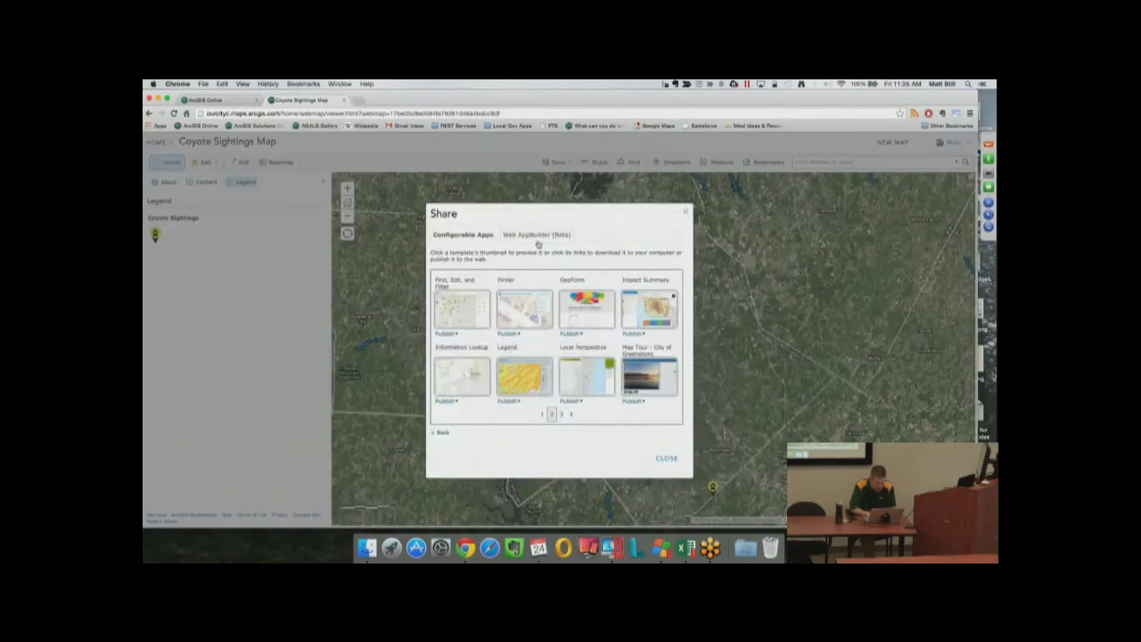
click(572, 333)
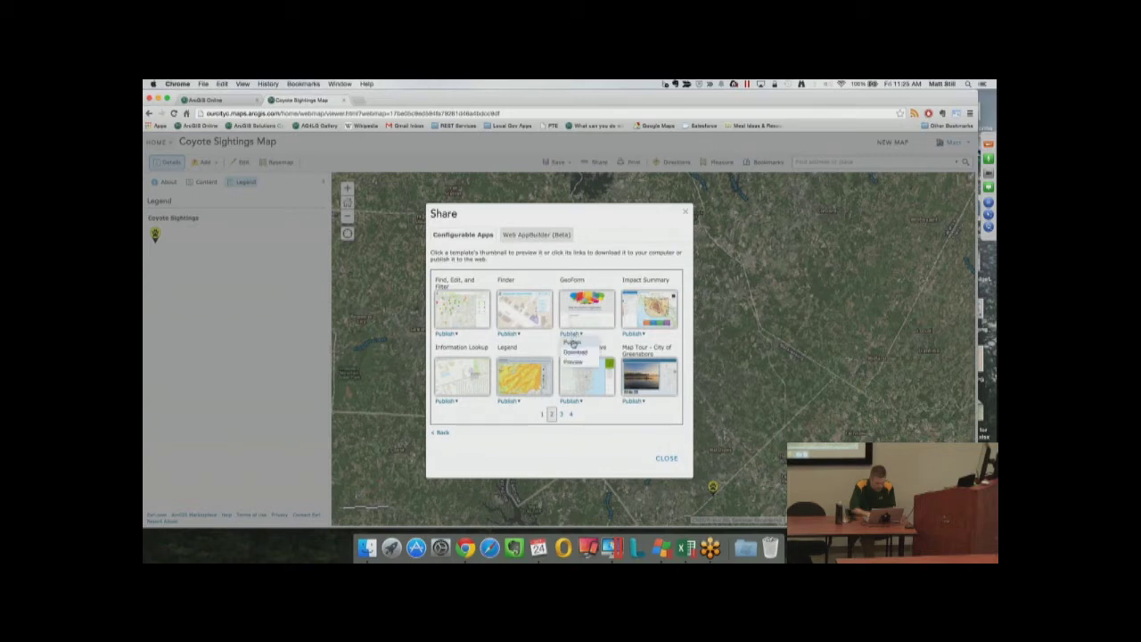
click(575, 346)
double_click(520, 261)
text(App)
click(589, 436)
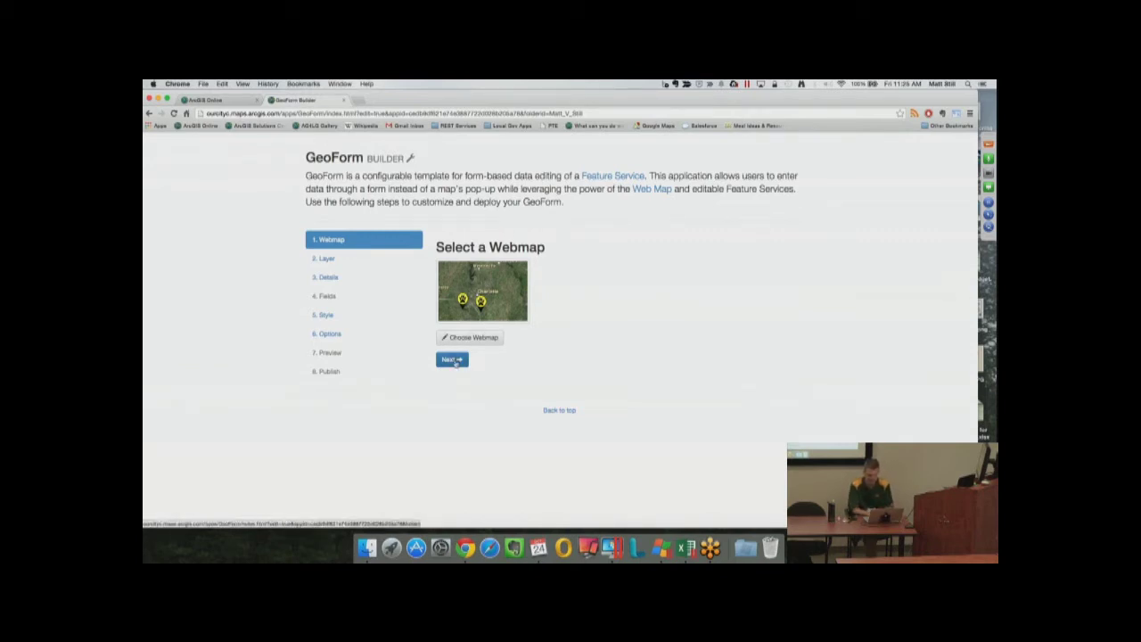
Choose CoyoteSightings as the form's editable layer and advance to Form Details
click(454, 361)
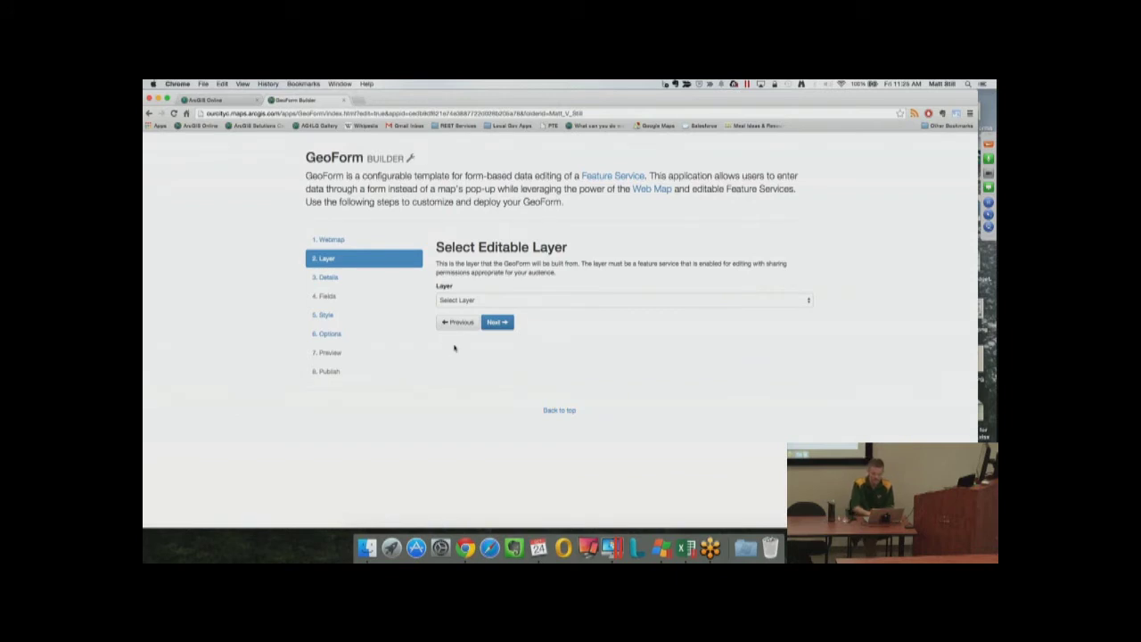
click(808, 302)
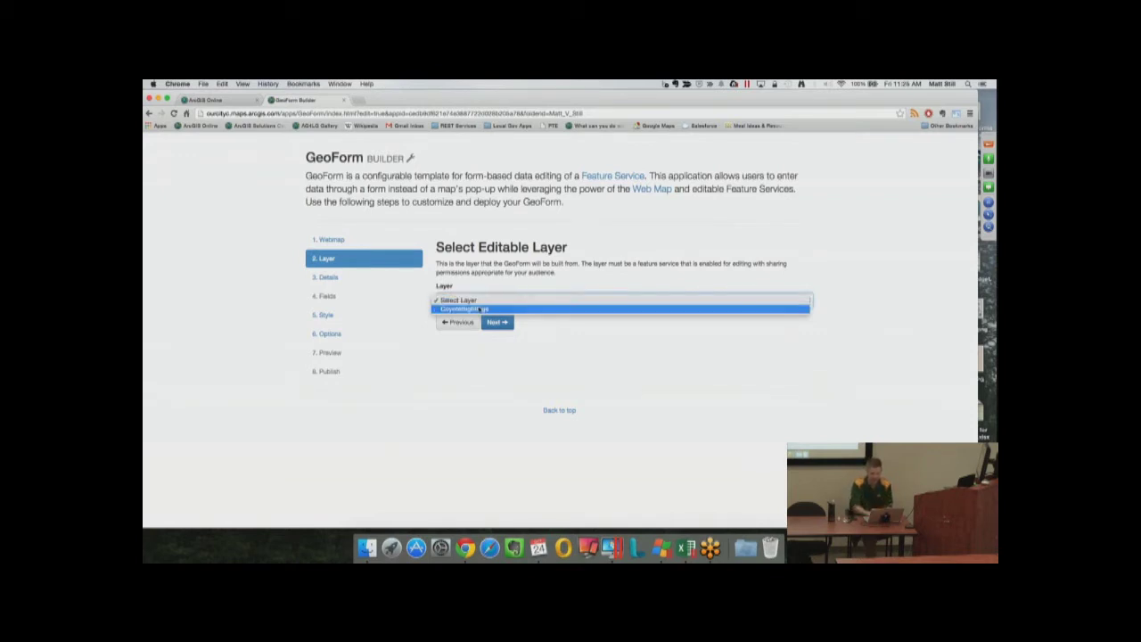
click(478, 308)
click(496, 322)
scroll(834, 376, down, 1)
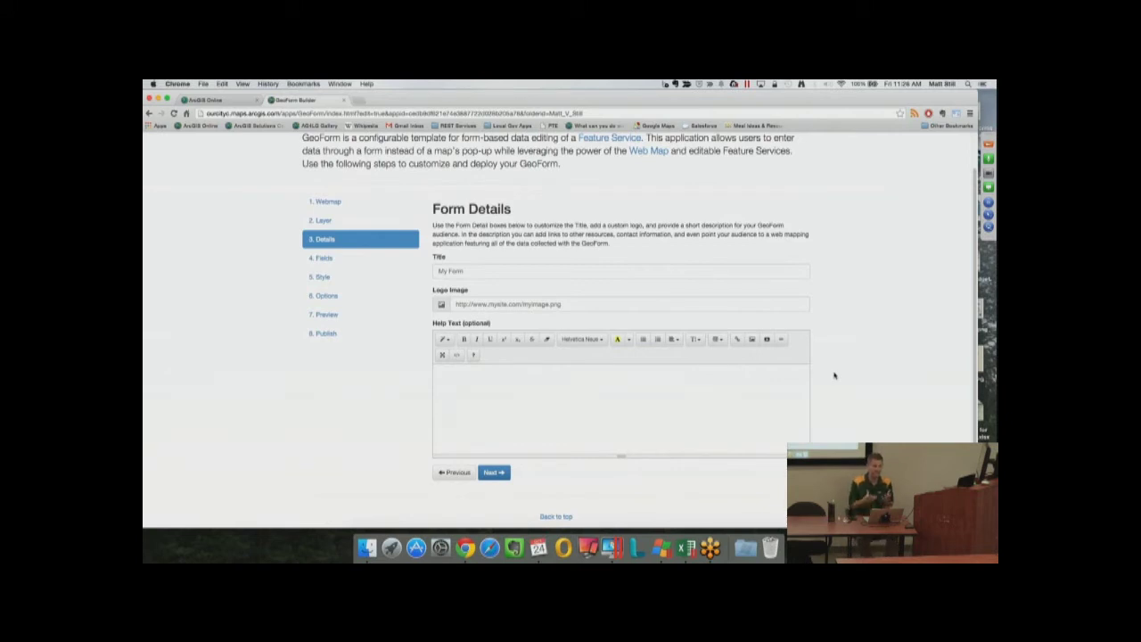
Enter 'Coyote Sightings Reporter' as the form title
click(745, 263)
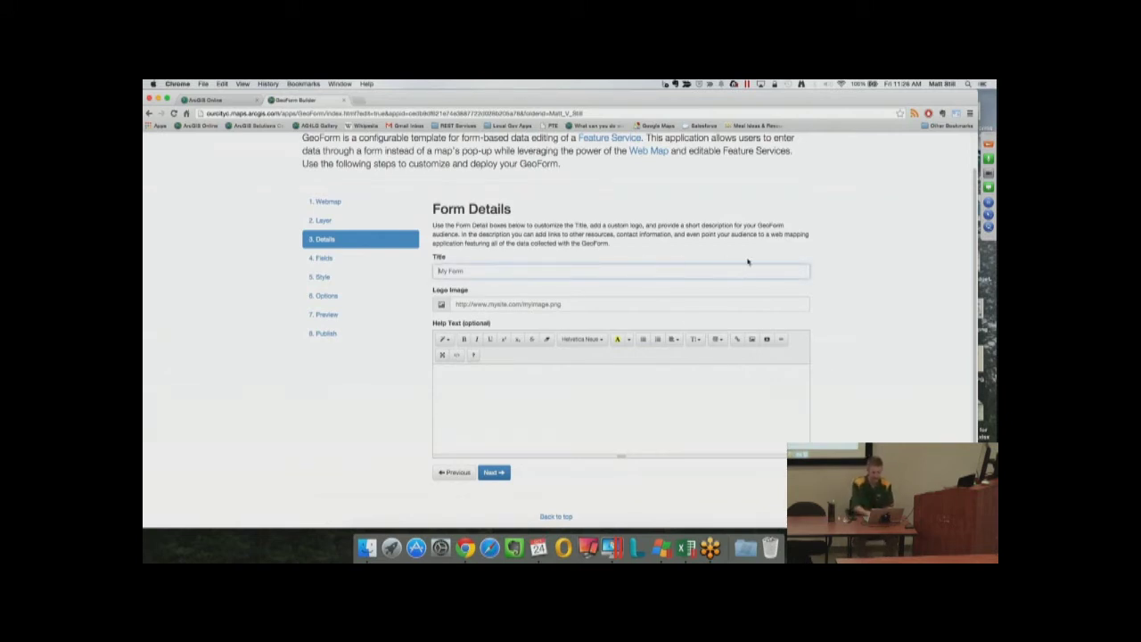
text(Ed)
text(ote Sightings Rd)
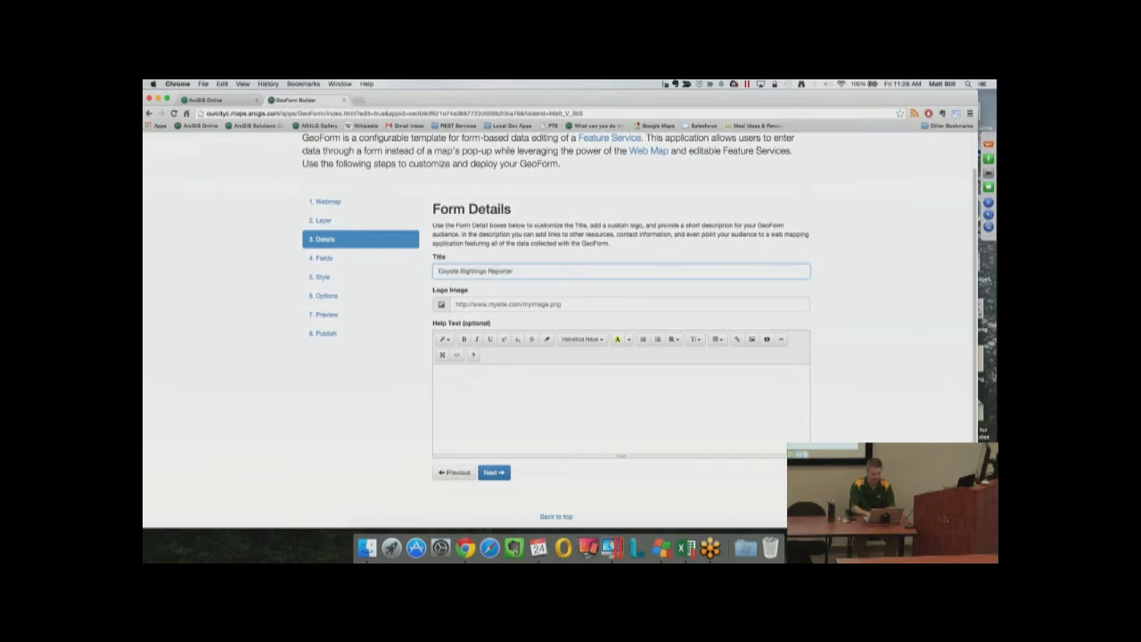
click(457, 304)
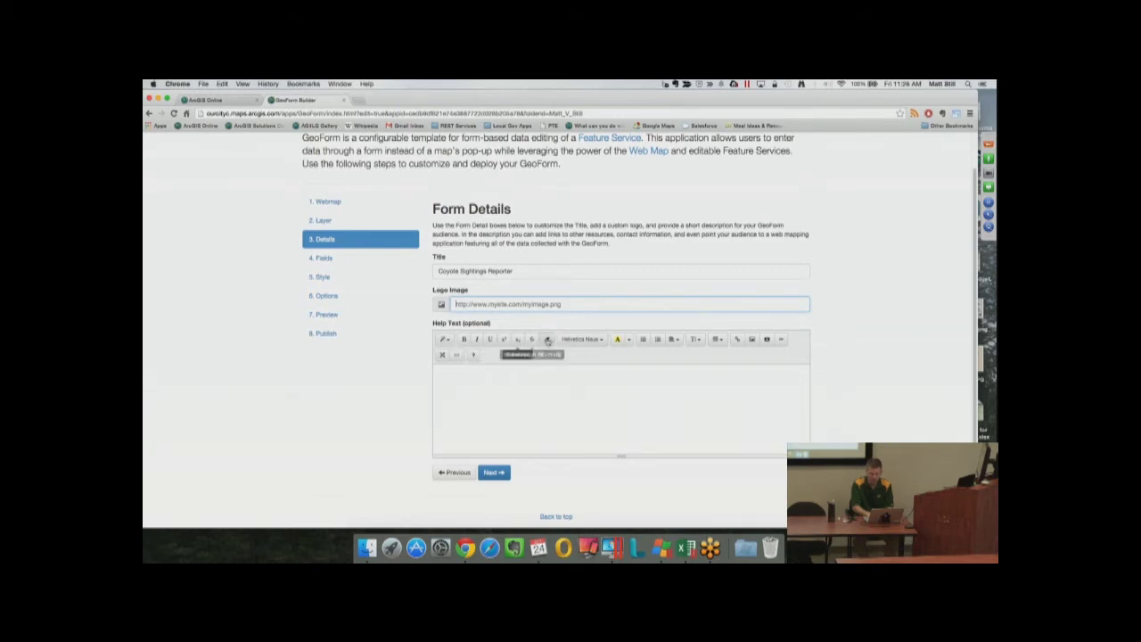
Write the help text 'Please report your coyote sighting here!'
click(551, 384)
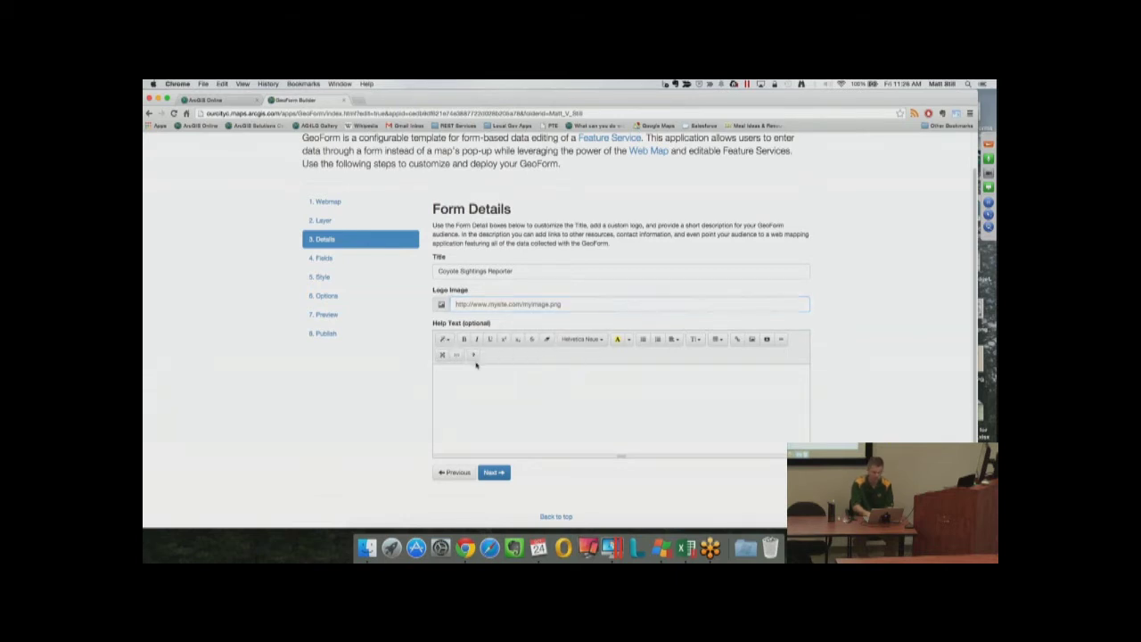
click(505, 377)
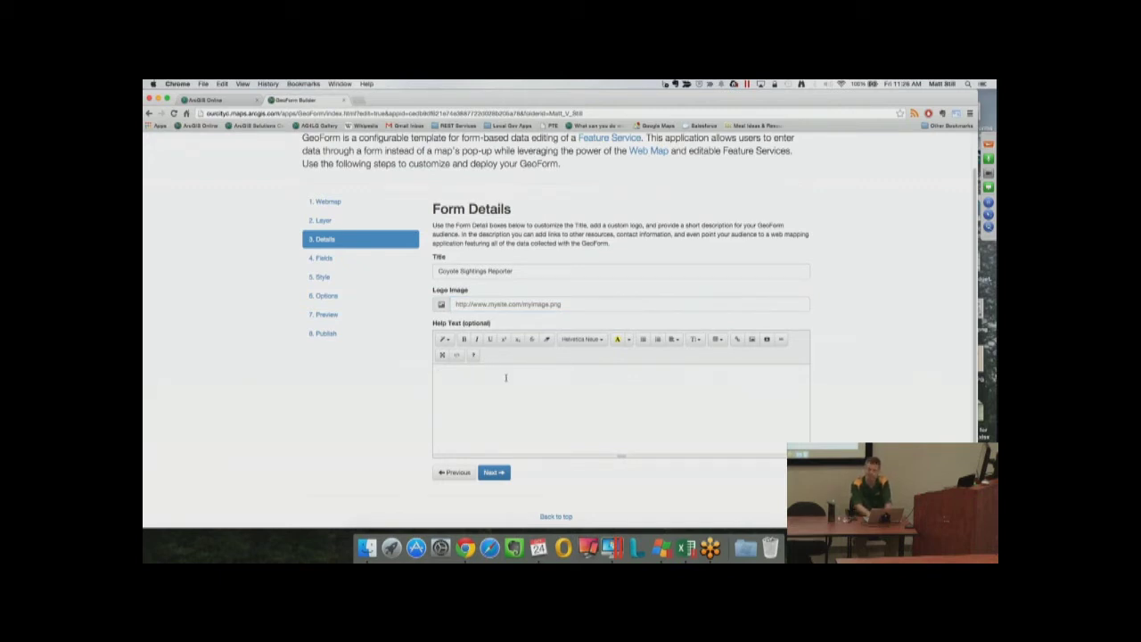
text(Please reports)
key(BackSpace)
text(your coyote sighting here!)
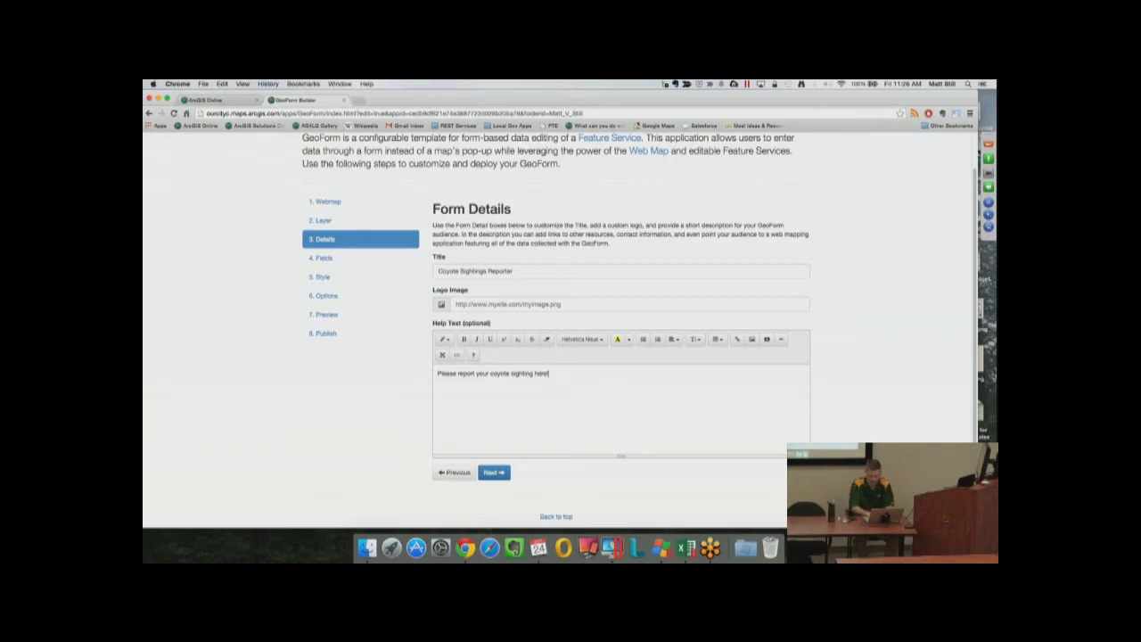
Relabel fields as Name, Contact Info, 'Can we contact you for more information?' and Comments
click(495, 473)
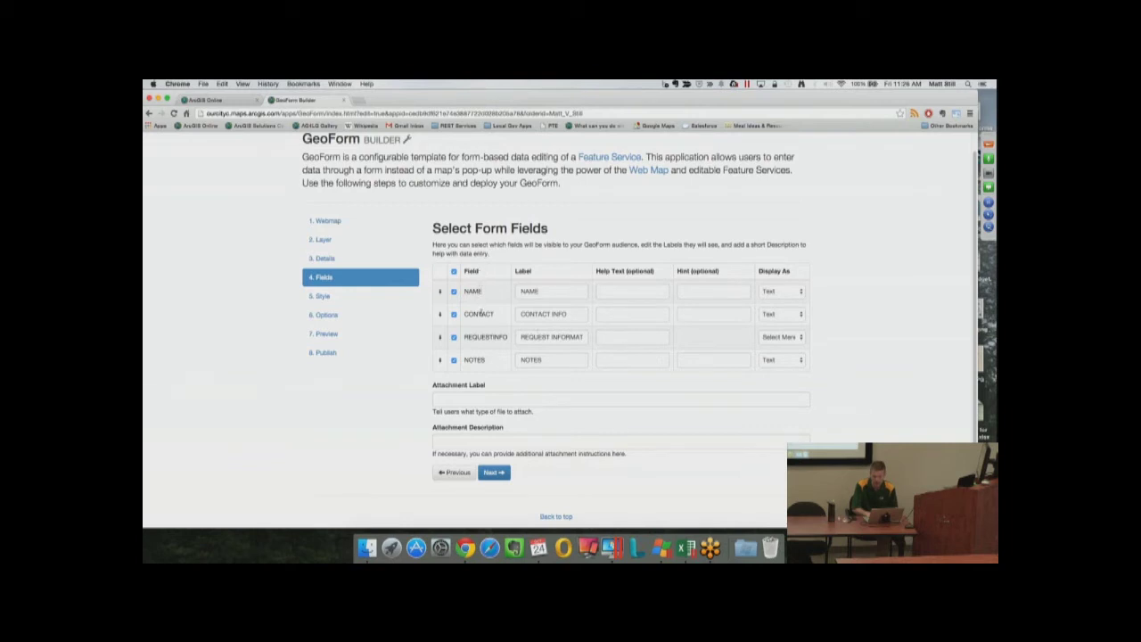
double_click(550, 291)
text(Name)
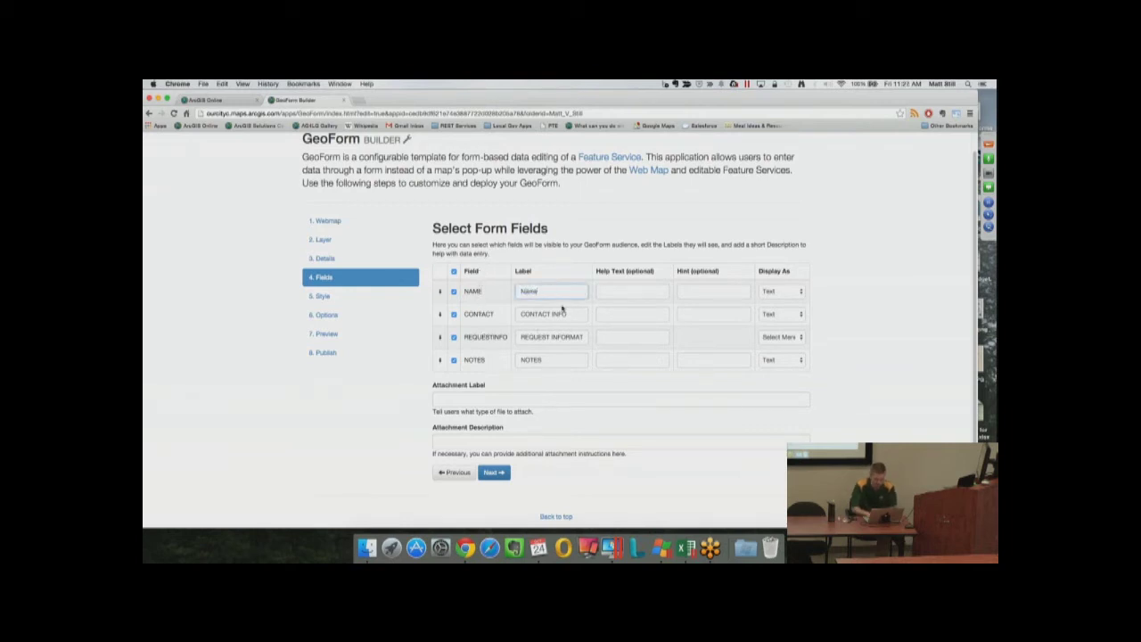
drag(580, 317, 467, 319)
text(Contact Info)
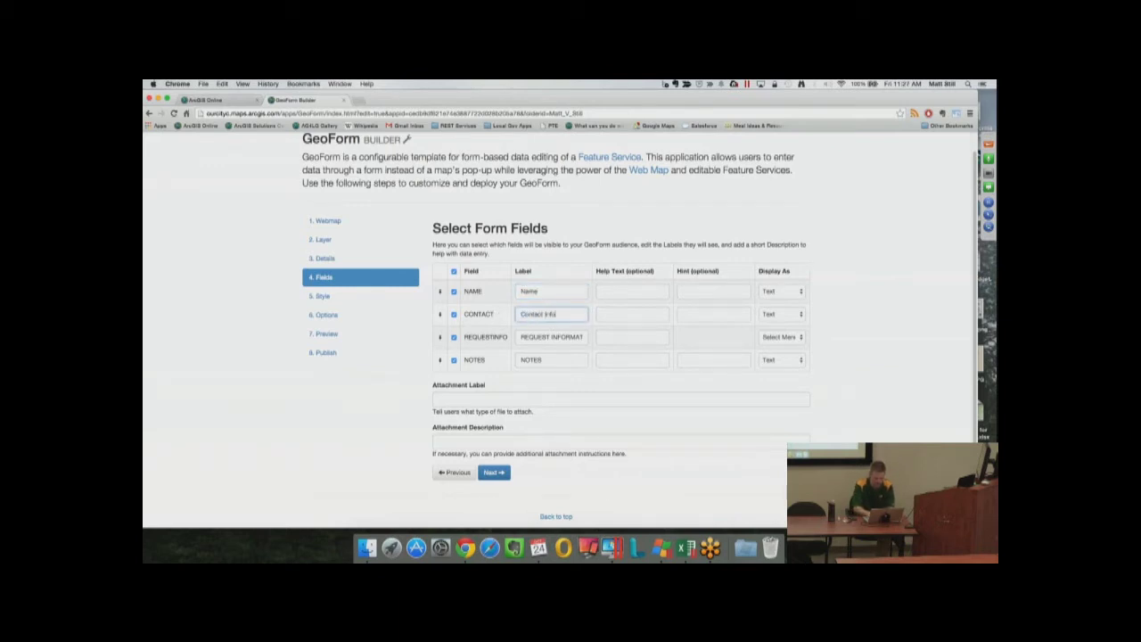
drag(545, 343, 517, 340)
key(BackSpace)
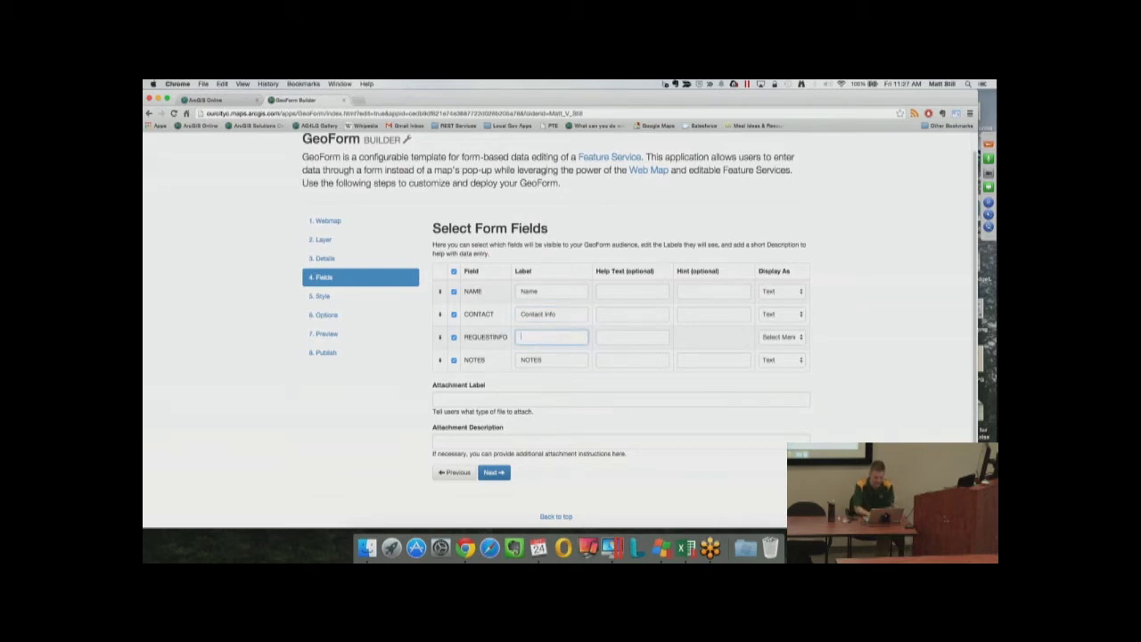
text(Can we contact you fo)
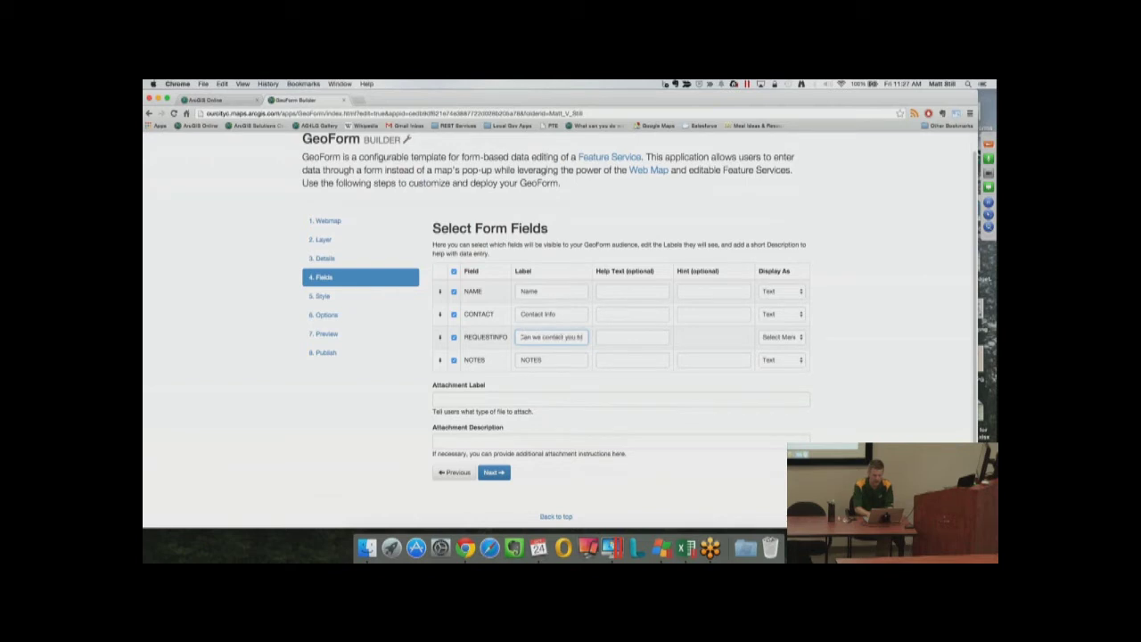
text(r more information?)
double_click(551, 359)
text(Comments)
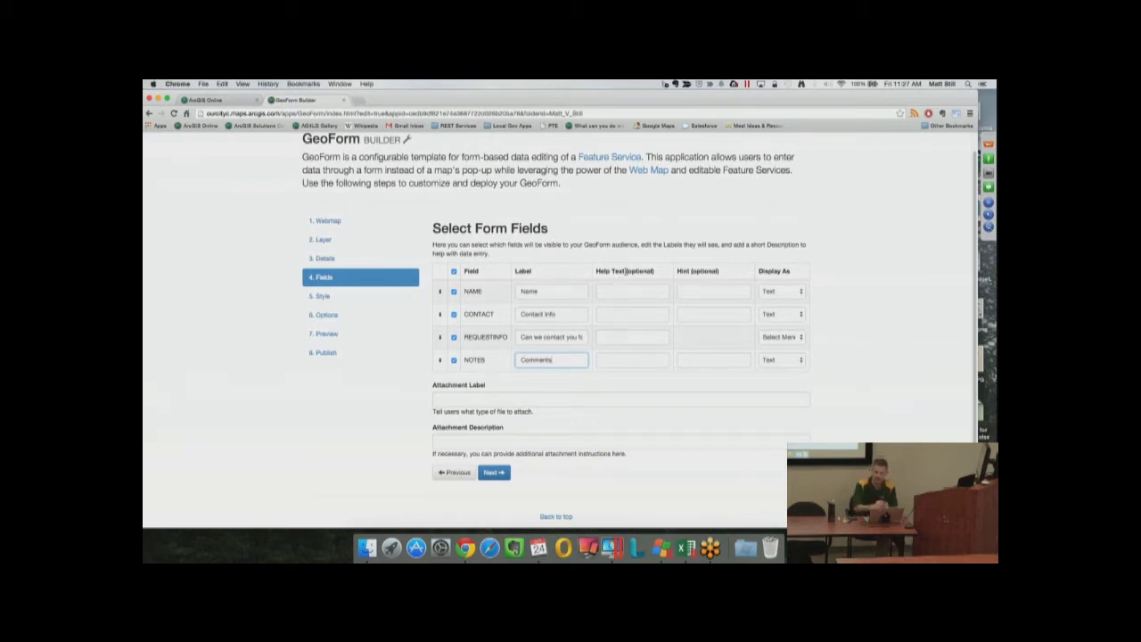
Add a sample-name hint to NAME and set the attachment label 'Please attach a photo of the coyote'
click(696, 288)
text(J)
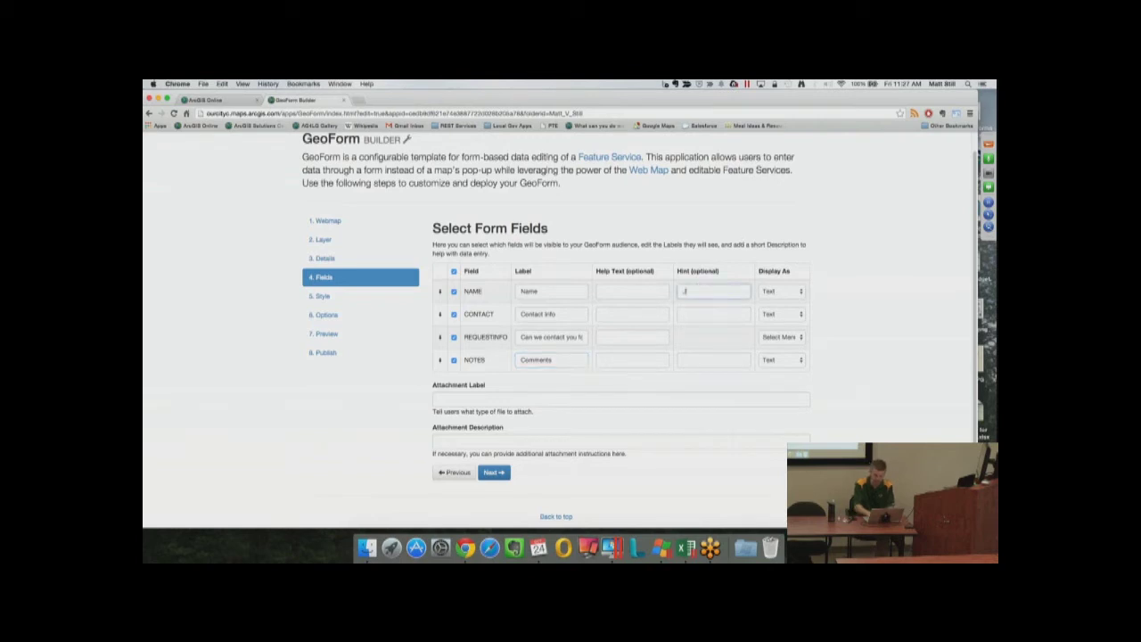
text(on Smith)
click(801, 293)
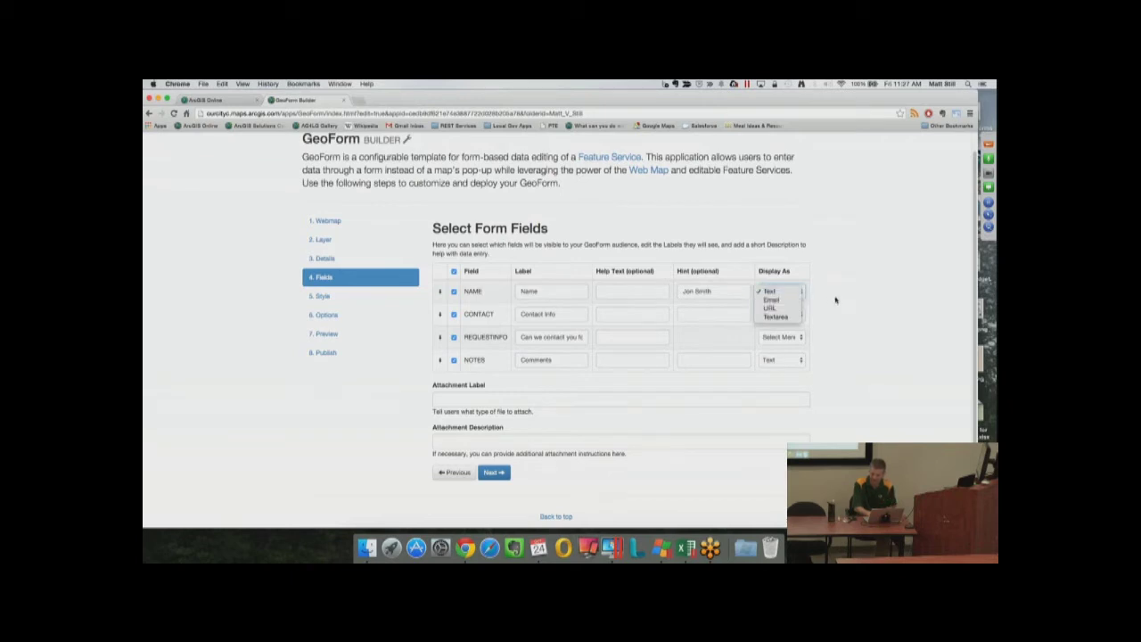
click(836, 300)
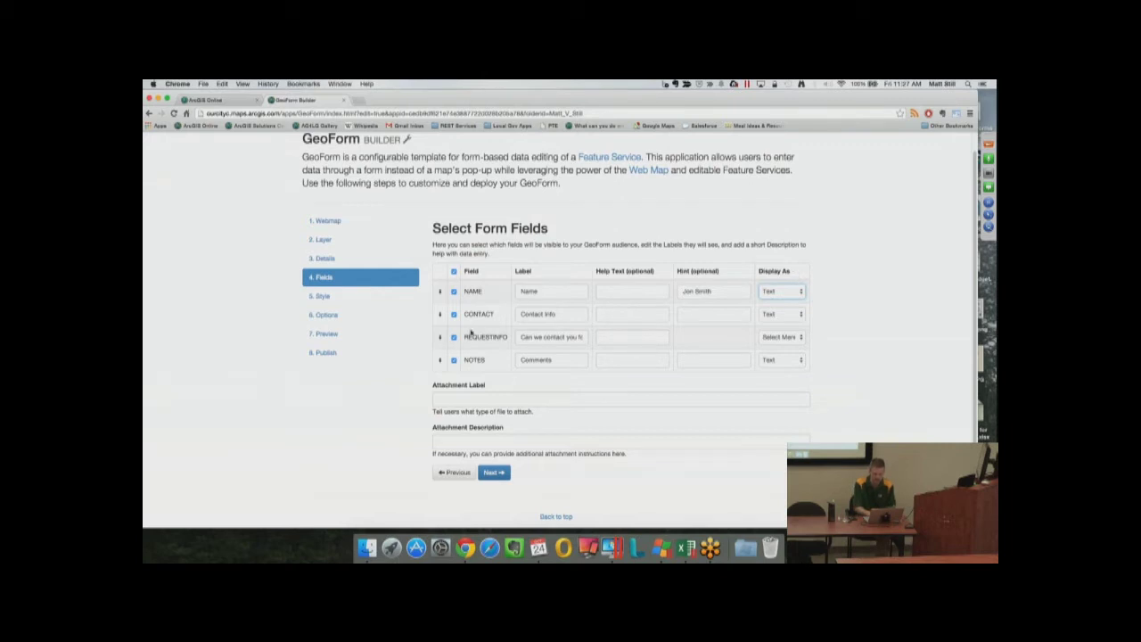
click(457, 403)
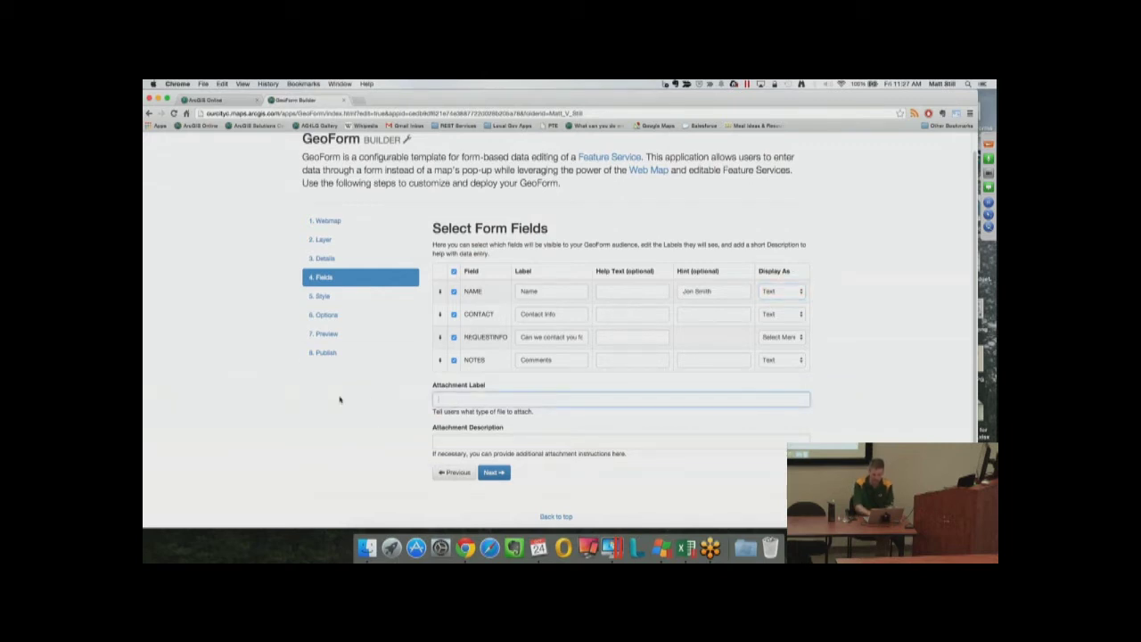
text(Please attach a photo of the coyote)
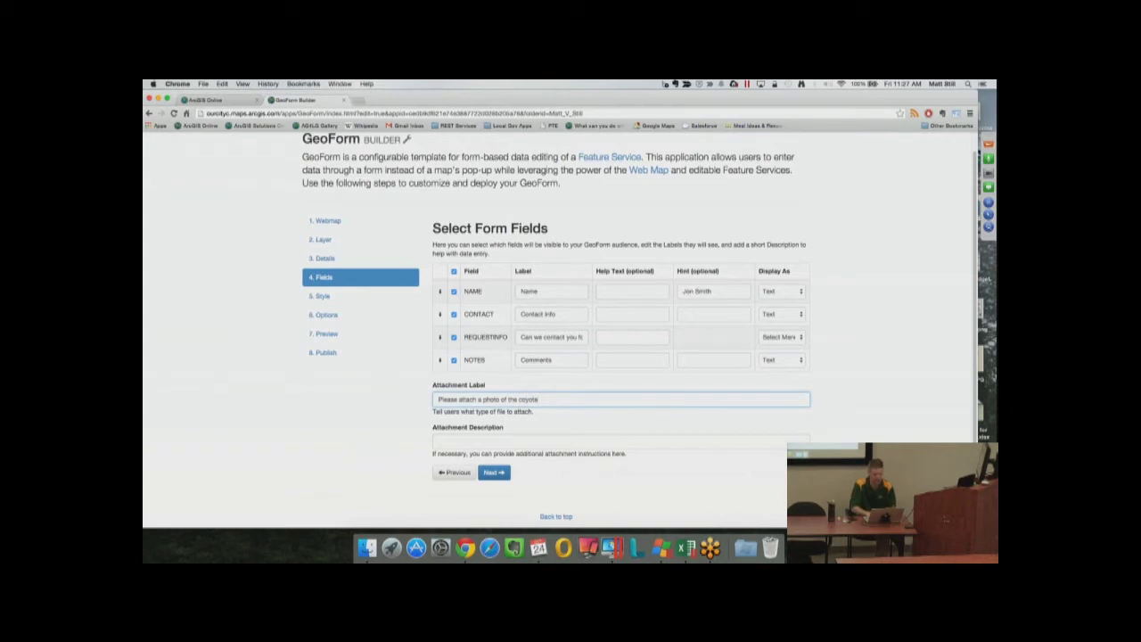
Preview the Cyborg theme, then settle on Cerulean and proceed to Options
click(489, 477)
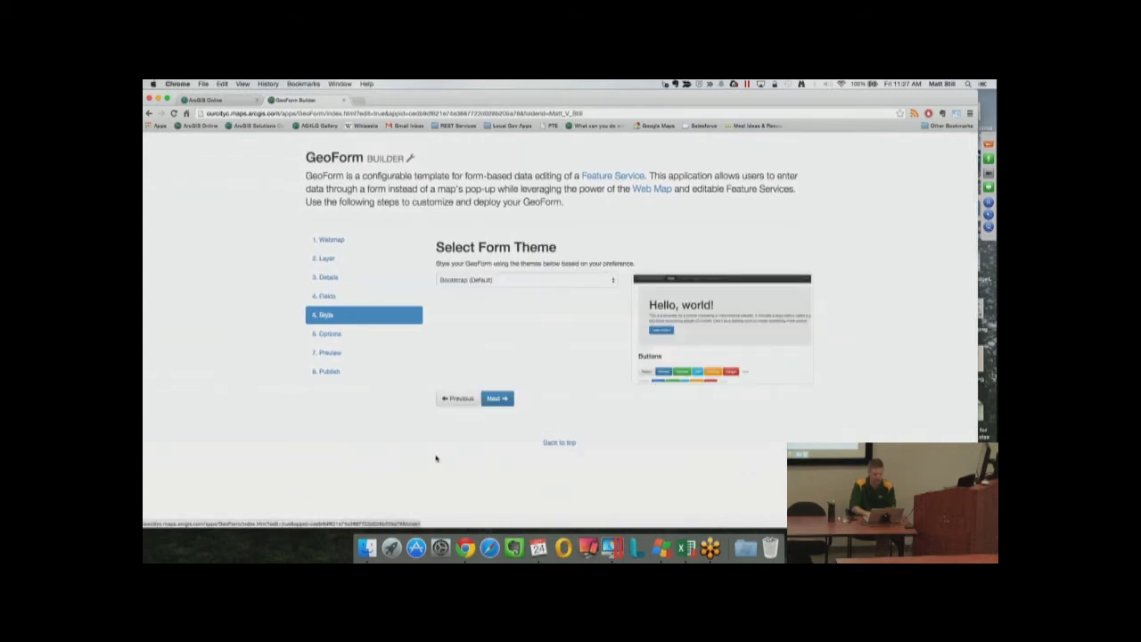
click(612, 280)
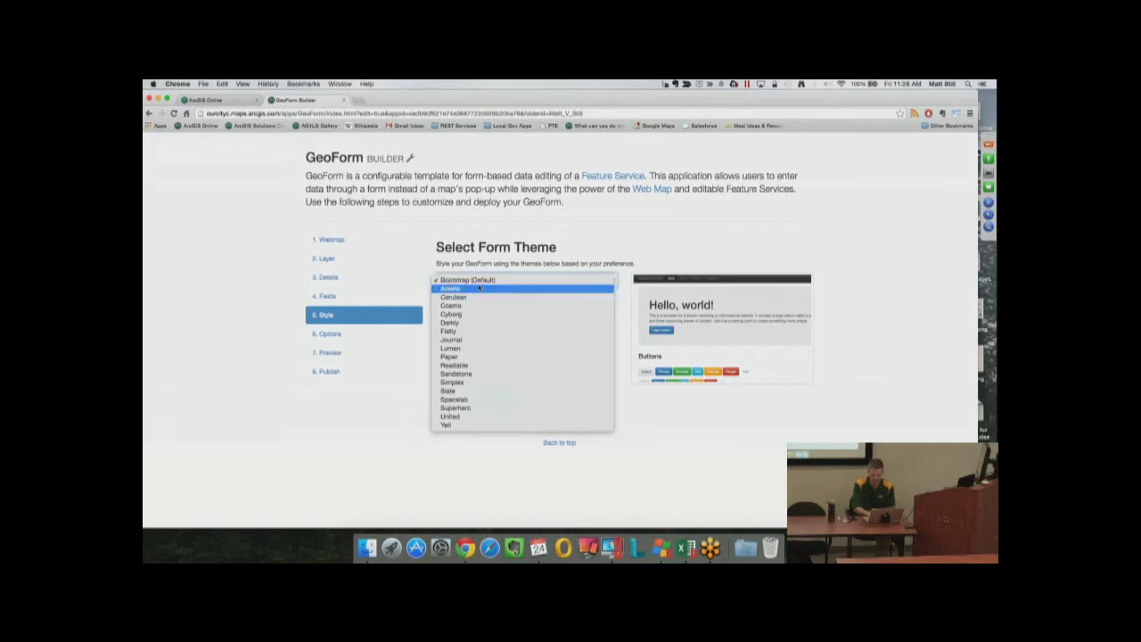
click(467, 314)
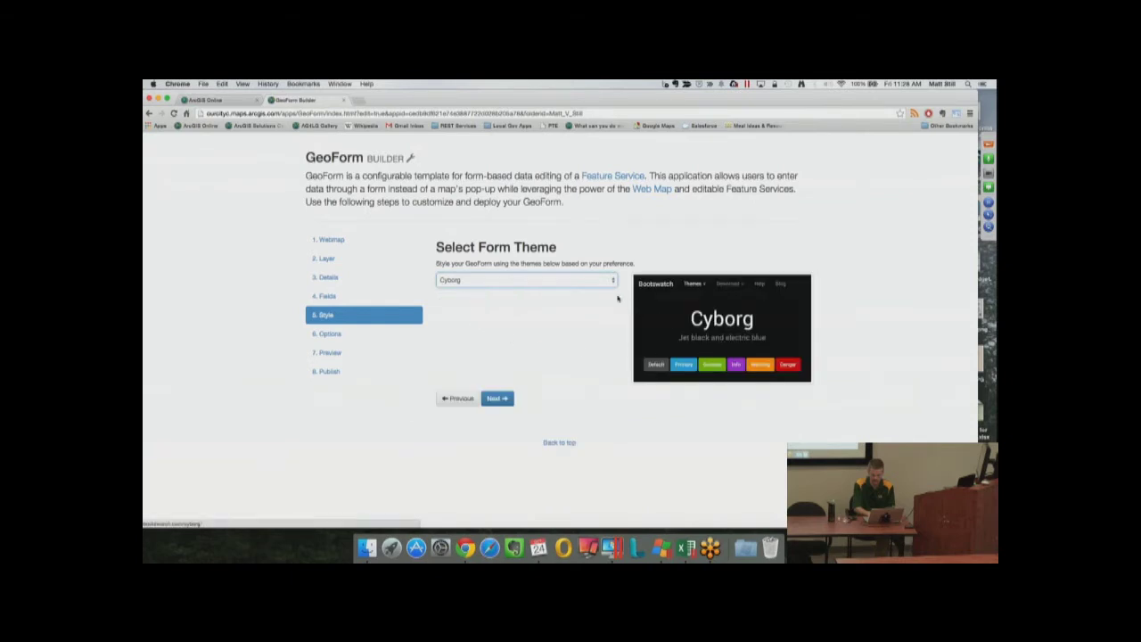
click(613, 281)
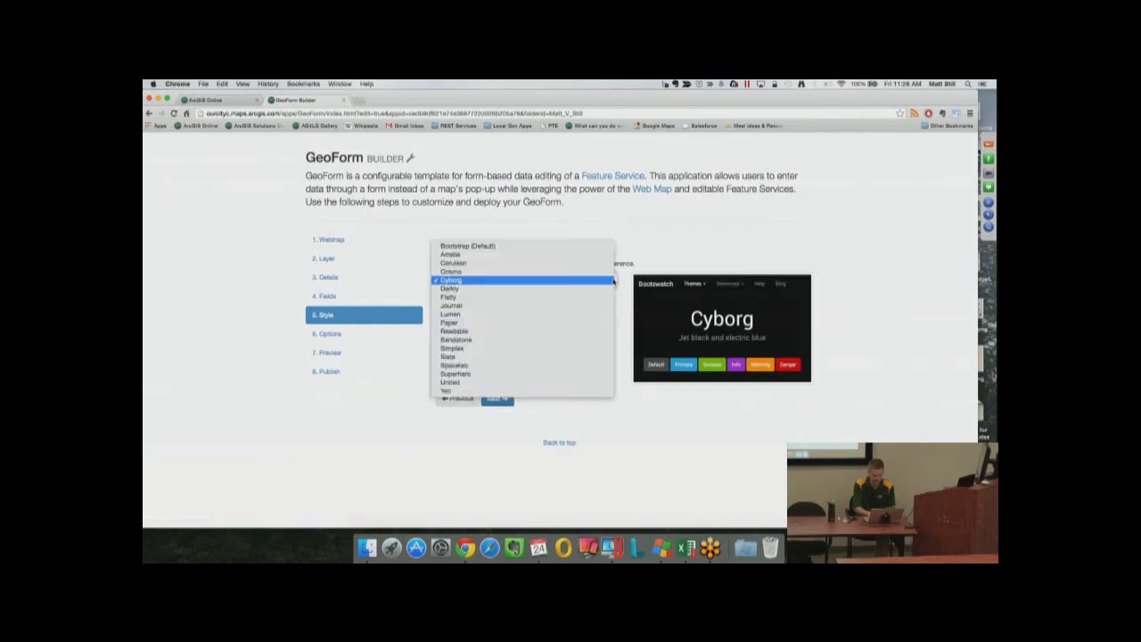
key(Escape)
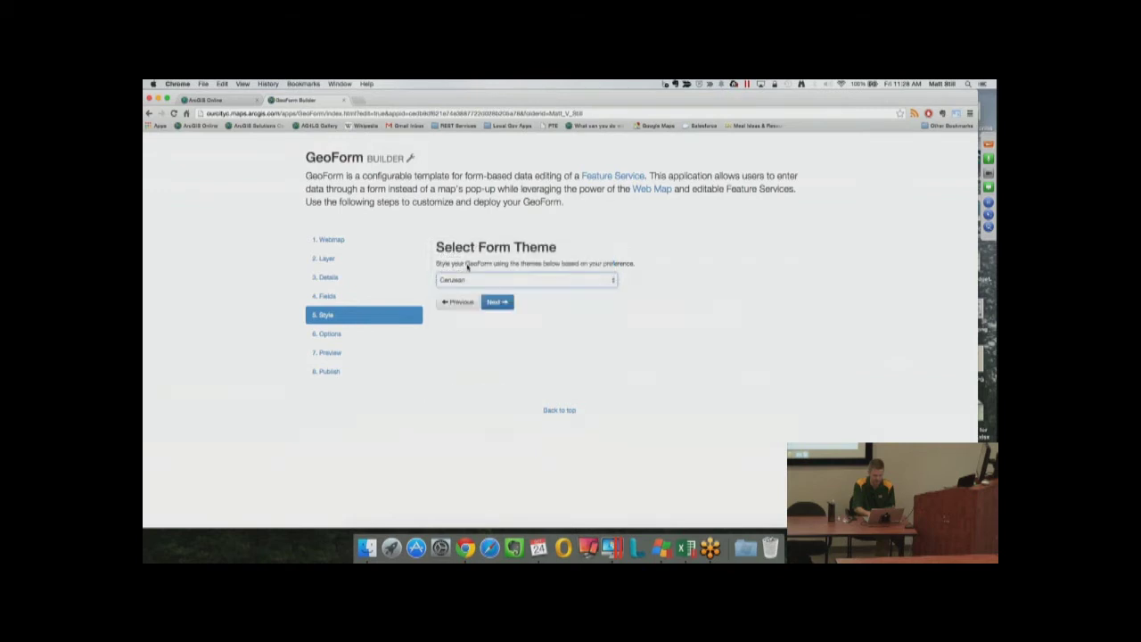
click(498, 398)
Keep Search enabled and turn off Latitude & Longitude Coordinates as a location method
scroll(589, 350, down, 1)
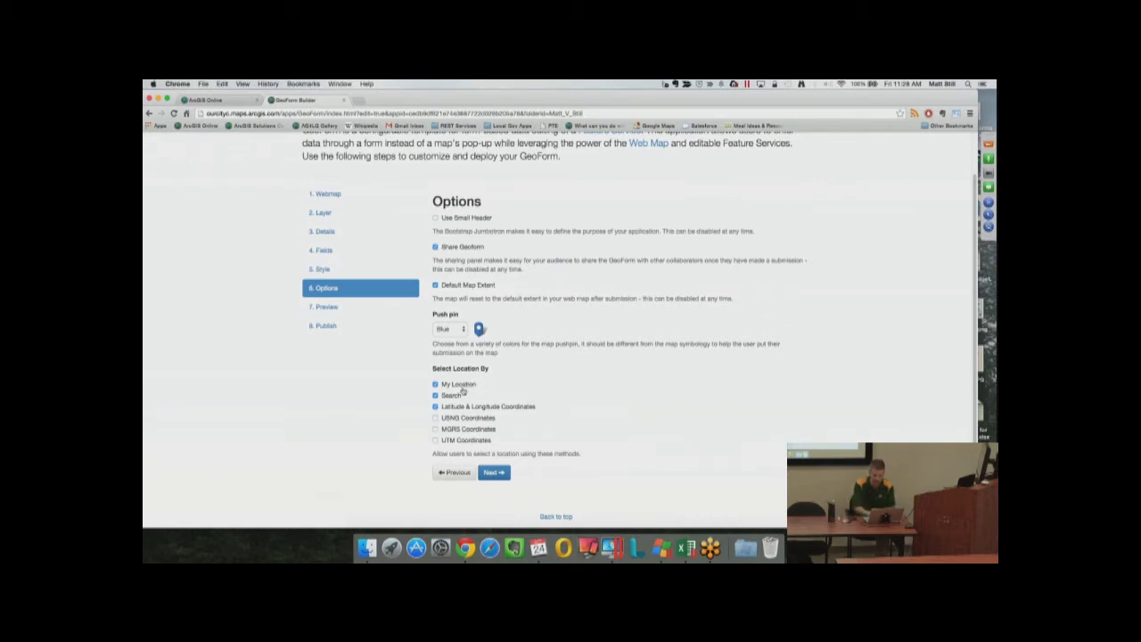
click(436, 396)
click(436, 407)
Step through Preview, save and publish the form, and select its short Form Link
click(493, 473)
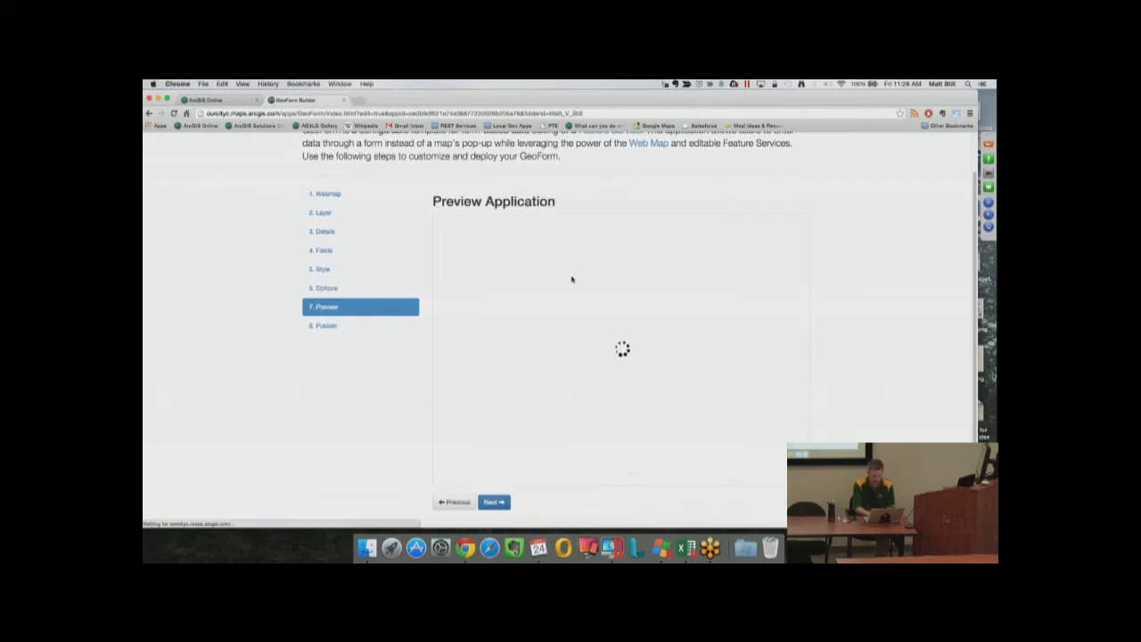
click(493, 502)
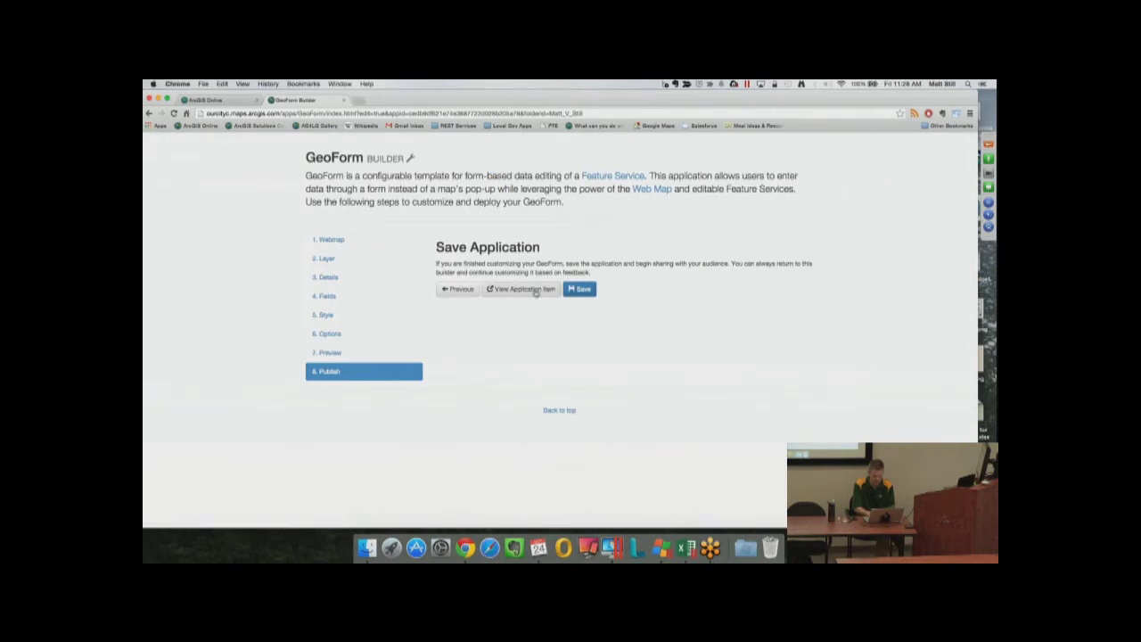
click(580, 290)
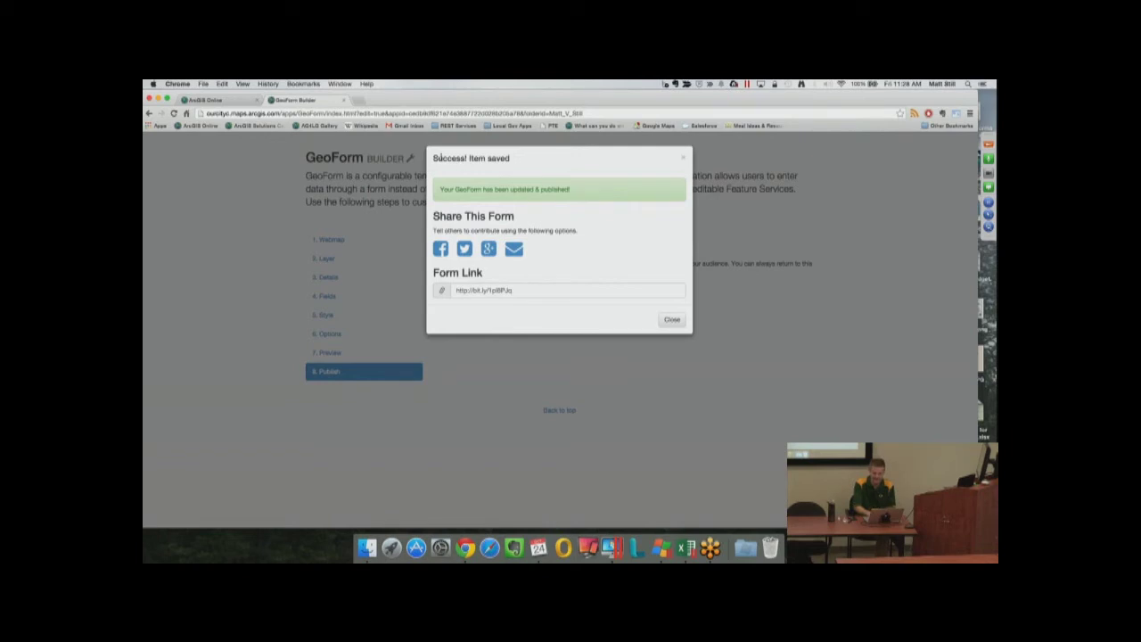
drag(438, 158, 510, 159)
click(516, 289)
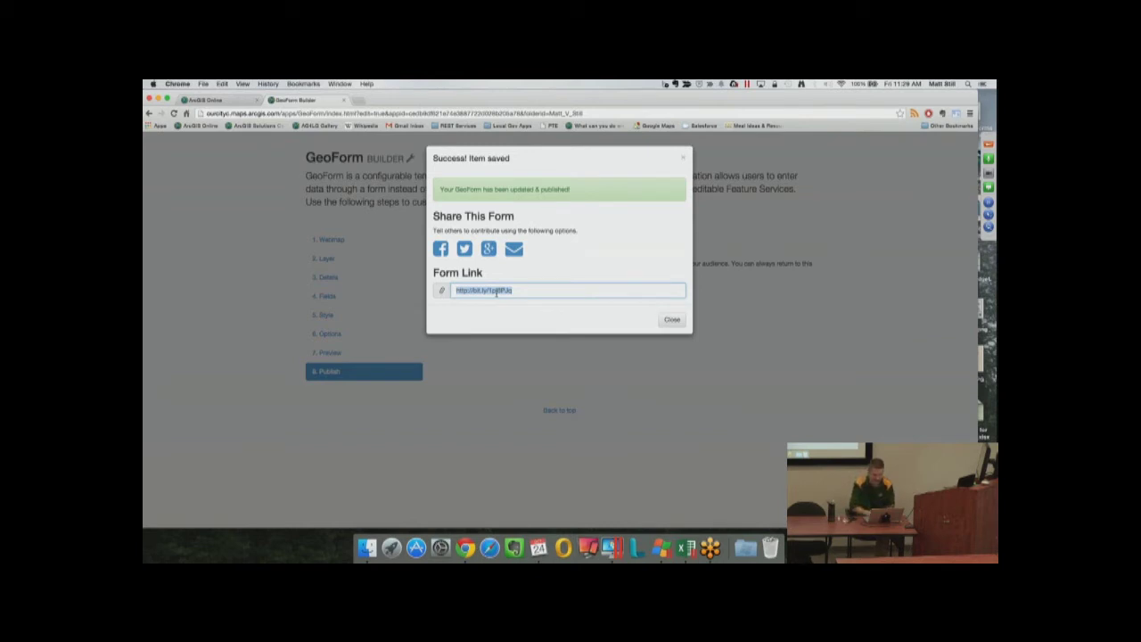
Copy the form's short link and load it in a new browser tab
key(super+c)
key(super+t)
key(super+v)
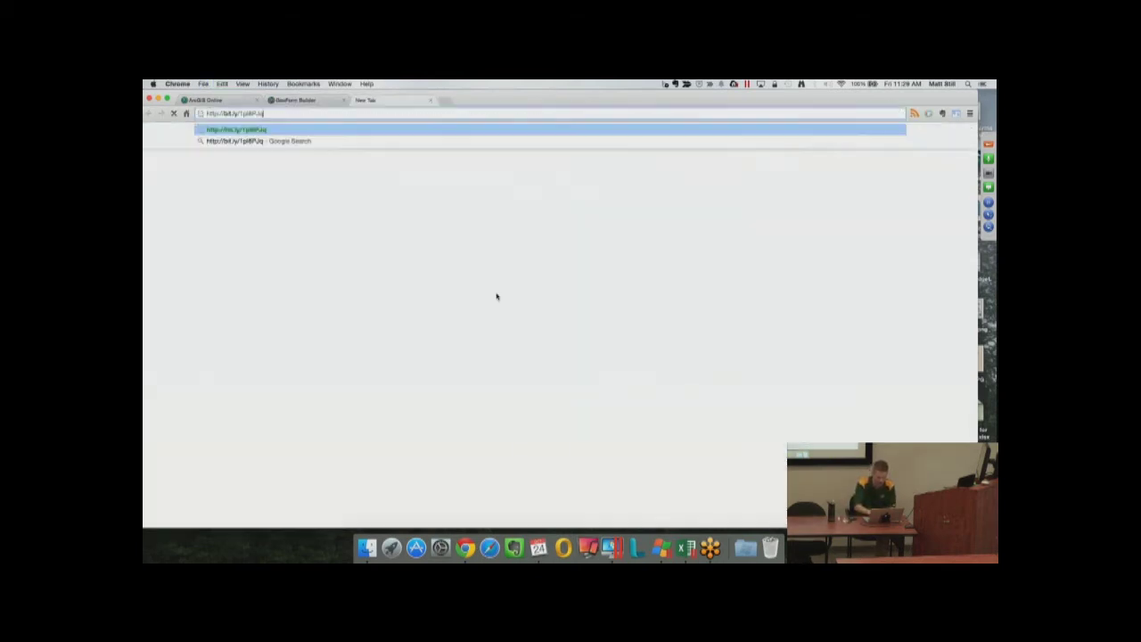
key(Return)
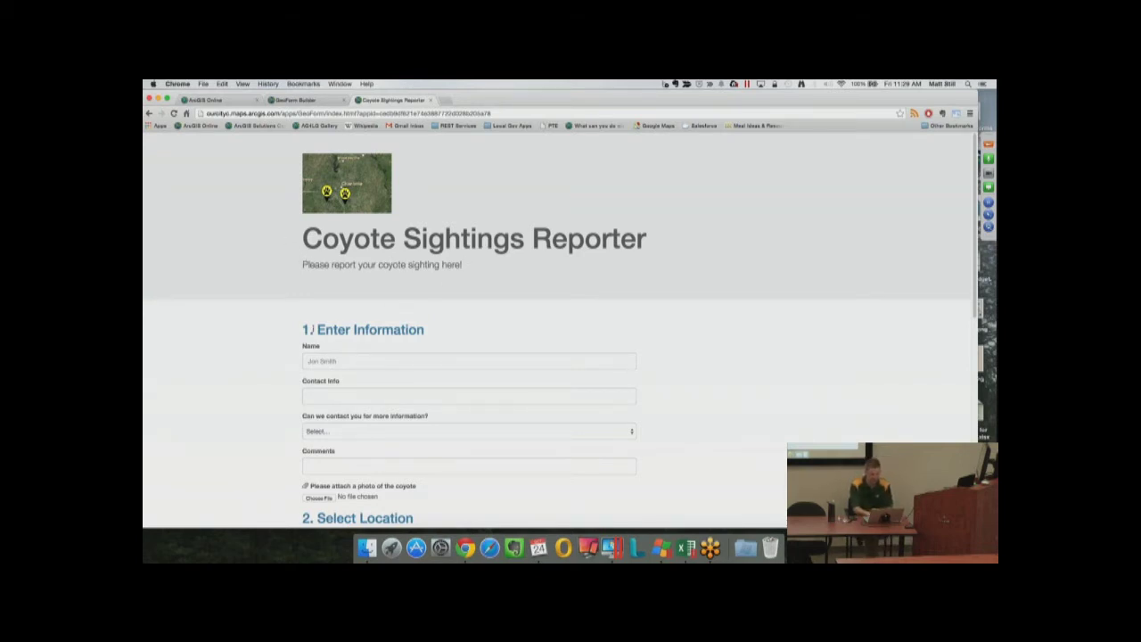
scroll(312, 329, down, 2)
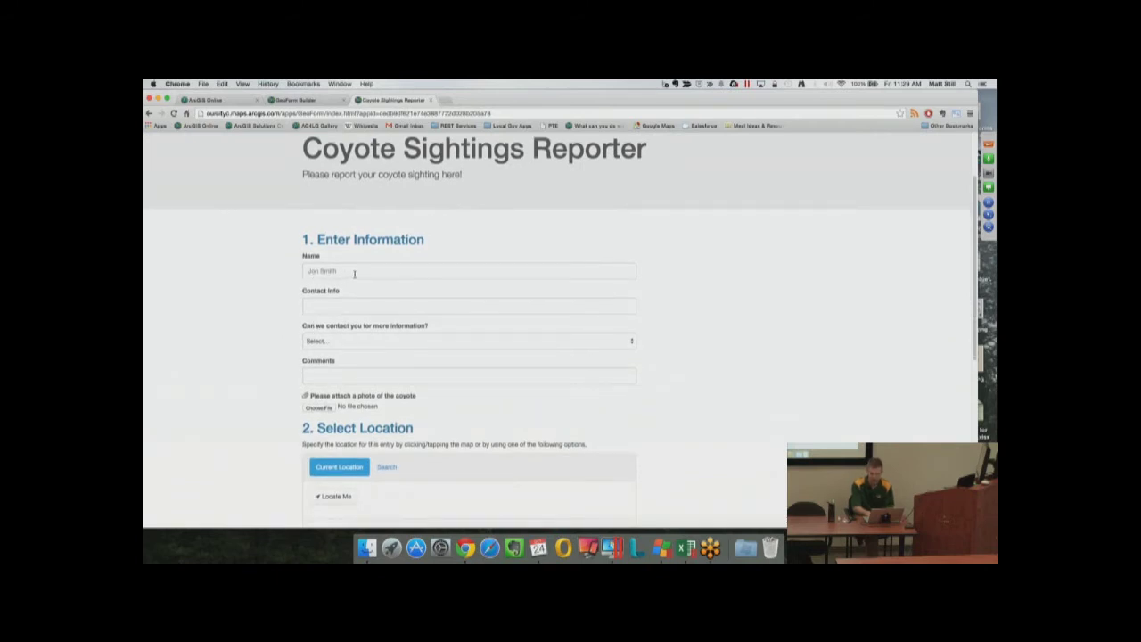
Fill in the reporter's name and e-mail, answer Yes to contact, and comment 'it was on the greenway'
click(354, 274)
text(Matt)
click(469, 306)
key(Tab)
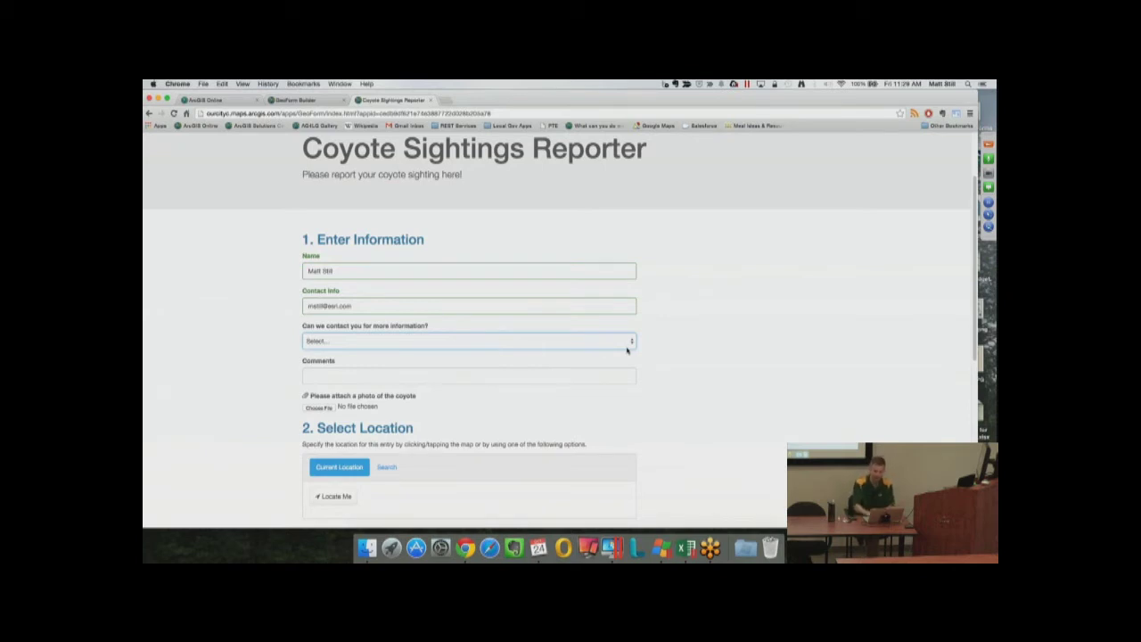
click(626, 350)
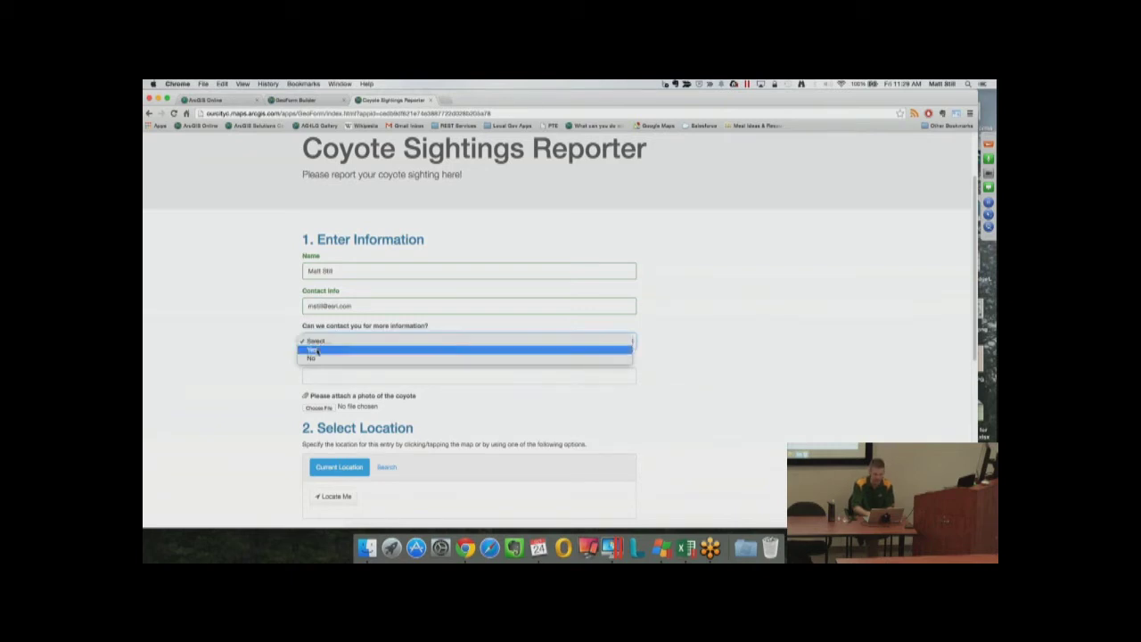
click(317, 349)
click(317, 374)
text(it was re)
text( the g)
text(reenway)
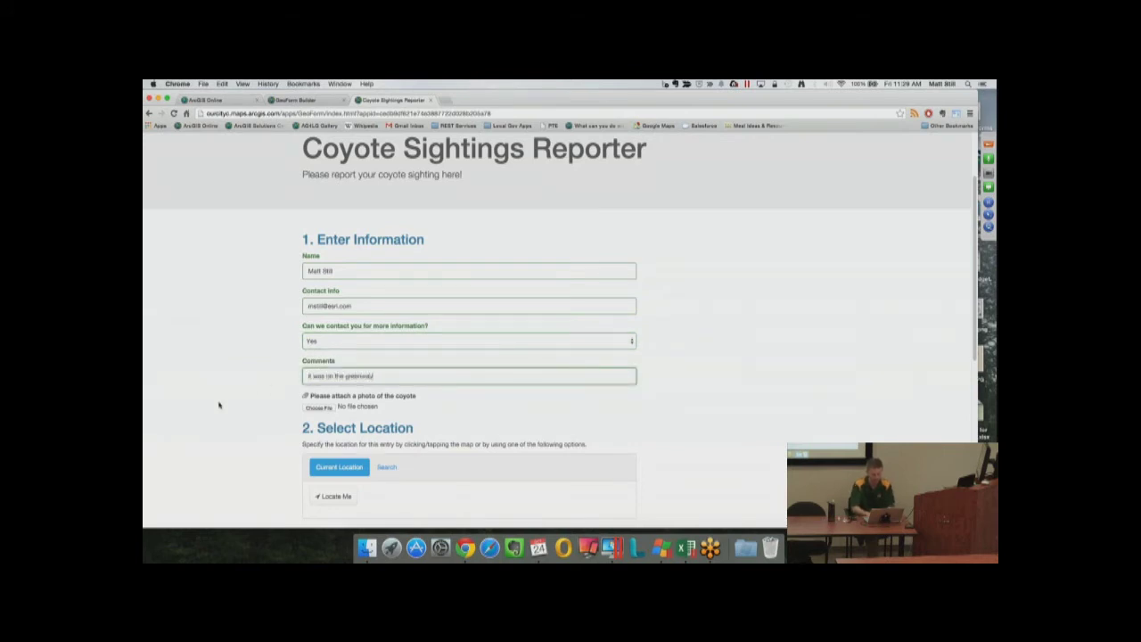
scroll(221, 401, down, 2)
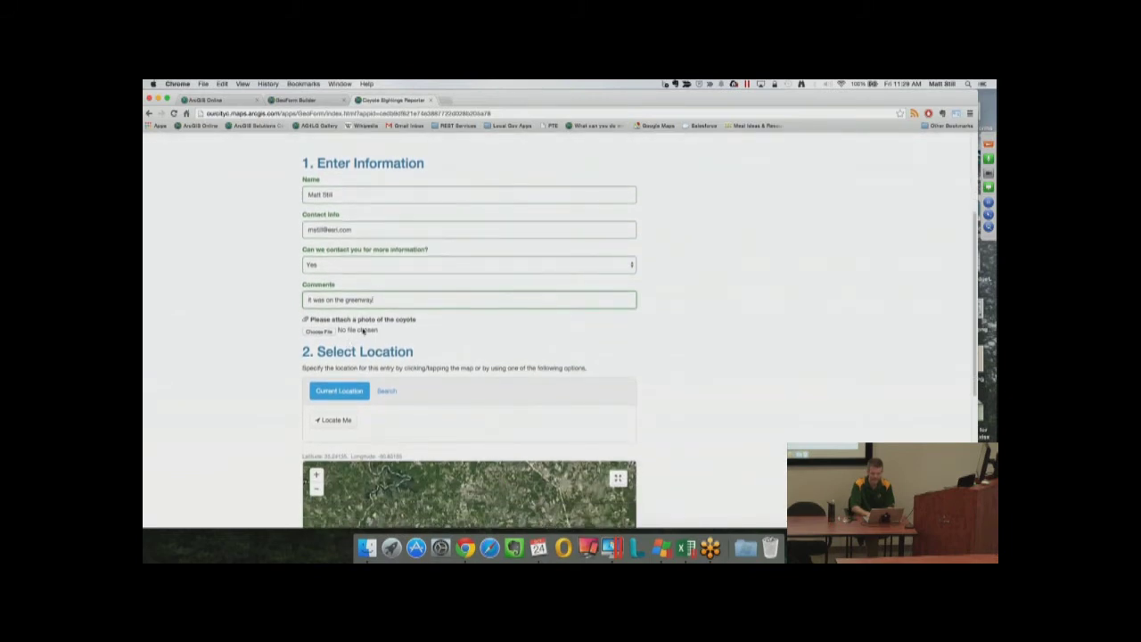
Attach coyote.png from the Demo tag as the sighting photo
click(319, 331)
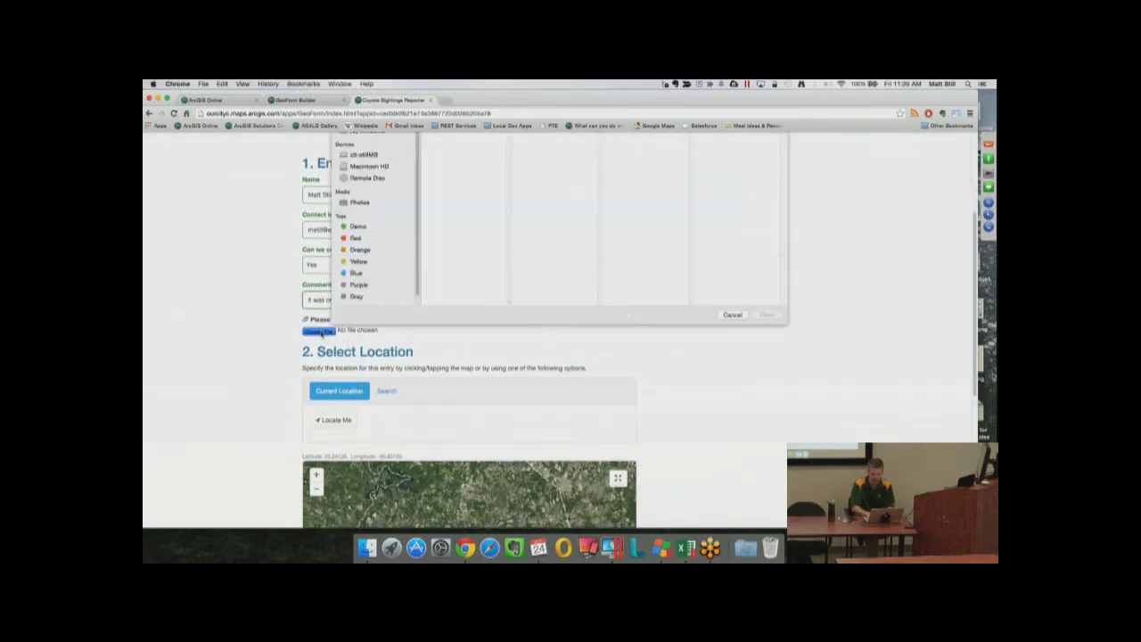
click(358, 380)
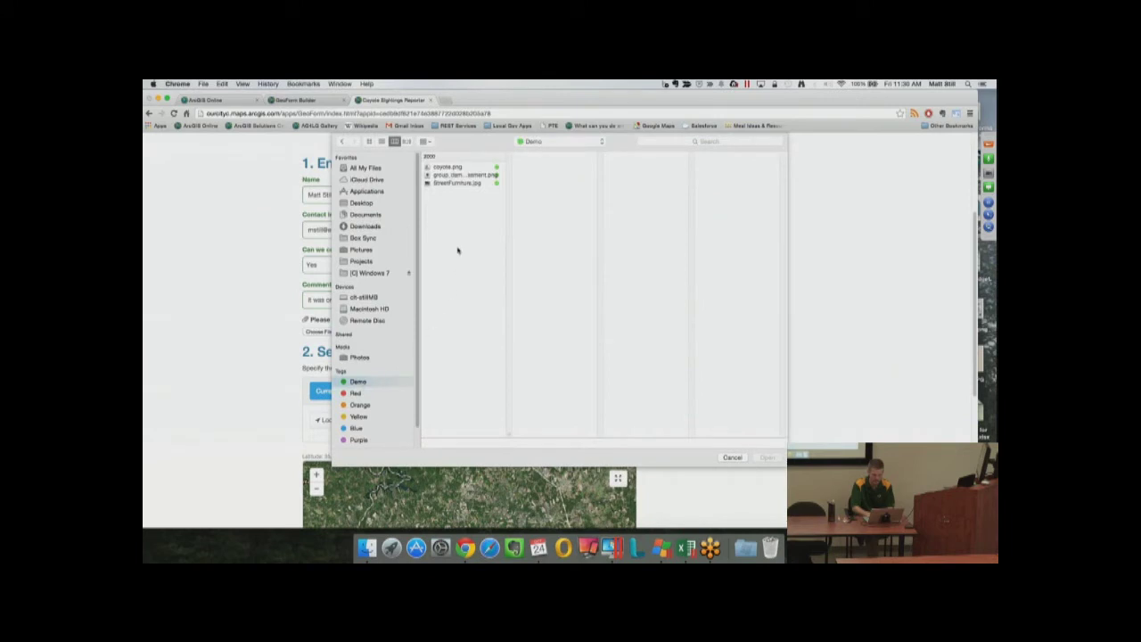
click(450, 167)
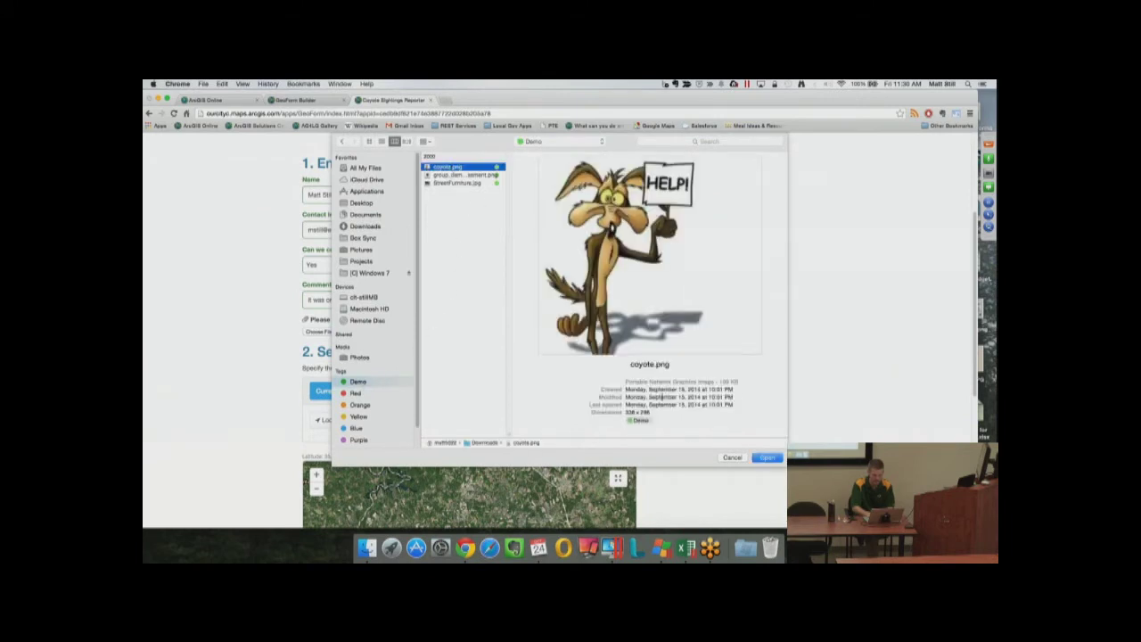
click(759, 456)
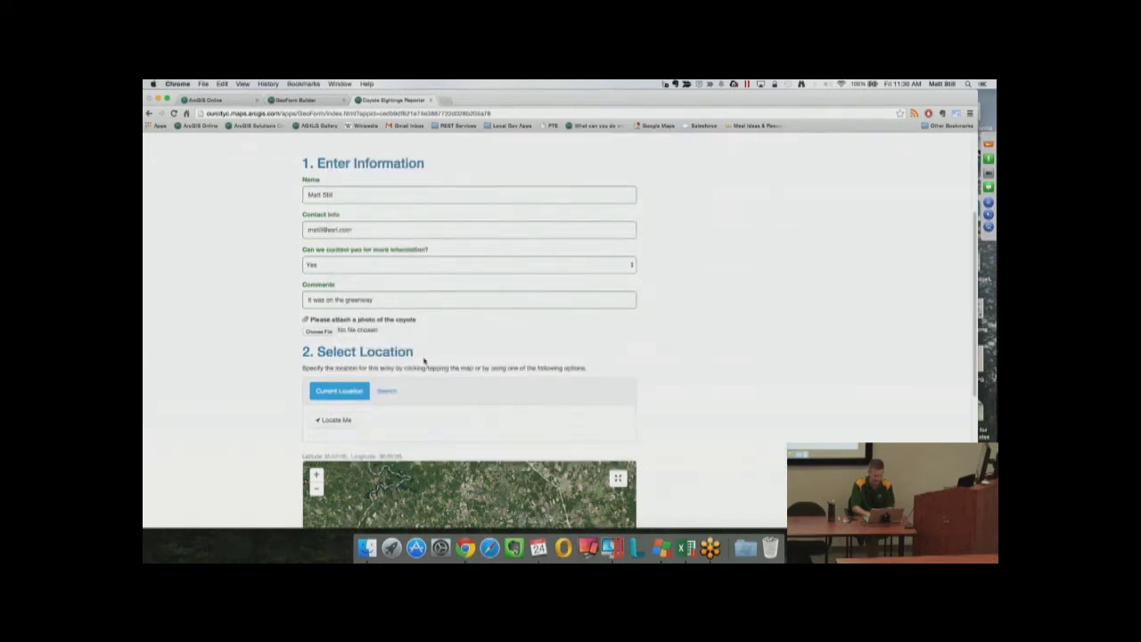
Locate the current position on the form map, dismiss the tip, and drag the pin onto the open field
scroll(190, 398, down, 5)
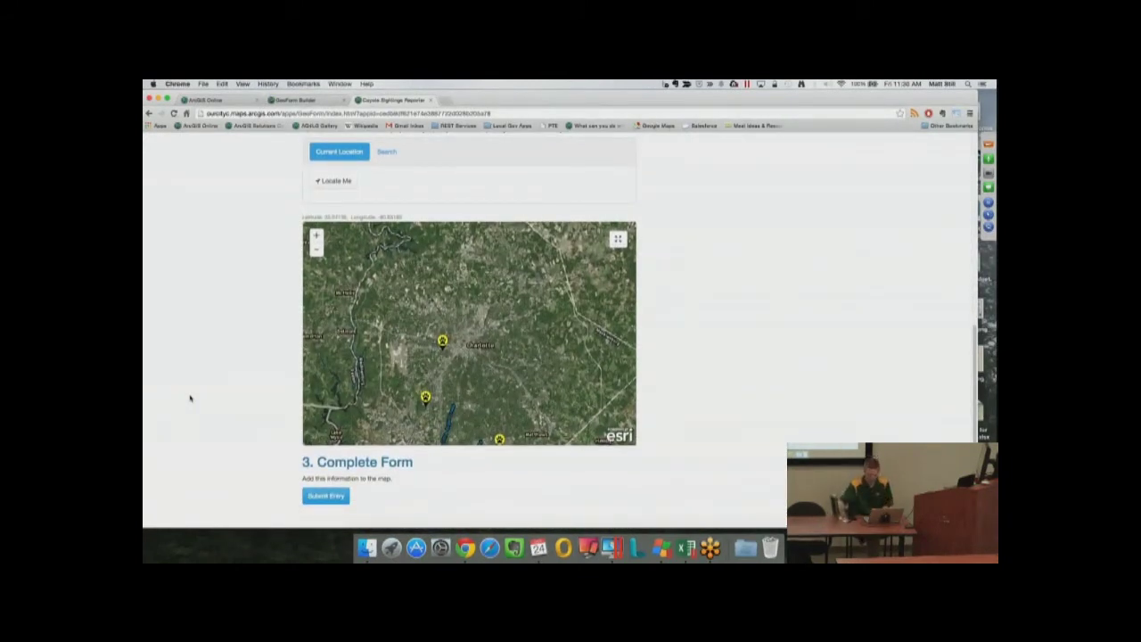
scroll(212, 273, up, 2)
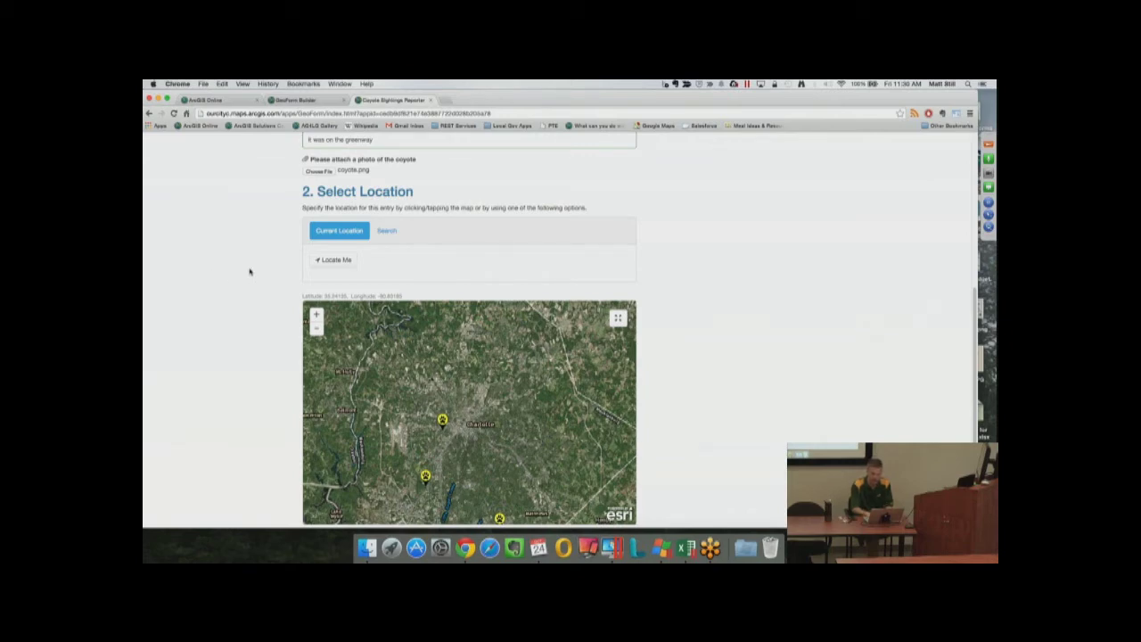
click(329, 263)
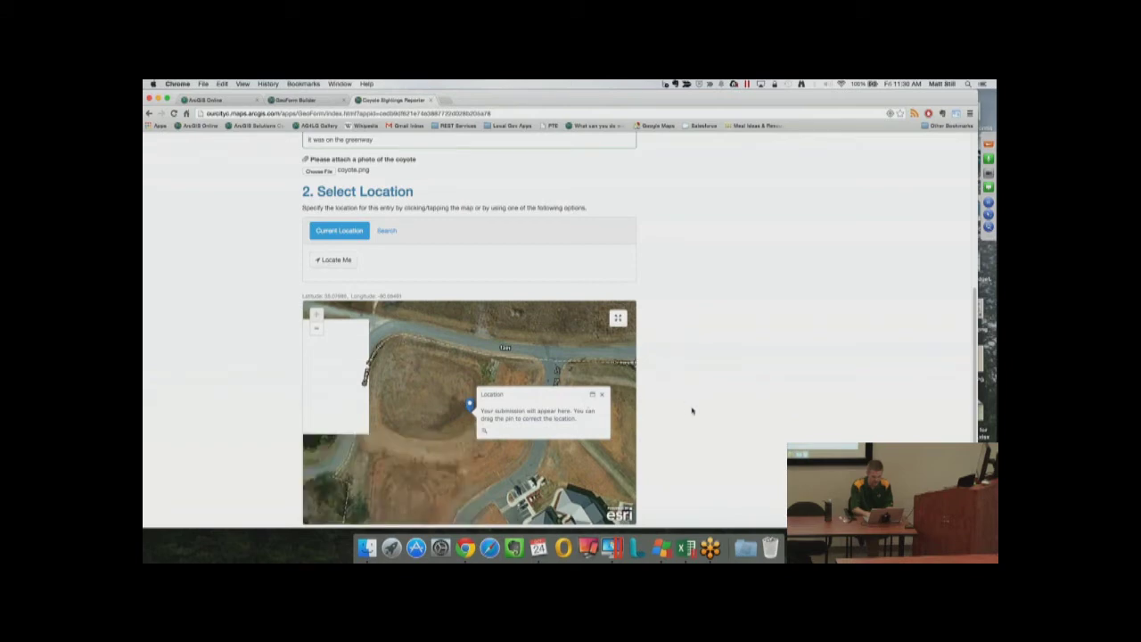
scroll(691, 410, down, 2)
click(601, 331)
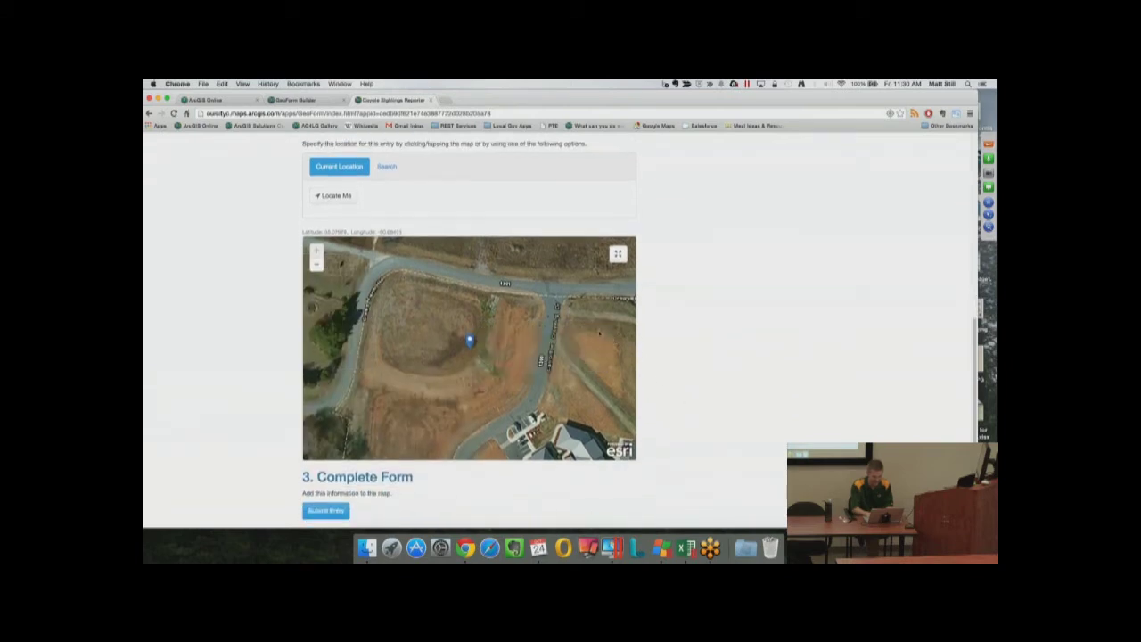
drag(471, 343, 426, 324)
scroll(685, 432, down, 1)
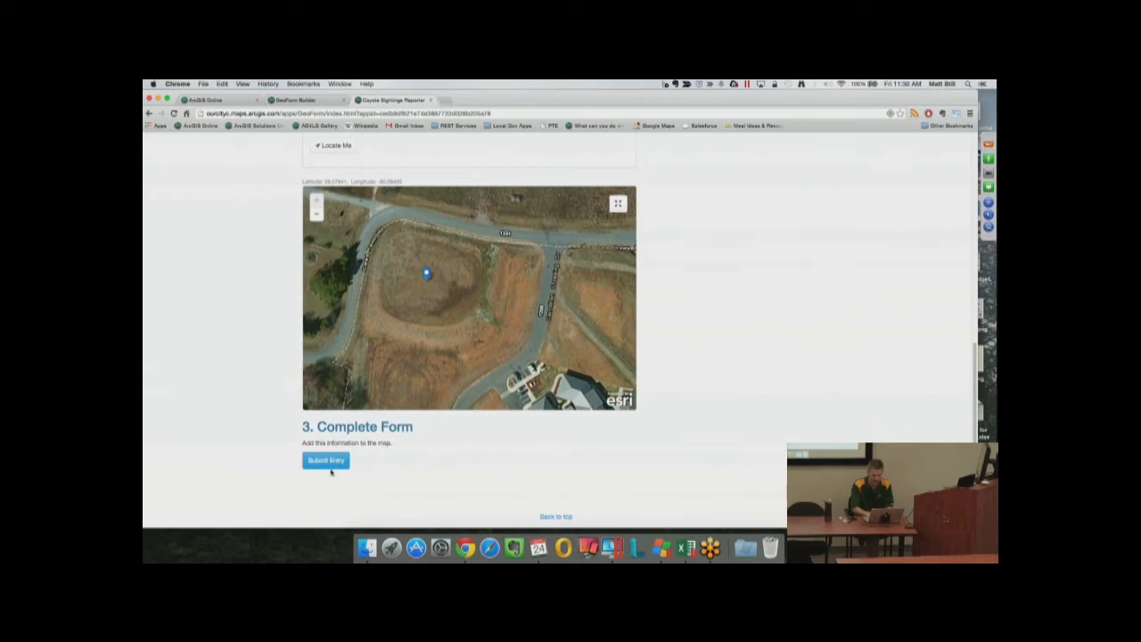
Submit the coyote sighting entry, review the thank-you message and its Form Link short URL, then close it
click(327, 461)
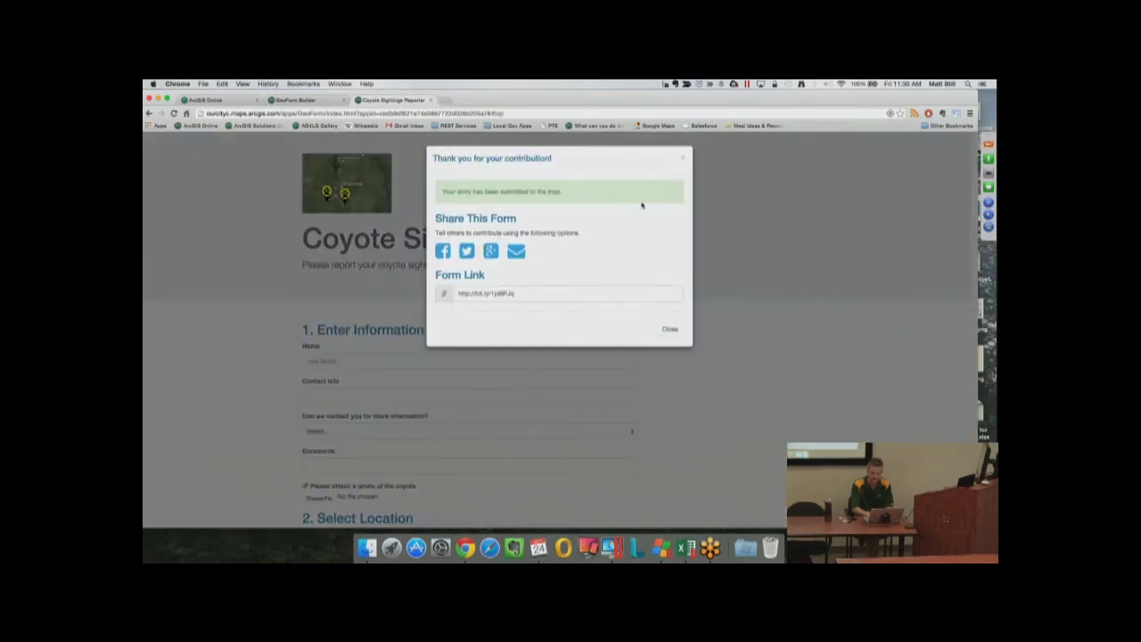
drag(442, 191, 587, 189)
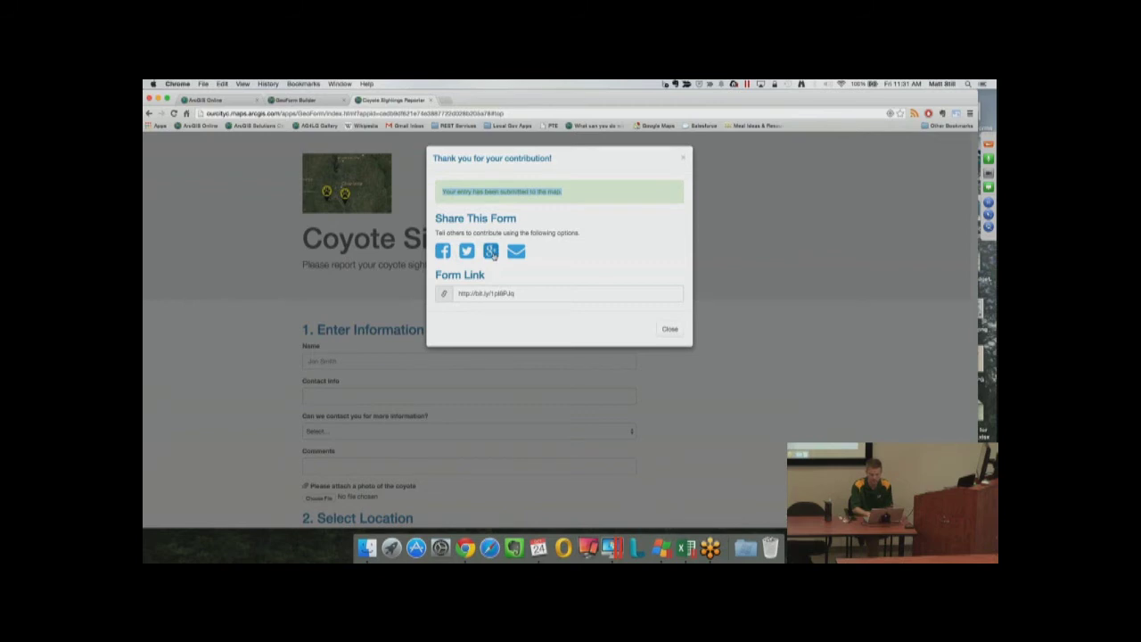
double_click(491, 293)
click(528, 294)
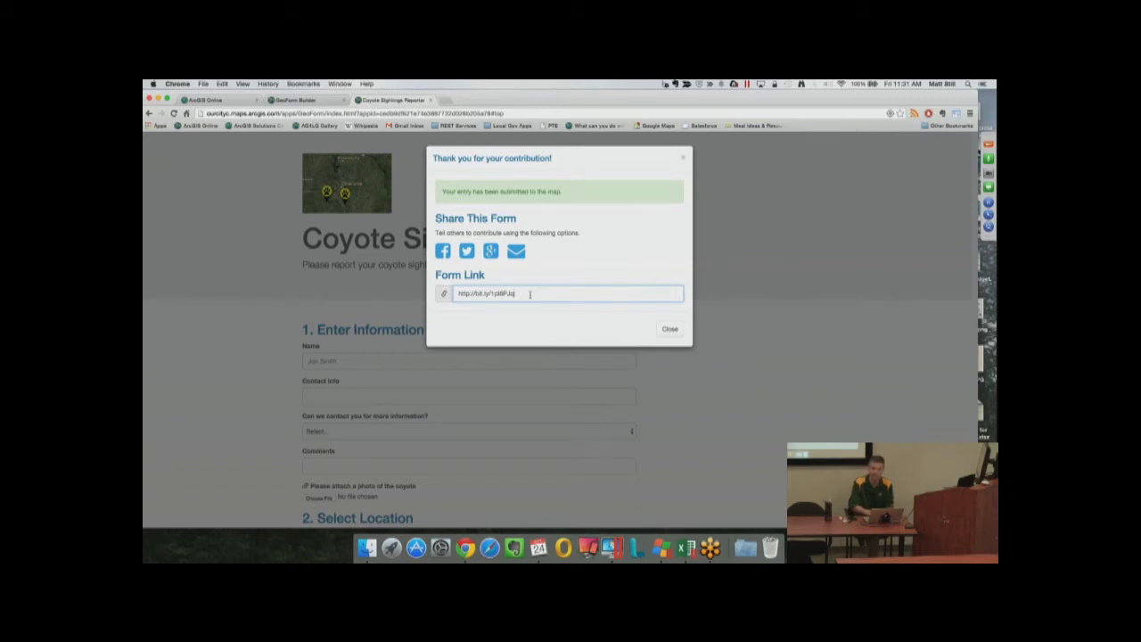
click(669, 329)
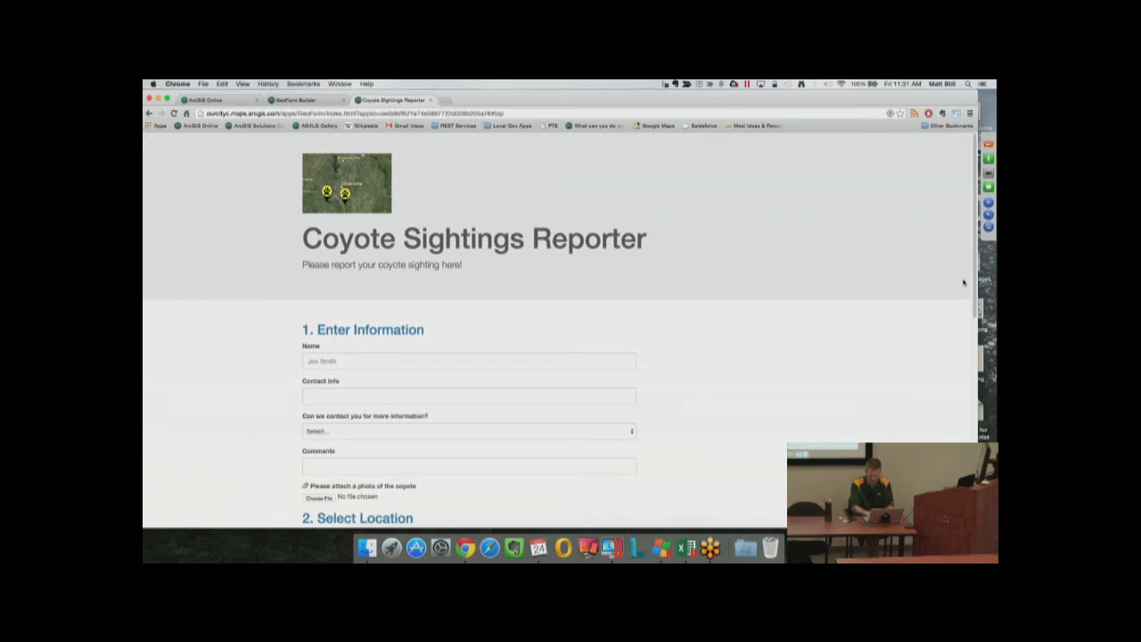
mouse_move(974, 283)
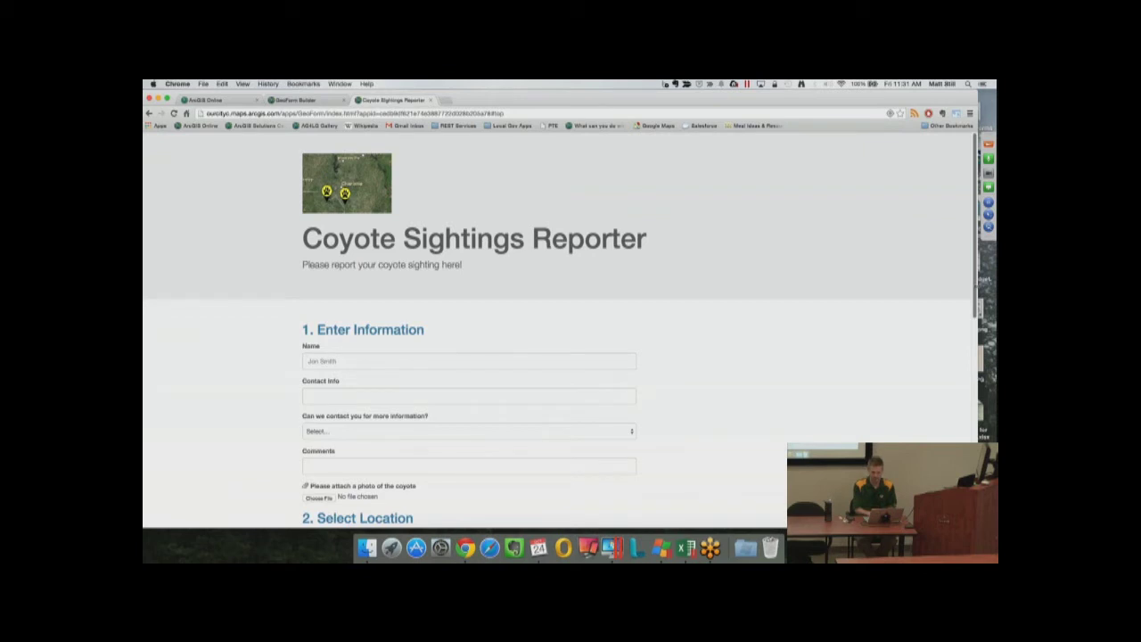
drag(978, 285, 281, 255)
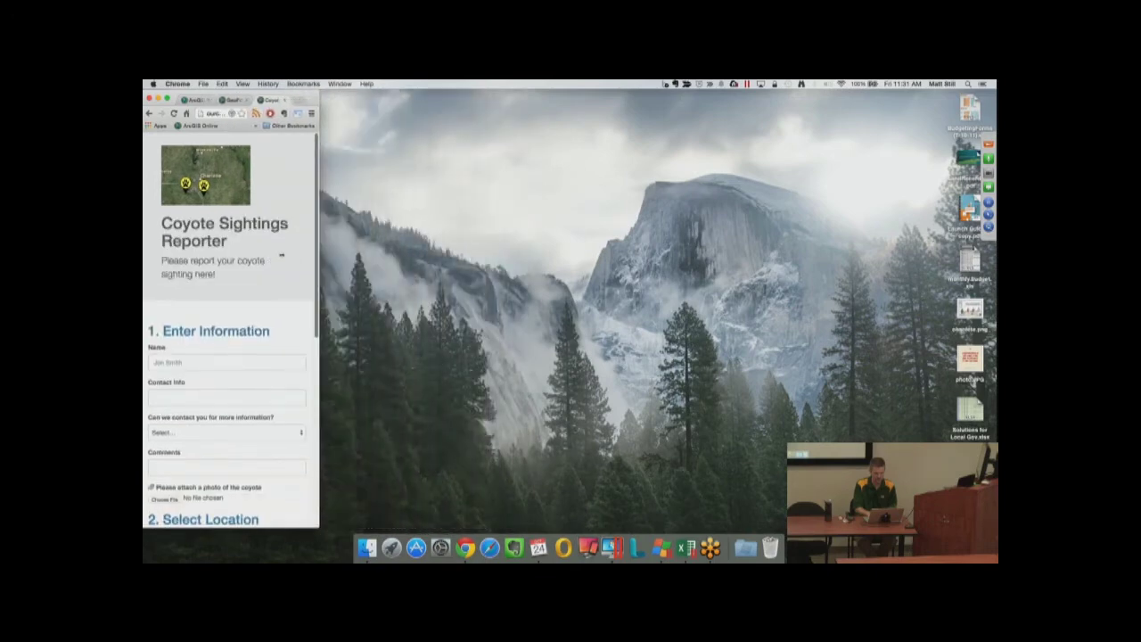
drag(319, 257, 393, 258)
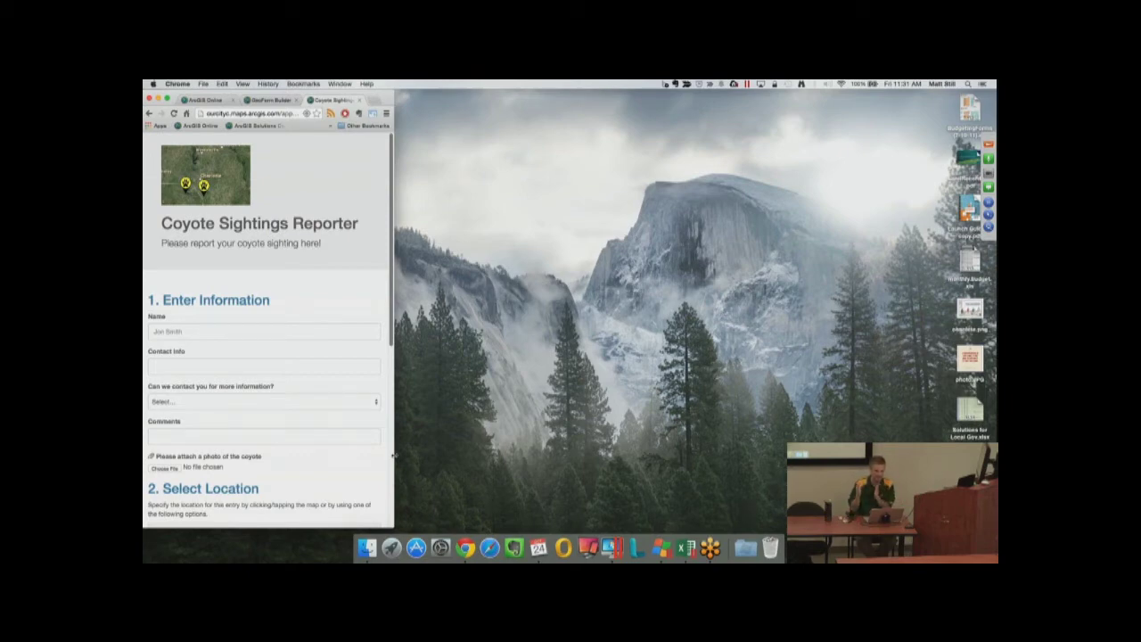
drag(392, 466, 996, 429)
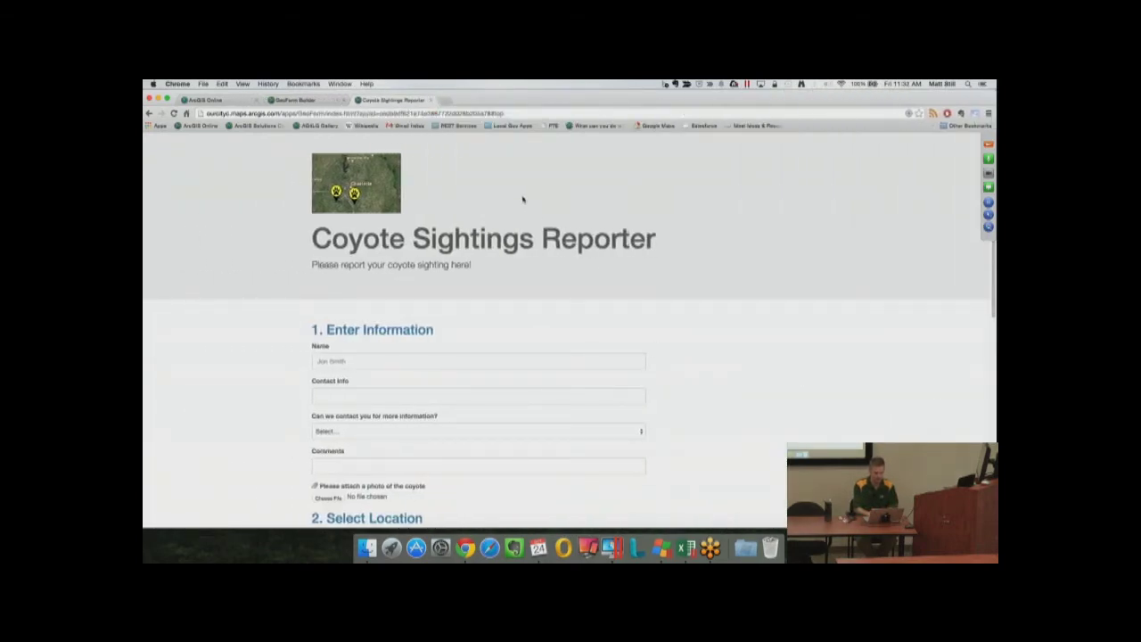
Select the GeoForm's web address and go to bitly.com in a new browser tab
click(321, 114)
key(super+t)
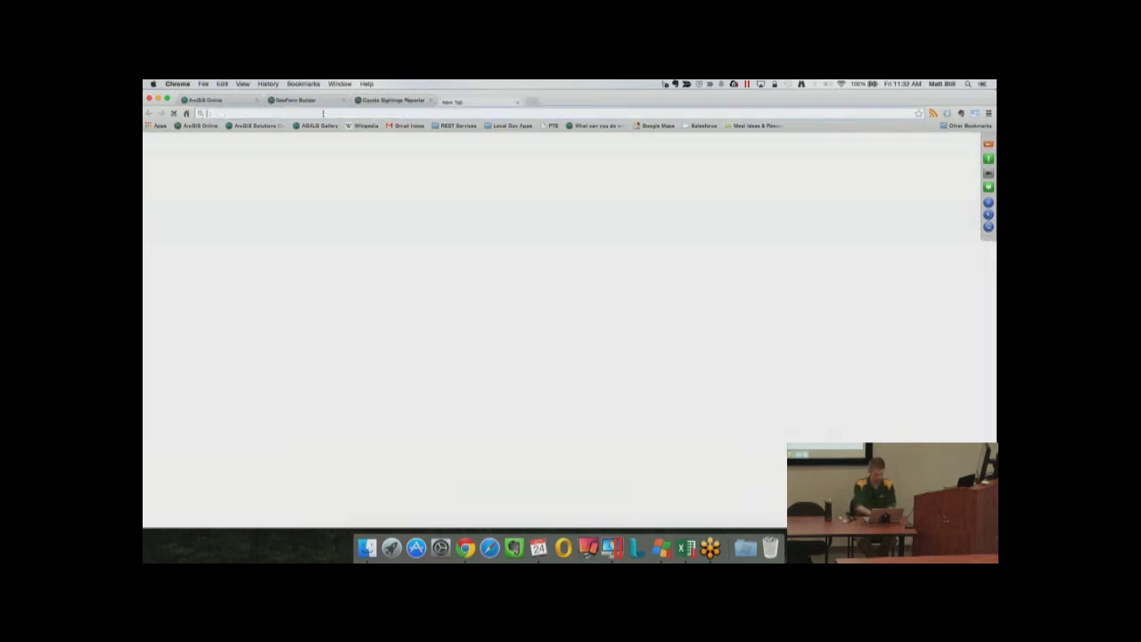
text(bitly.com)
key(Return)
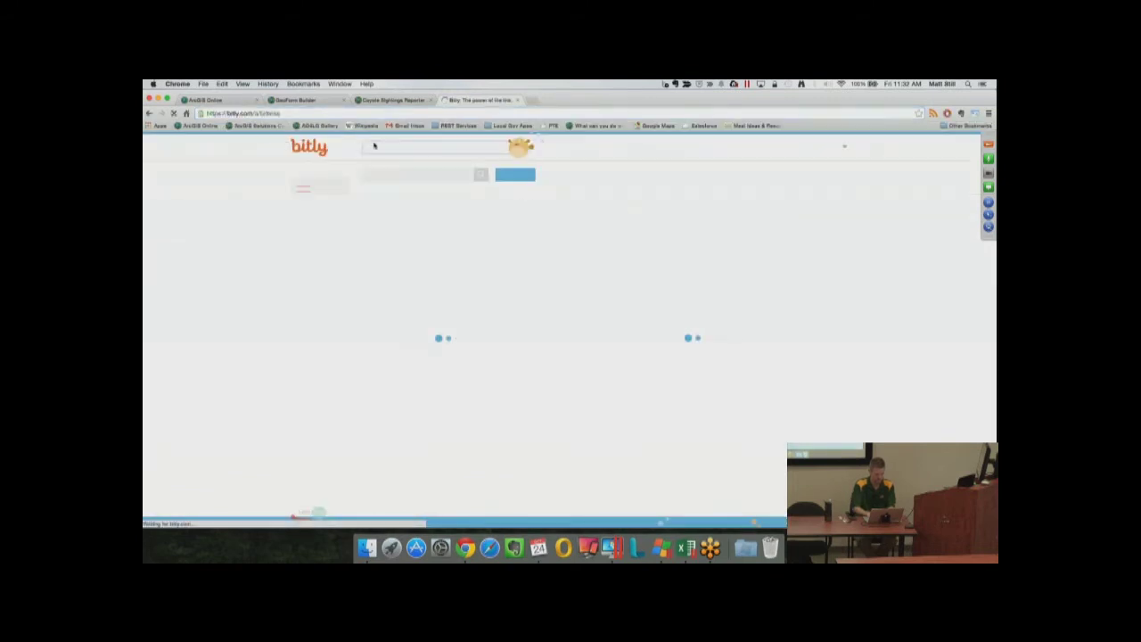
Paste the form's long link into Bitly and save it with the custom ending ncareworkshop
key(super+v)
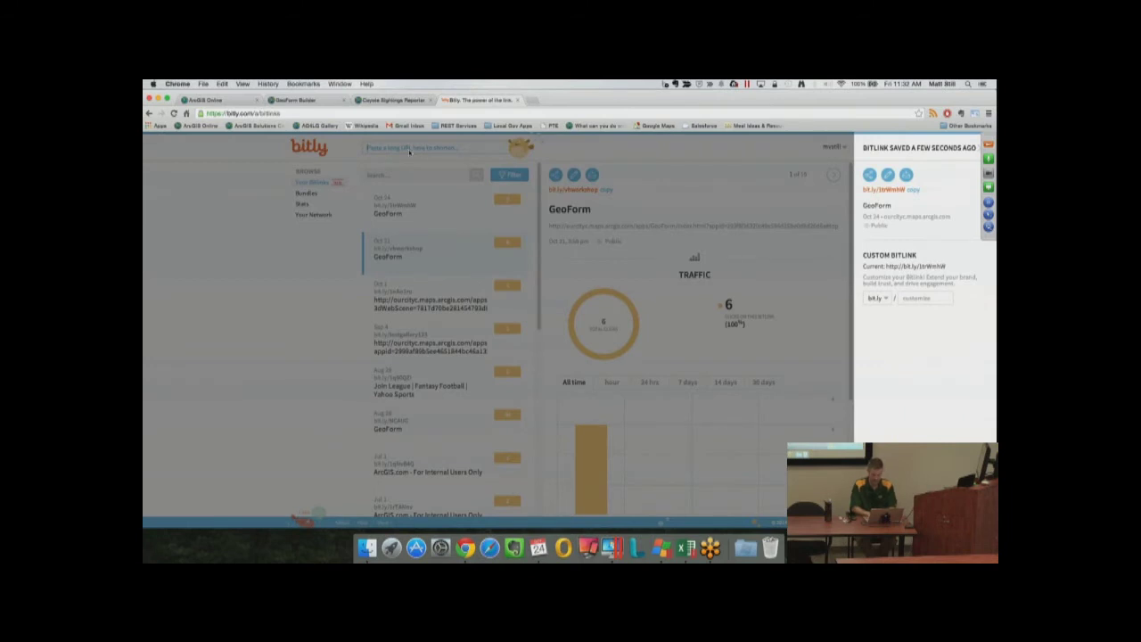
click(913, 299)
text(mcarewor)
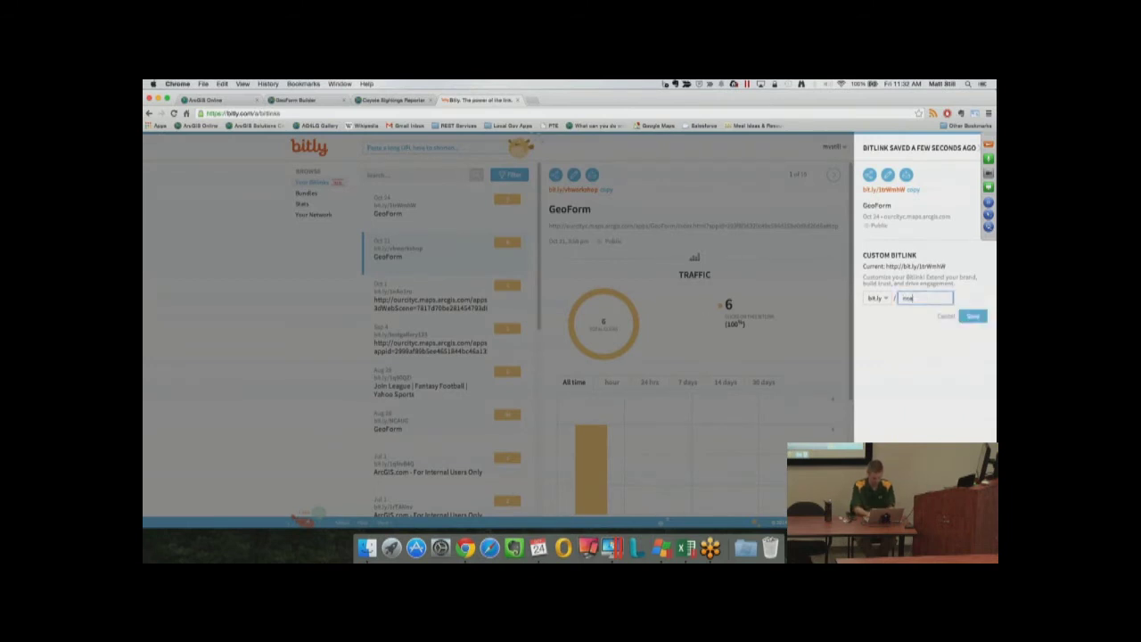
text(kshop)
click(972, 317)
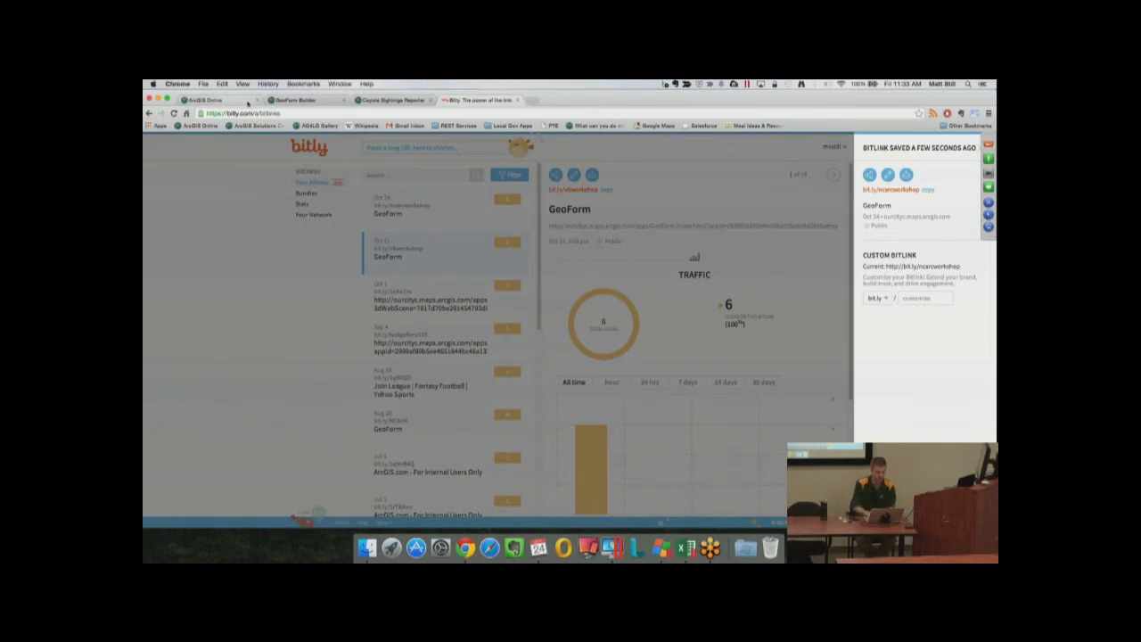
Go back through the tab's history to the Coyote Sightings Map
click(291, 101)
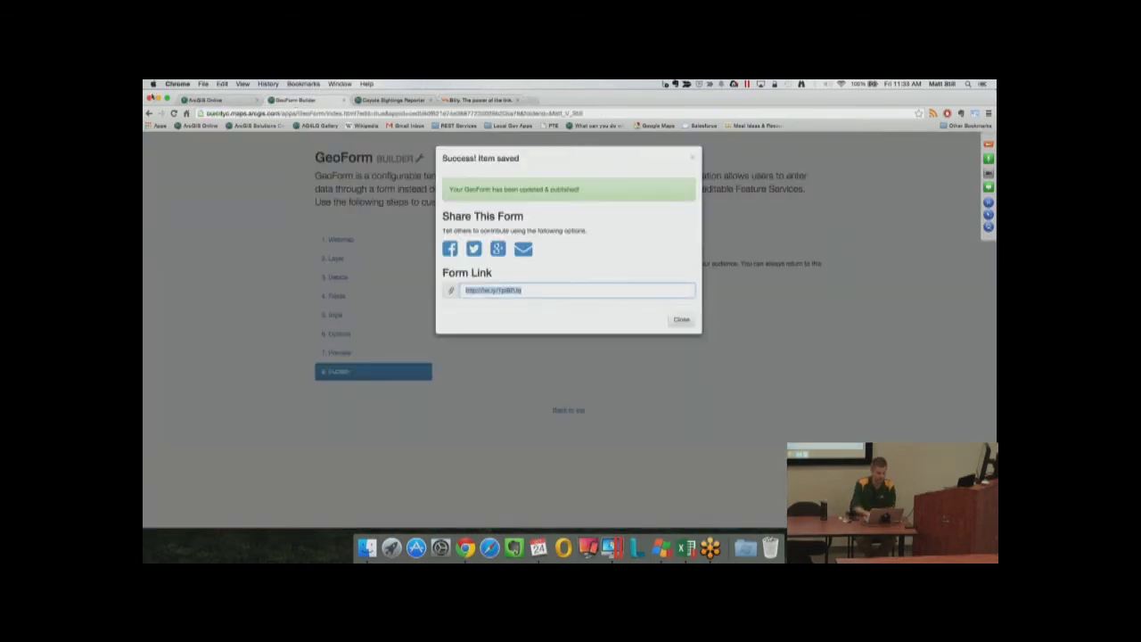
click(149, 114)
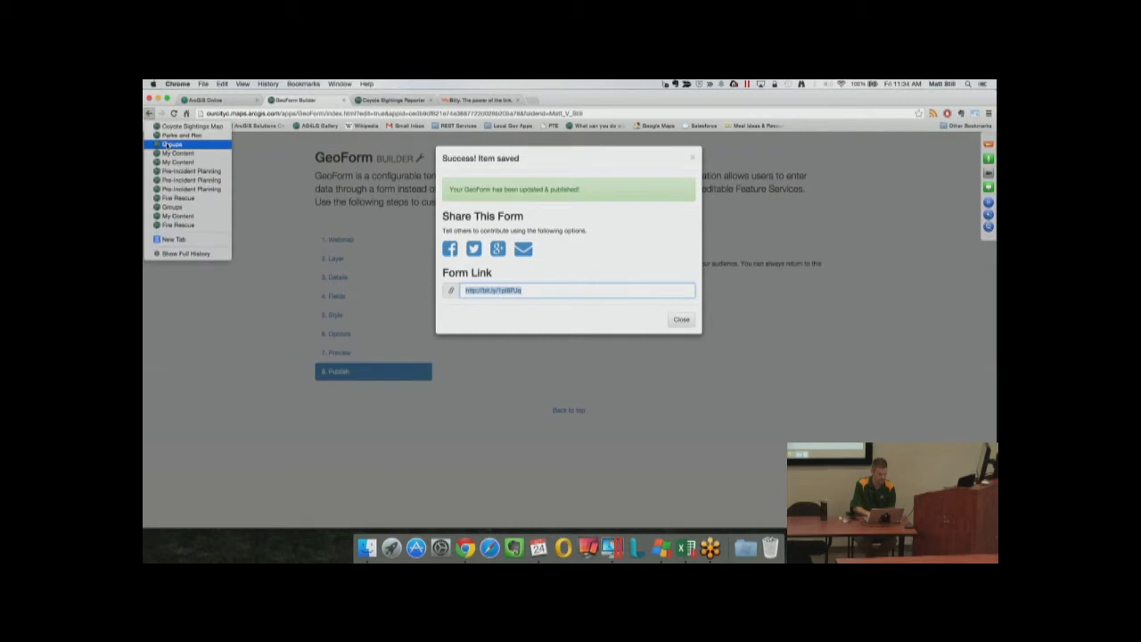
click(188, 125)
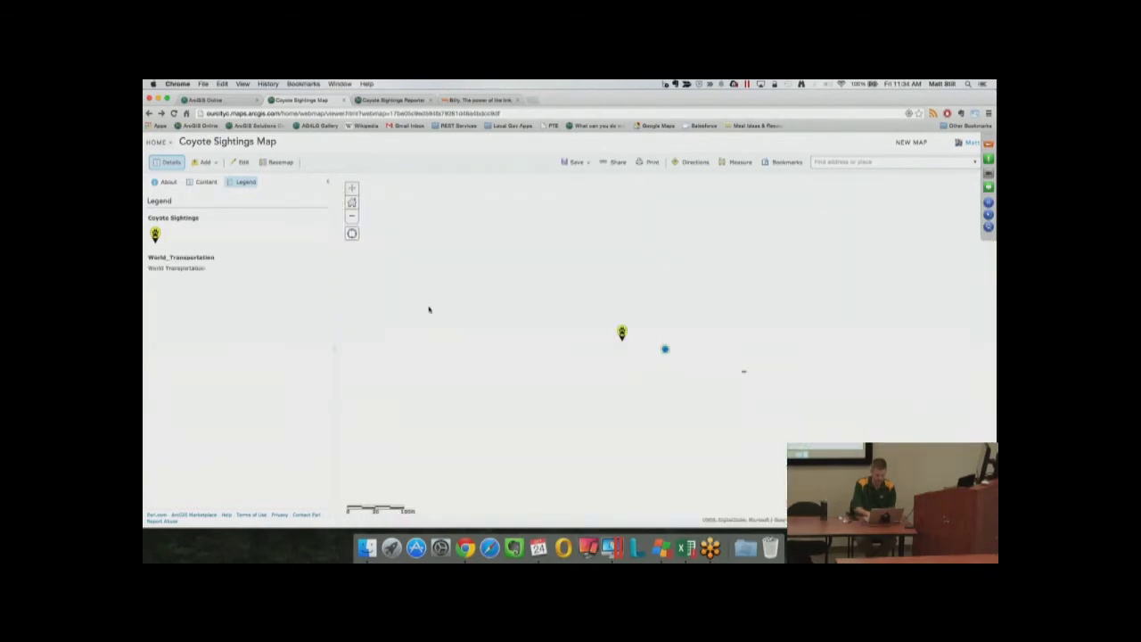
View a coyote sighting's popup details, then open the map's full item details from About
click(622, 333)
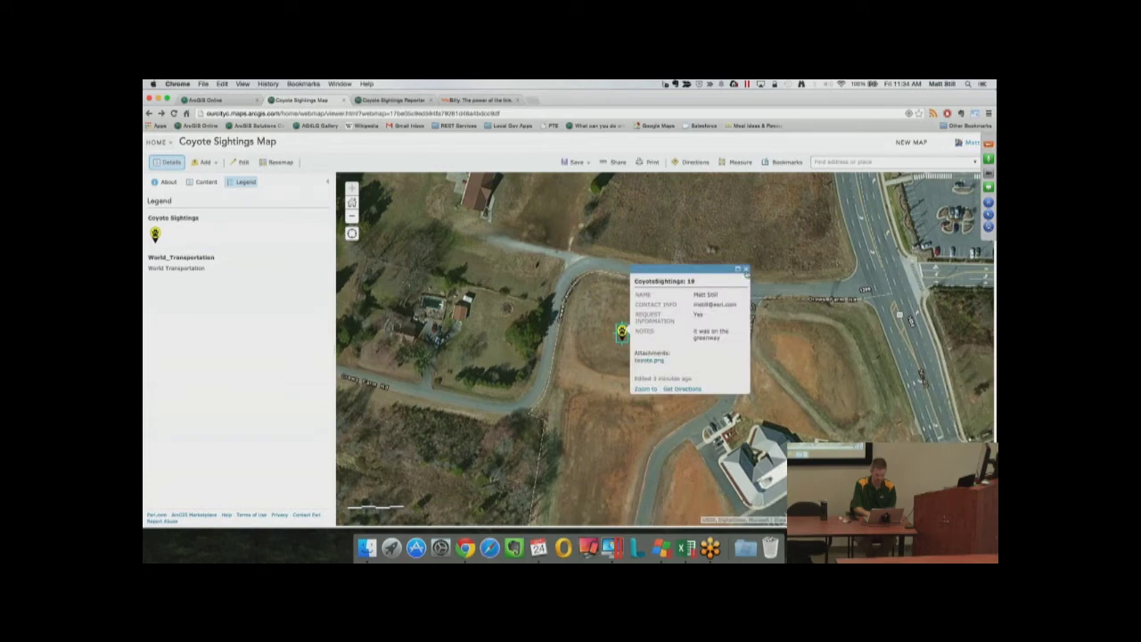
click(746, 270)
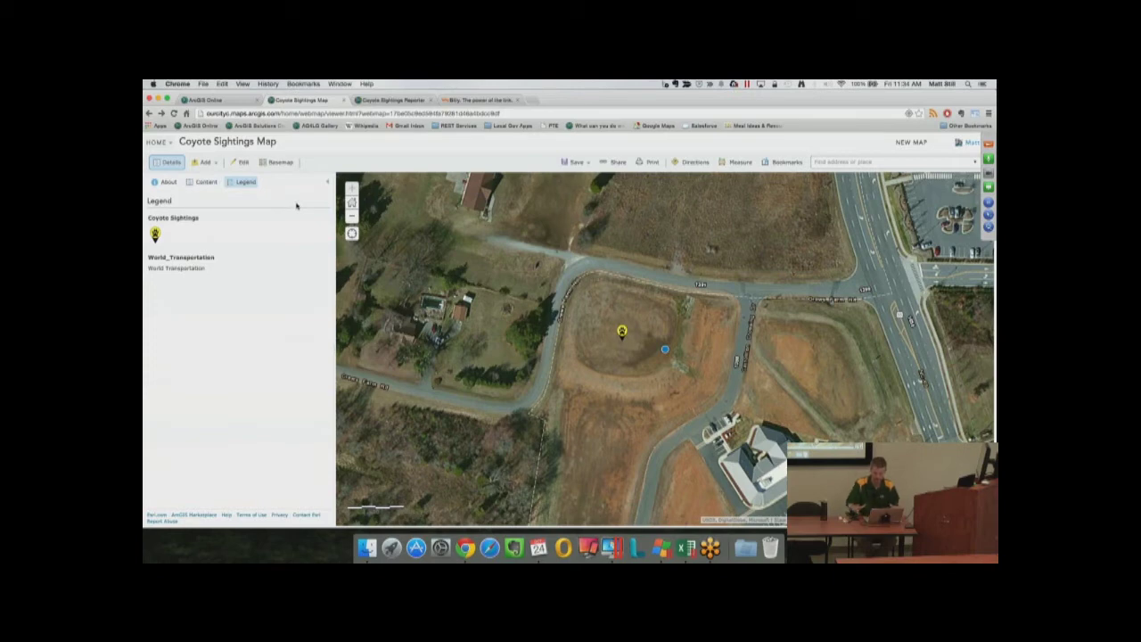
click(167, 182)
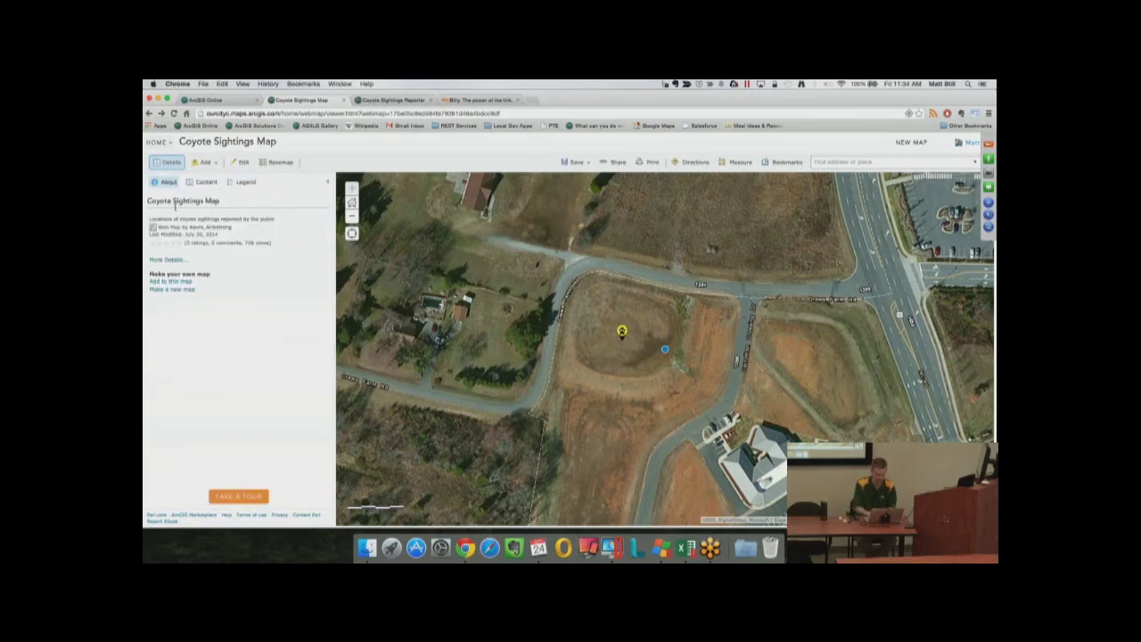
click(171, 260)
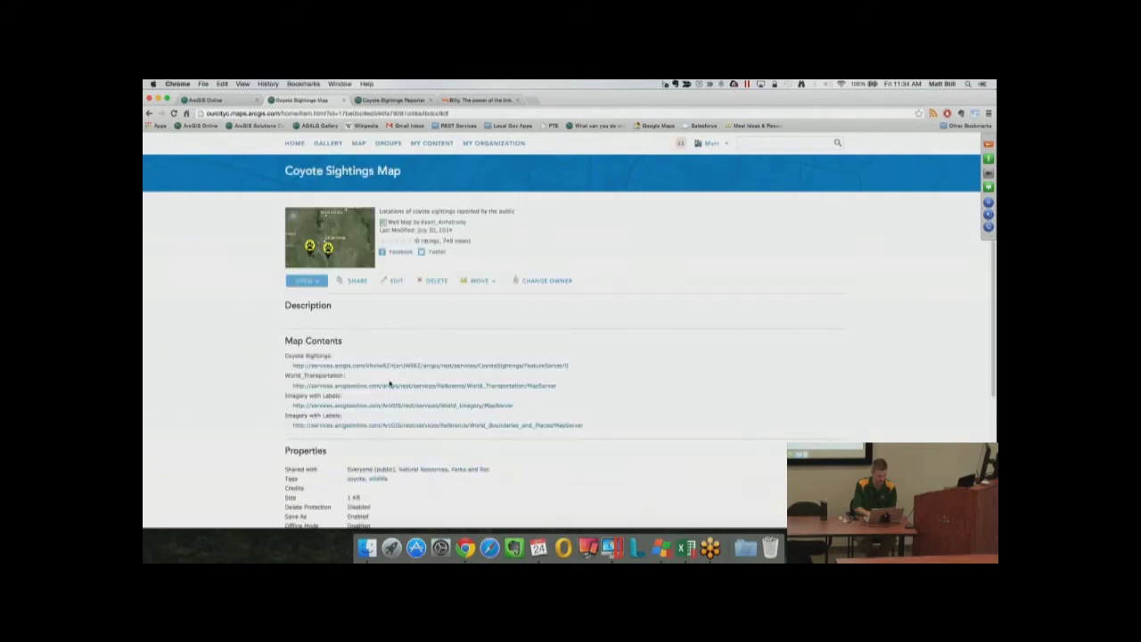
View the CoyoteSightings FeatureServer REST page in a new tab, then return to the Coyote Sightings Map item page
click(344, 366)
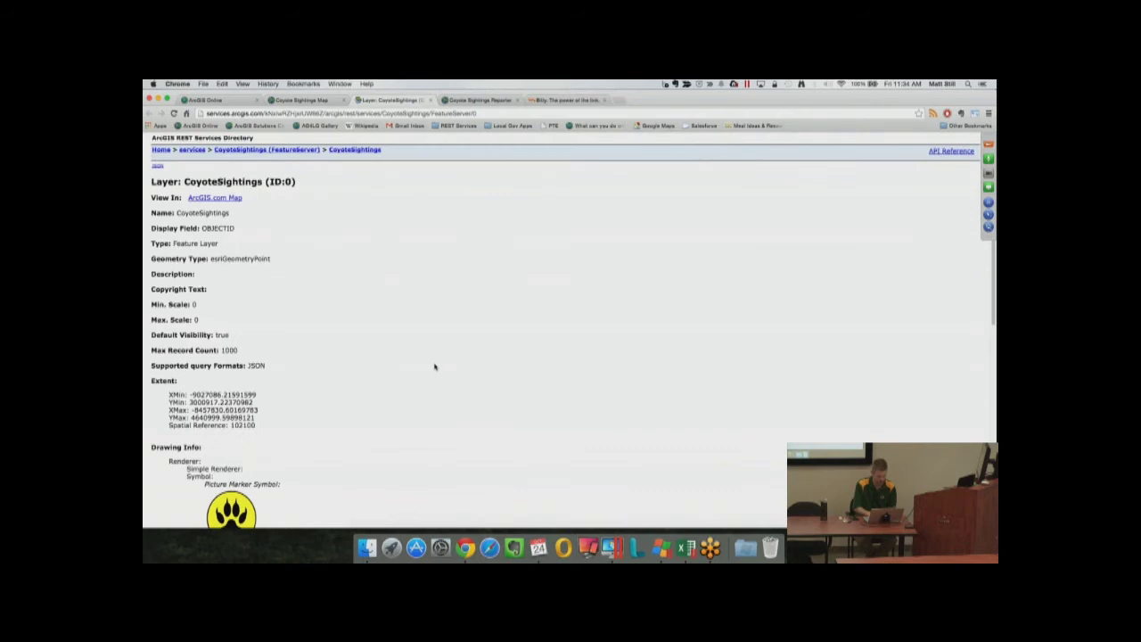
scroll(434, 366, down, 2)
scroll(434, 365, up, 2)
click(303, 100)
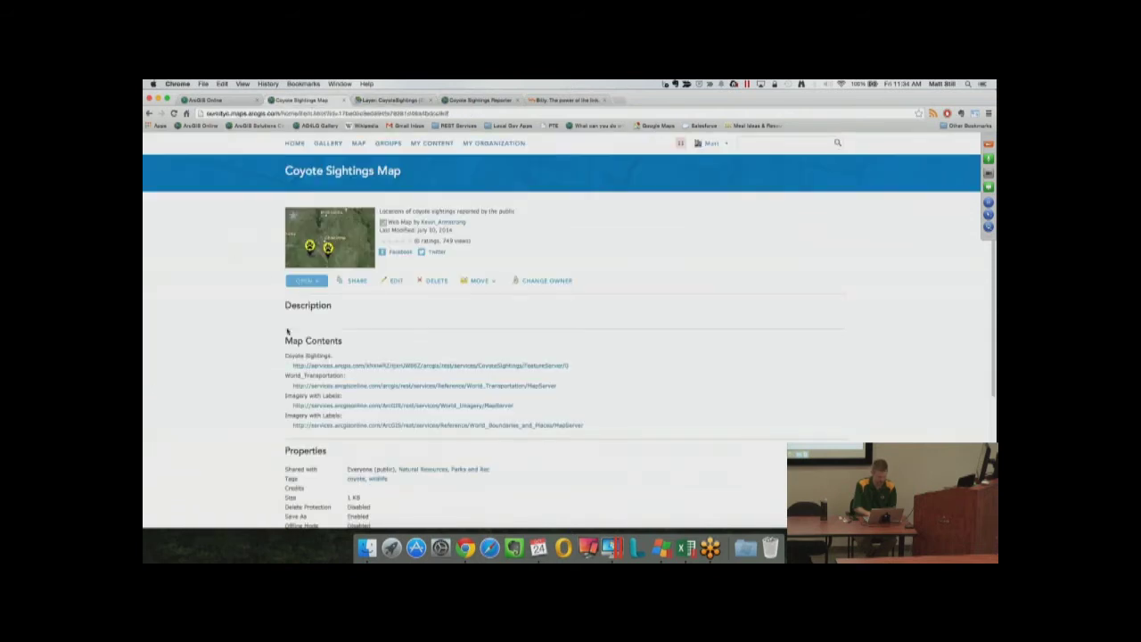
scroll(257, 406, down, 4)
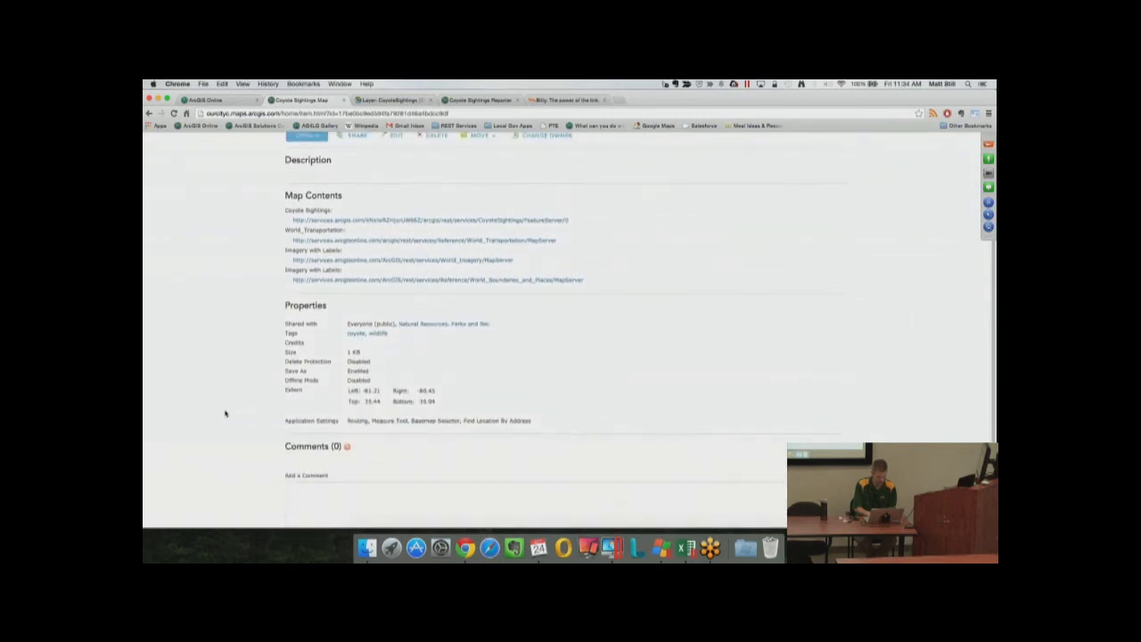
scroll(224, 412, up, 4)
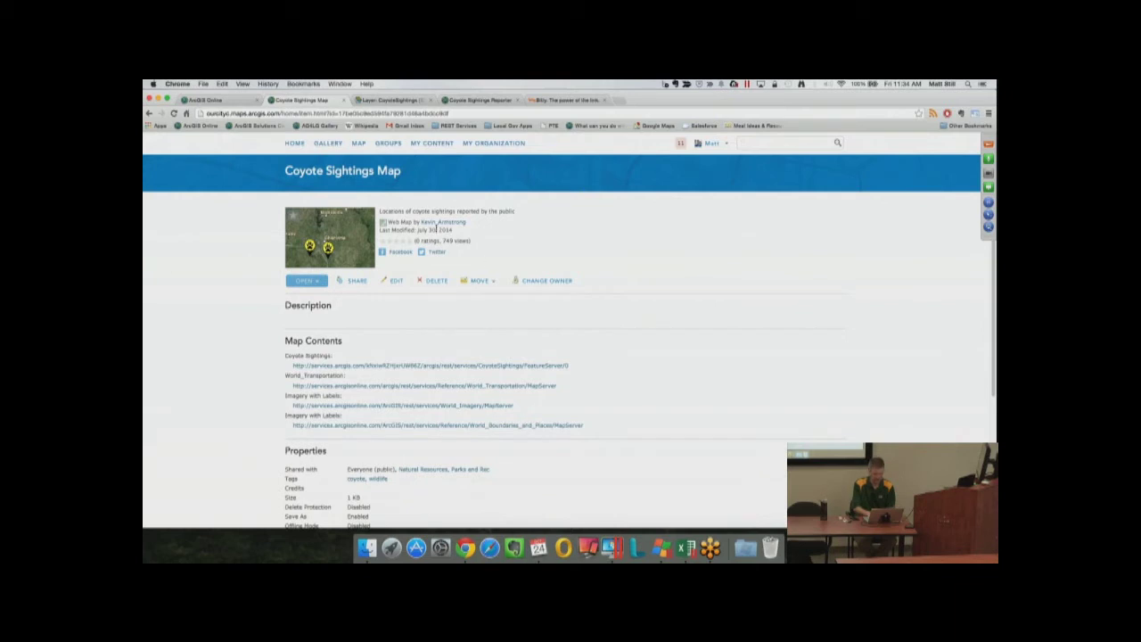
Search the organization's content for 'coyotesightings' and open the CoyoteSightings layer's item details
click(744, 141)
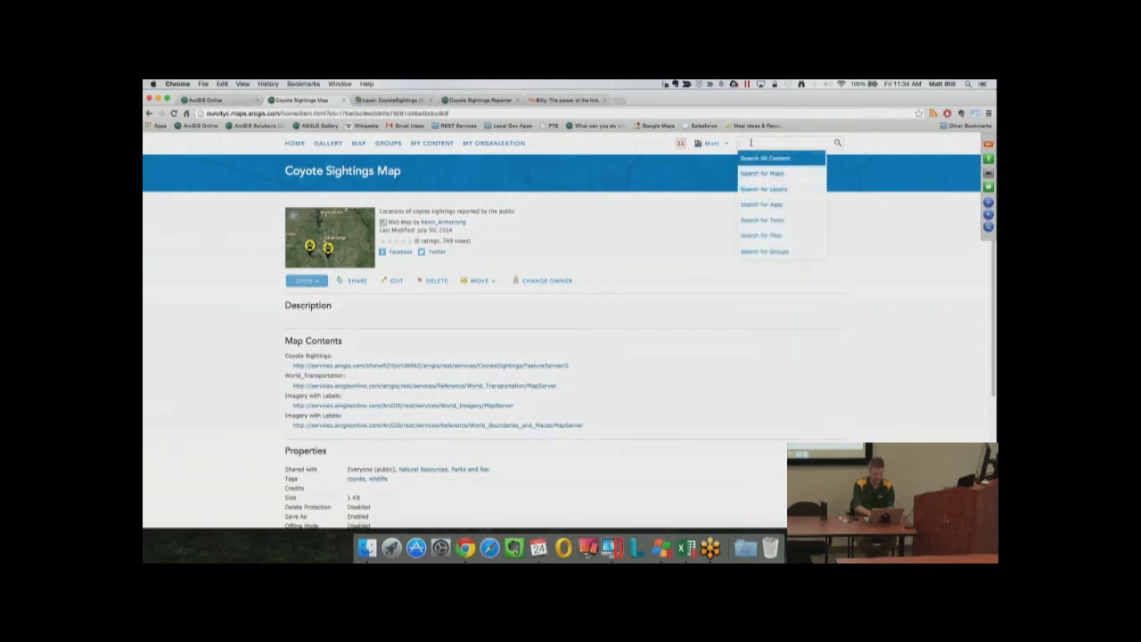
text(coyotesightings)
key(Return)
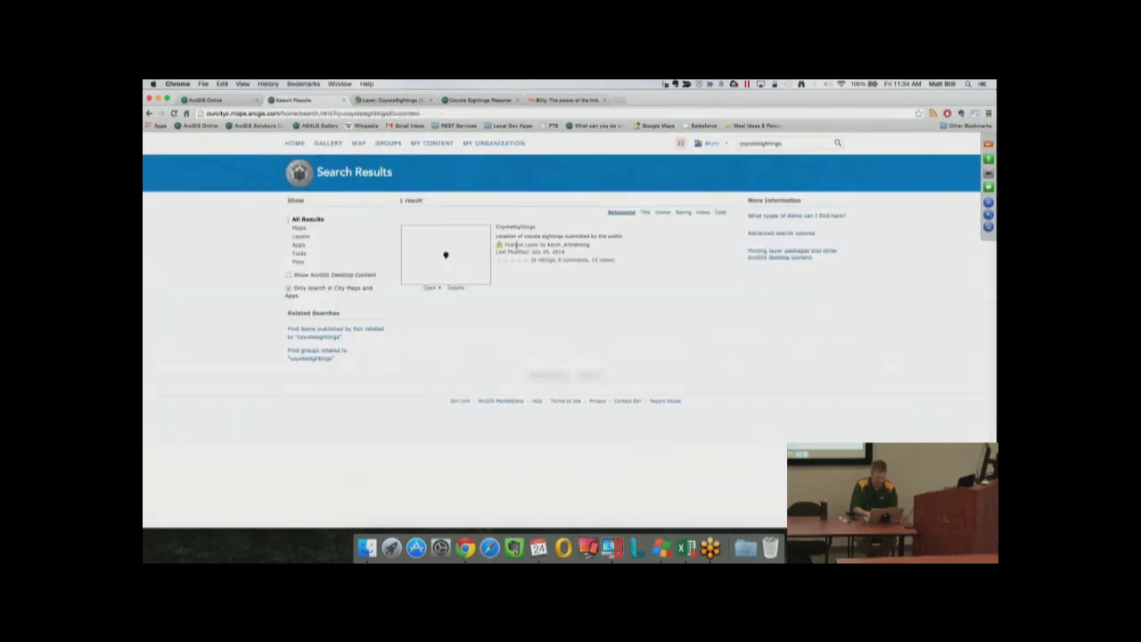
drag(514, 245, 533, 244)
click(456, 288)
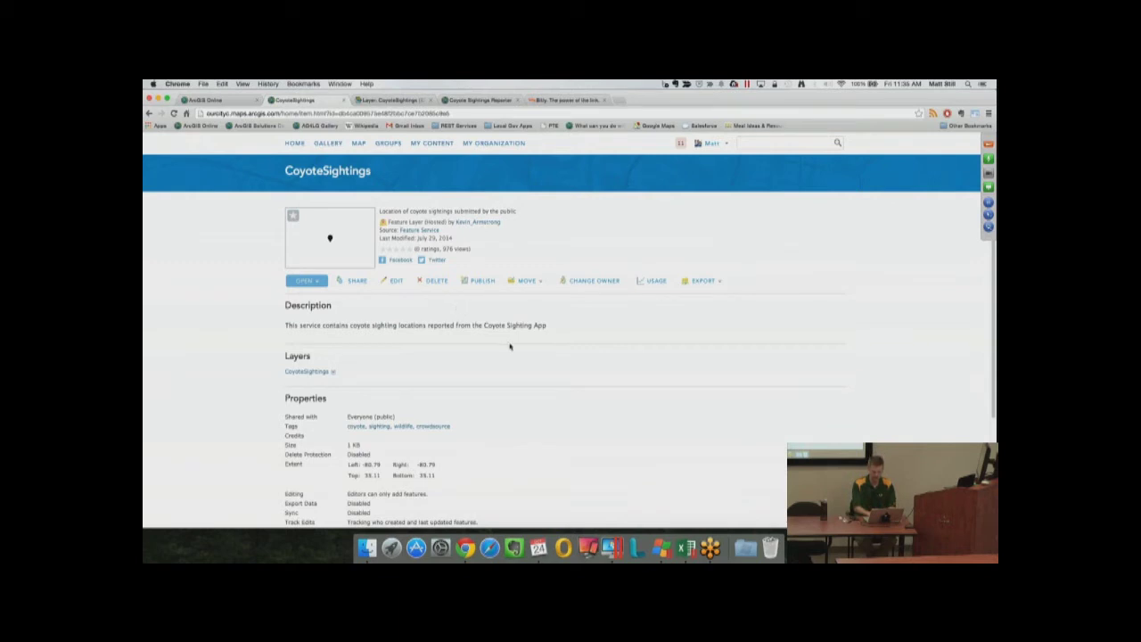
Check the layer's export options without exporting, then hide the GoToMeeting panel and bring Chrome forward
click(707, 282)
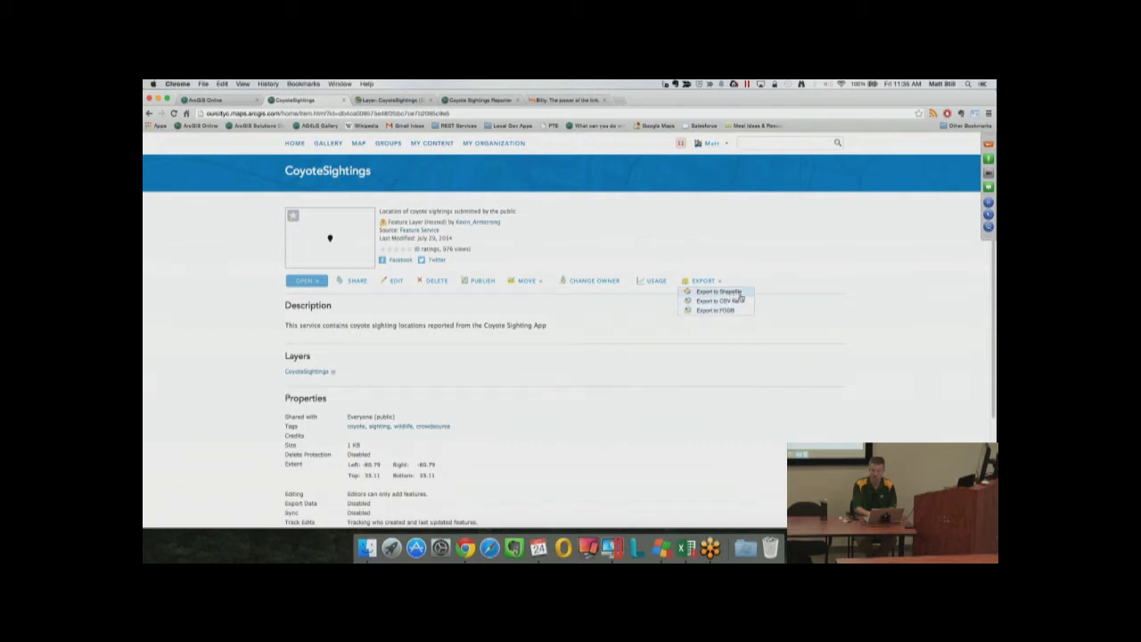
click(759, 388)
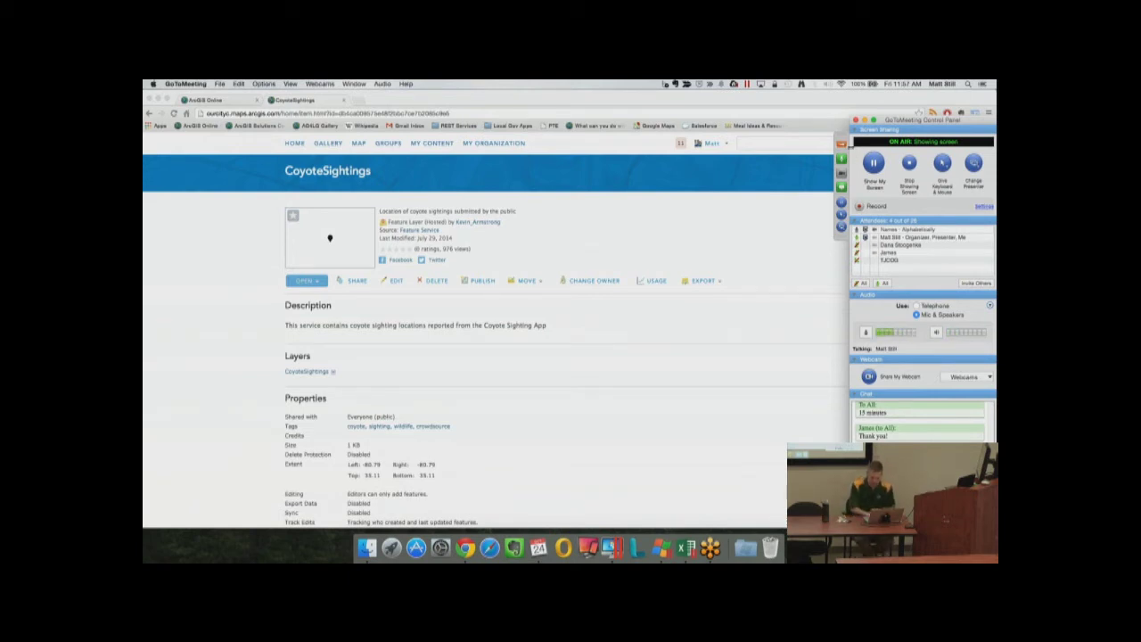
click(842, 145)
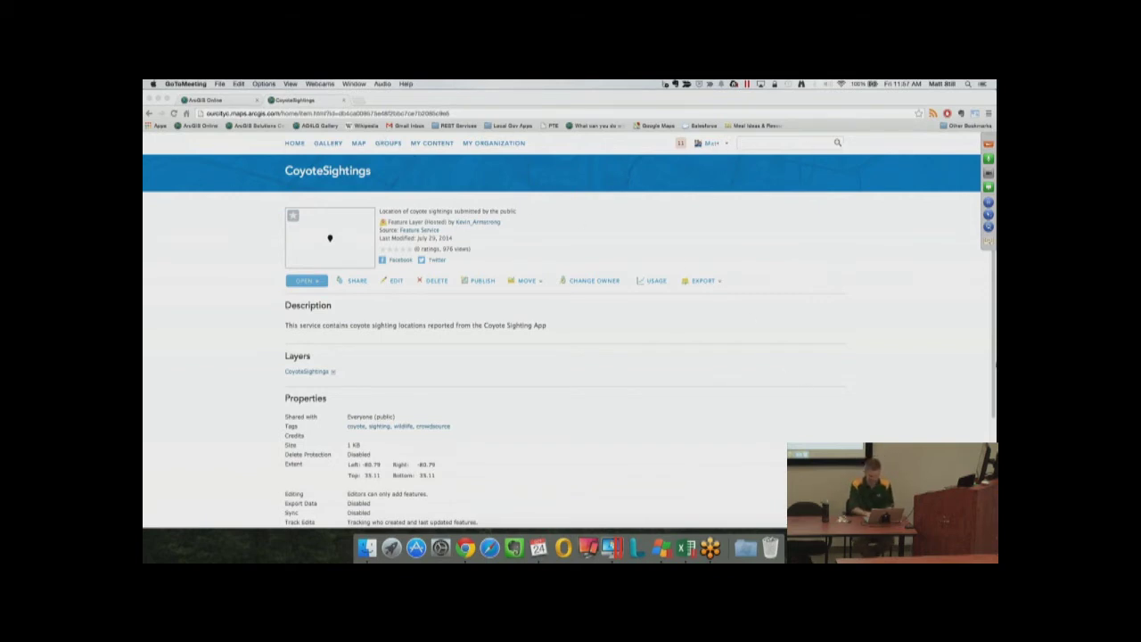
click(984, 362)
drag(983, 362, 979, 364)
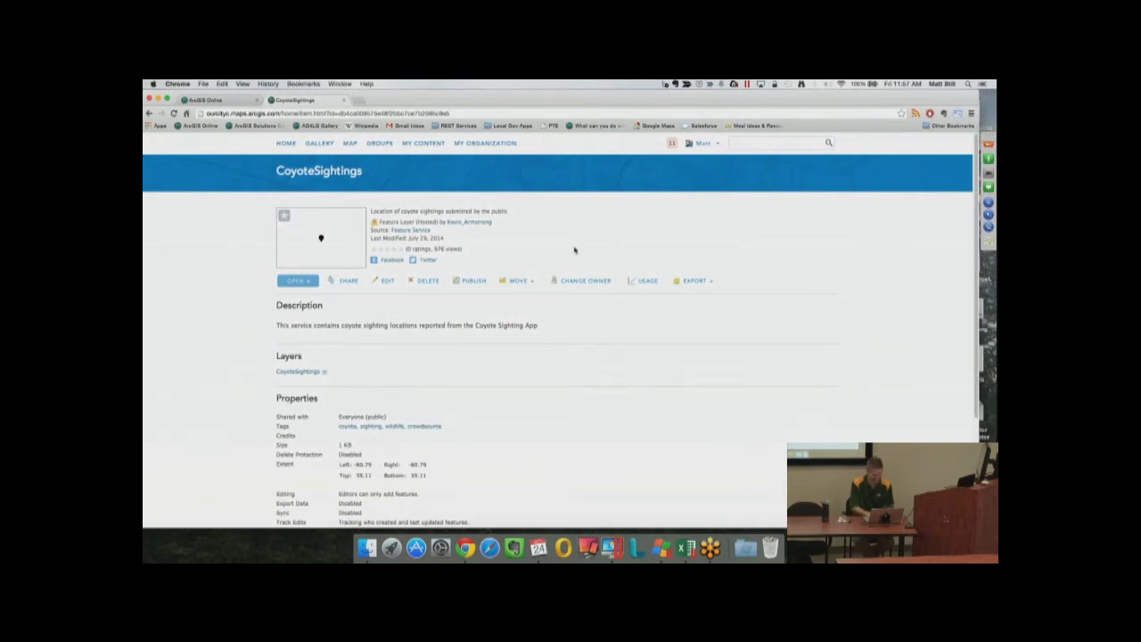
Switch to the story map tab and jump to the ArcGIS Online for Assessors section
click(226, 102)
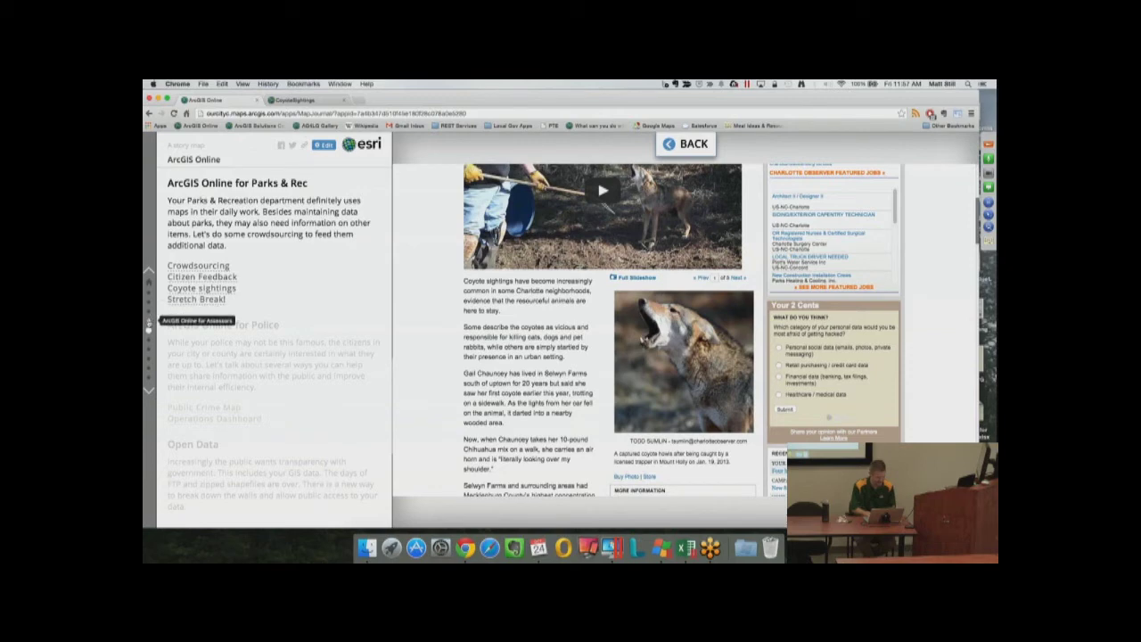
click(149, 323)
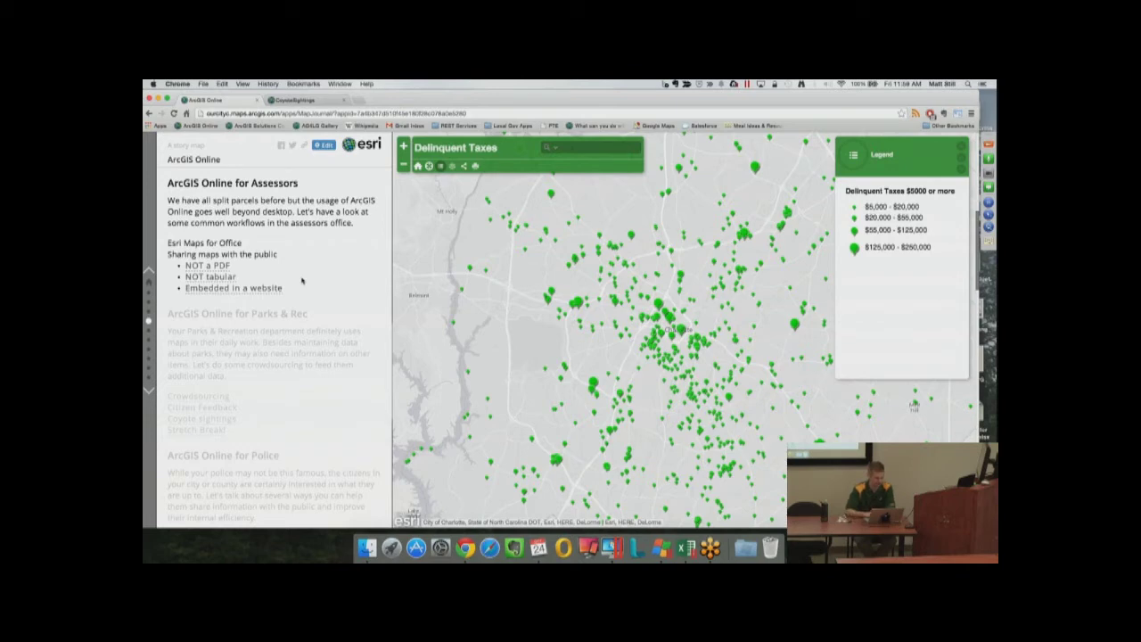
Show the 'NOT a PDF' meme image in the Assessors section's main stage
click(205, 267)
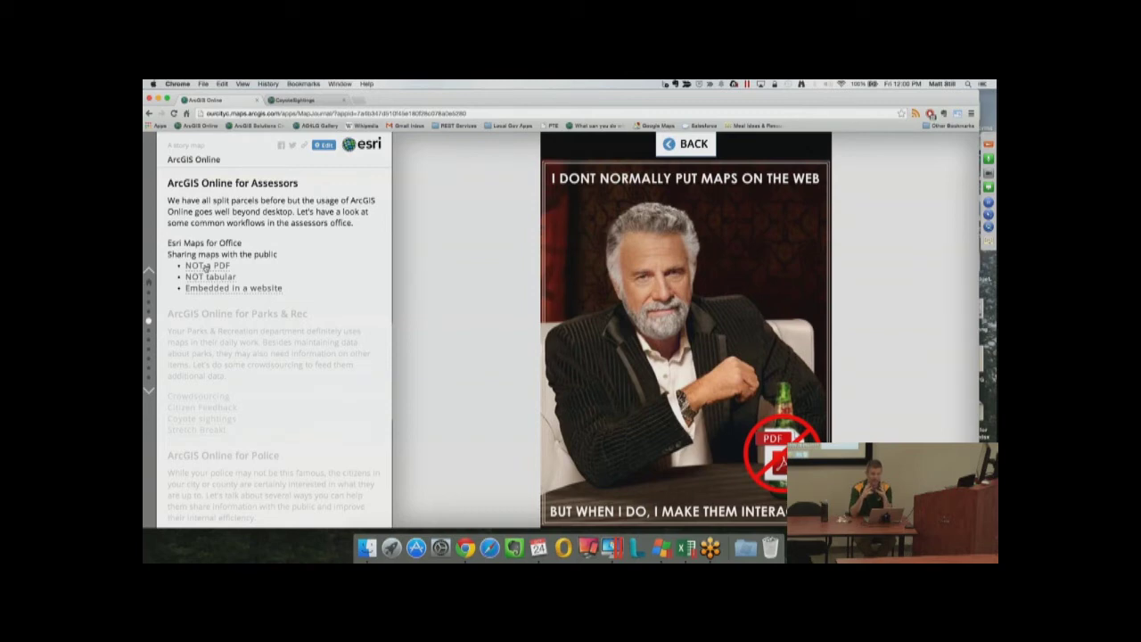
Load the Charlotte Observer's 2014 Mecklenburg delinquent tax lookup page via the 'NOT tabular' link
click(207, 278)
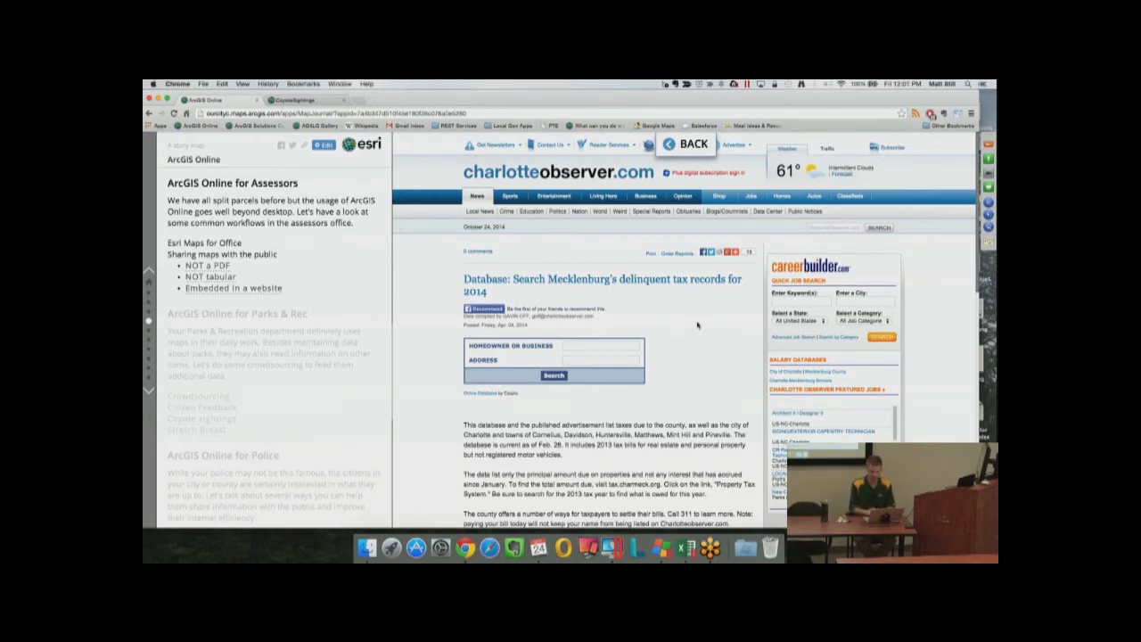
Show the embedded Palm Beach County Parcels map, zoom out, then zoom into another neighborhood's parcels
click(276, 287)
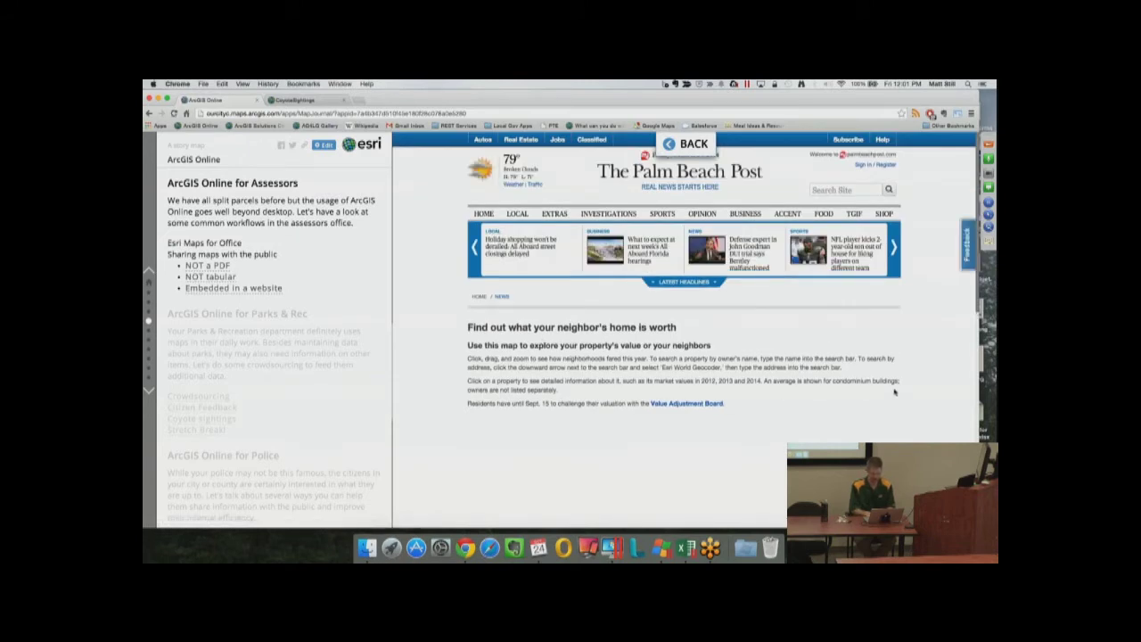
scroll(936, 425, down, 4)
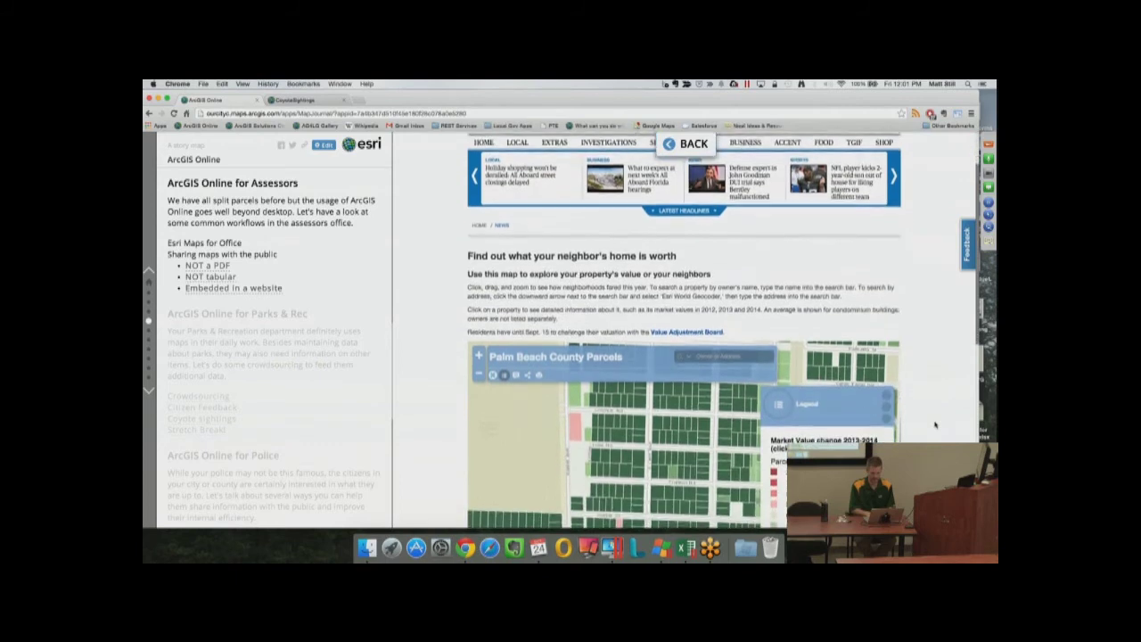
scroll(935, 425, down, 3)
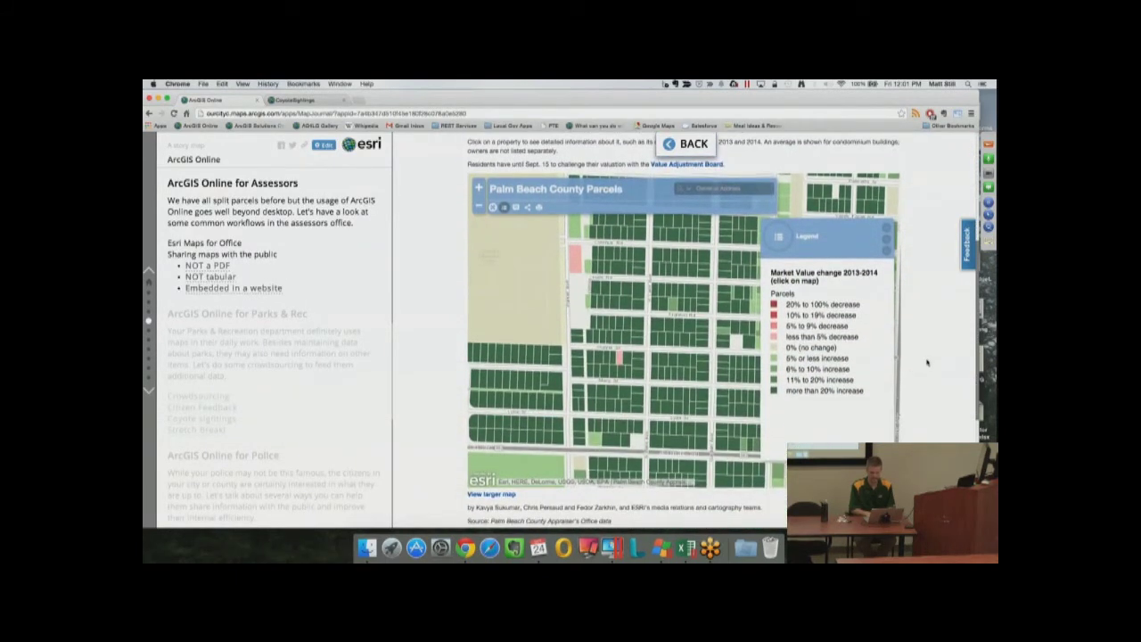
scroll(927, 362, up, 2)
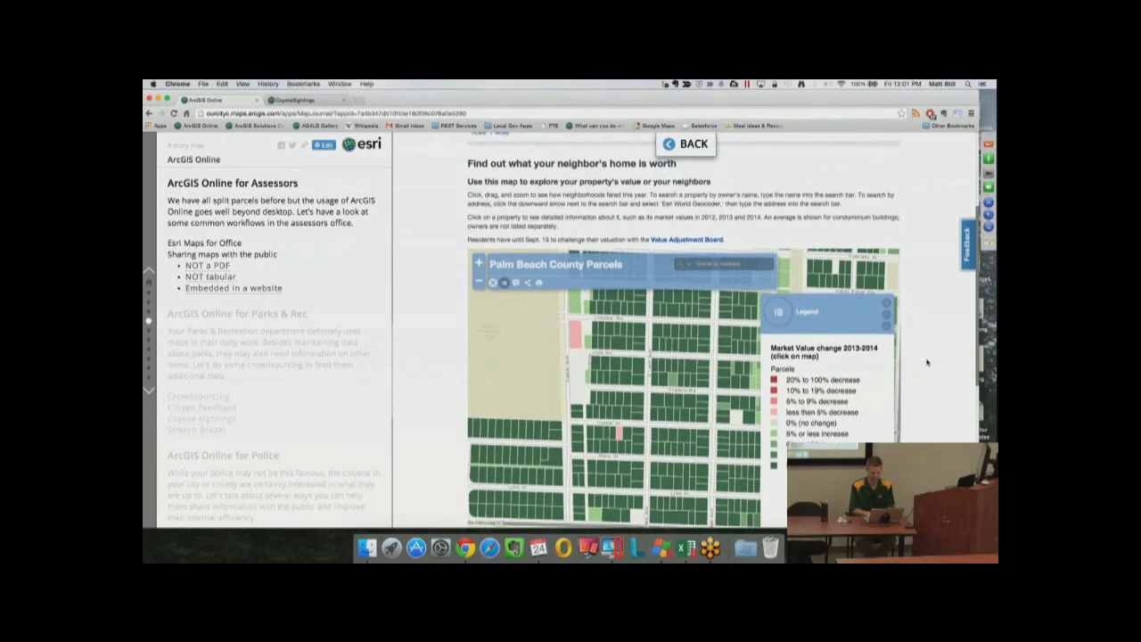
scroll(927, 362, down, 1)
scroll(927, 362, down, 1)
scroll(928, 362, down, 1)
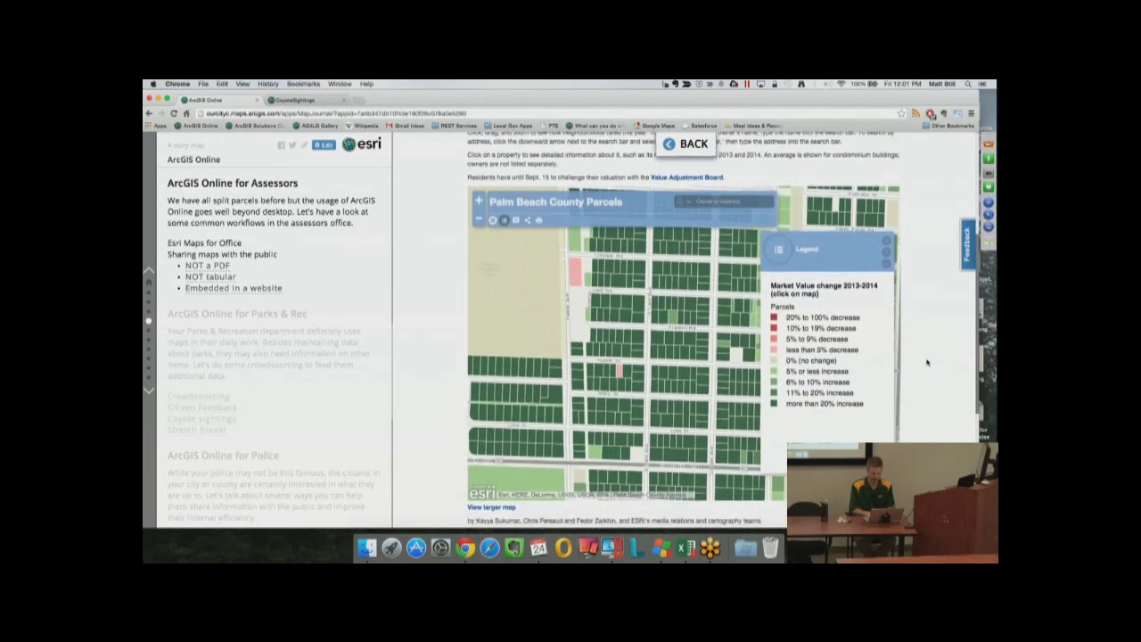
scroll(617, 341, down, 1)
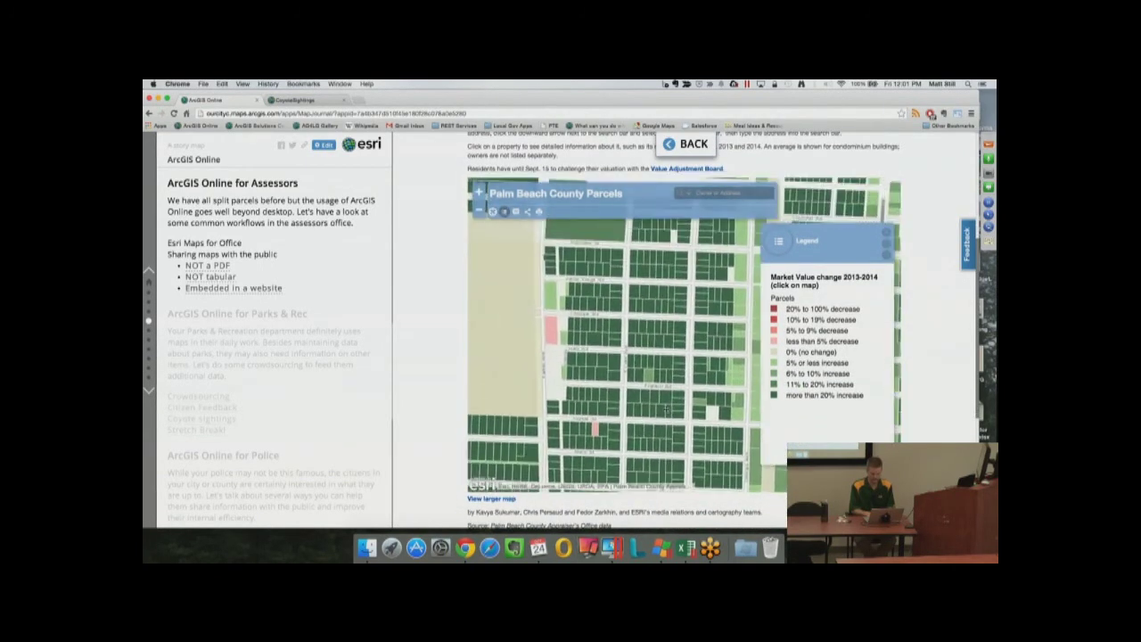
scroll(690, 355, up, 1)
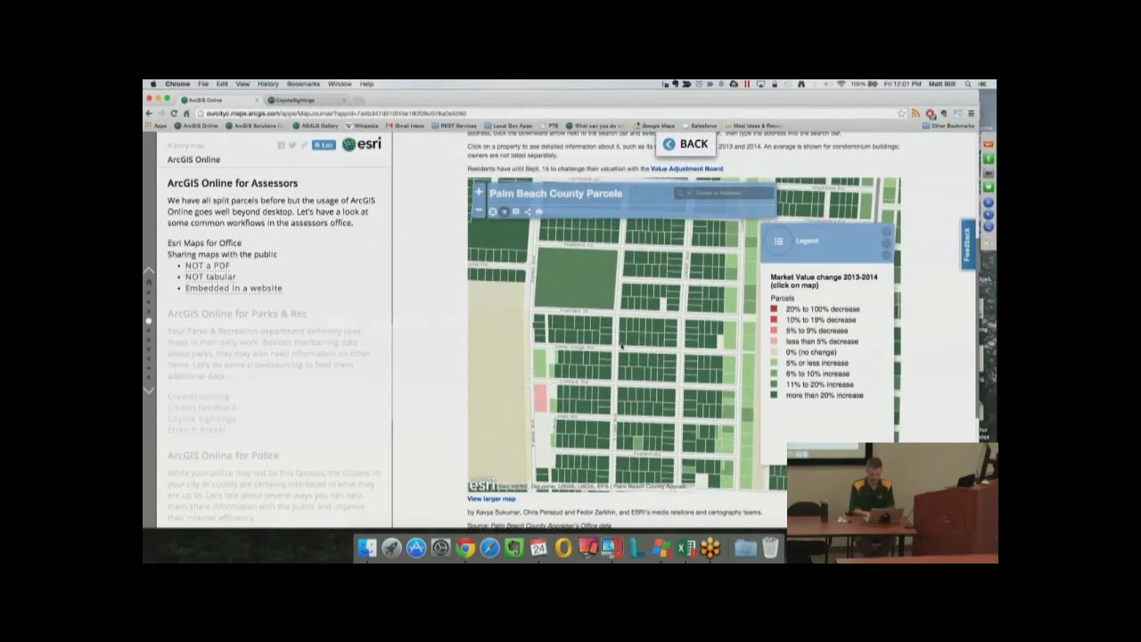
Open a parcel's popup and inspect its 2013 and 2014 market value chart bars
click(571, 336)
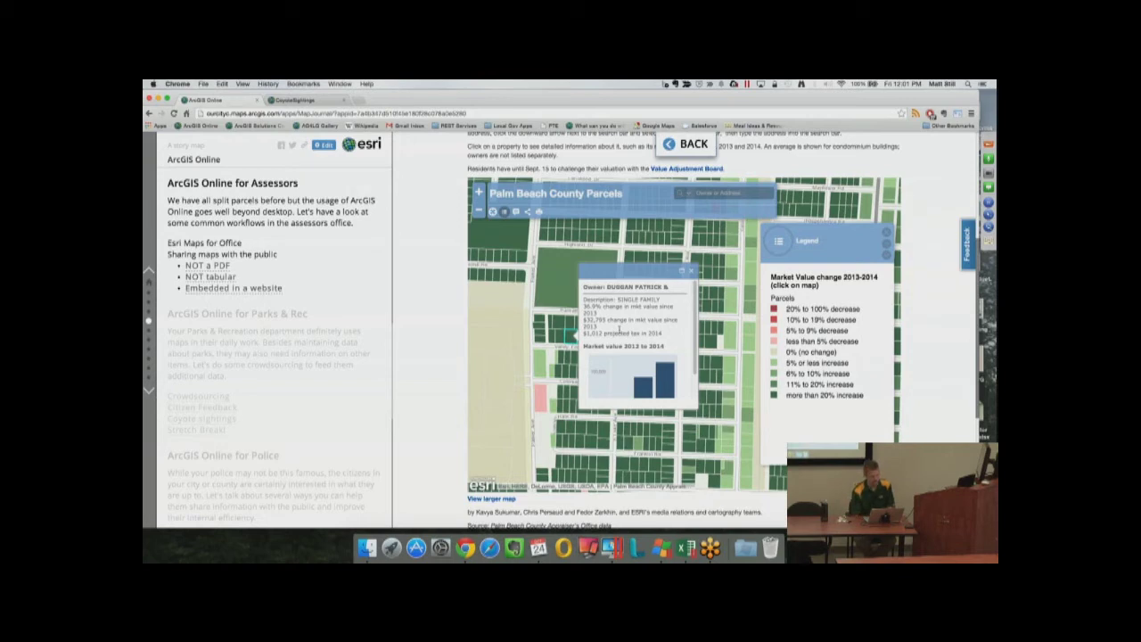
scroll(618, 330, down, 3)
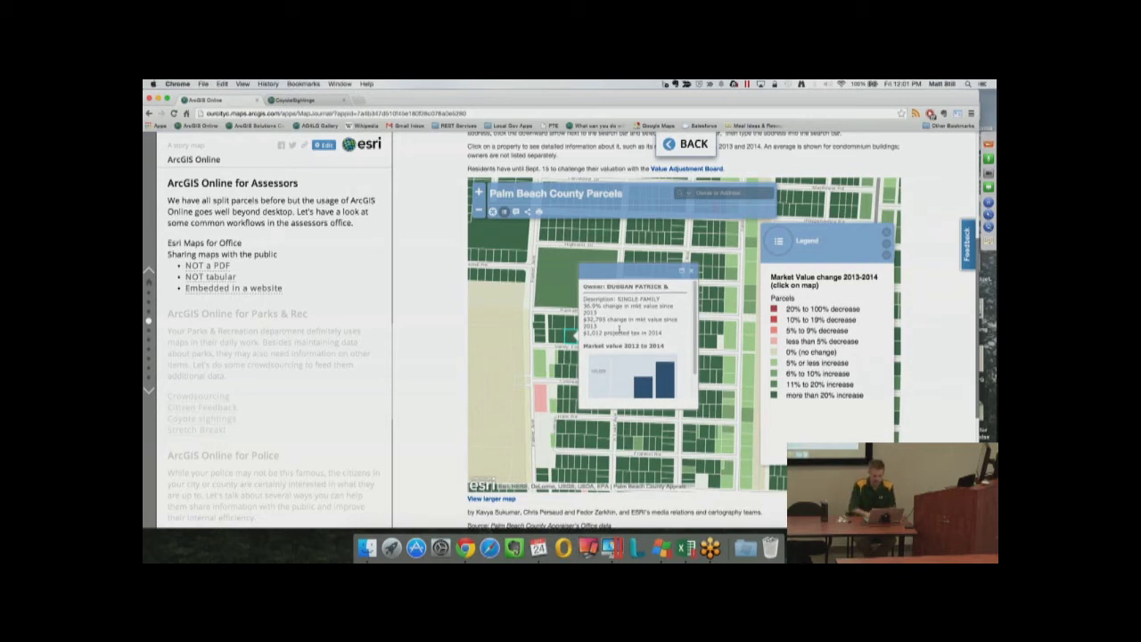
mouse_move(647, 351)
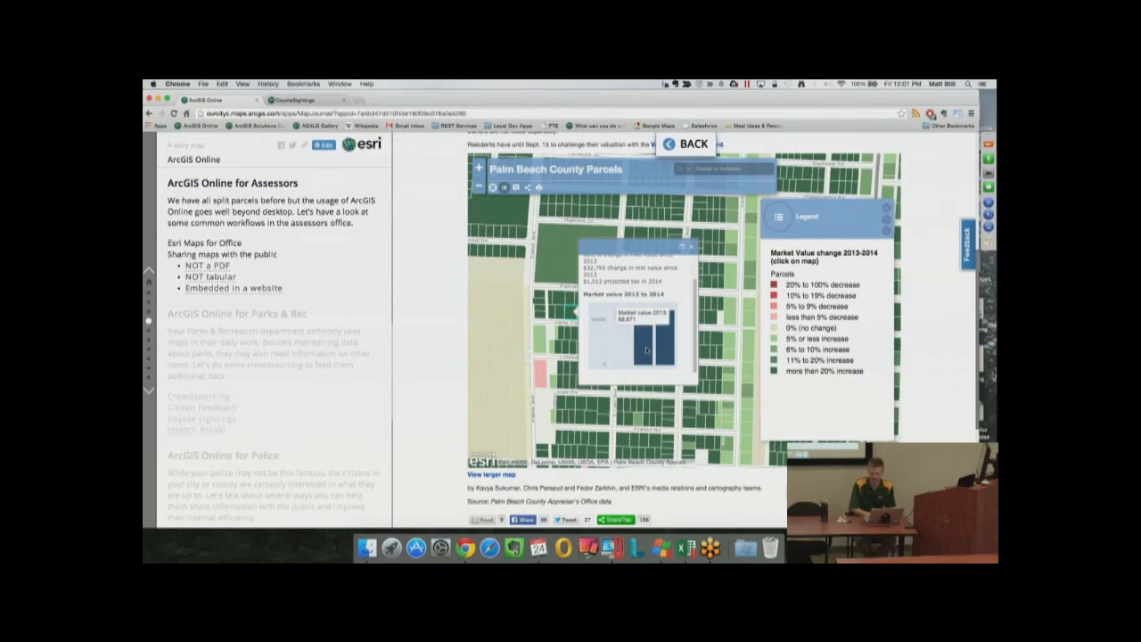
mouse_move(663, 349)
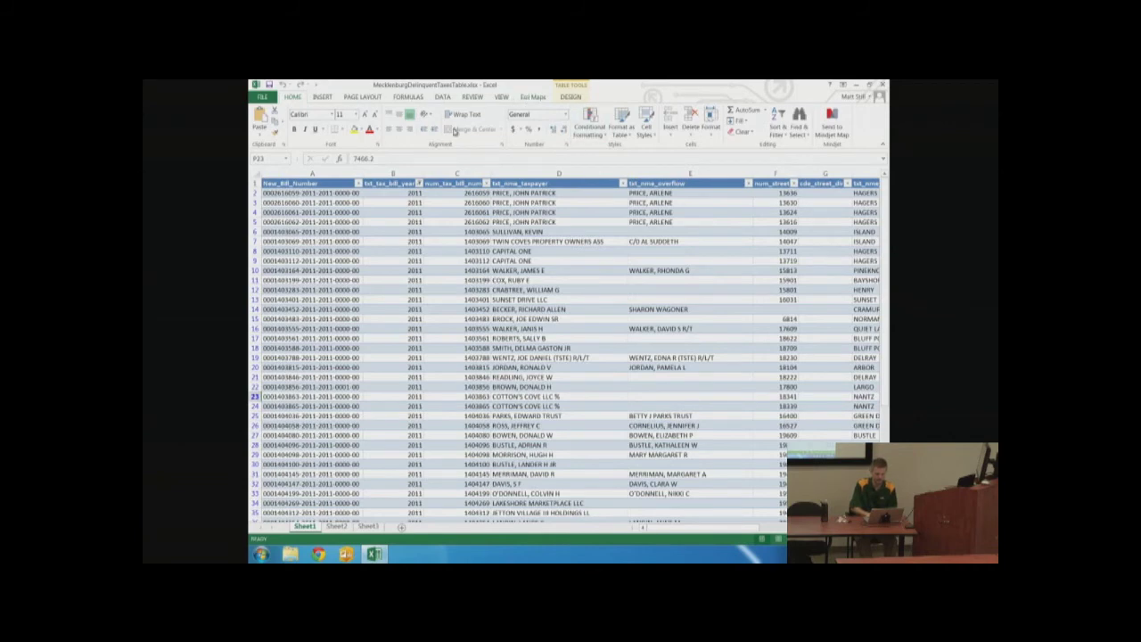
Open the Esri Maps tools without installing the update, then select the amt_amount_due header cell P1
click(532, 97)
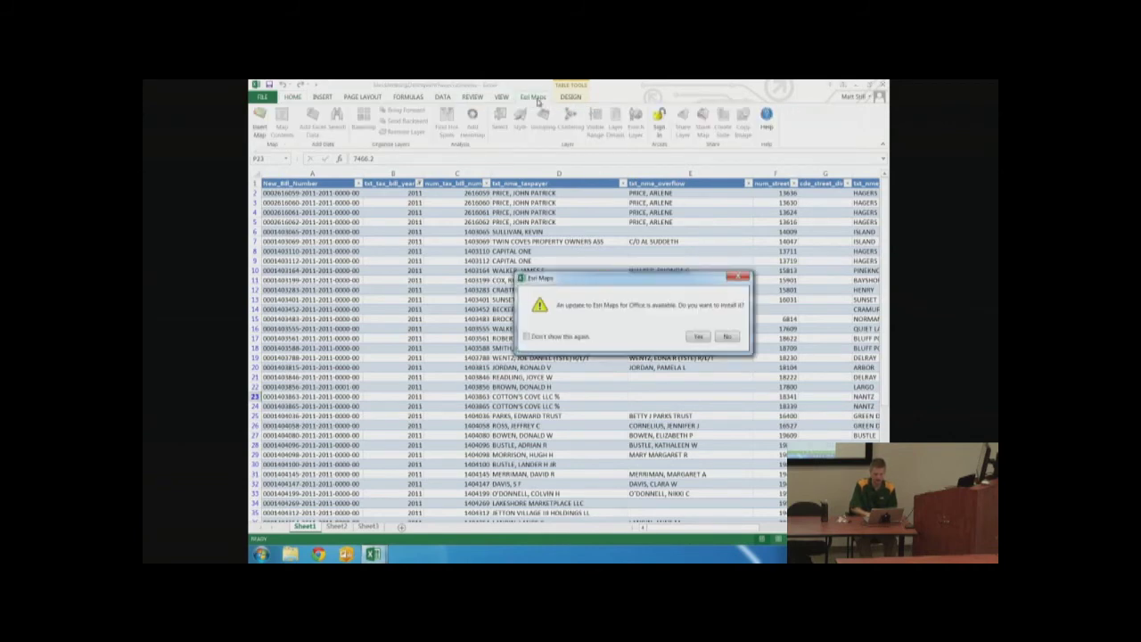
click(727, 336)
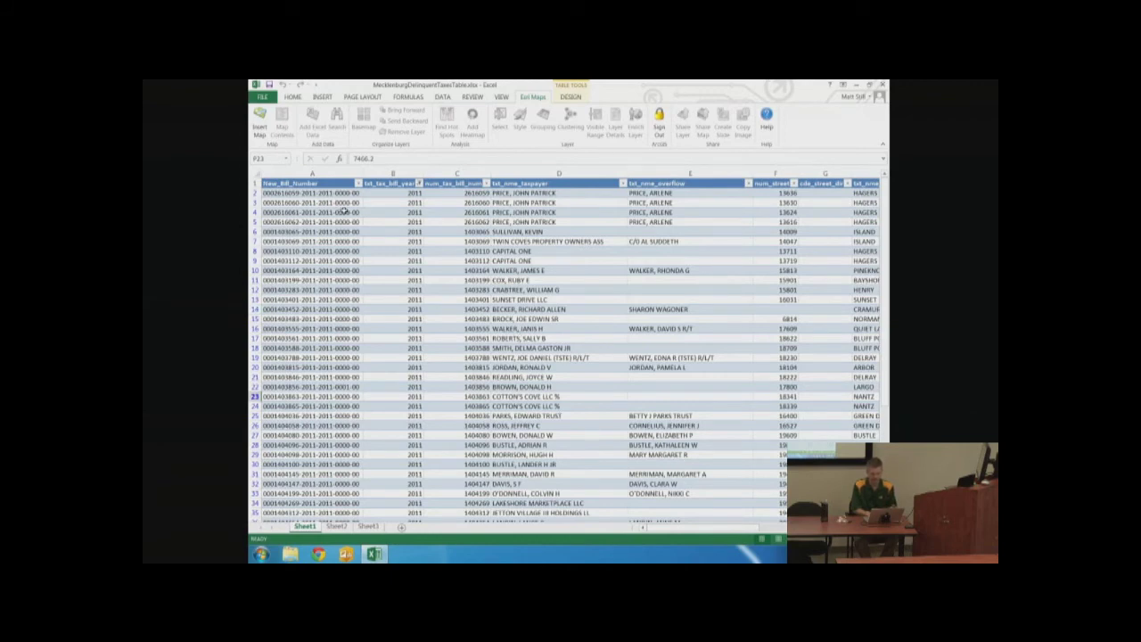
drag(691, 529, 764, 538)
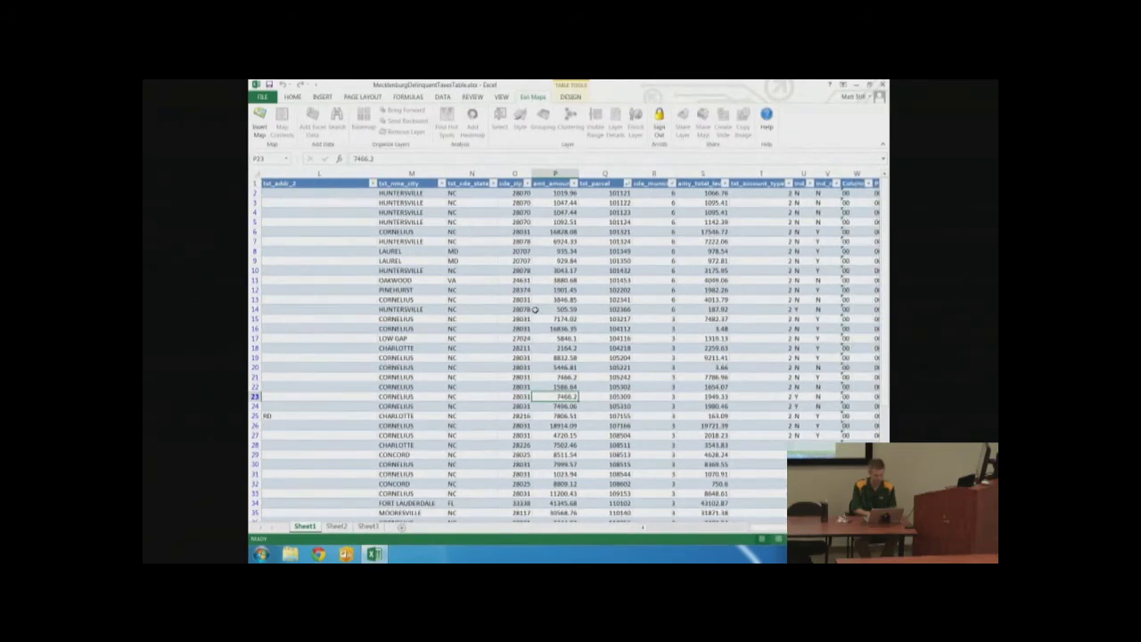
click(555, 183)
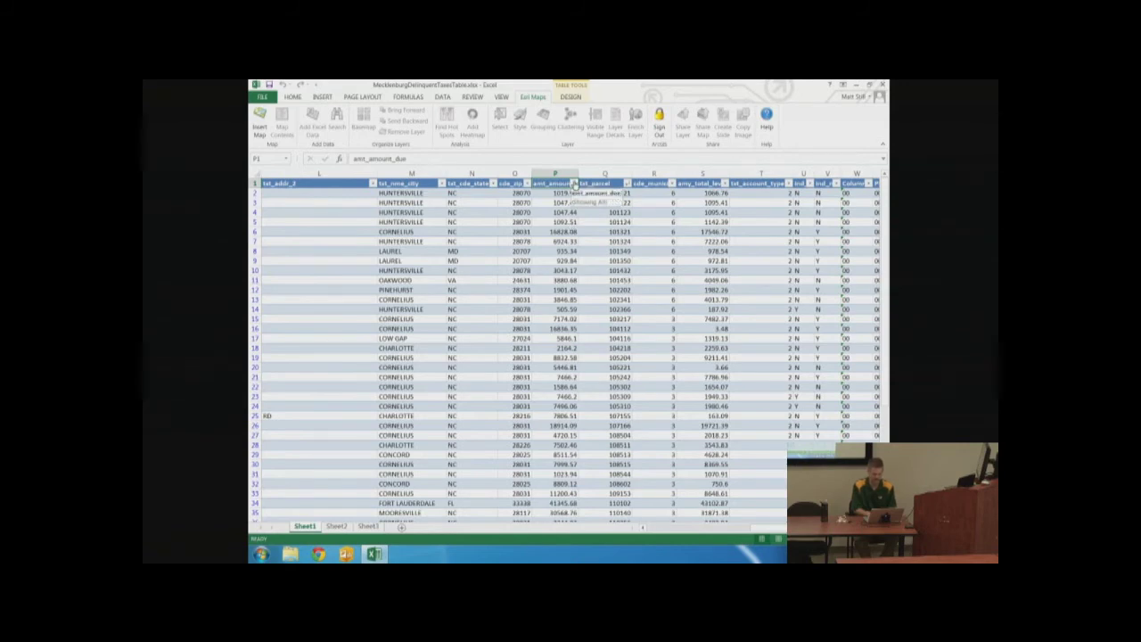
Apply a Greater Than 5000 number filter to the amt_amount_due column
click(574, 183)
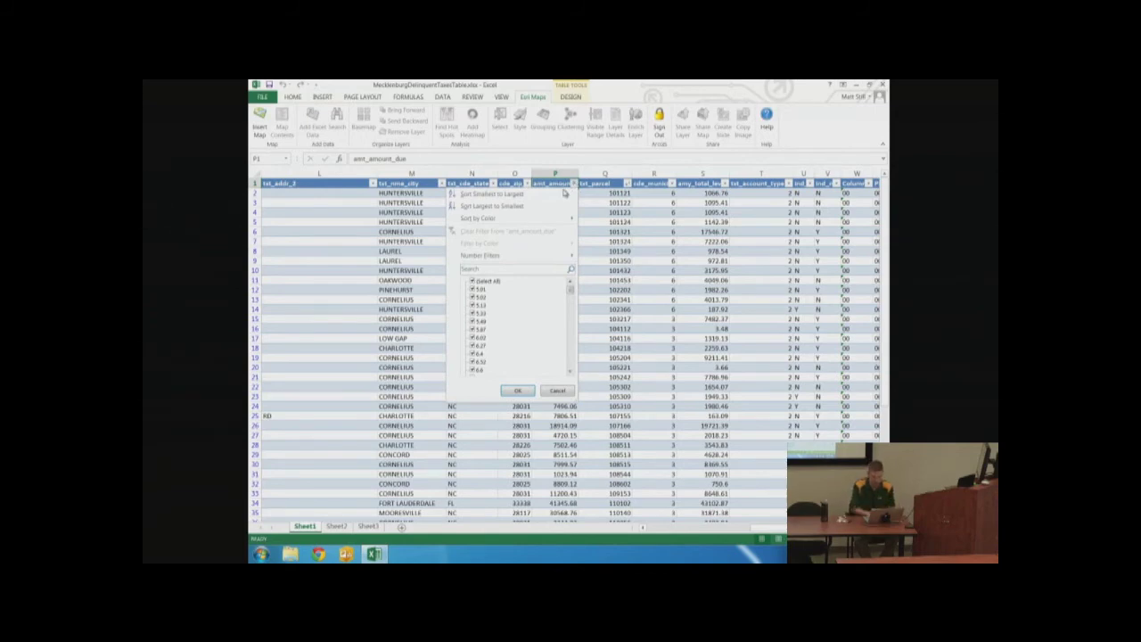
mouse_move(513, 256)
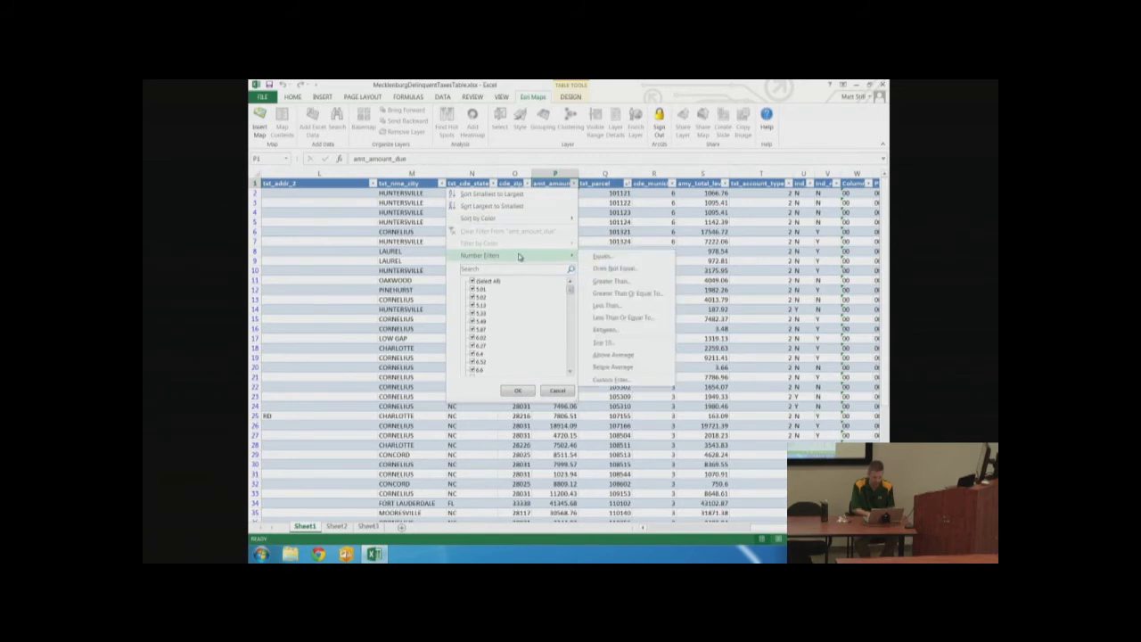
click(606, 281)
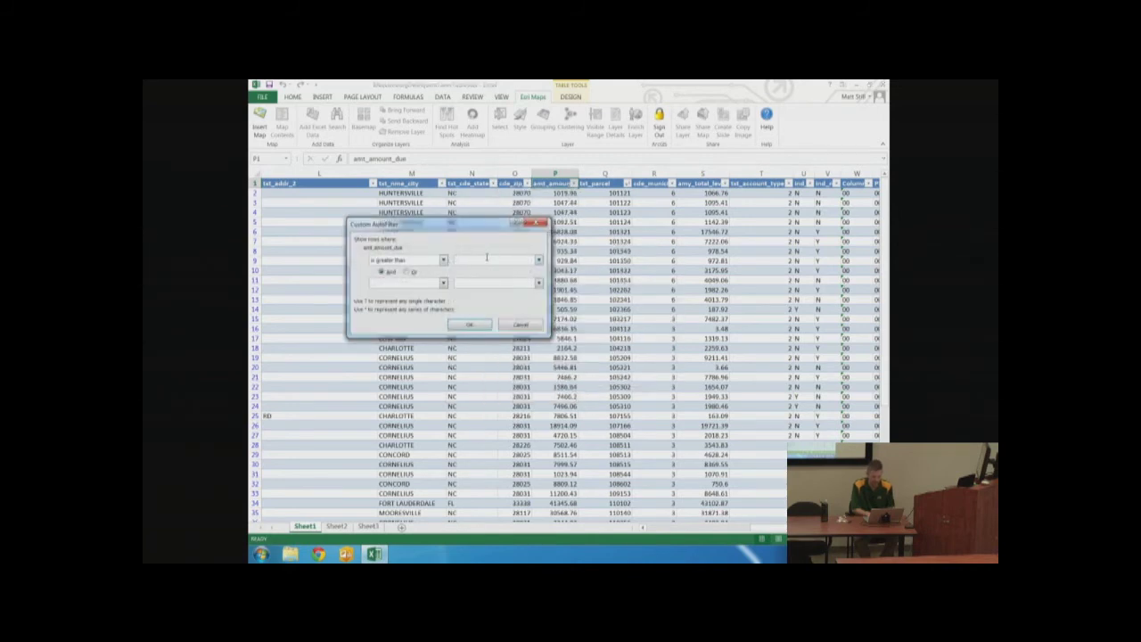
text(5000)
click(475, 325)
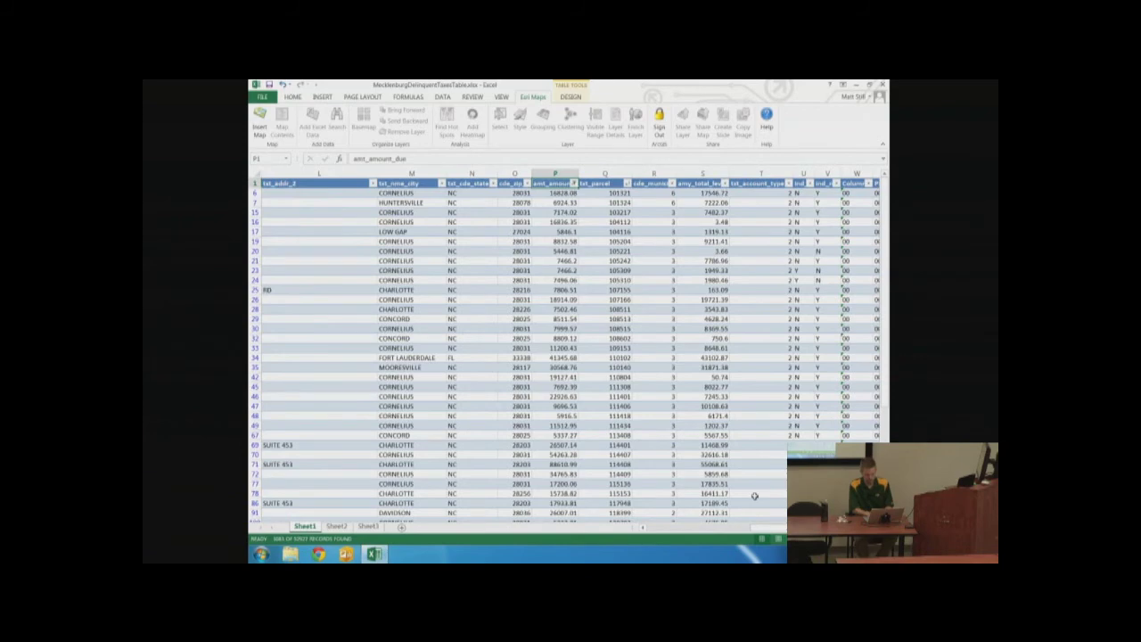
scroll(667, 527, left, 5)
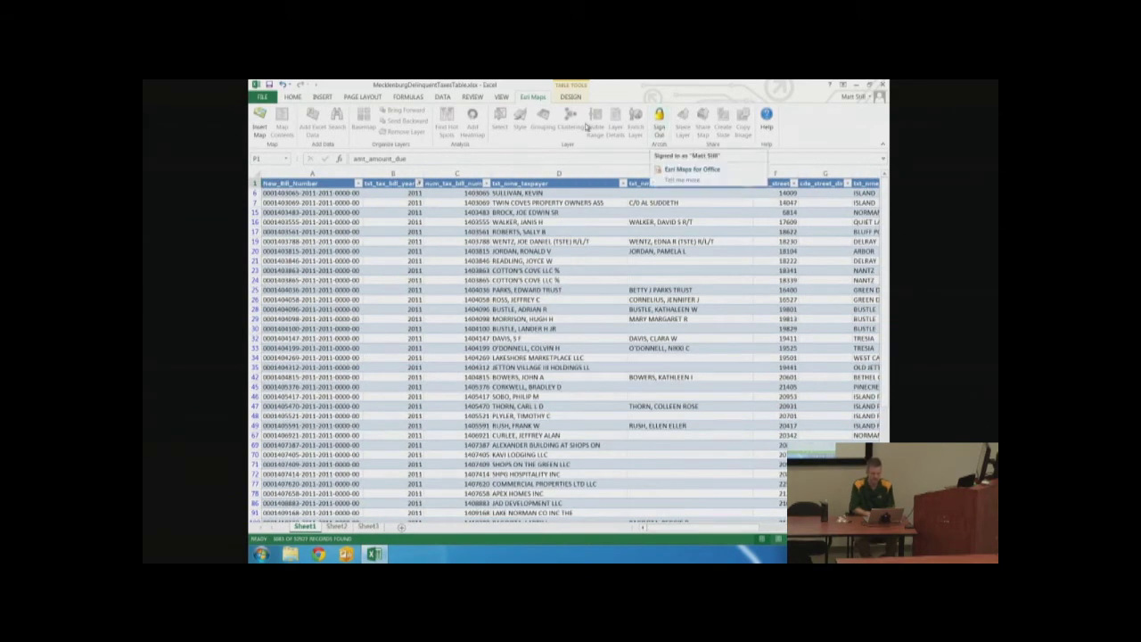
Insert an Esri map, enlarge it, center it on the eastern US, and start Add Excel Data for Table1
click(260, 121)
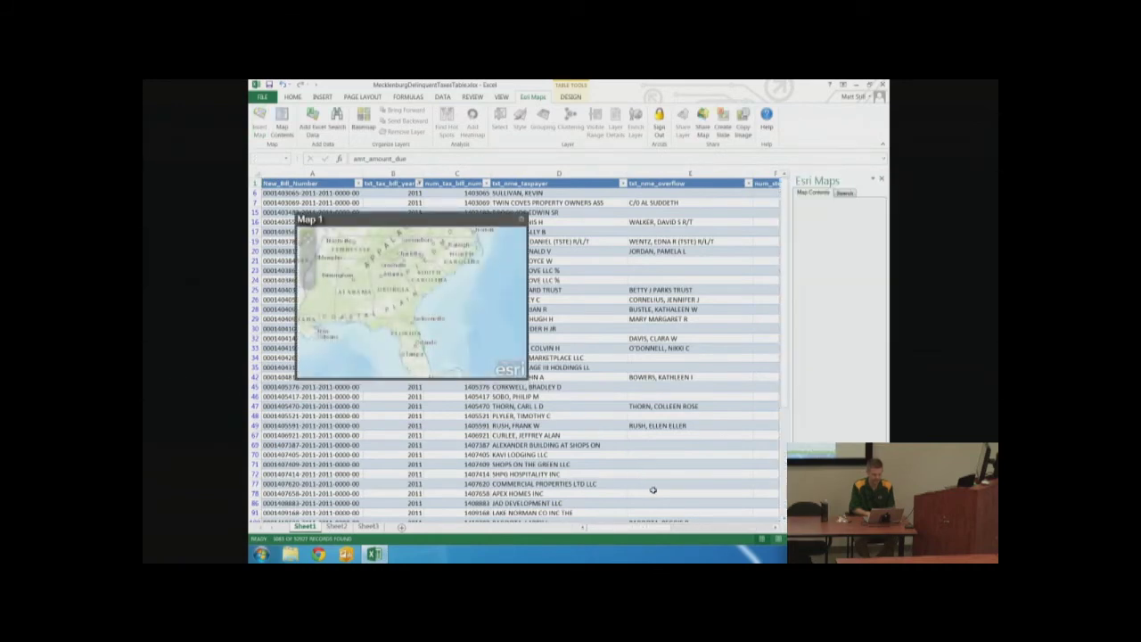
drag(530, 385, 684, 511)
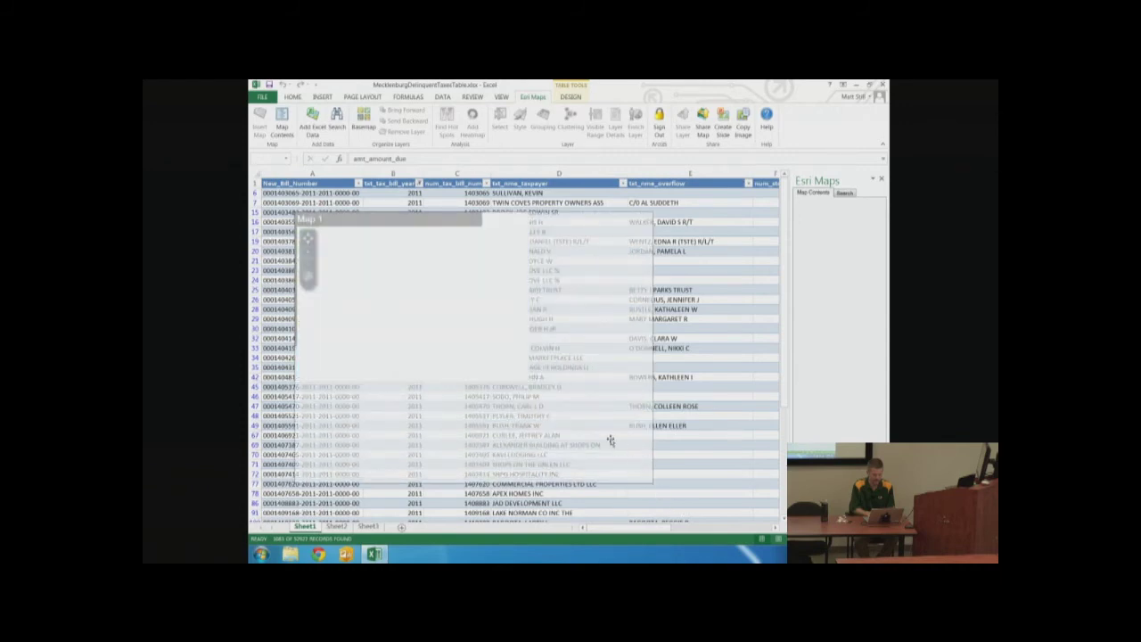
drag(606, 438, 498, 413)
drag(353, 319, 501, 364)
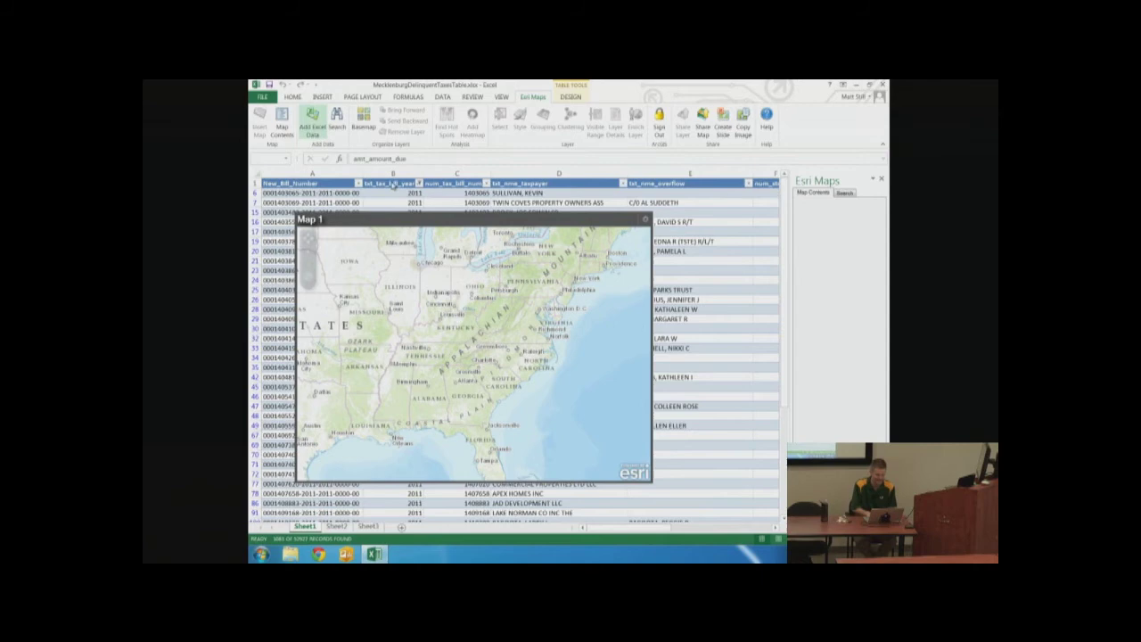
click(529, 330)
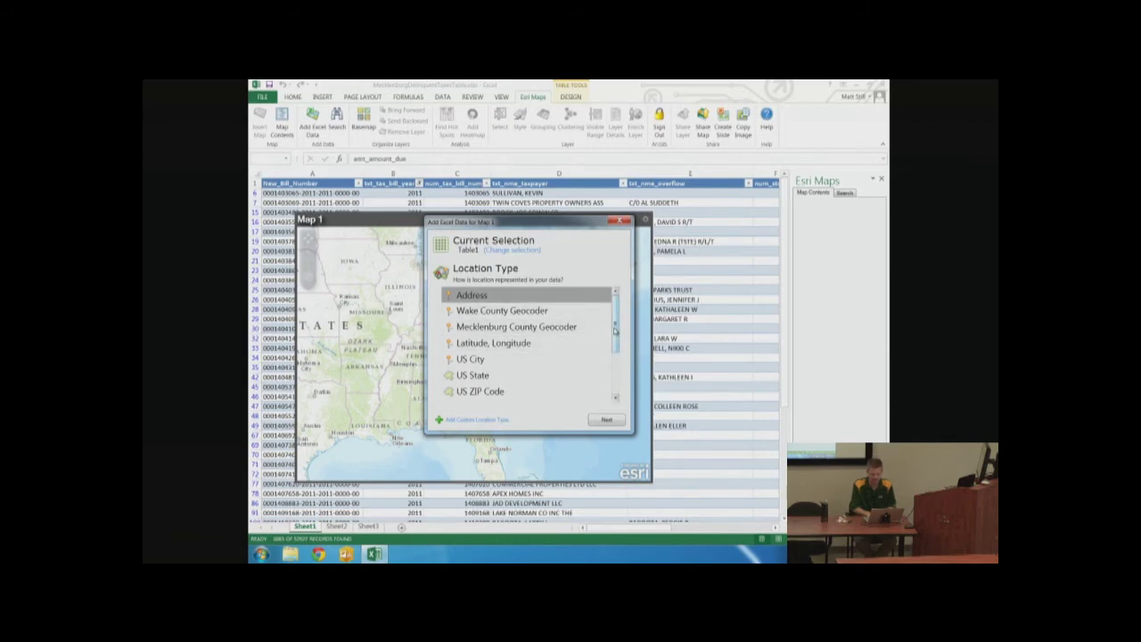
Delete the MeckParcelLocator custom location type from the Location Type list and confirm
drag(613, 330, 614, 347)
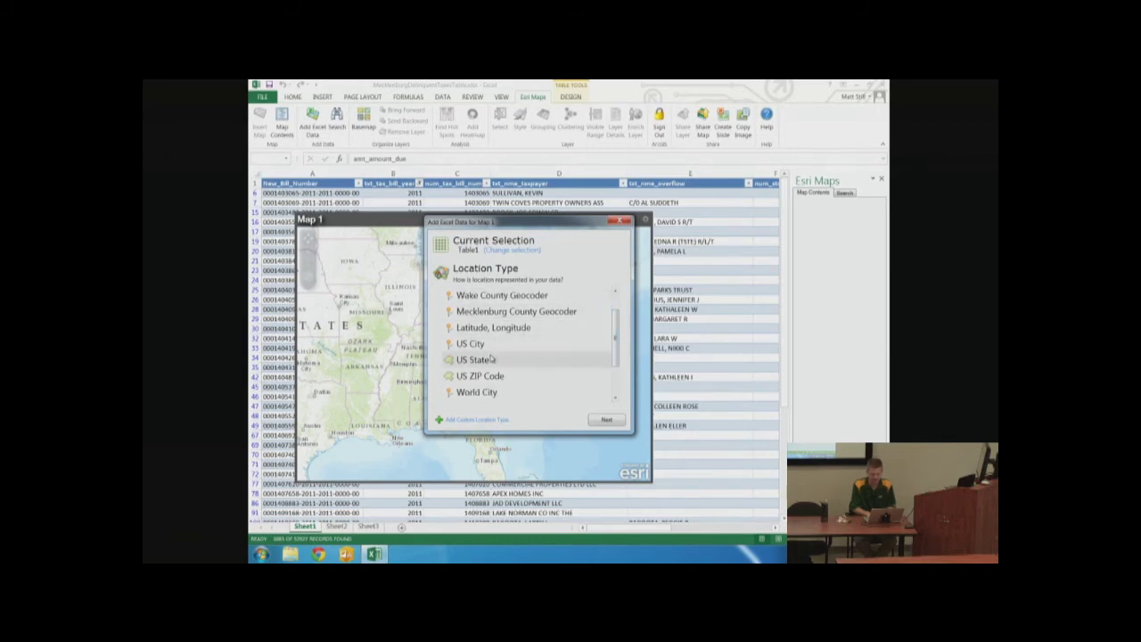
drag(616, 329, 616, 357)
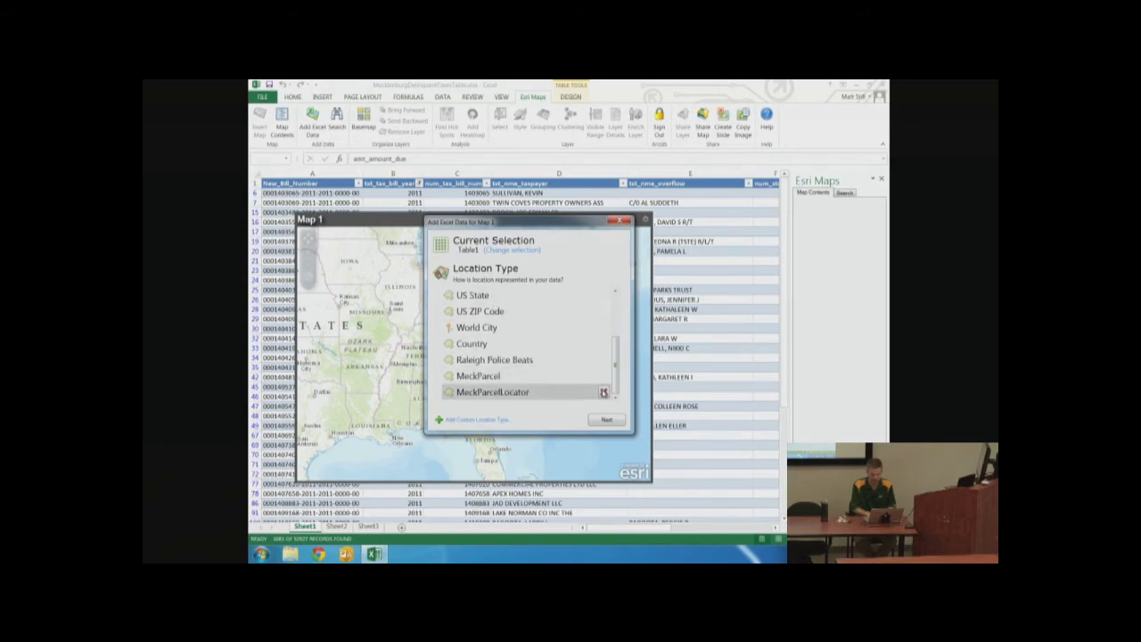
click(605, 392)
click(614, 350)
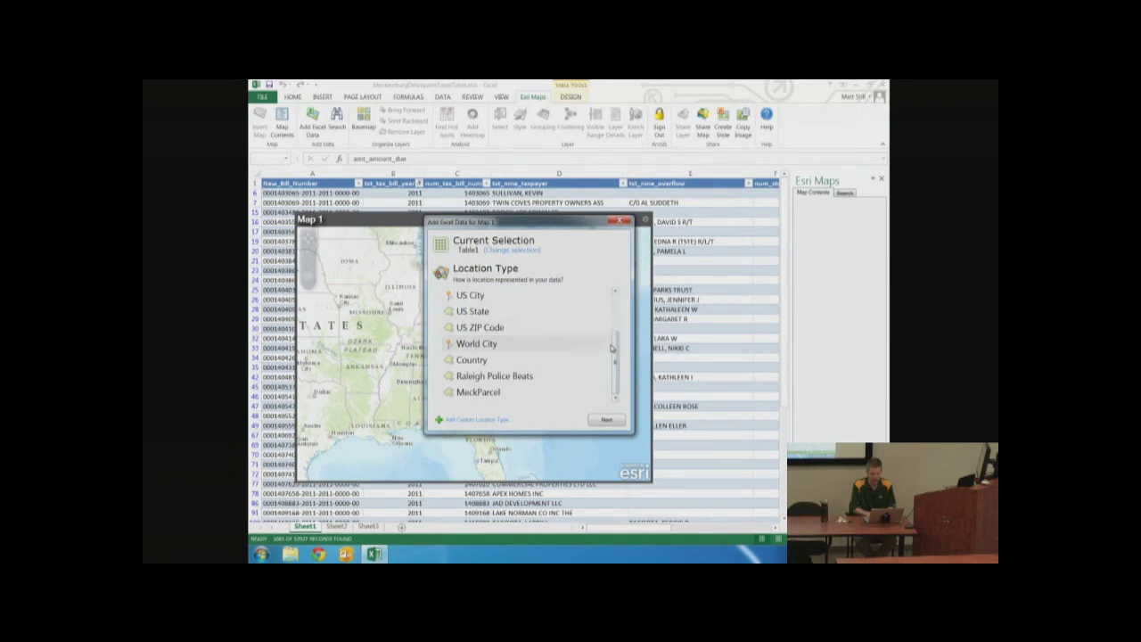
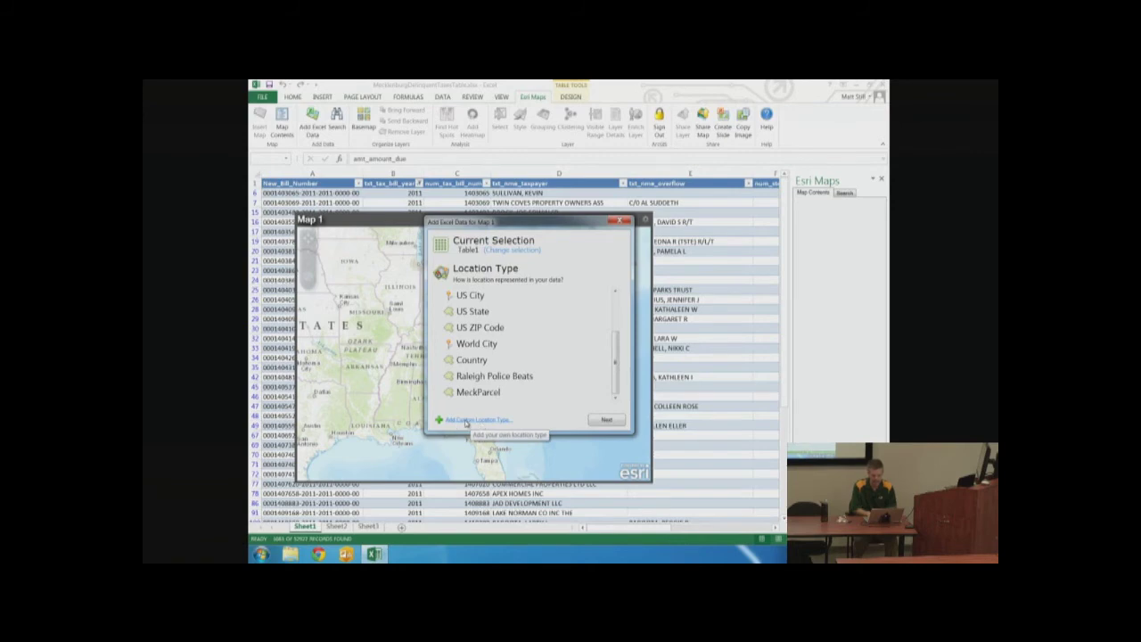
Start a custom location type using the MecklenburgParcels layer found by searching My Organization for 'mecklenburg parcels'
click(465, 422)
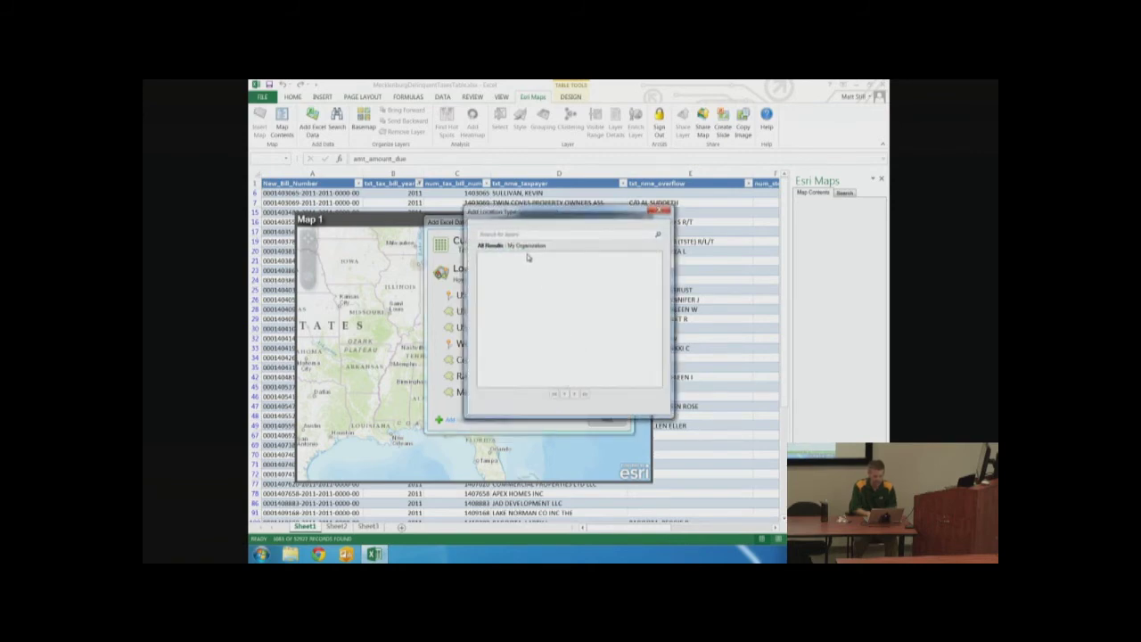
click(528, 247)
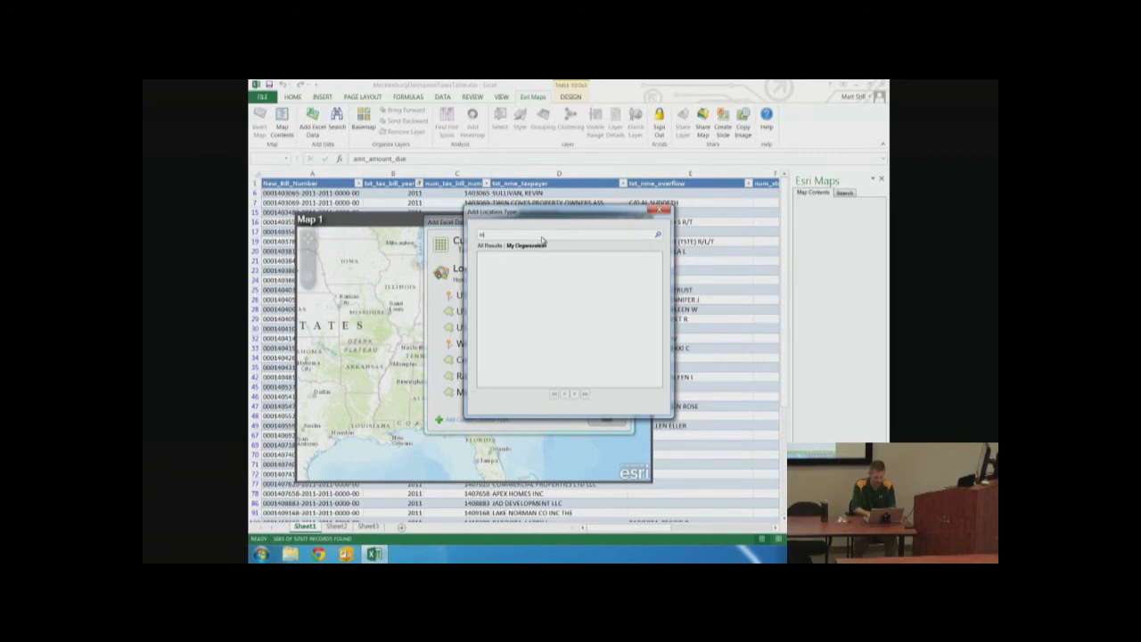
text(mecklenburg parcels)
key(Return)
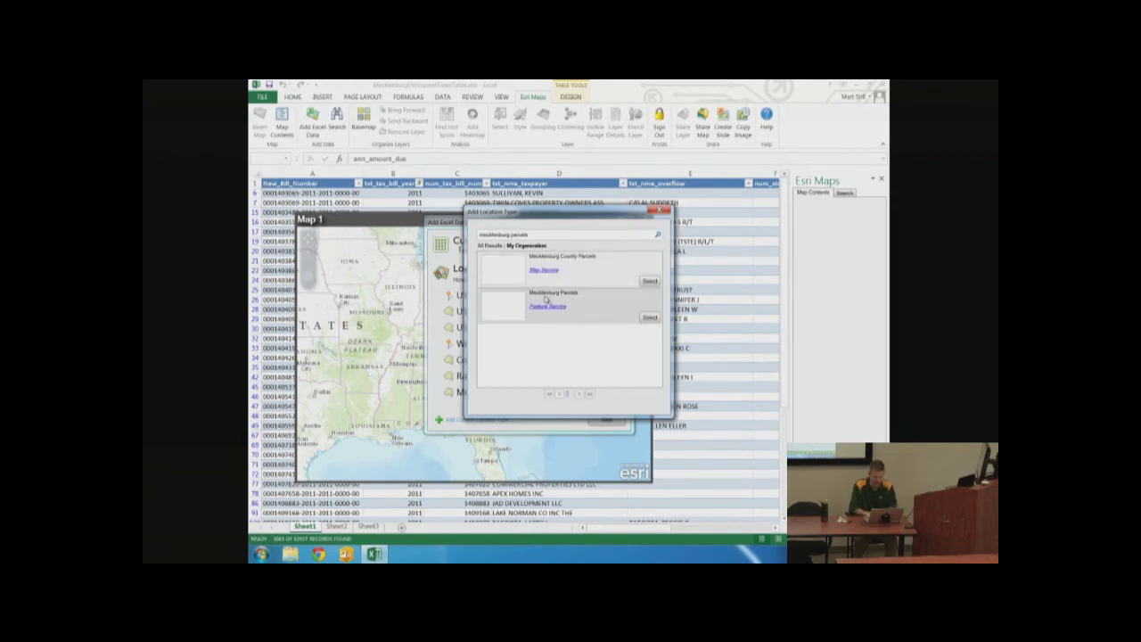
click(650, 319)
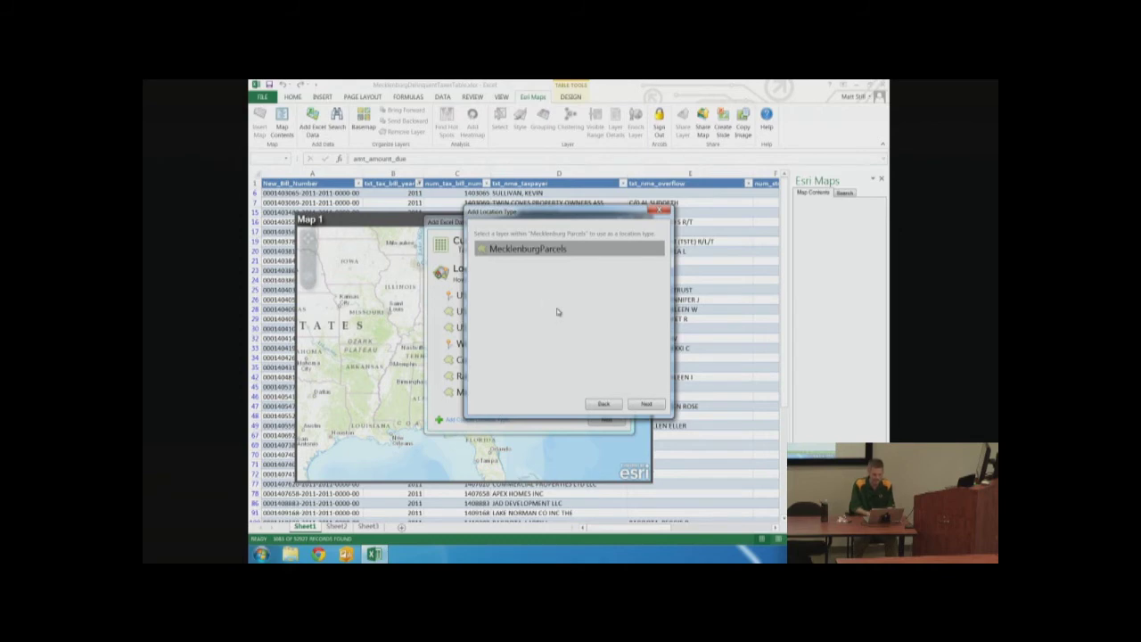
double_click(510, 259)
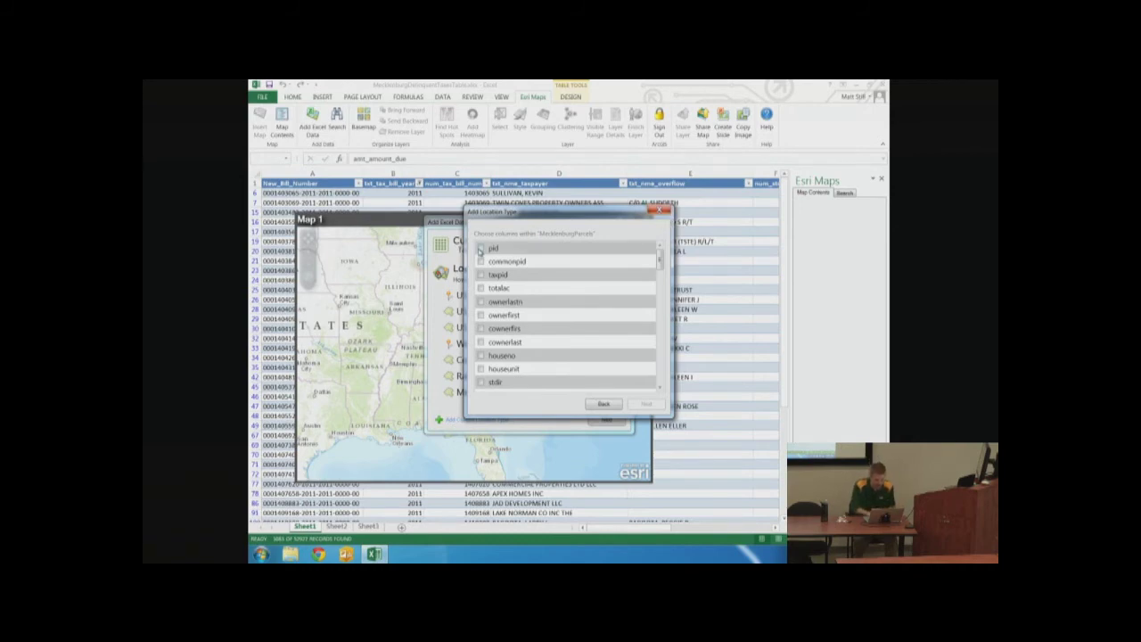
Match locations on the pid field and save the type as 'Mecklenburg Parcel Location'
click(481, 249)
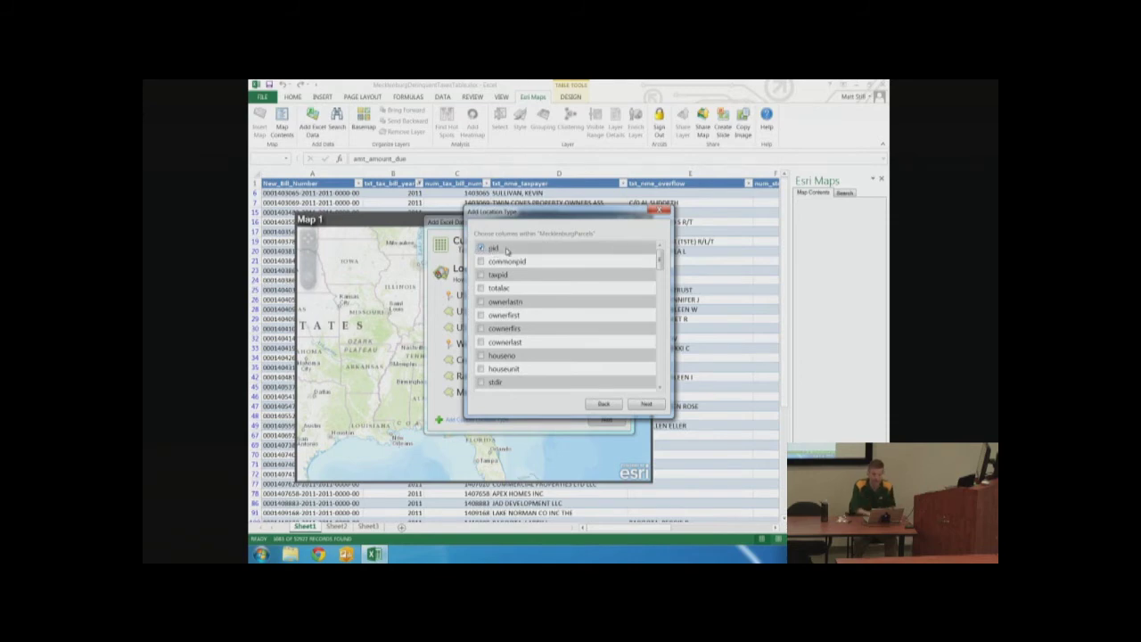
click(645, 405)
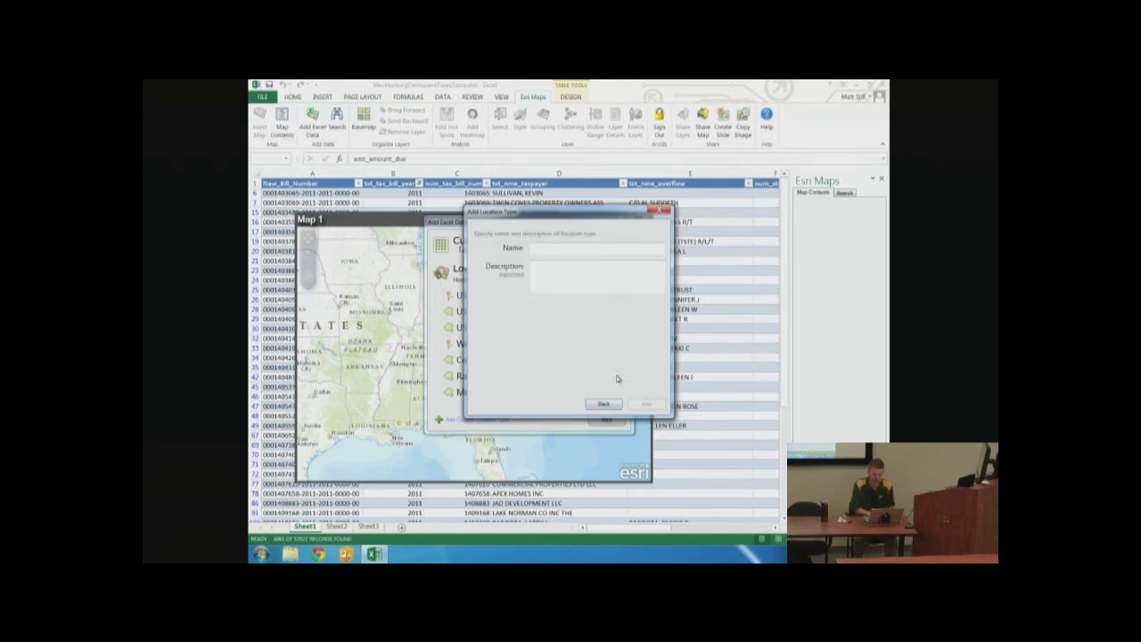
click(559, 251)
text(Mecklenburg)
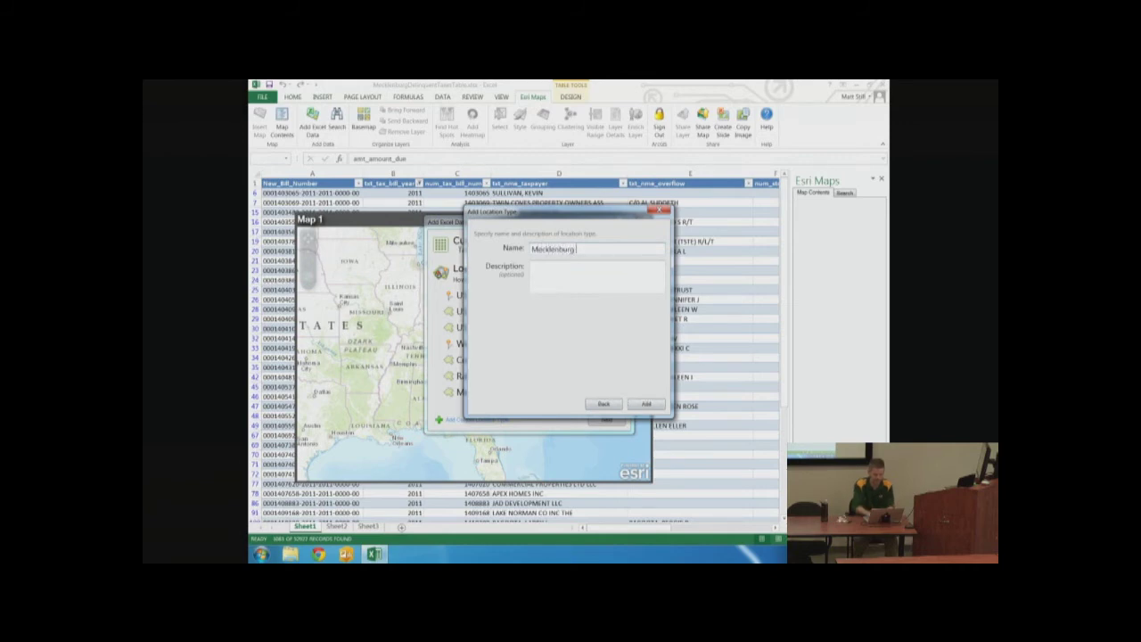
text( Parcel Location)
click(642, 404)
scroll(615, 346, down, 1)
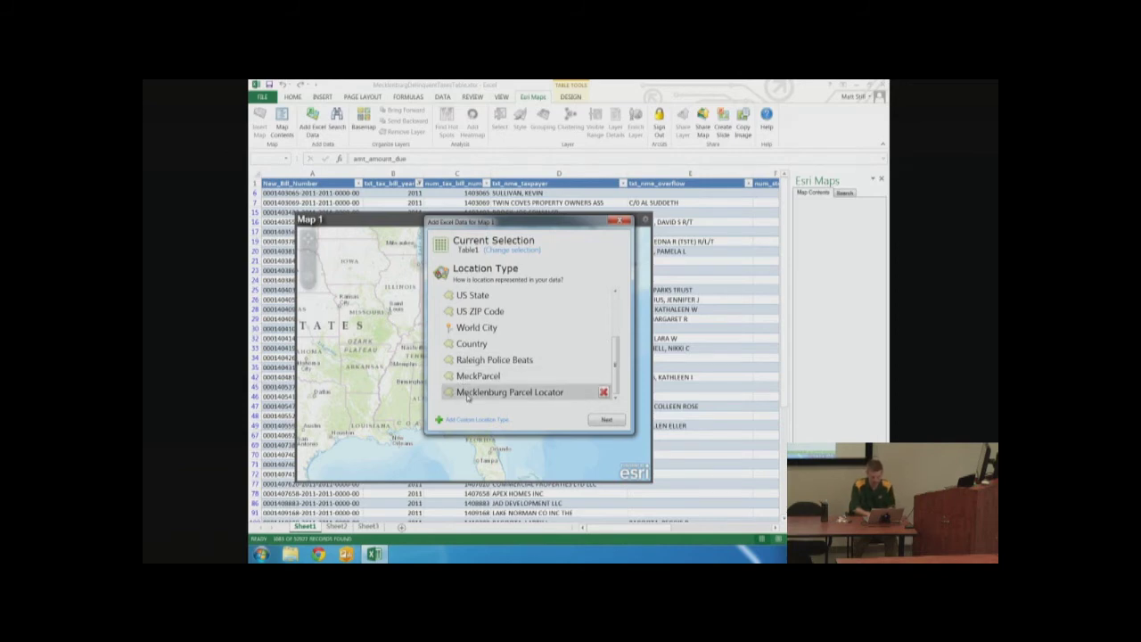
Add the table to Map 1 with the new Mecklenburg parcel type, matching pid to the PID column
click(467, 395)
click(607, 420)
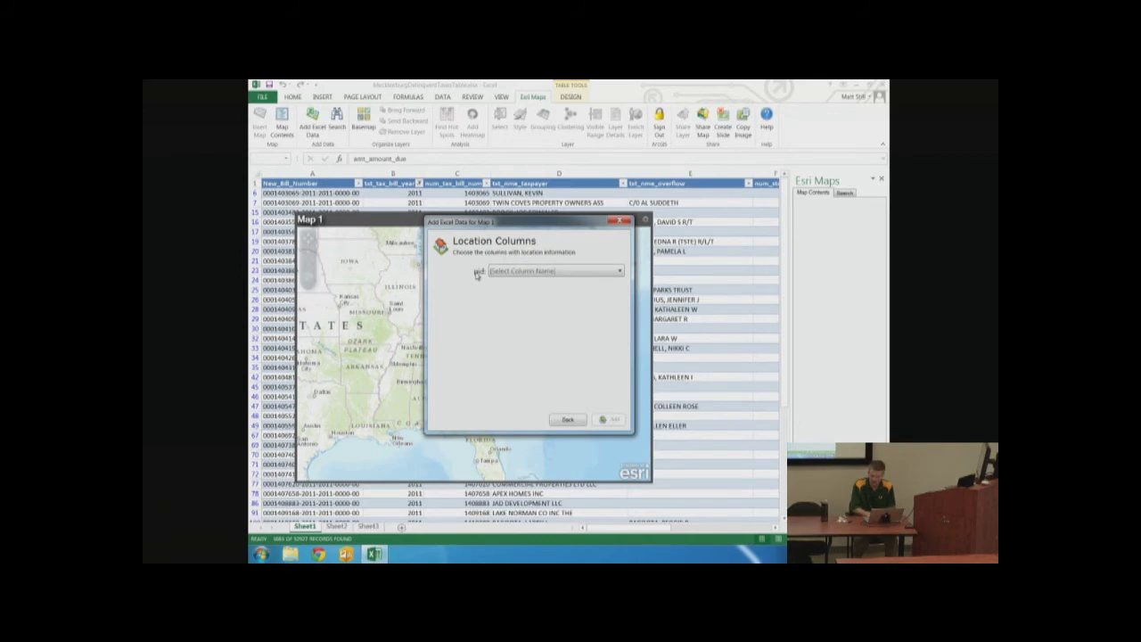
click(507, 273)
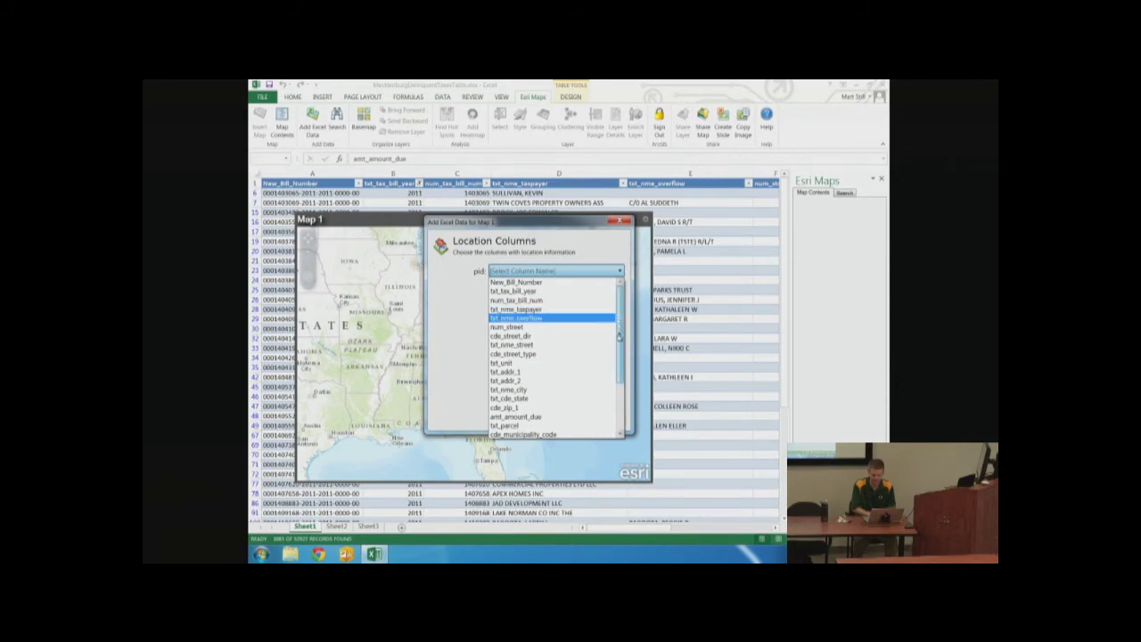
drag(619, 319, 619, 379)
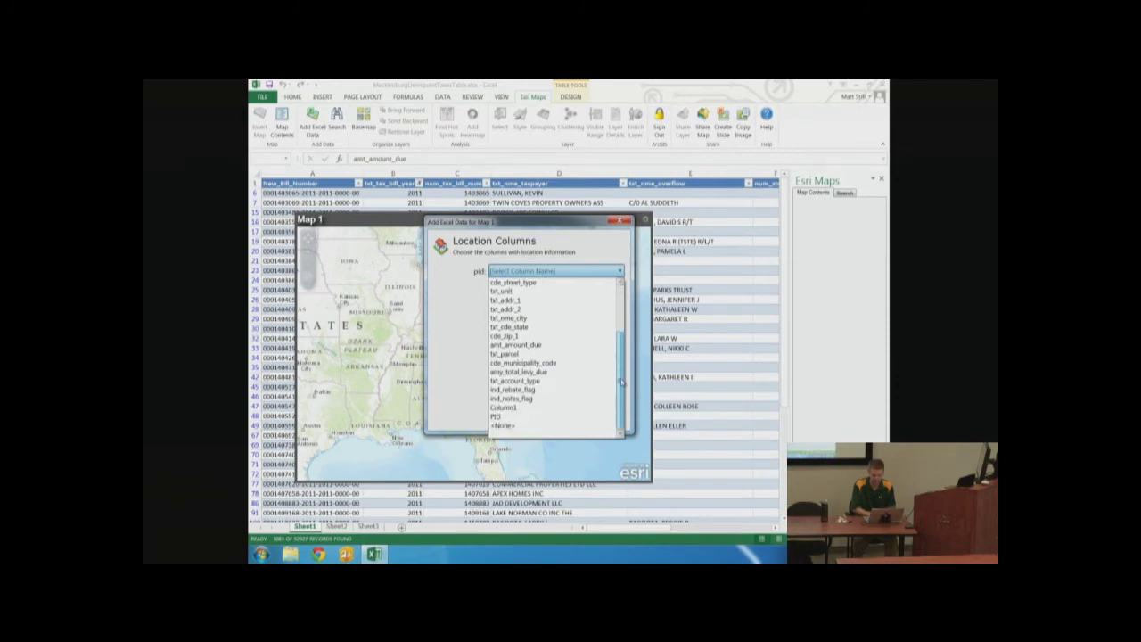
click(496, 417)
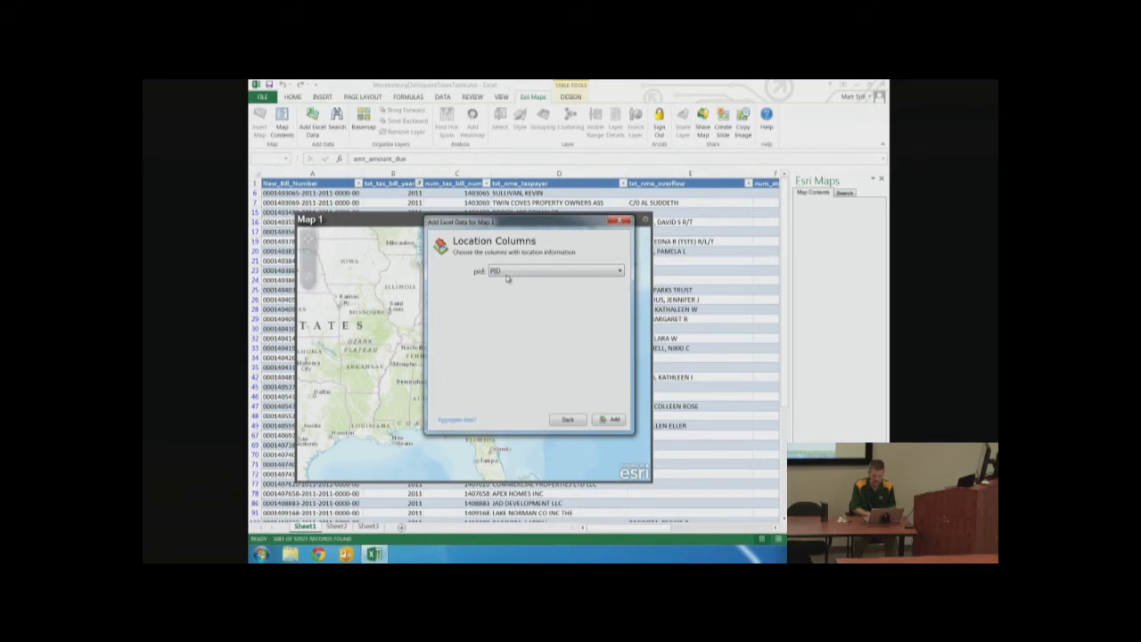
click(601, 420)
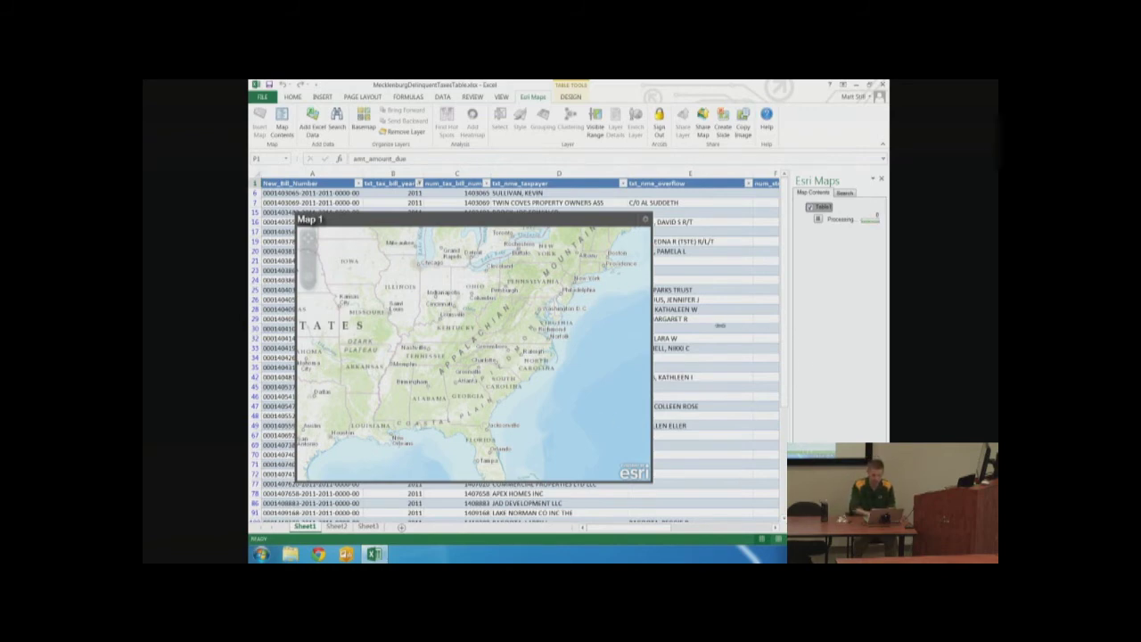
Widen the Esri Maps pane and zoom Map 1 into Charlotte's mapped parcels
drag(709, 325, 709, 326)
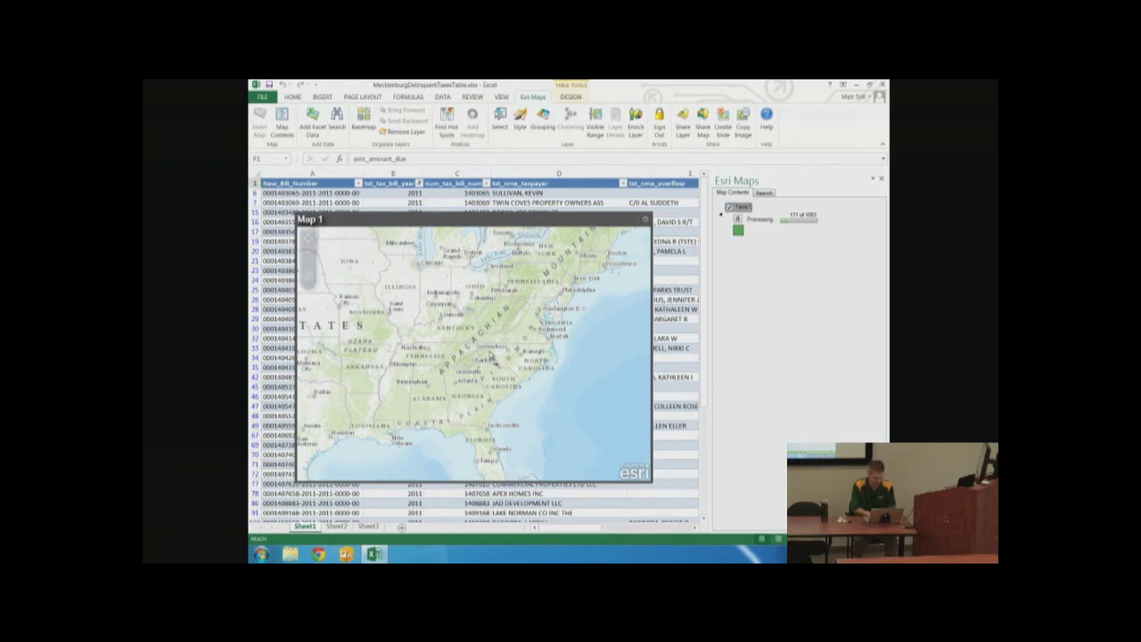
drag(488, 353, 504, 374)
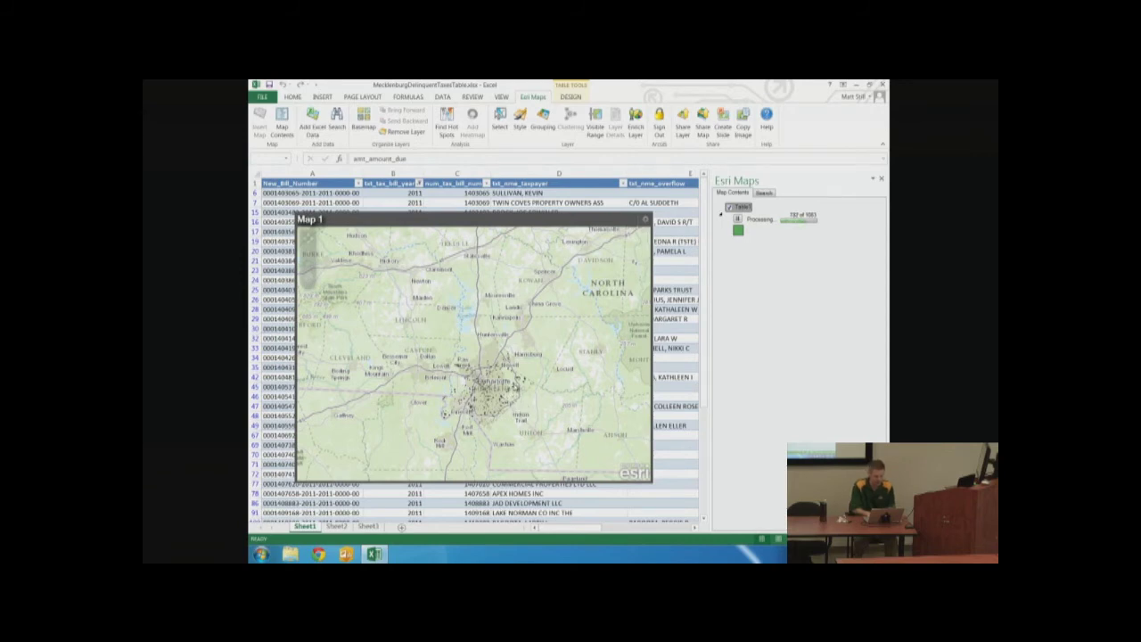
drag(426, 334, 536, 402)
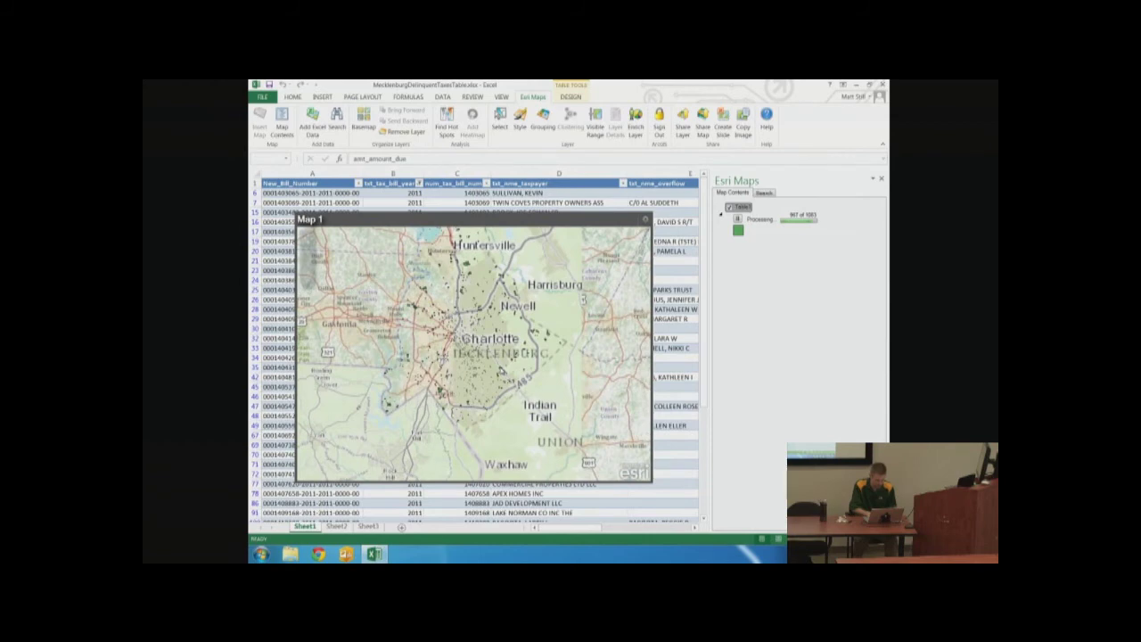
Open one parcel point's popup and jump to its source row in the table
click(528, 394)
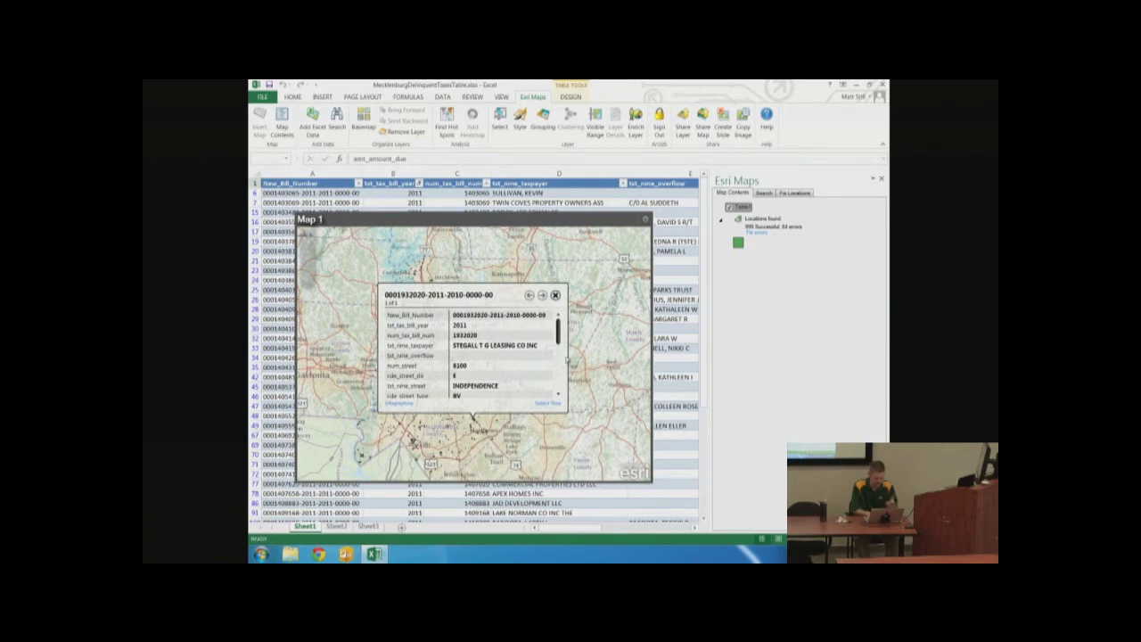
drag(560, 331, 563, 378)
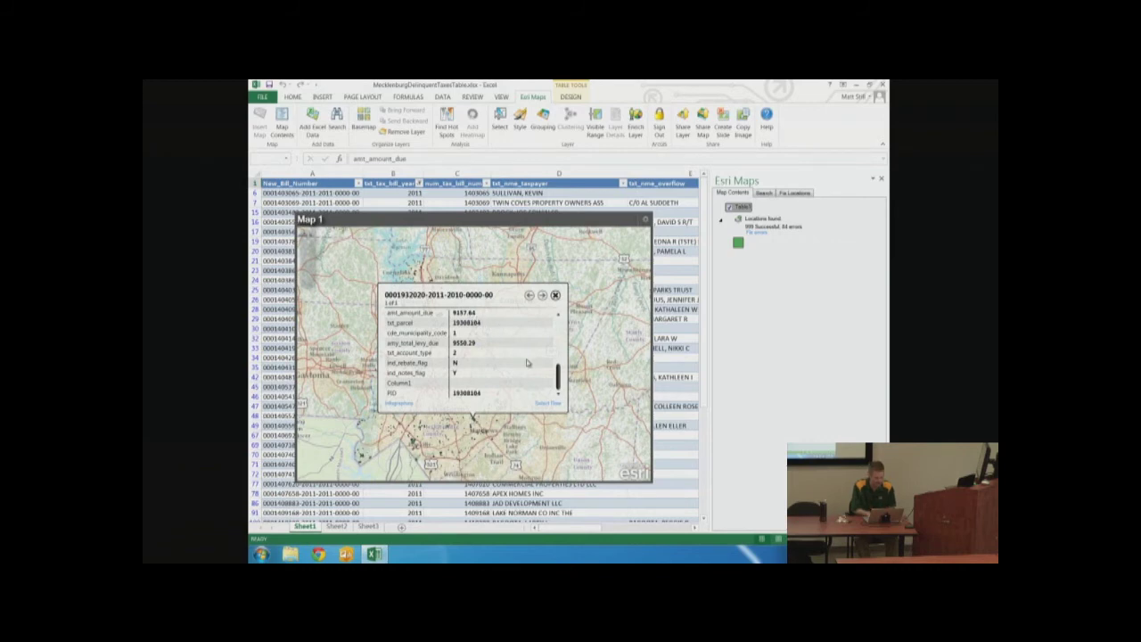
click(545, 404)
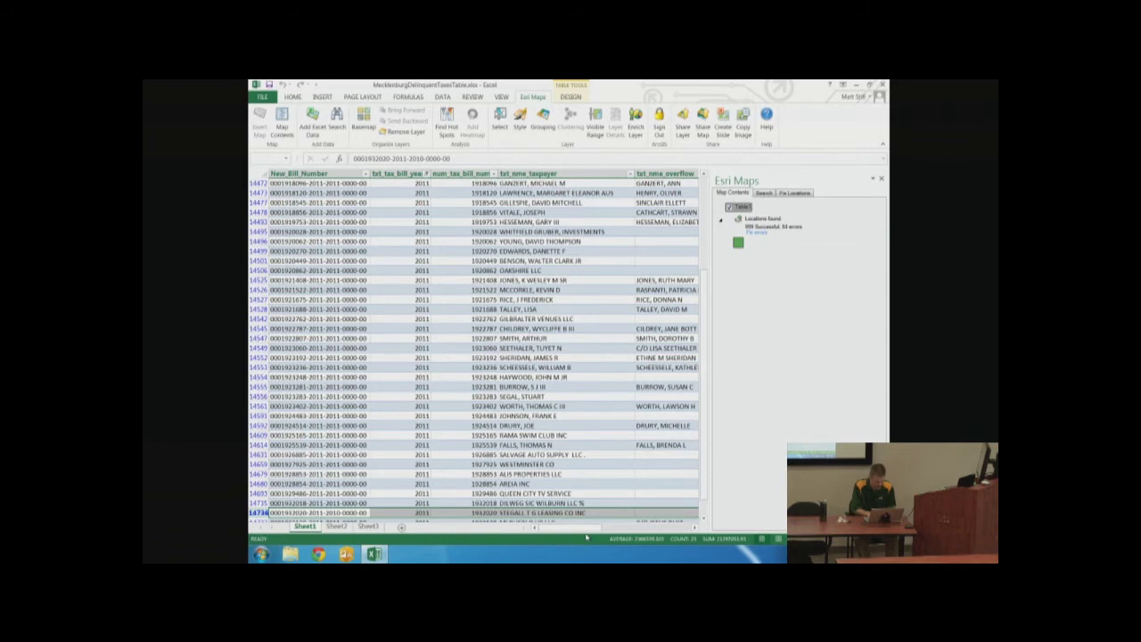
Replace the amount due in cell P14736, changing 9157.64 to 1
drag(580, 527, 695, 527)
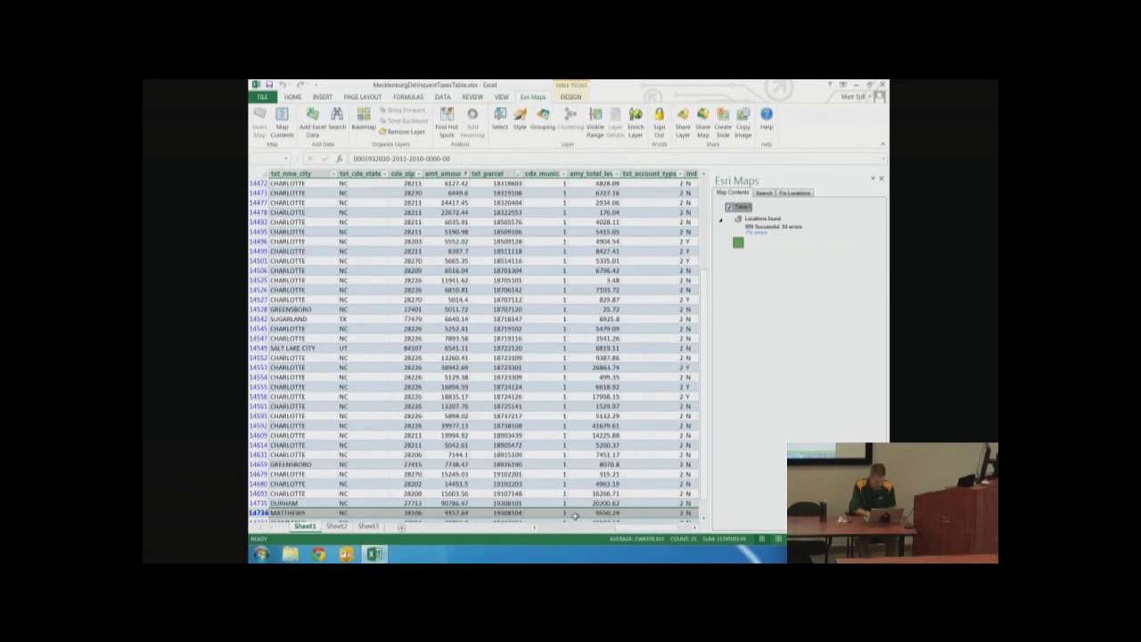
click(453, 513)
double_click(454, 513)
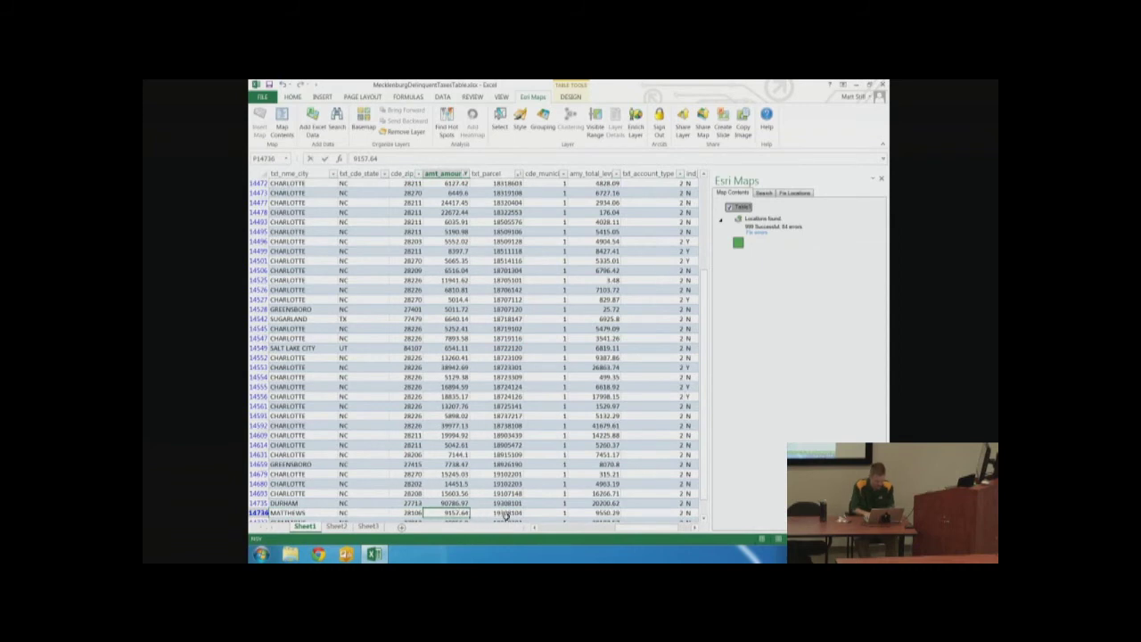
key(shift+Home)
text(1)
key(Right)
key(shift+End)
text(0)
key(Return)
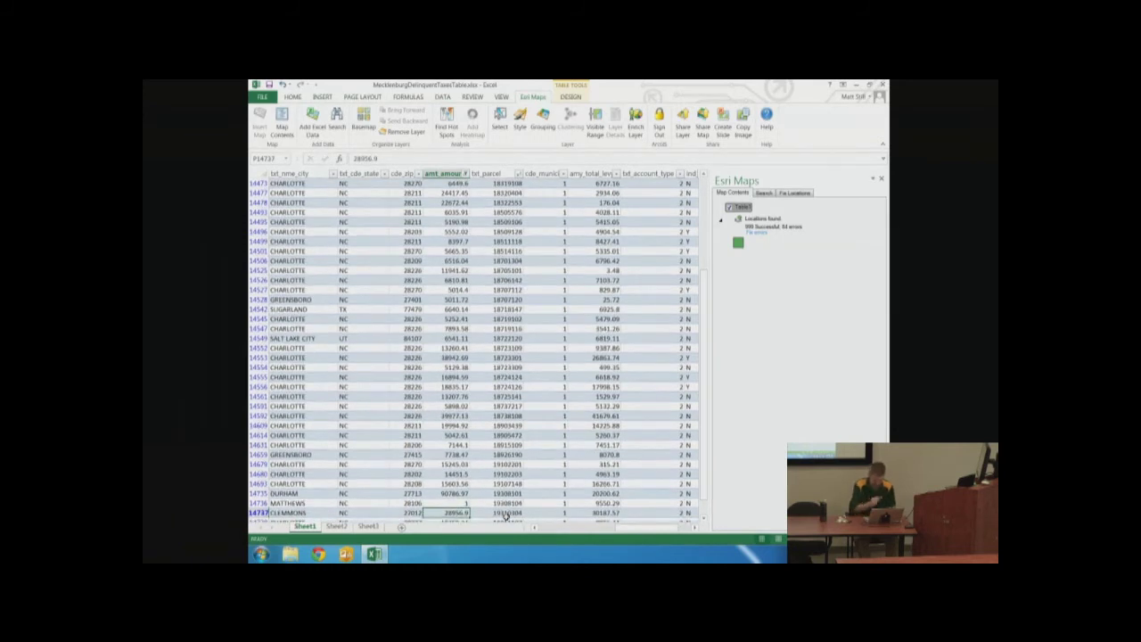
Scroll back to the top of the worksheet
click(584, 532)
click(588, 532)
click(589, 532)
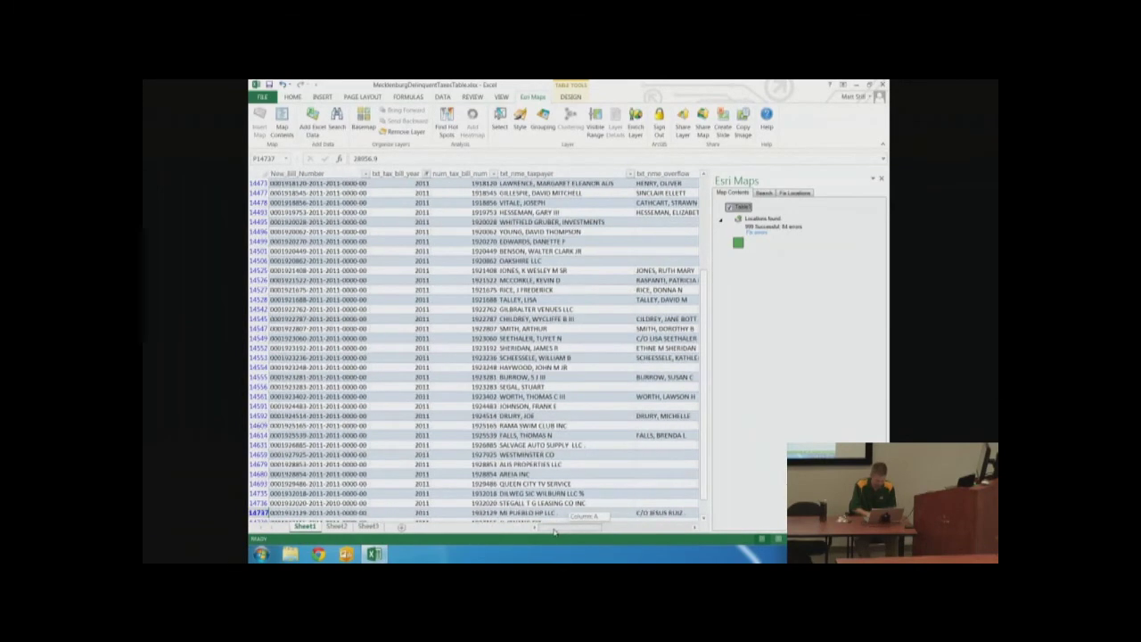
drag(704, 329, 706, 214)
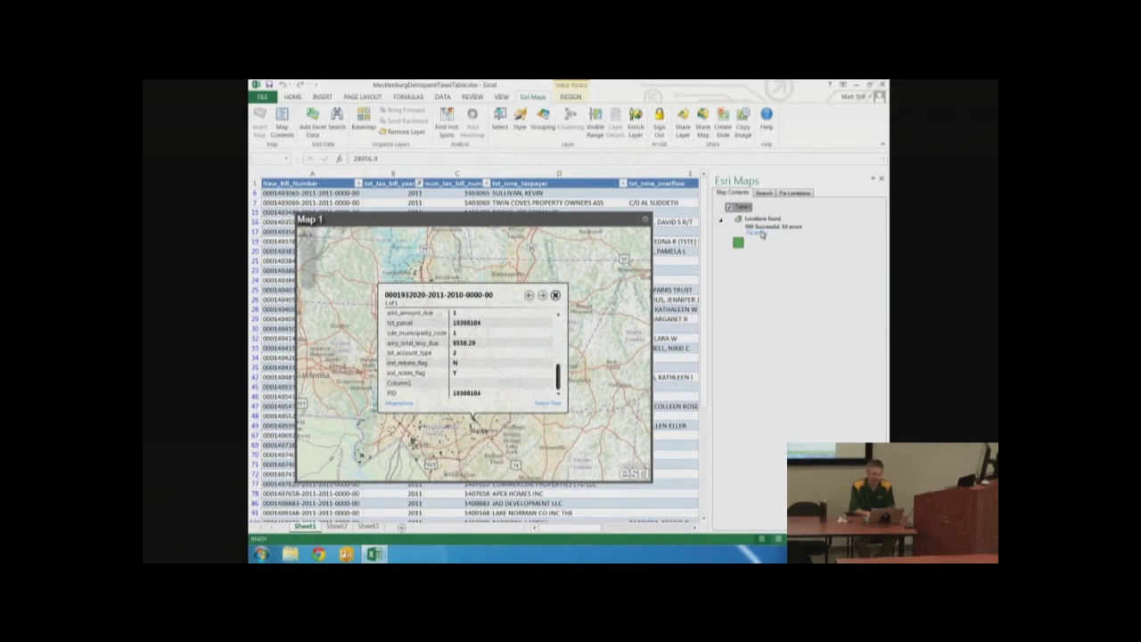
Review the unlocated rows, such as row 21, then close the parcel's attribute popup
click(758, 232)
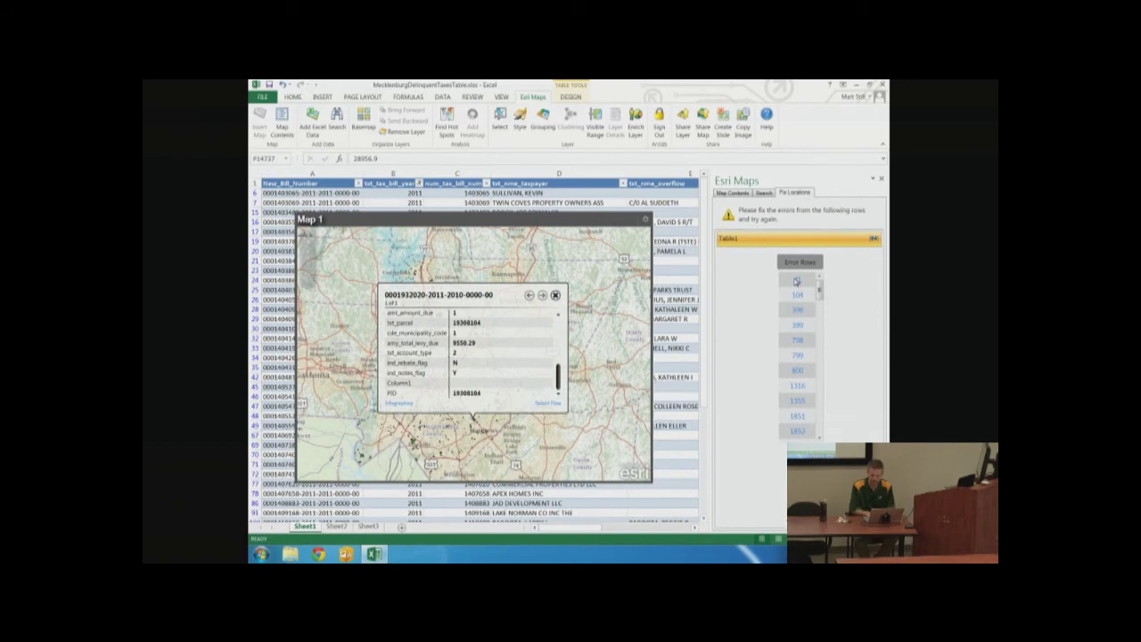
click(796, 281)
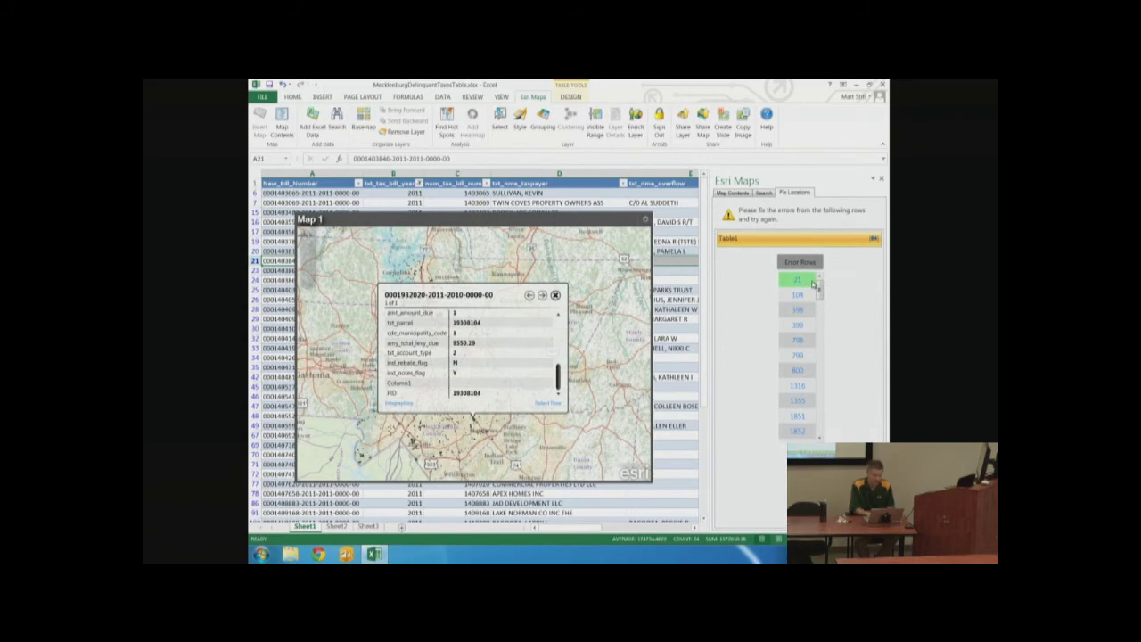
click(745, 193)
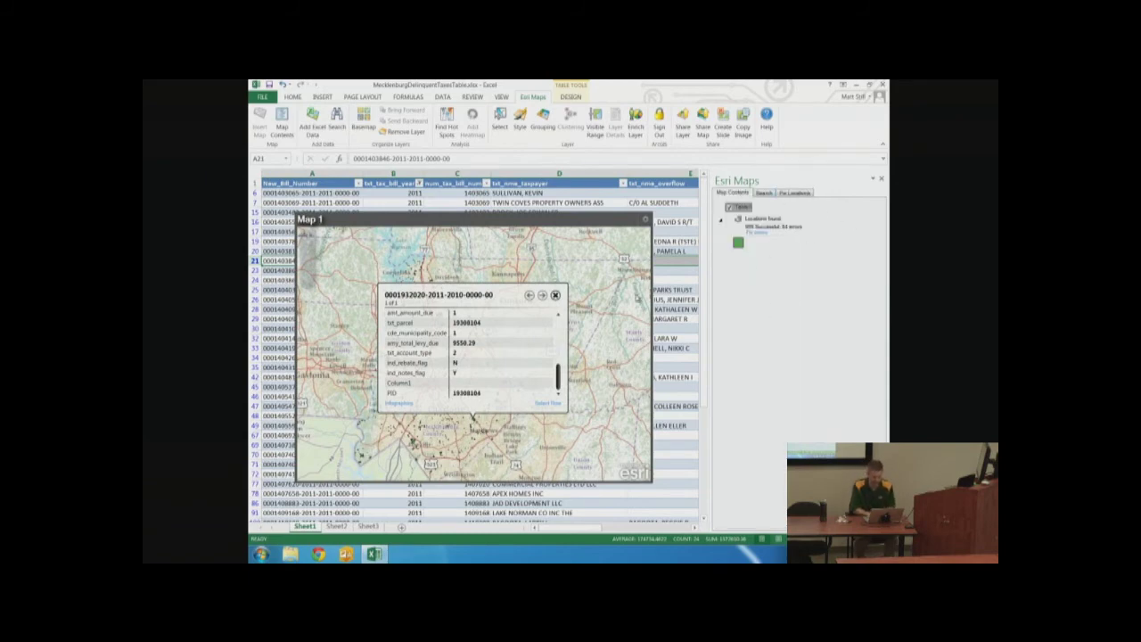
click(556, 296)
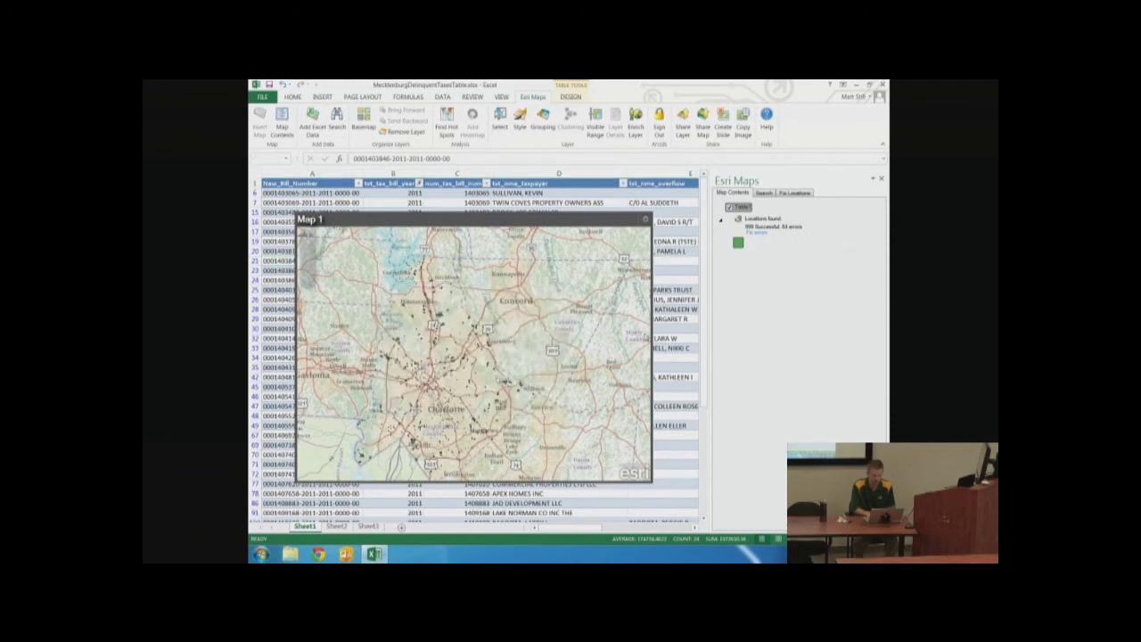
Pan toward Charlotte and zoom in to show a parcel's popup with amount due 50888.08
drag(468, 373, 544, 354)
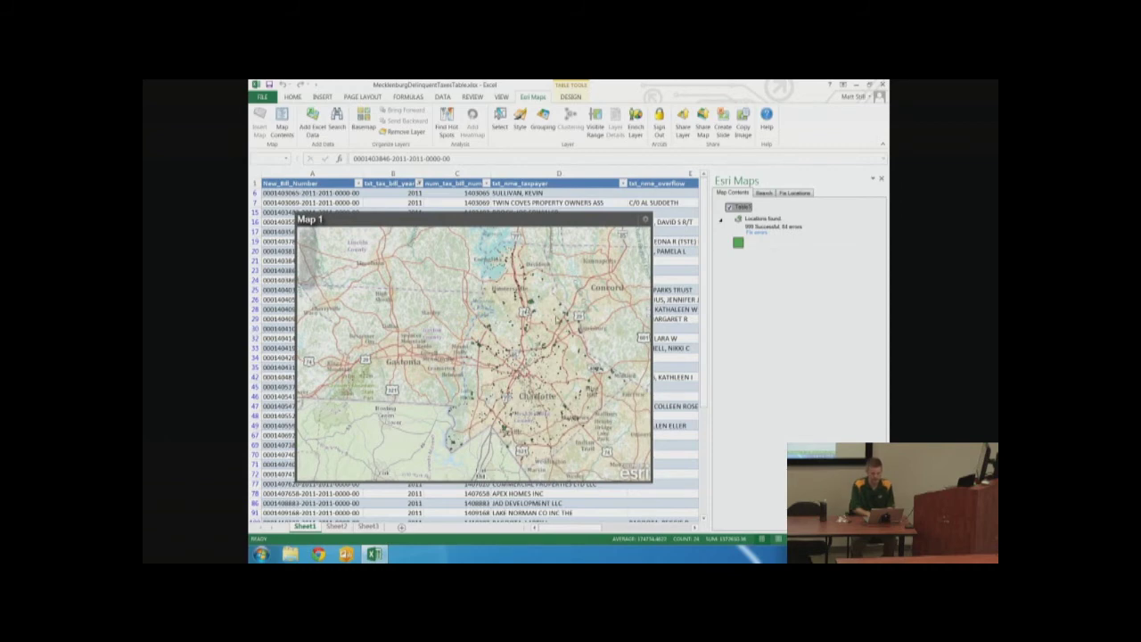
double_click(546, 318)
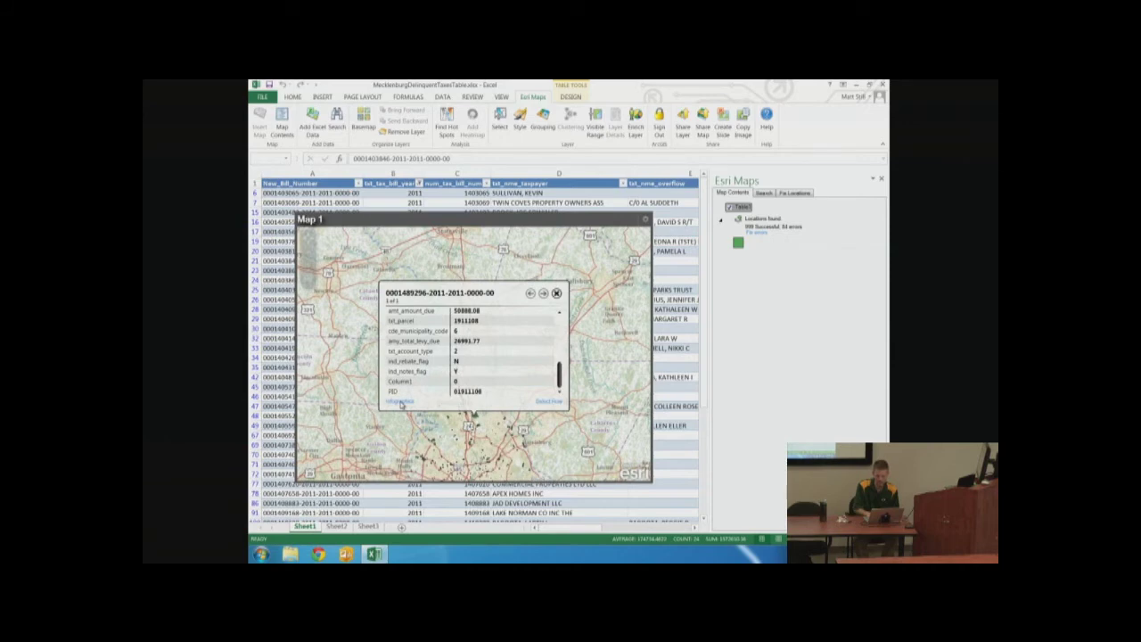
click(400, 401)
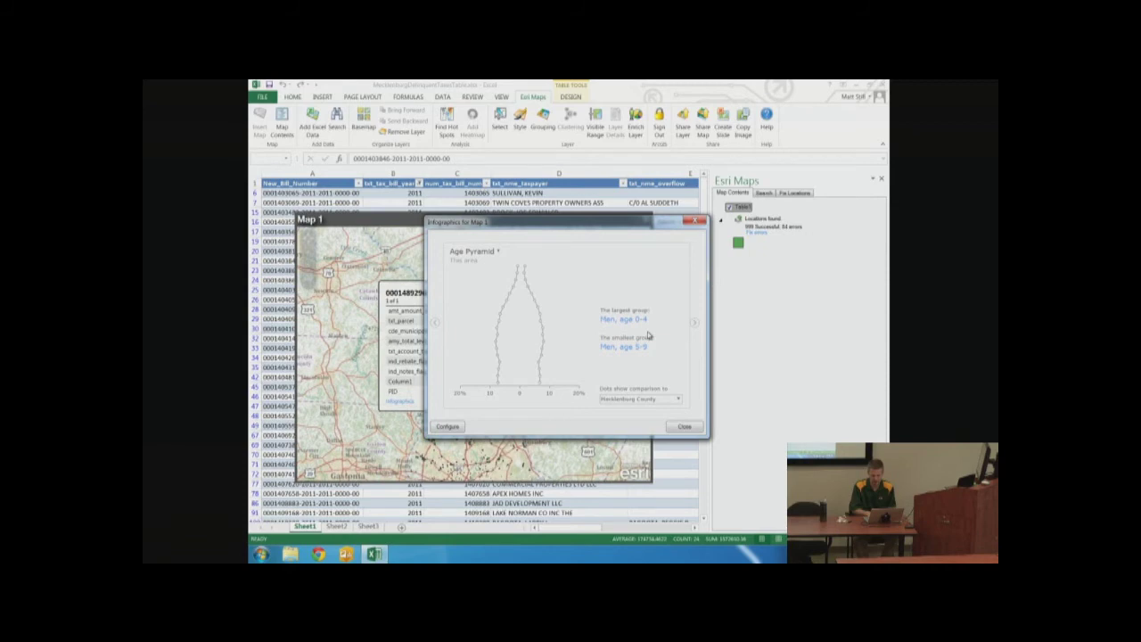
click(696, 324)
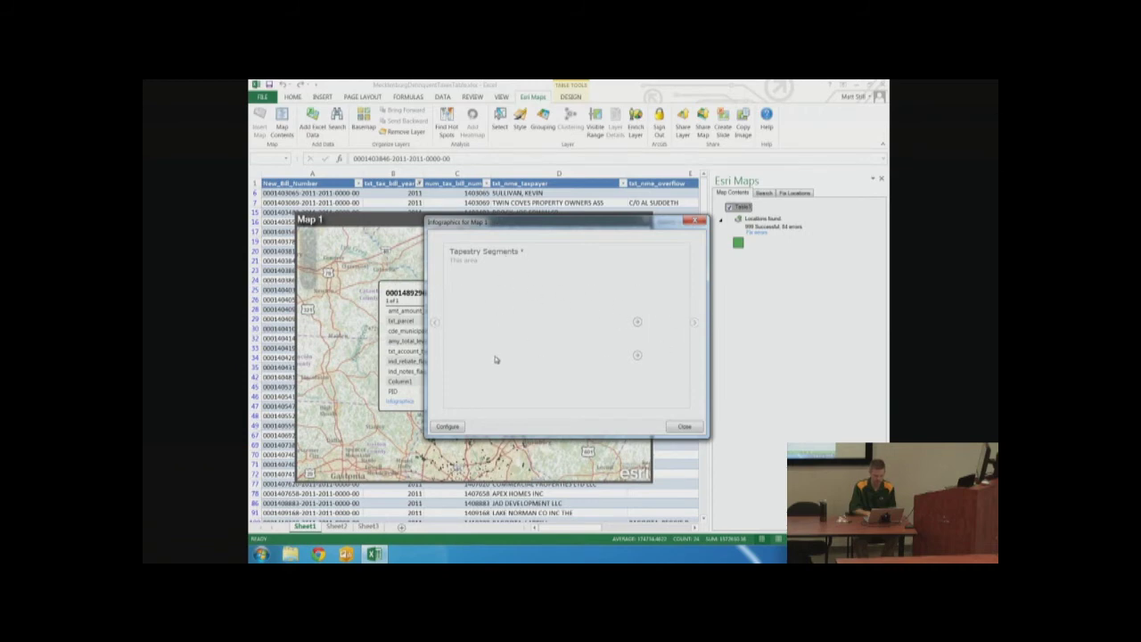
click(694, 323)
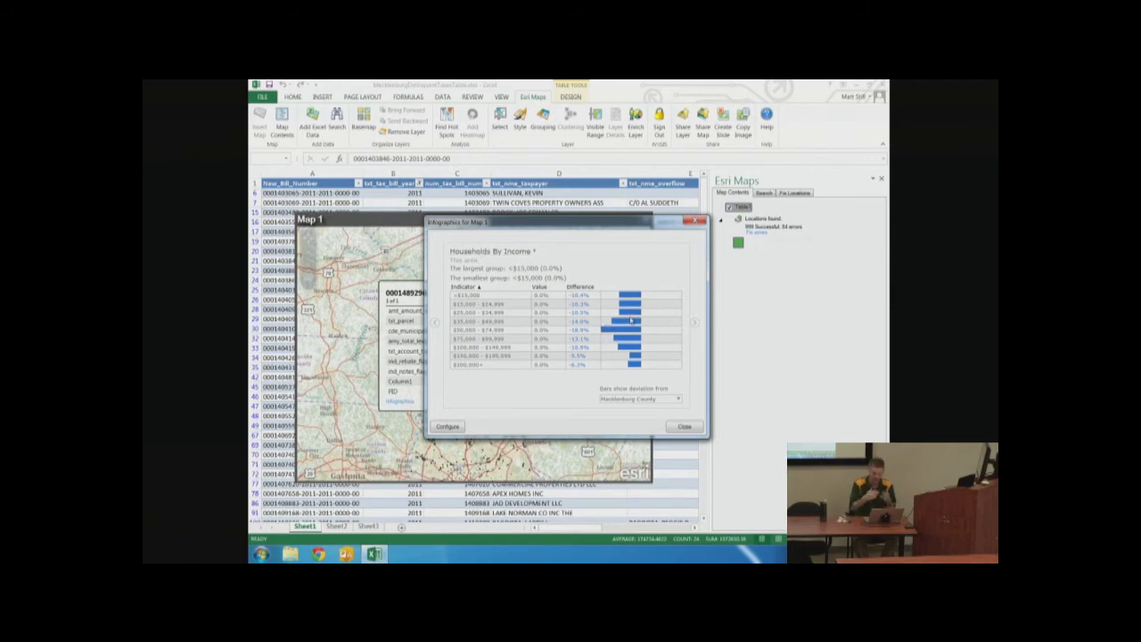
click(694, 323)
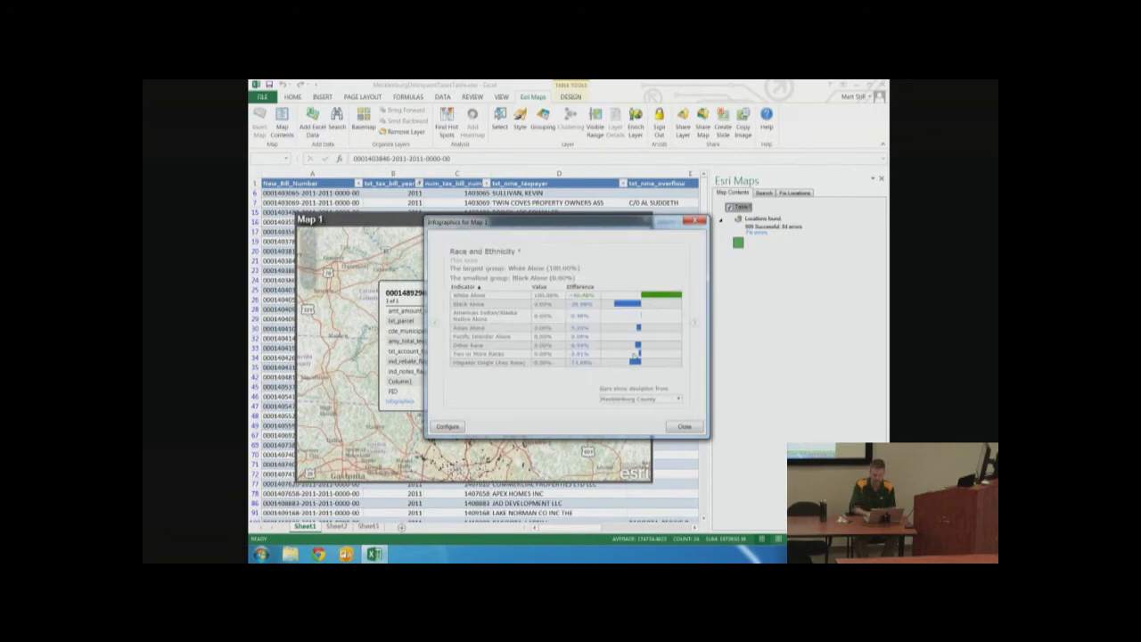
click(695, 324)
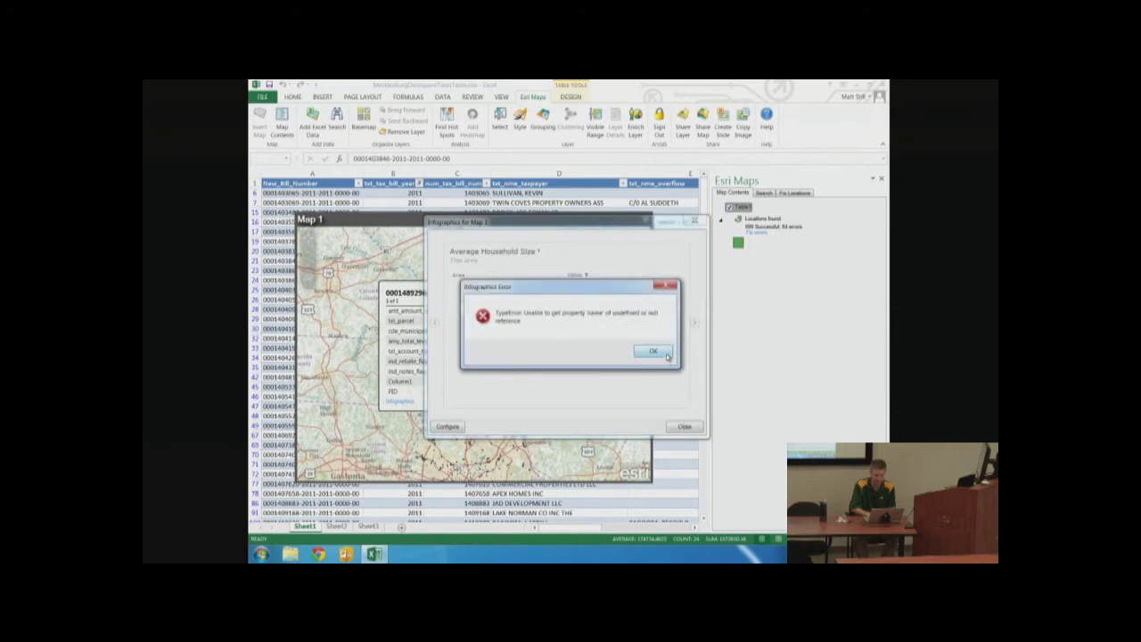
click(652, 352)
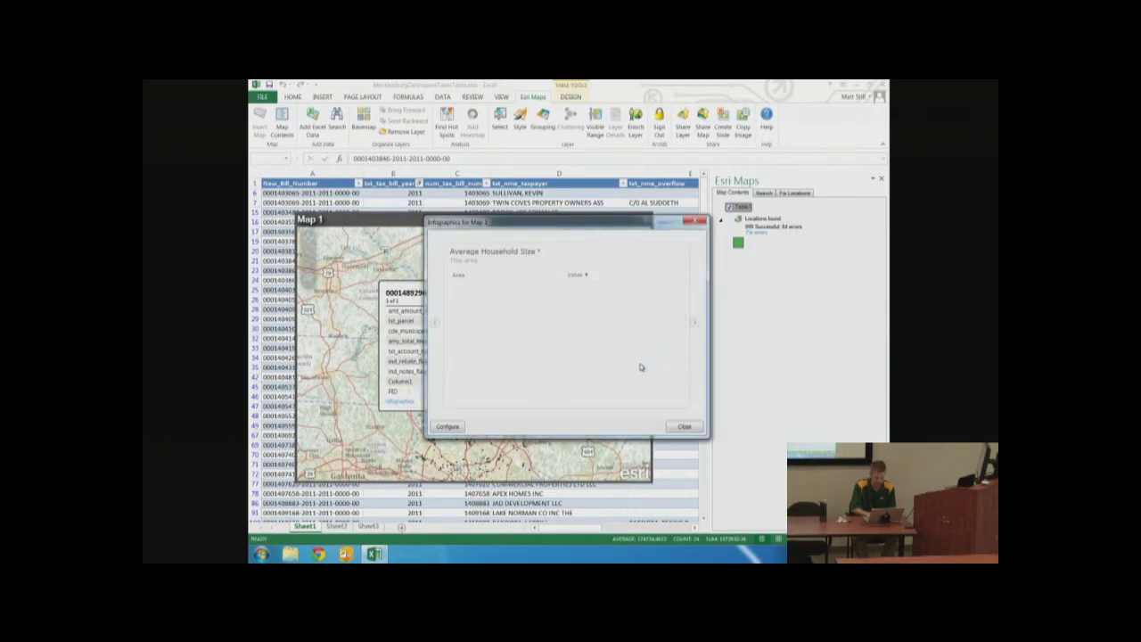
click(695, 323)
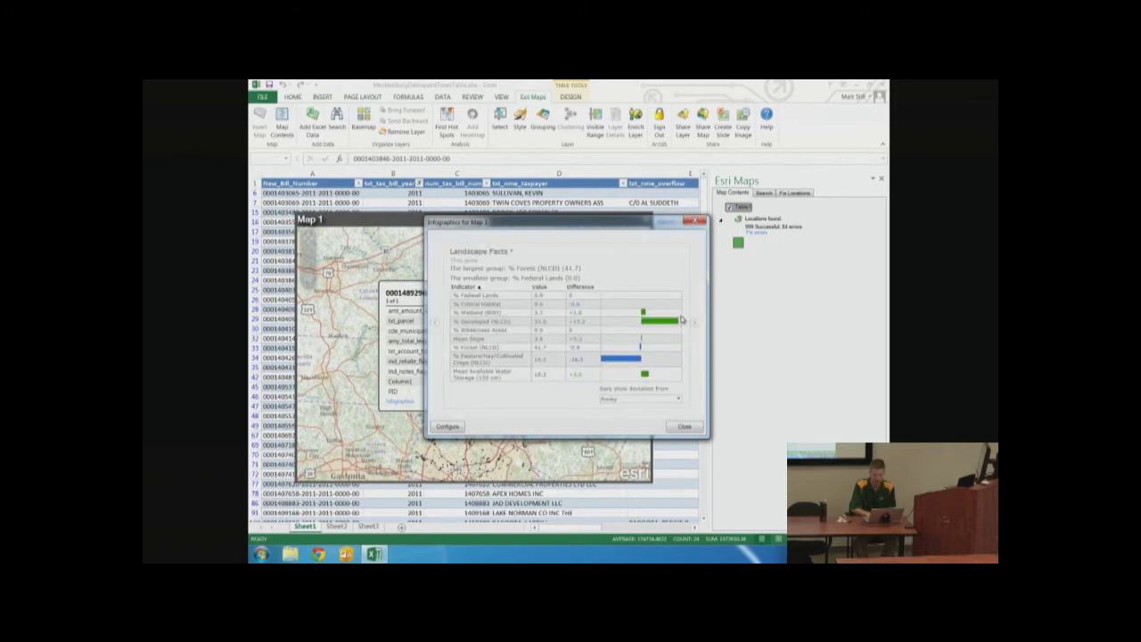
click(683, 427)
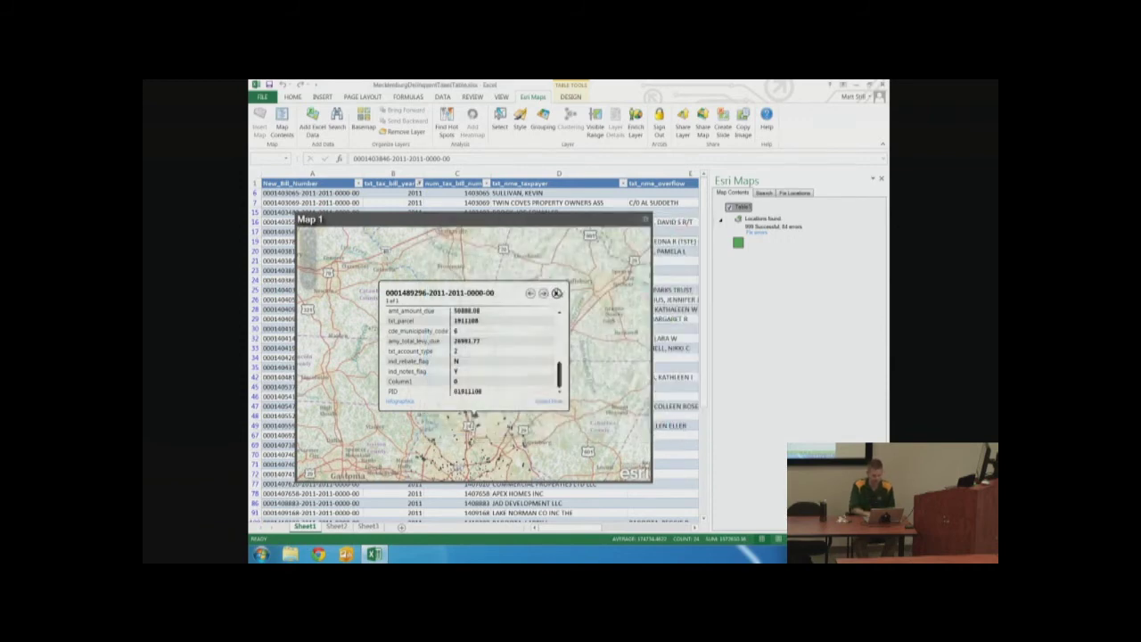
Close the popup, preview the Key Global Facts enrichment variables, then cancel without enriching
click(556, 292)
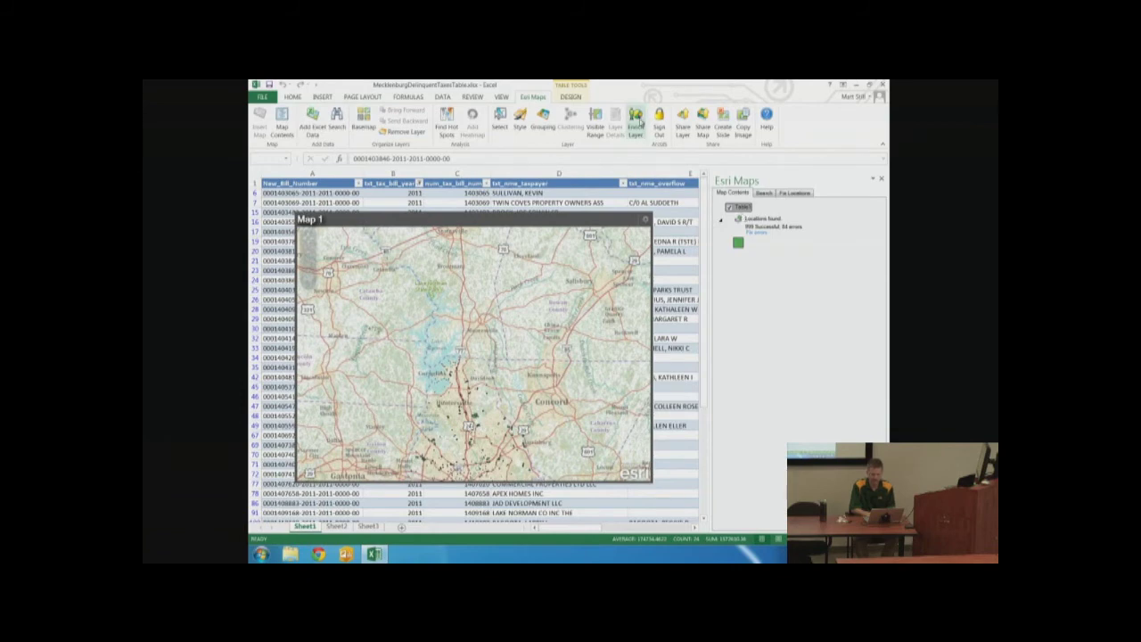
click(635, 120)
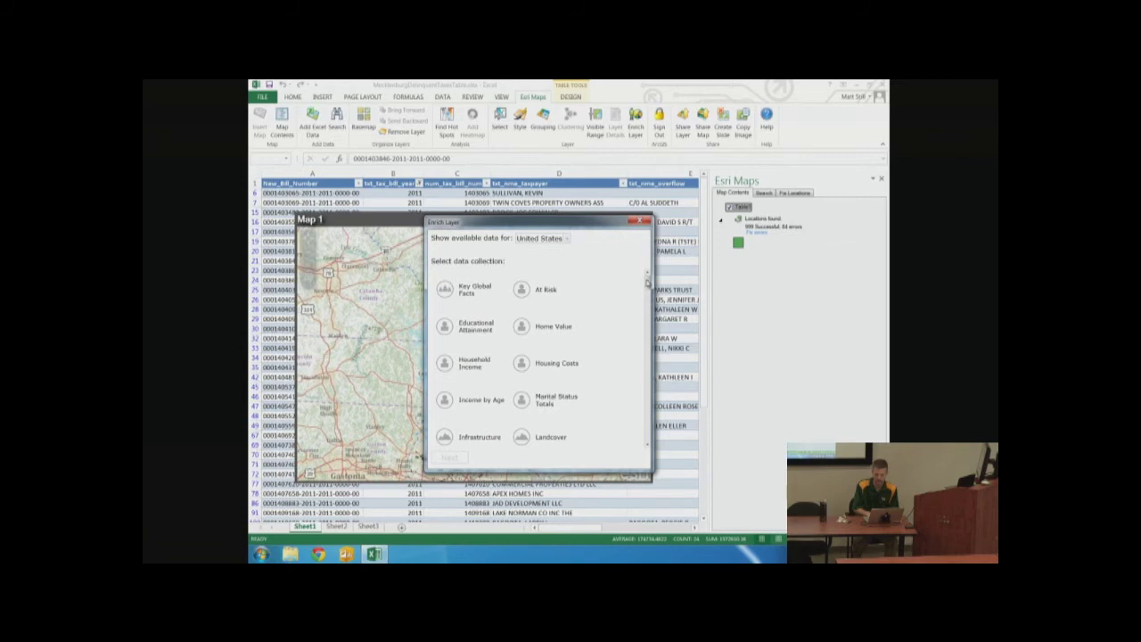
scroll(648, 283, down, 1)
drag(649, 284, 641, 273)
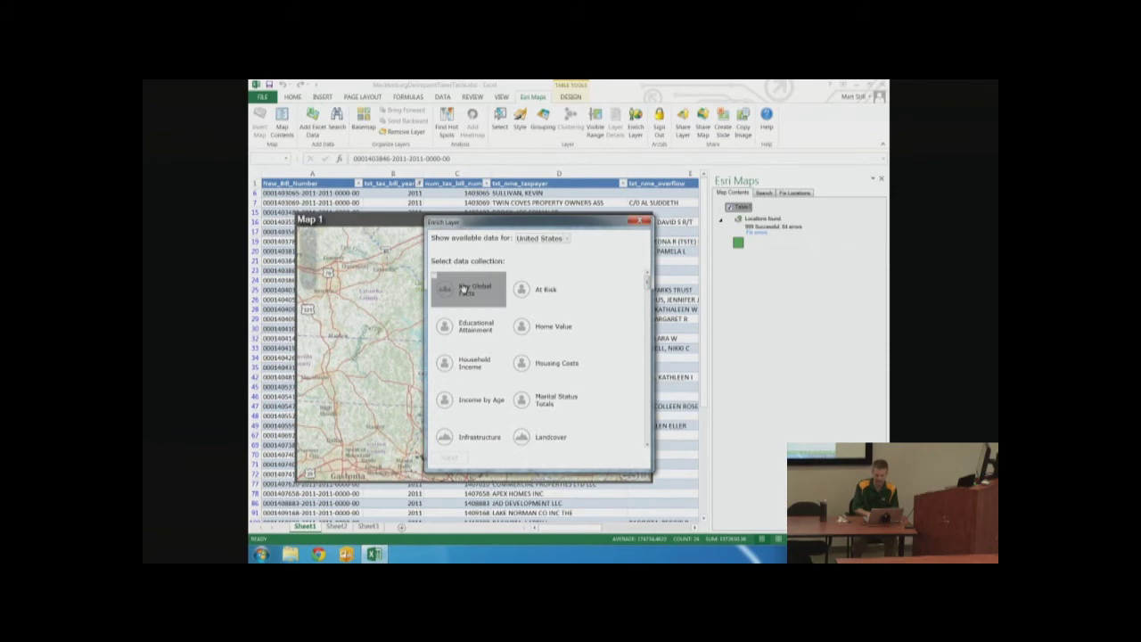
click(463, 290)
click(449, 456)
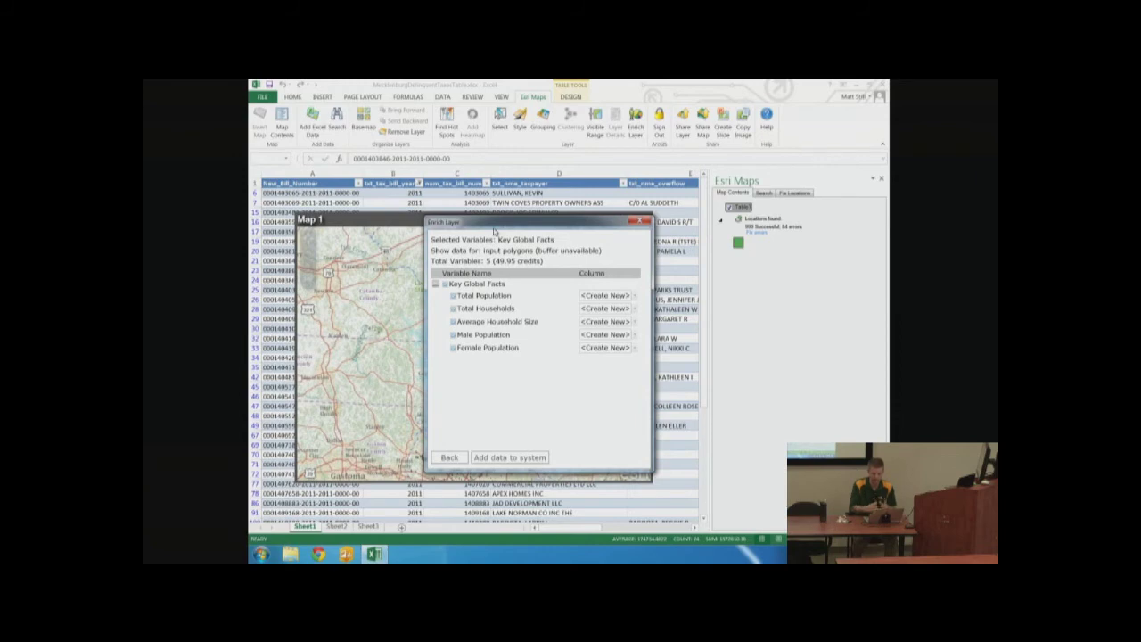
click(642, 222)
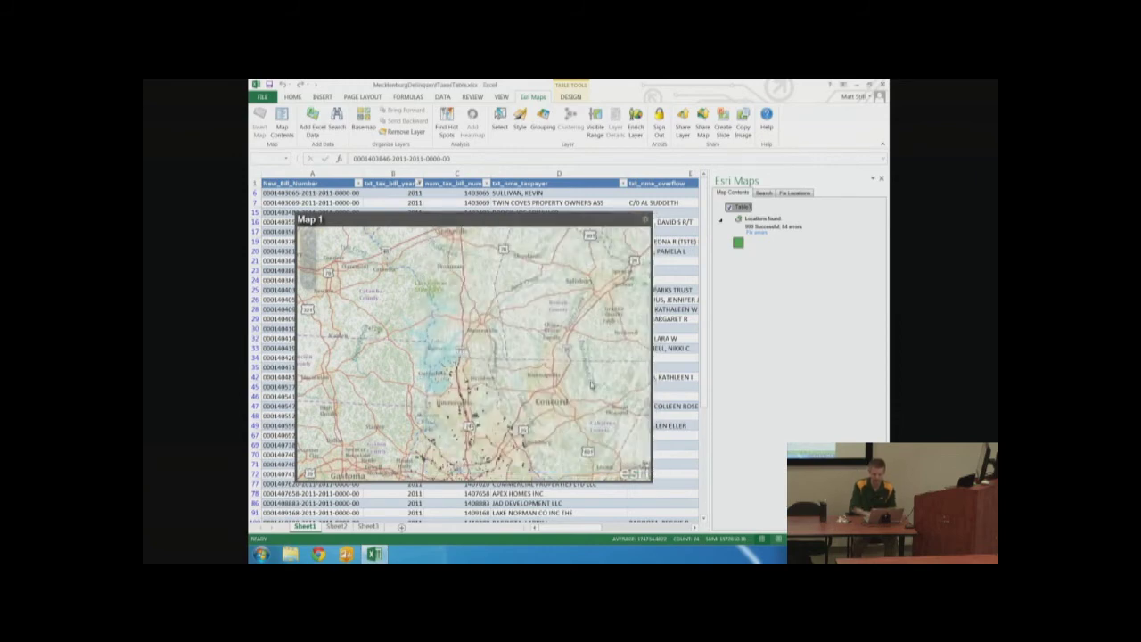
Pan Map 1 so the delinquent parcel points across Charlotte are centred
drag(548, 428, 585, 309)
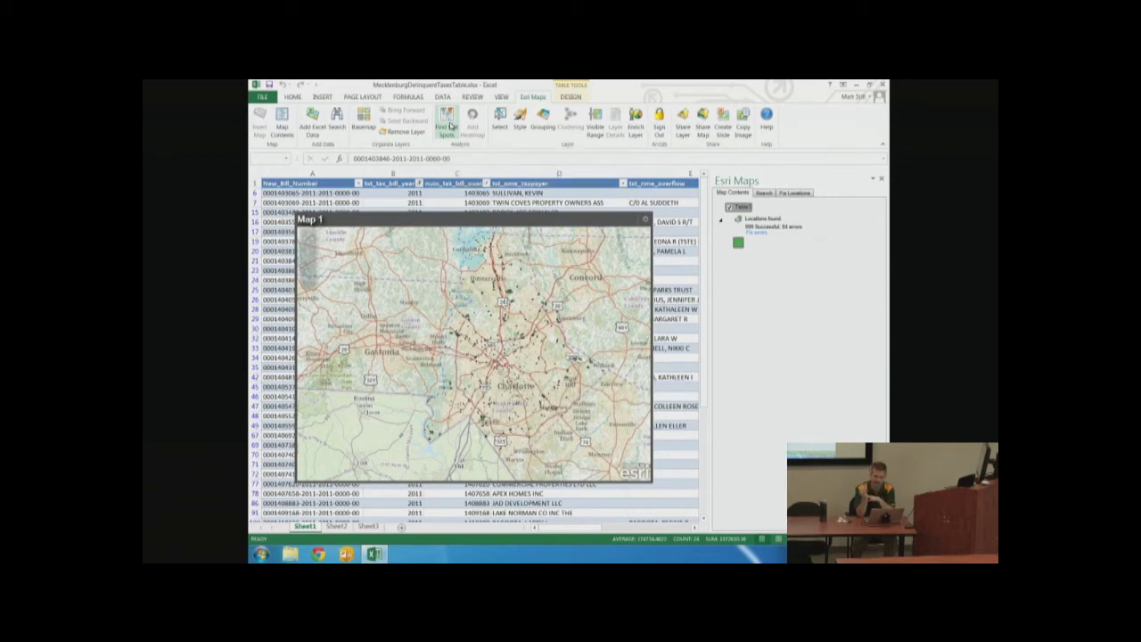
click(450, 125)
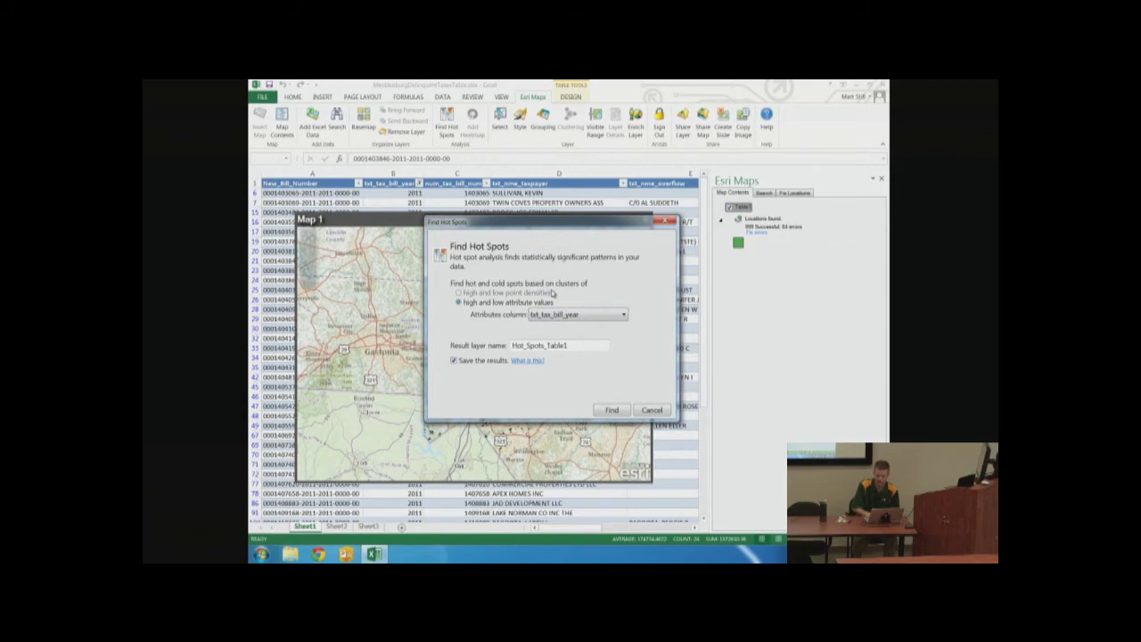
click(557, 314)
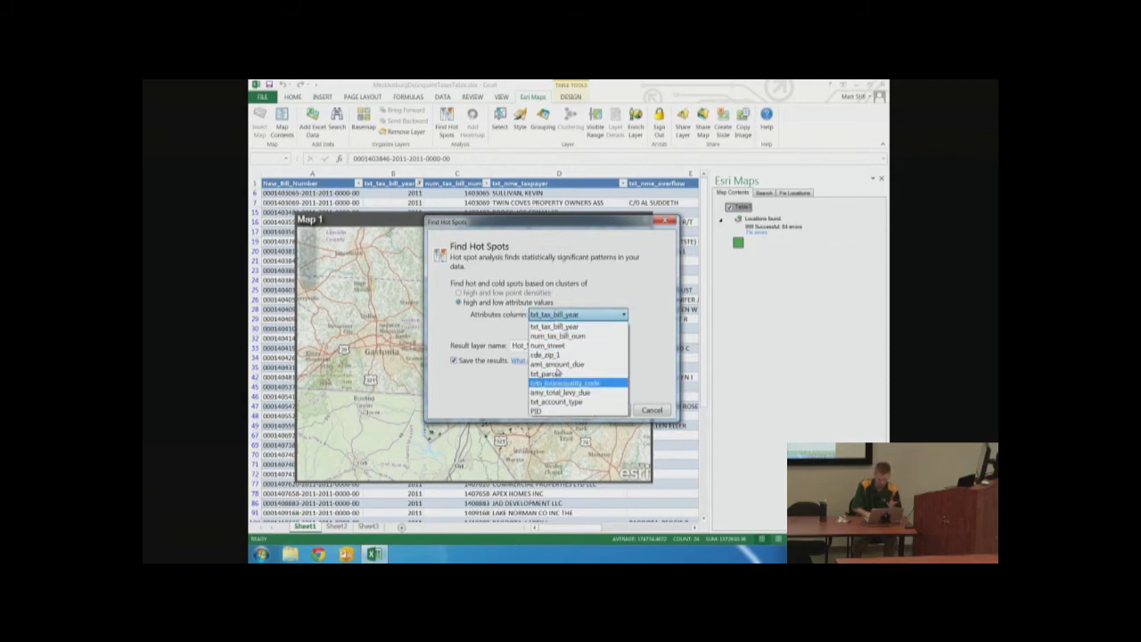
click(500, 320)
click(648, 410)
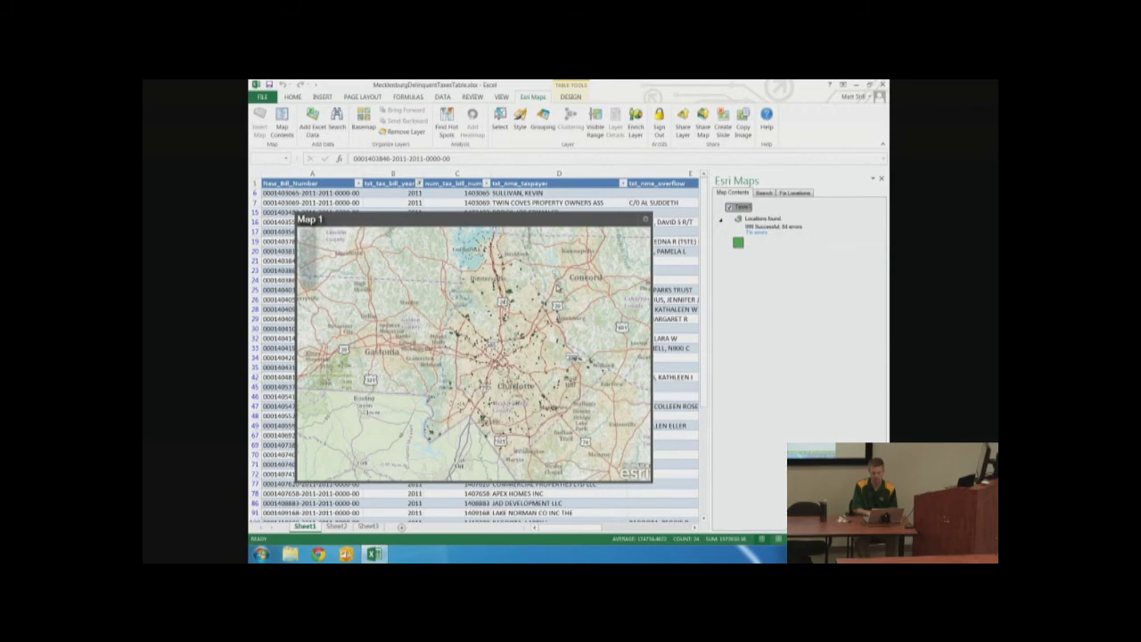
Rename the Table1 layer to 'Delinquent Taxes'
click(745, 208)
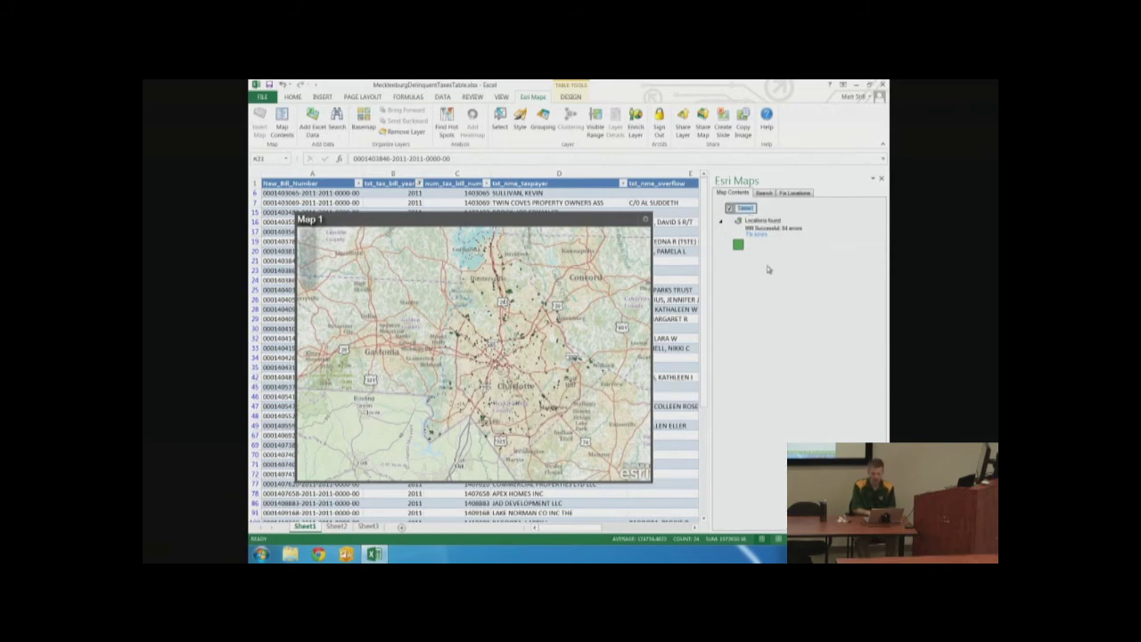
text(Delinquent)
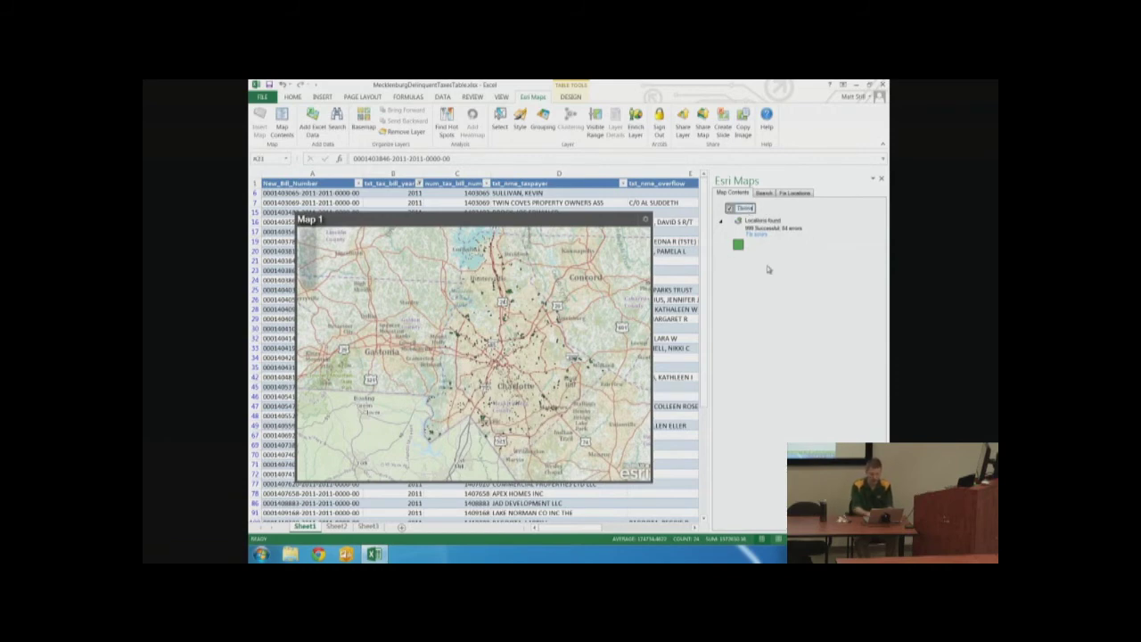
text( Taxes)
key(Return)
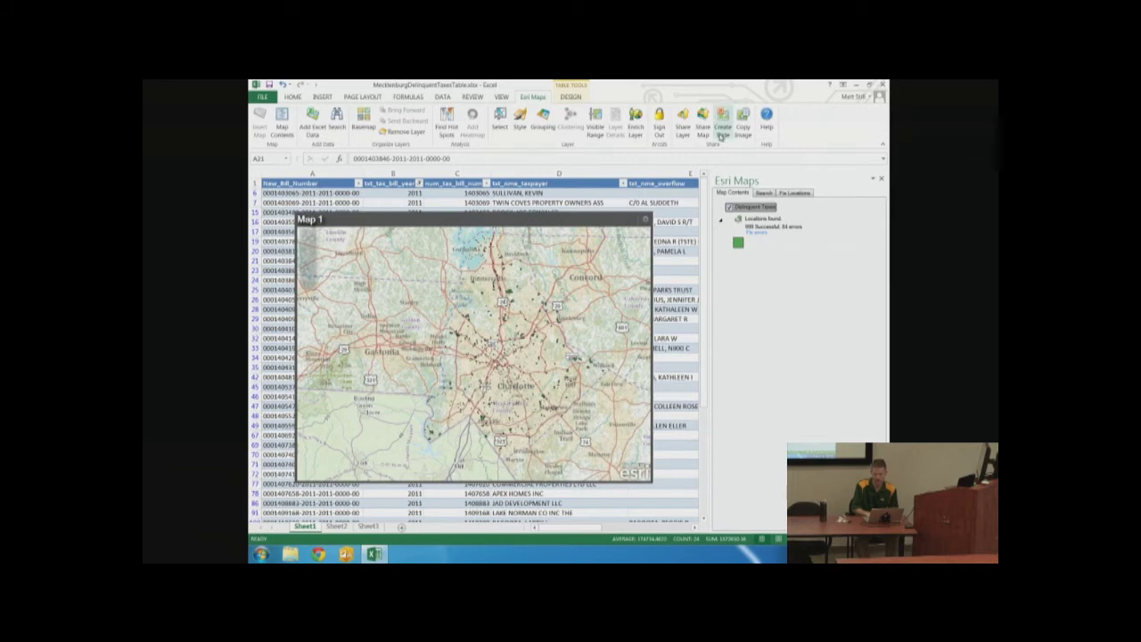
Share the map titled 'Meck Delinquent Taxes Map' with tags mecklenburg, land records, property
click(704, 127)
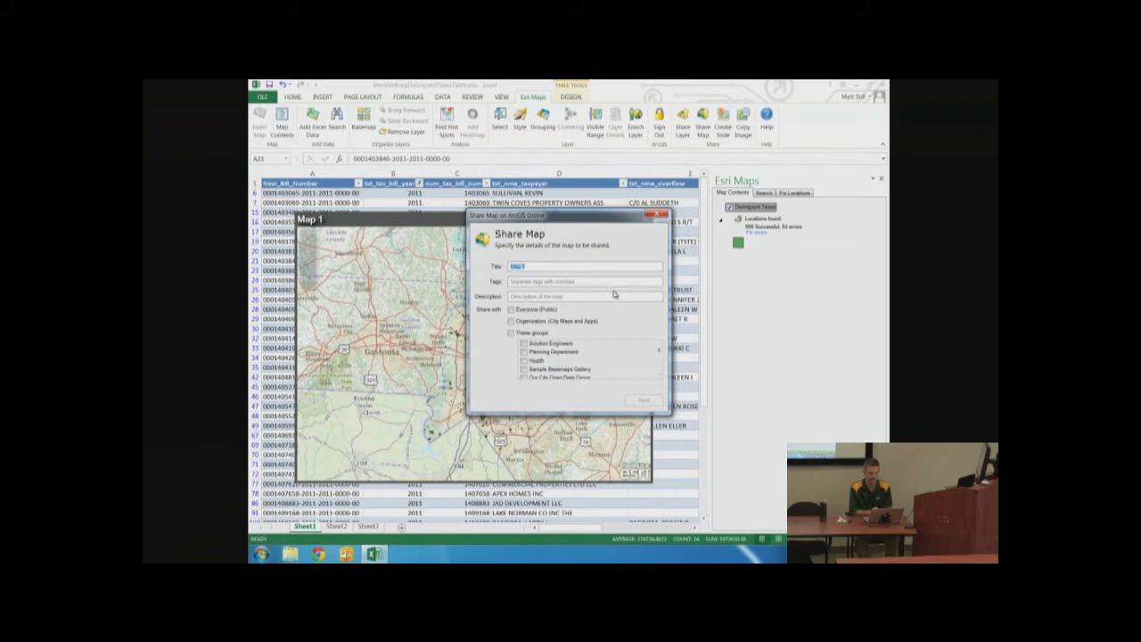
text(Meck Delinquent)
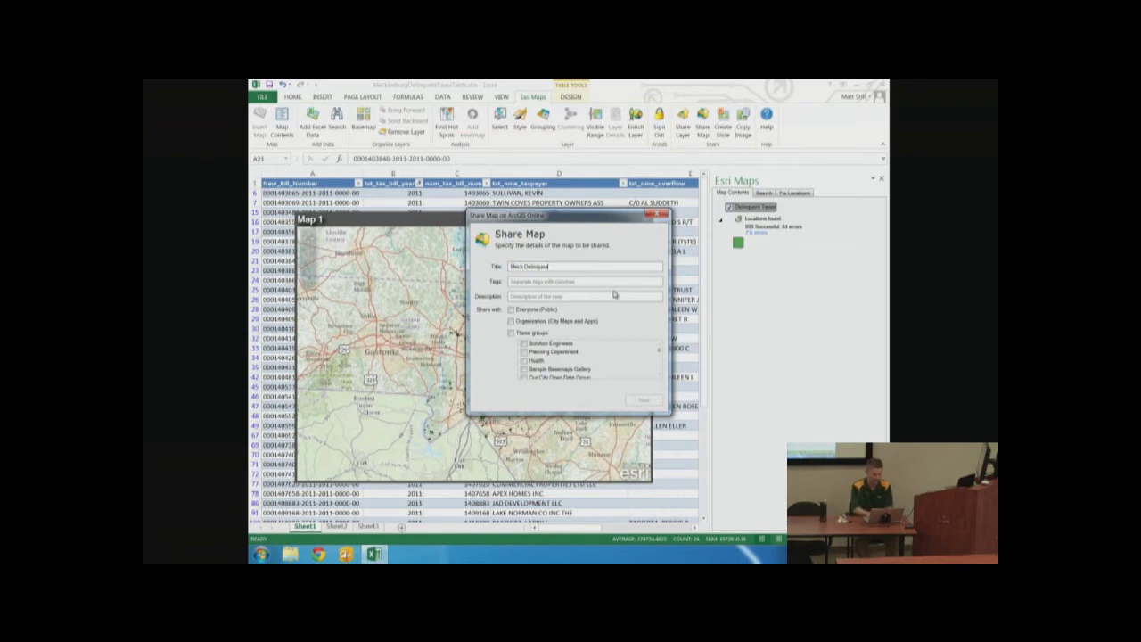
text( Taxes Map)
key(Tab)
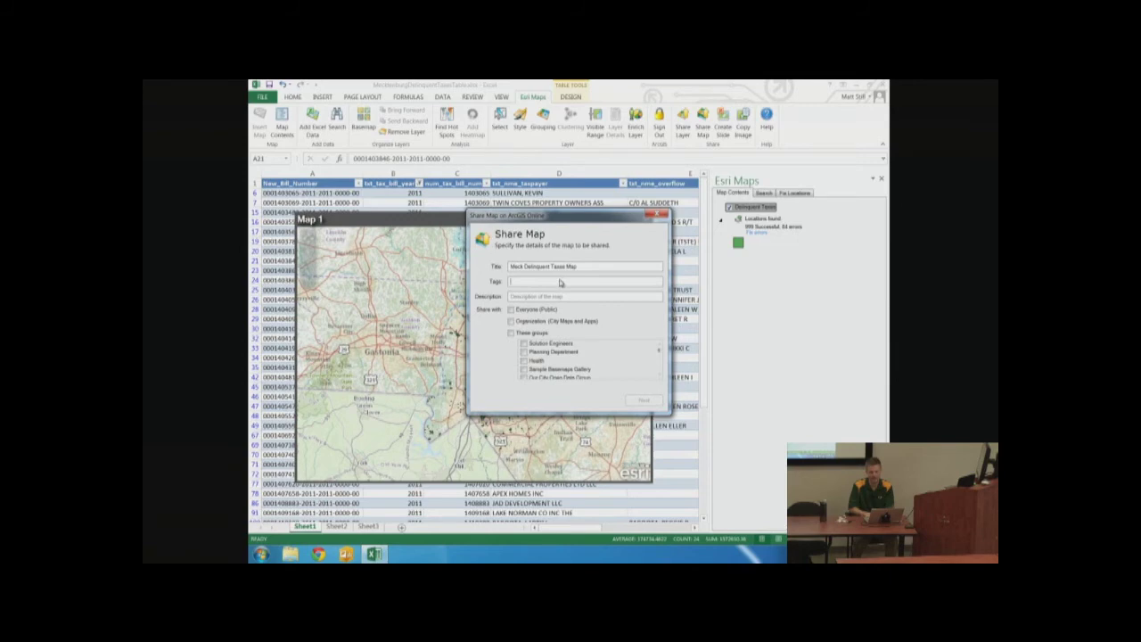
text(tacklenburg)
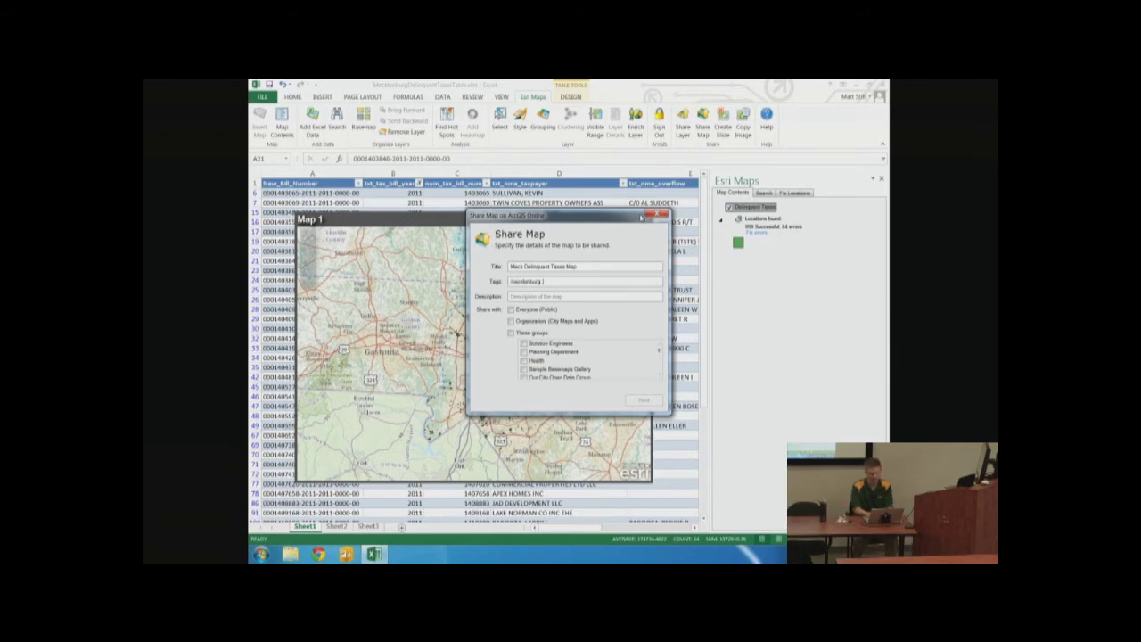
text(, land records, property)
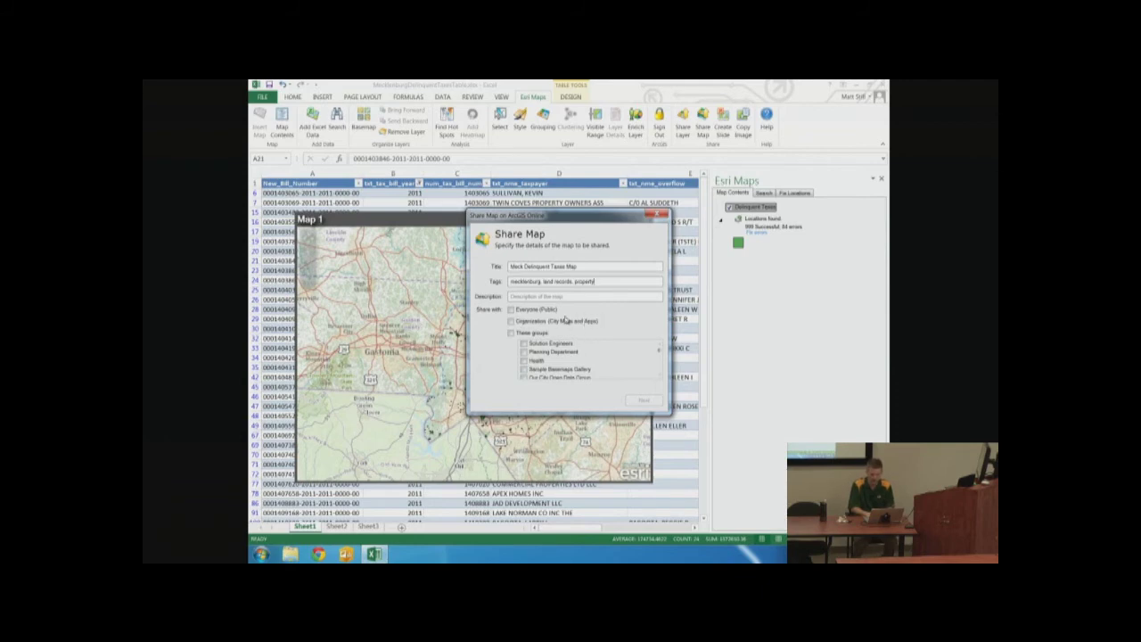
Share with the organization, copy 'Meck Delinquent Taxes Map' into Description, and continue
click(512, 321)
click(572, 298)
drag(596, 269, 462, 268)
key(ctrl+c)
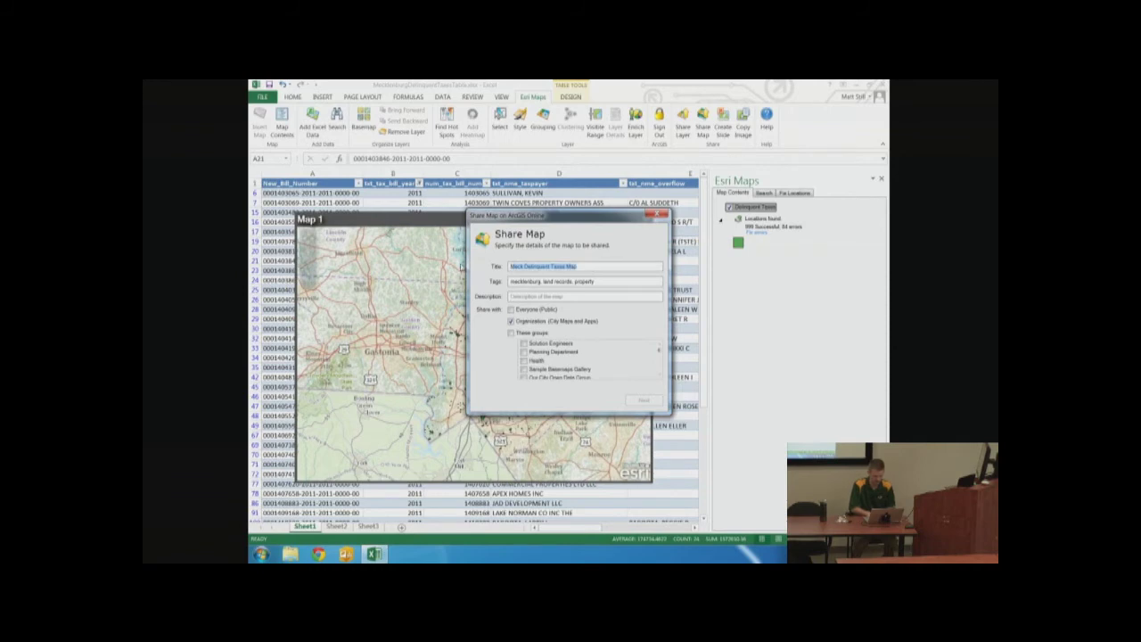
click(518, 295)
key(ctrl+v)
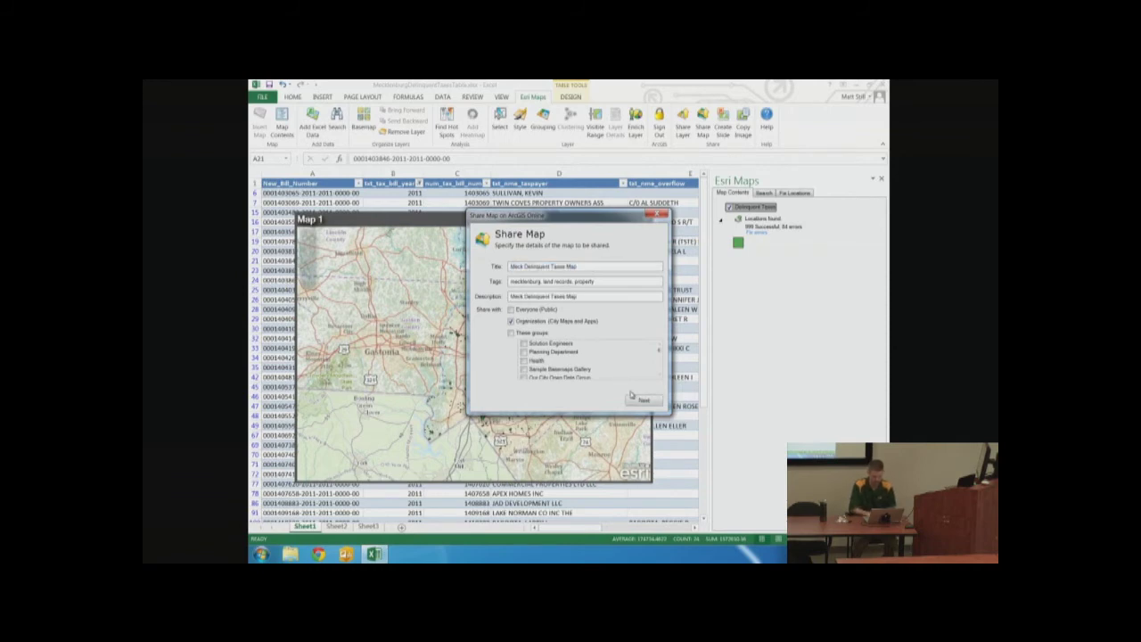
click(638, 400)
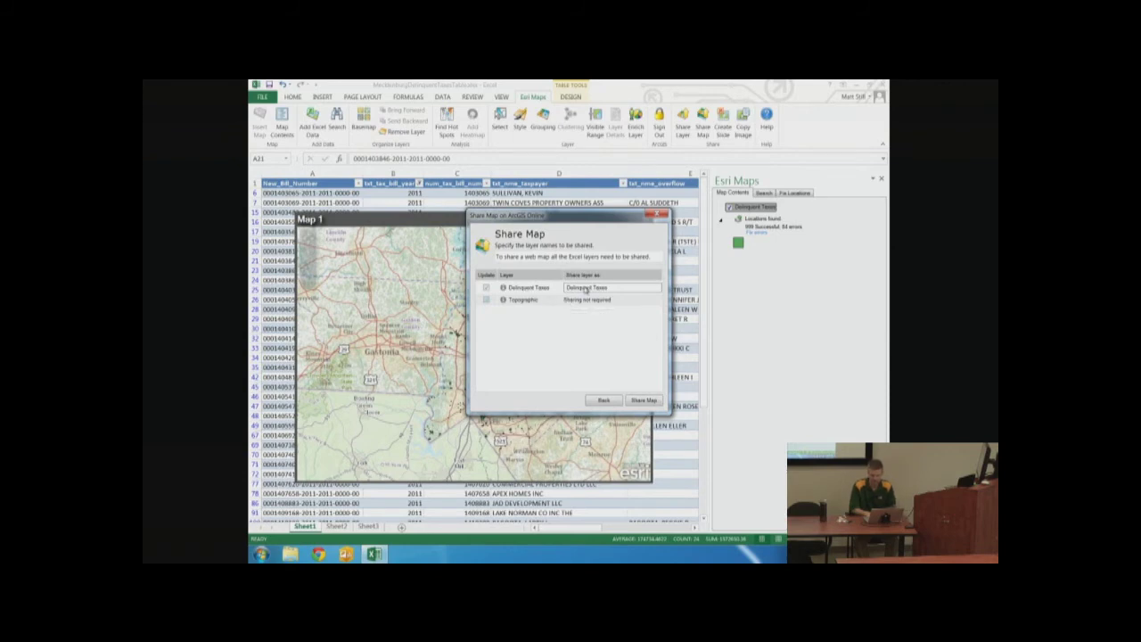
Share Map 1 with its Delinquent Taxes layer to ArcGIS Online
click(614, 288)
click(642, 400)
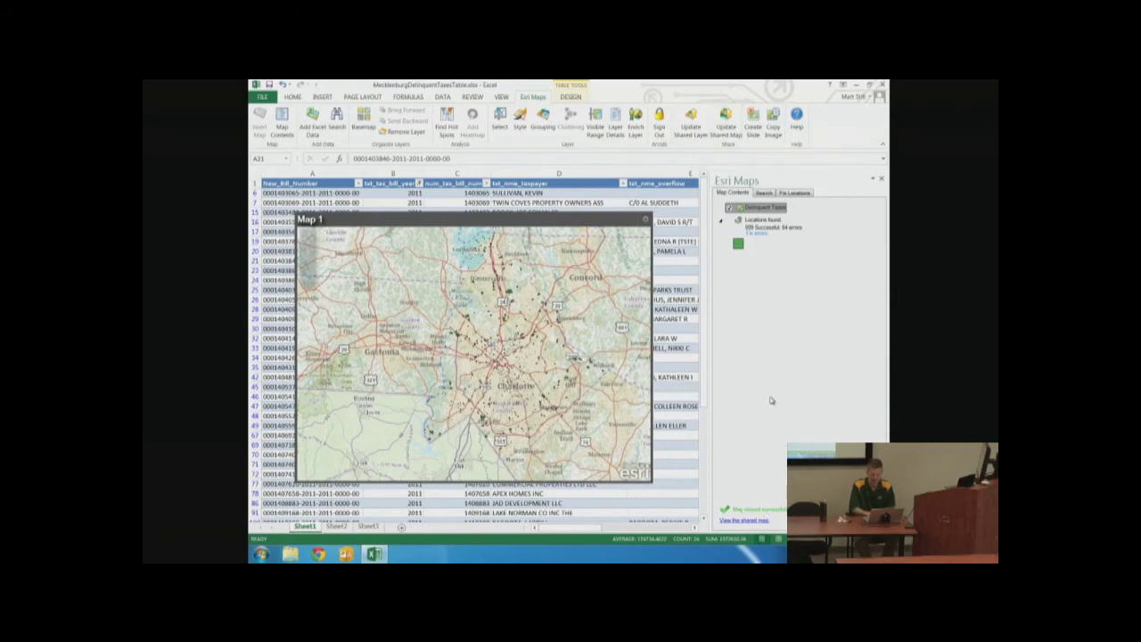
In Chrome, page through My Content to Meck Delinquent Taxes Map and open it in the map viewer
key(ctrl+Left)
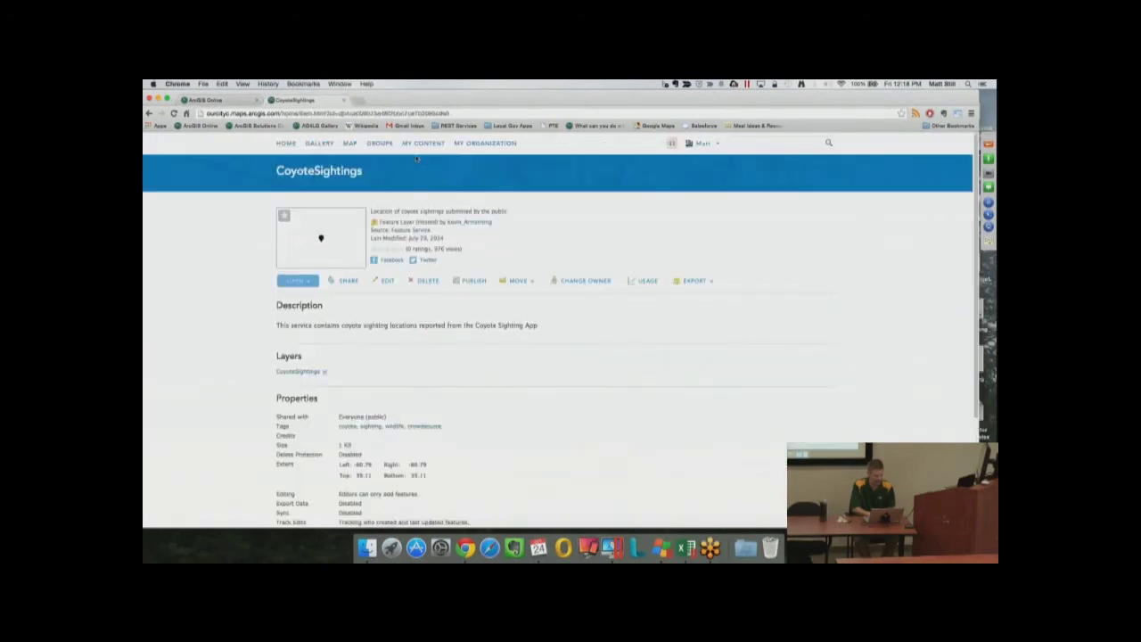
click(417, 144)
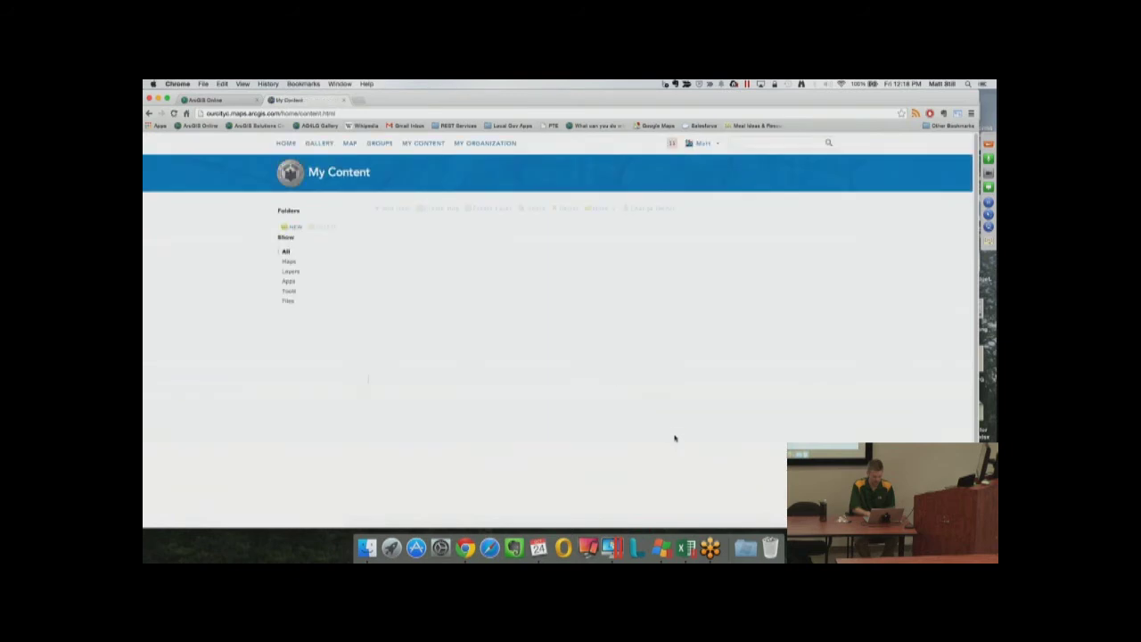
scroll(749, 471, down, 5)
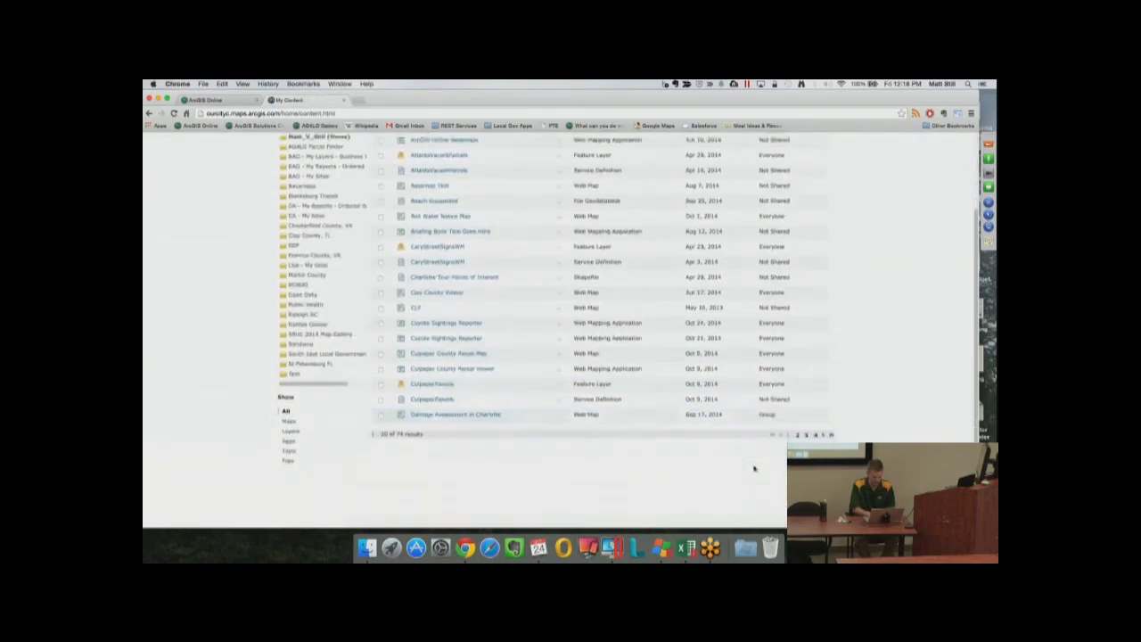
click(806, 436)
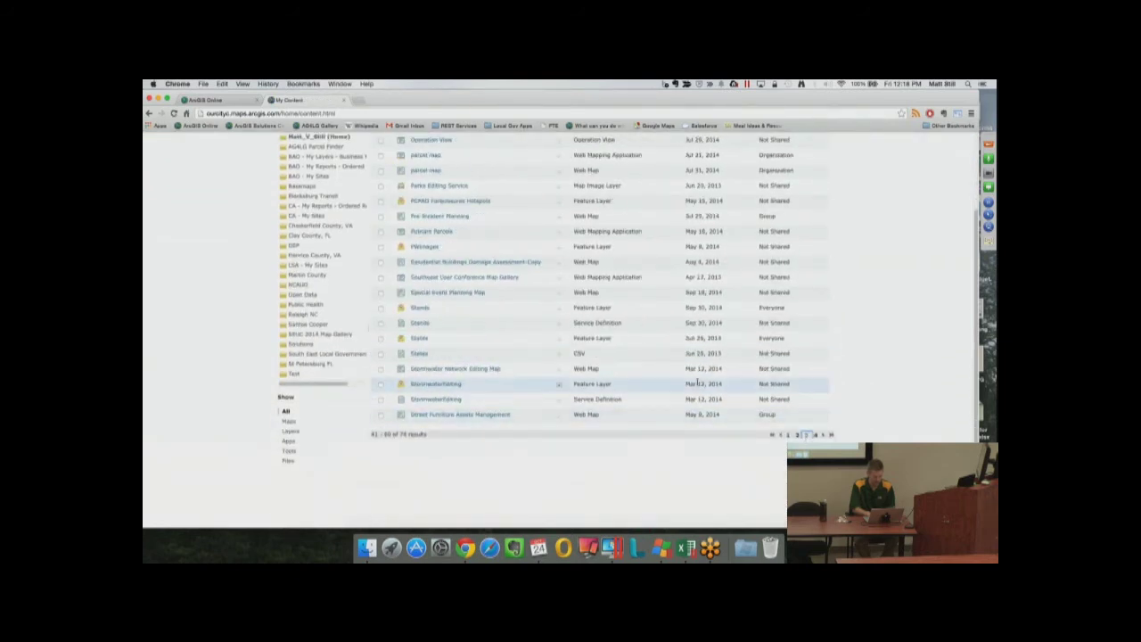
scroll(694, 377, up, 3)
scroll(691, 375, down, 3)
click(797, 417)
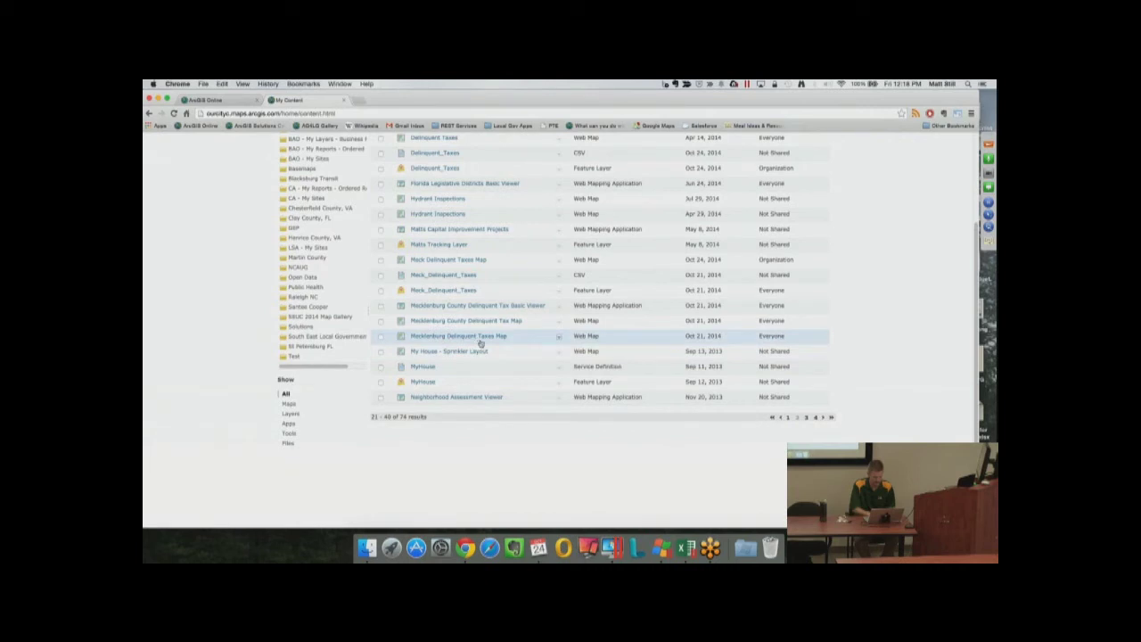
click(559, 259)
click(562, 276)
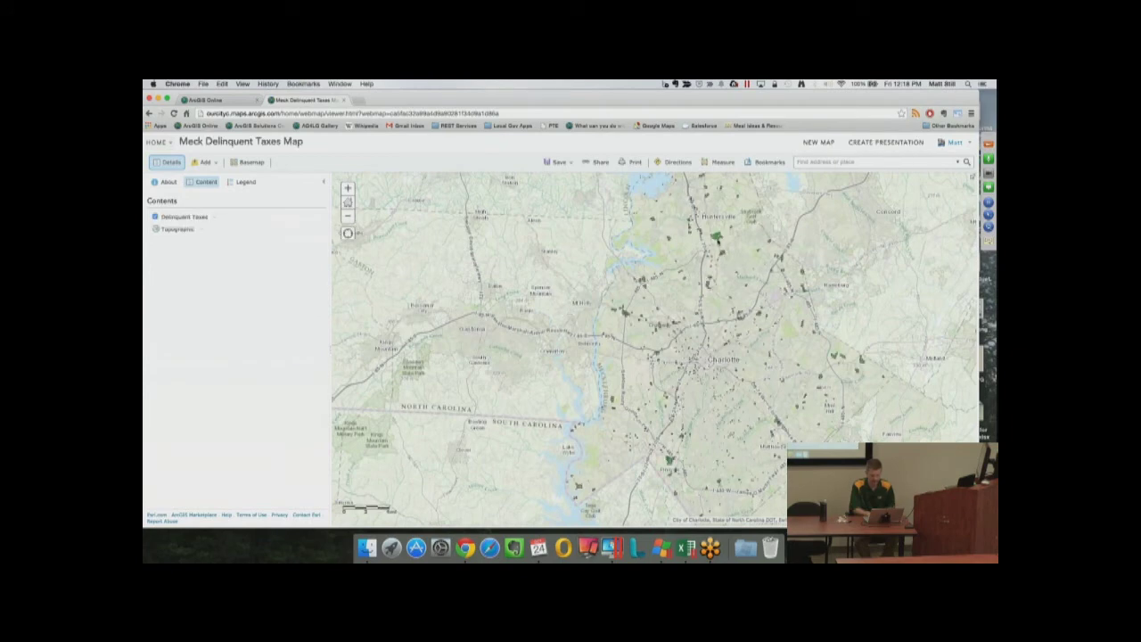
click(716, 237)
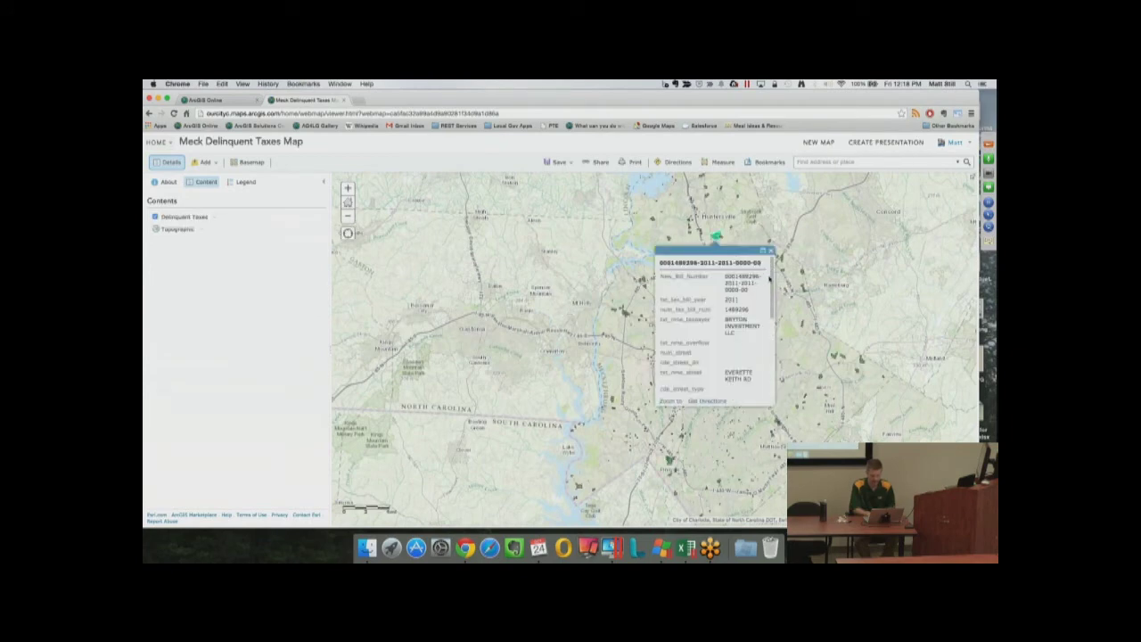
click(770, 250)
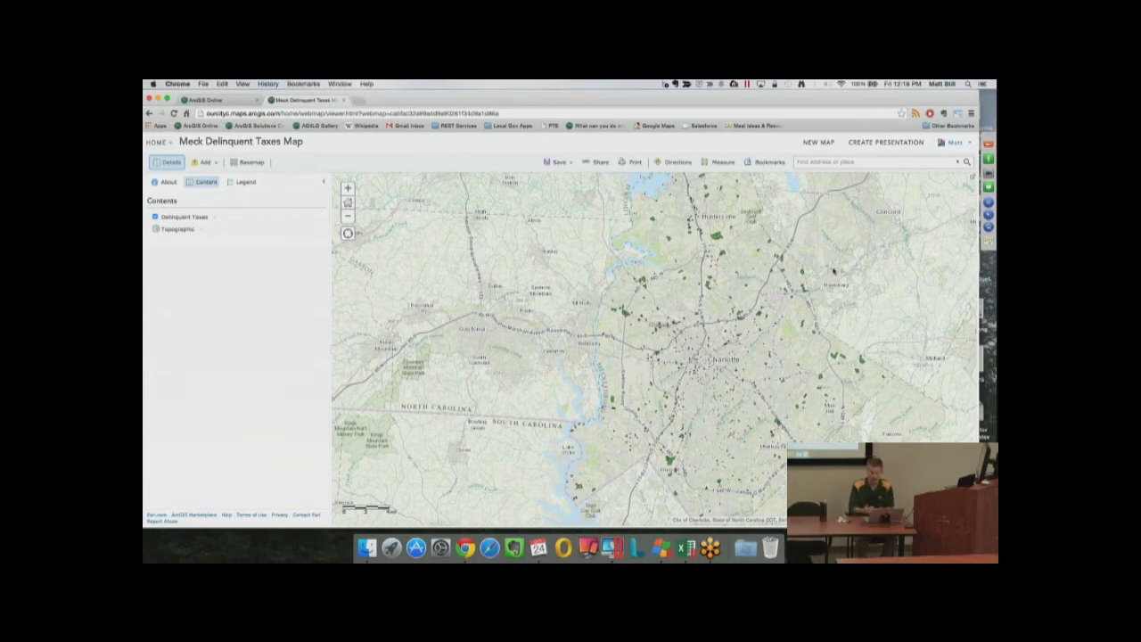
drag(846, 397, 791, 392)
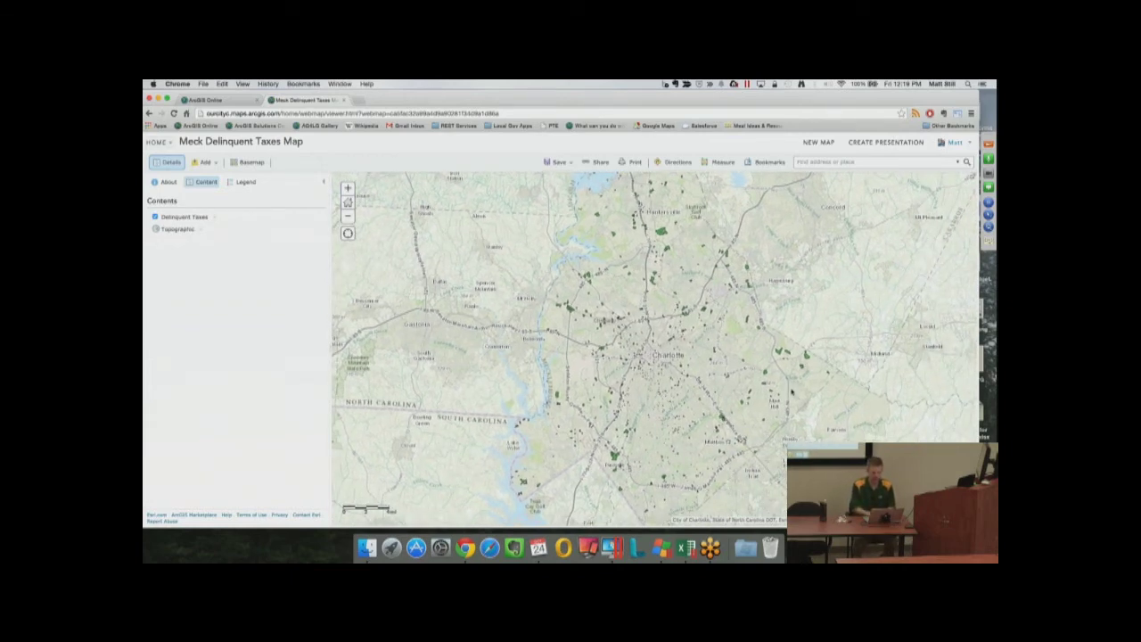
click(662, 233)
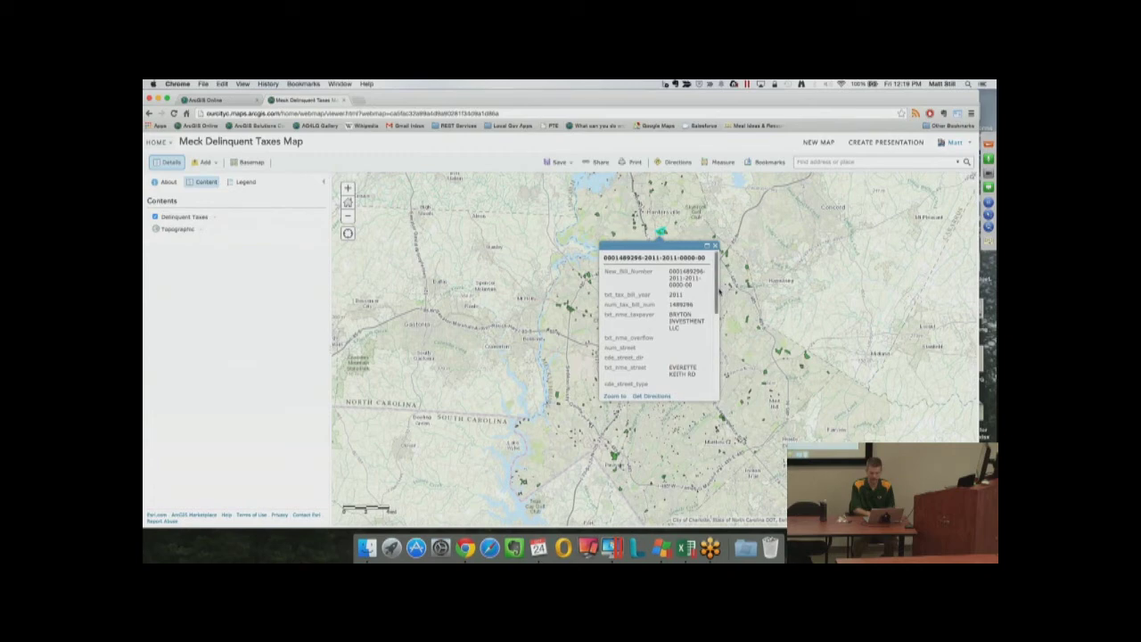
drag(718, 290, 718, 325)
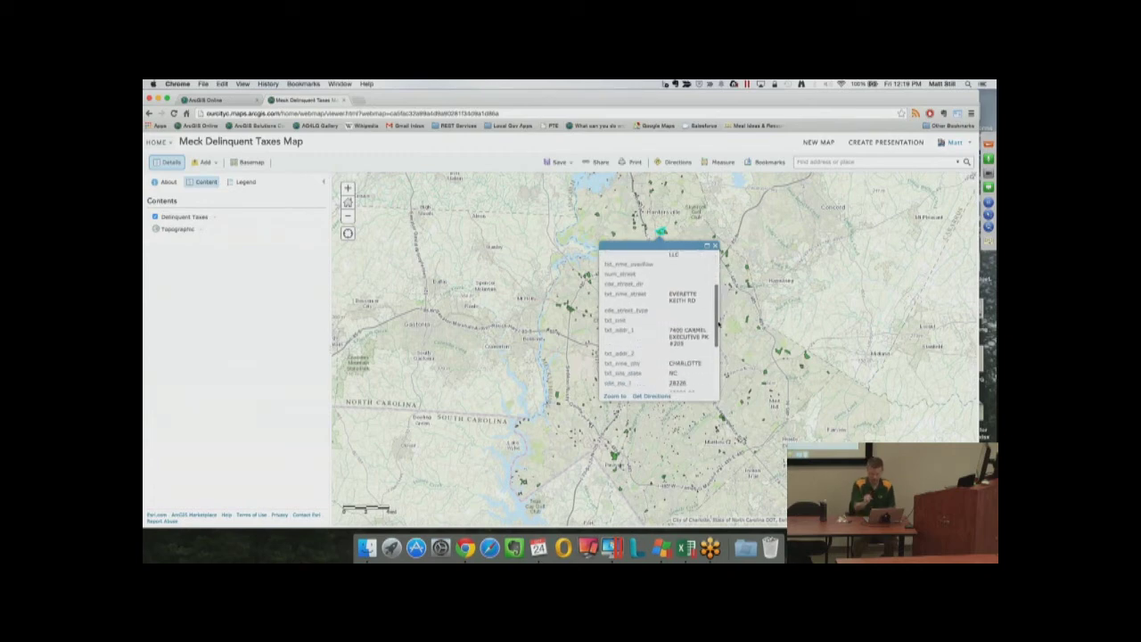
scroll(718, 323, down, 3)
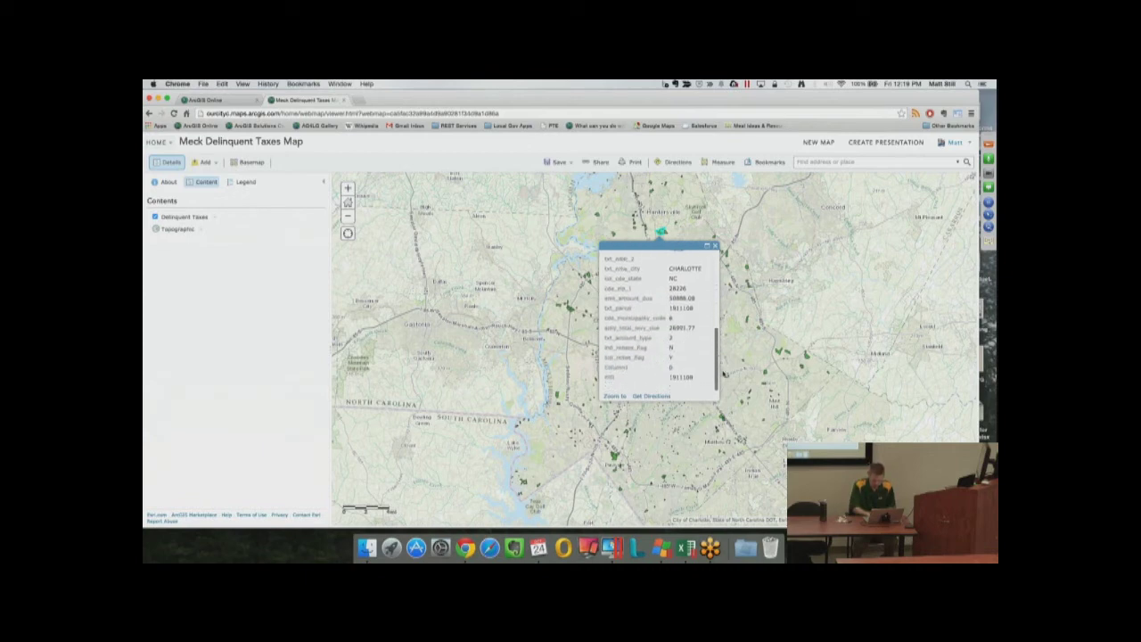
drag(604, 299, 640, 298)
click(714, 247)
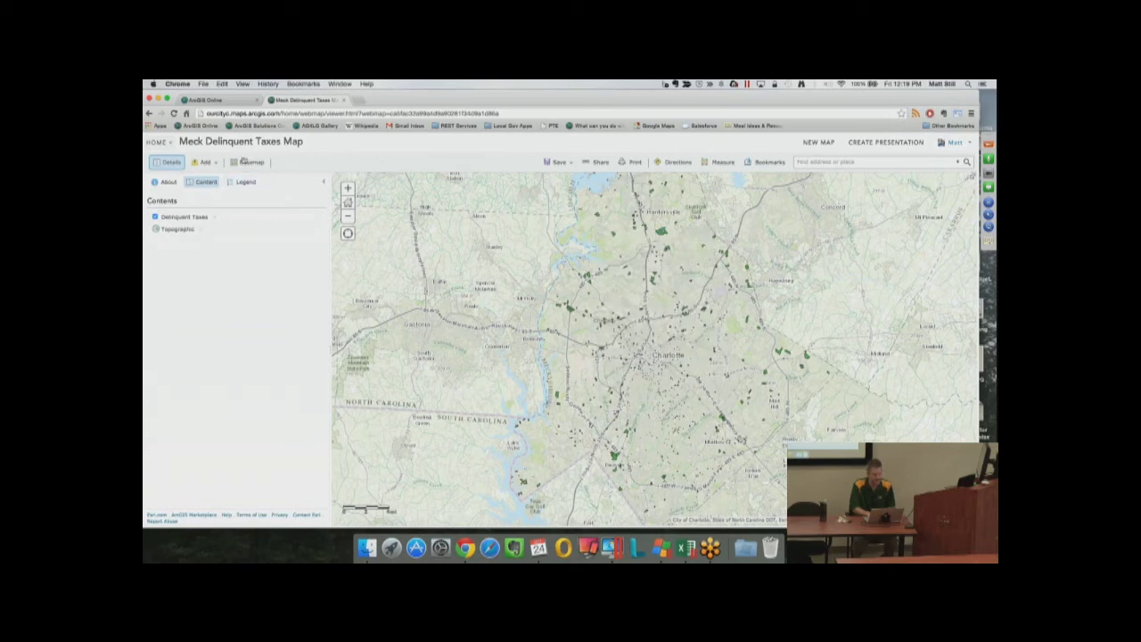
In Configure Pop-up for Delinquent Taxes, review the field list, then set Display to A custom attribute display
click(215, 217)
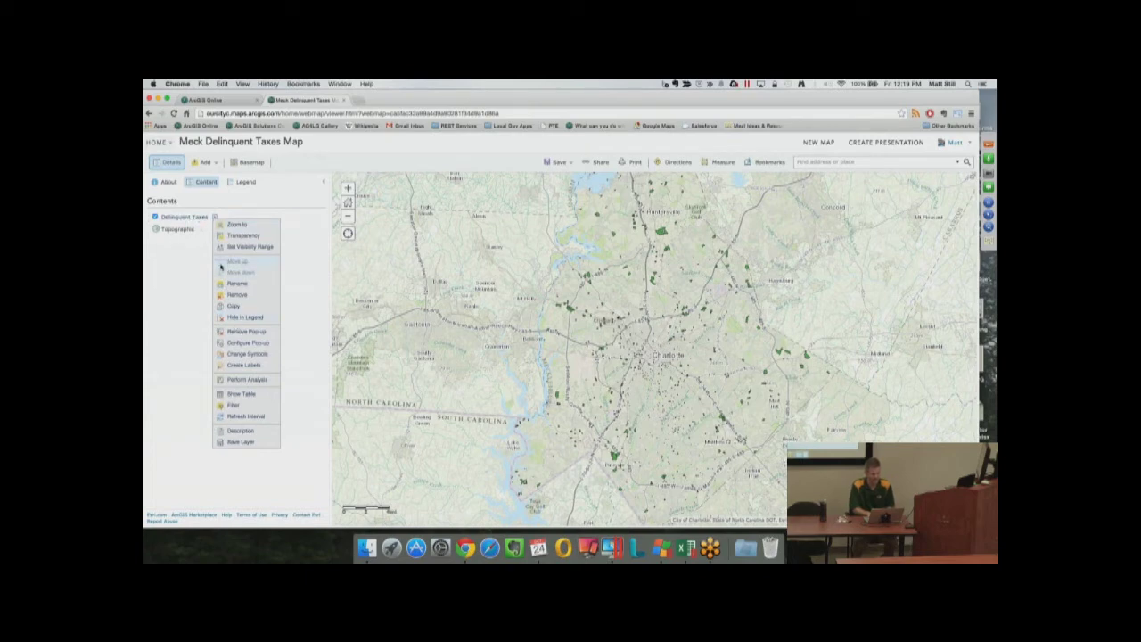
click(236, 343)
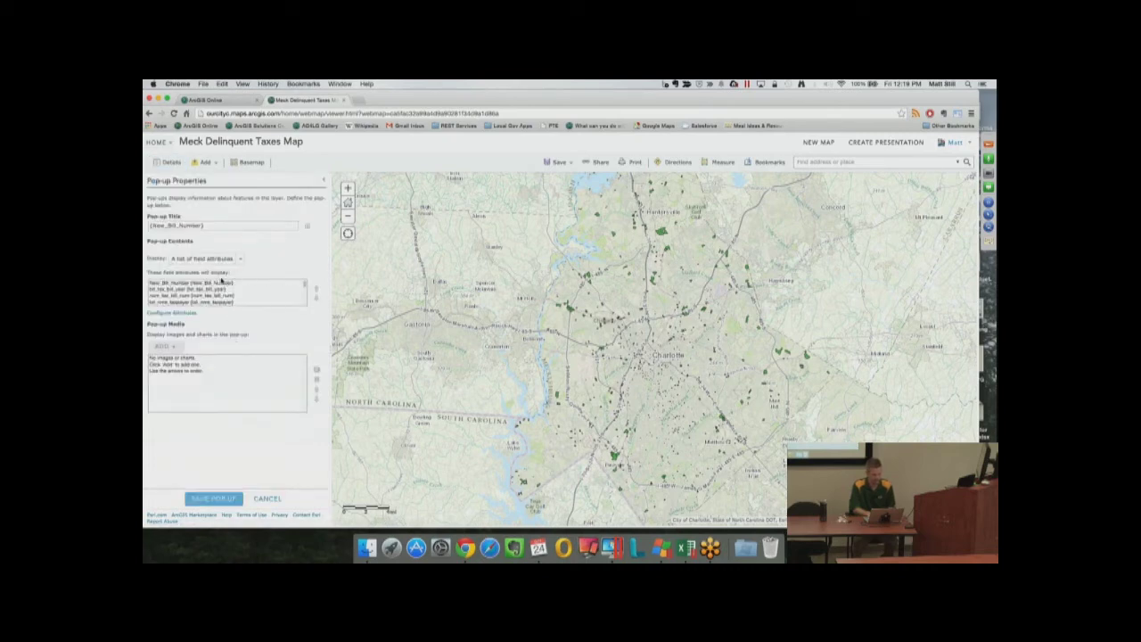
click(663, 235)
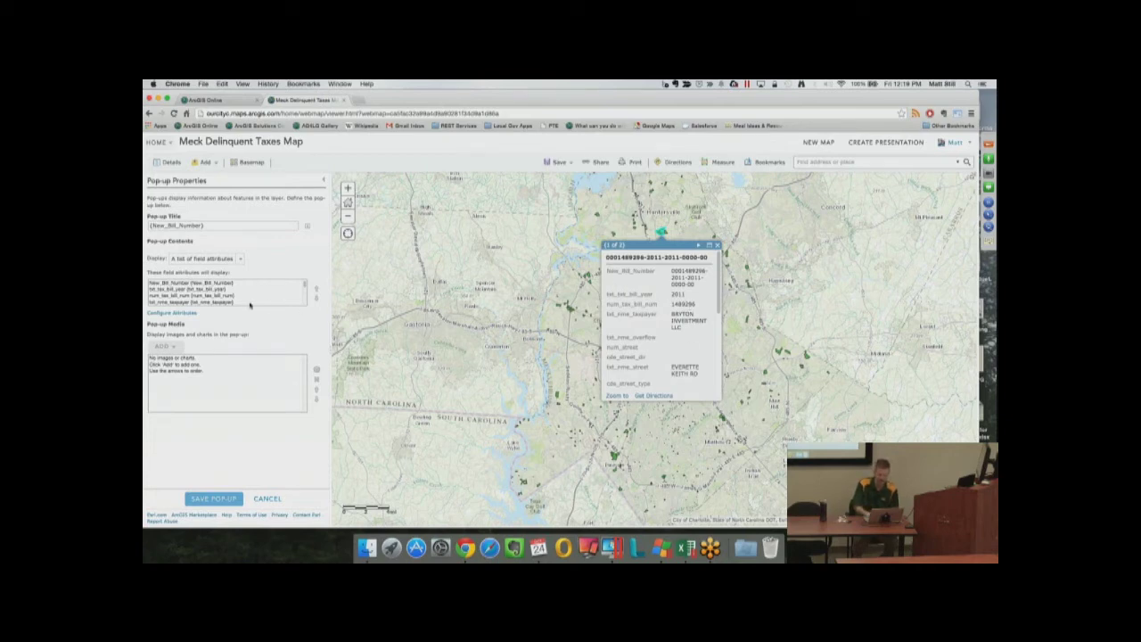
click(173, 313)
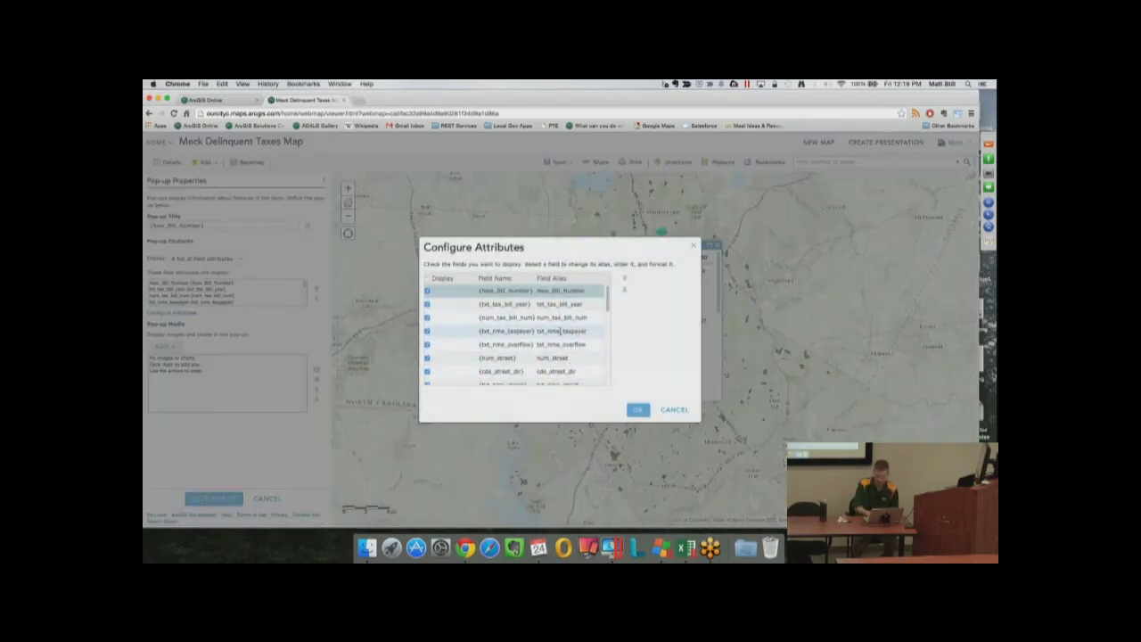
click(679, 414)
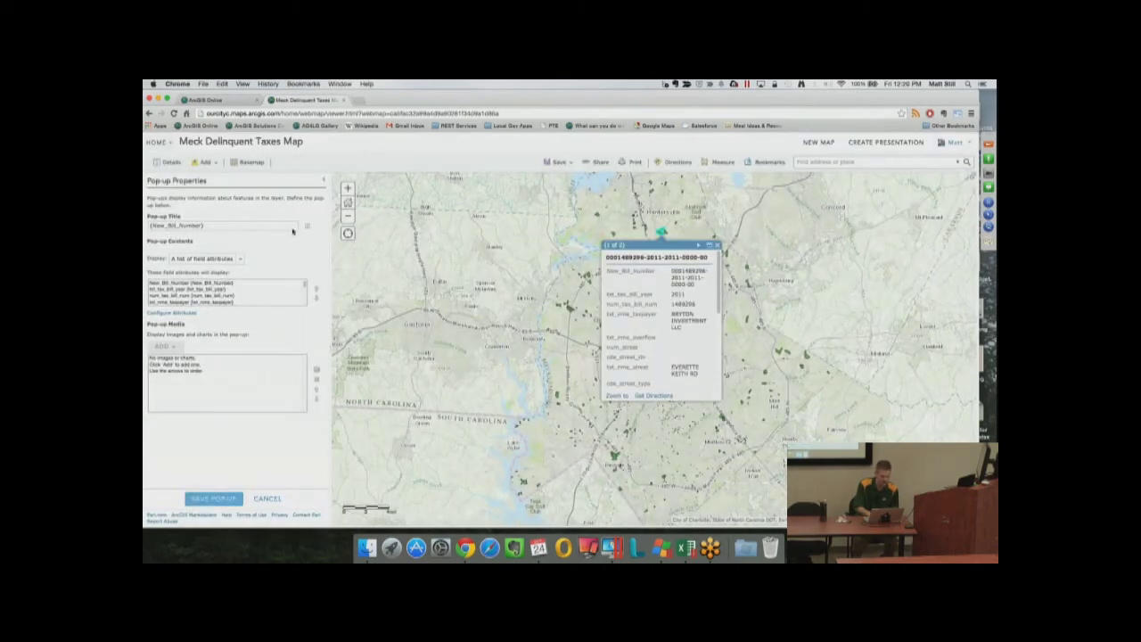
click(239, 259)
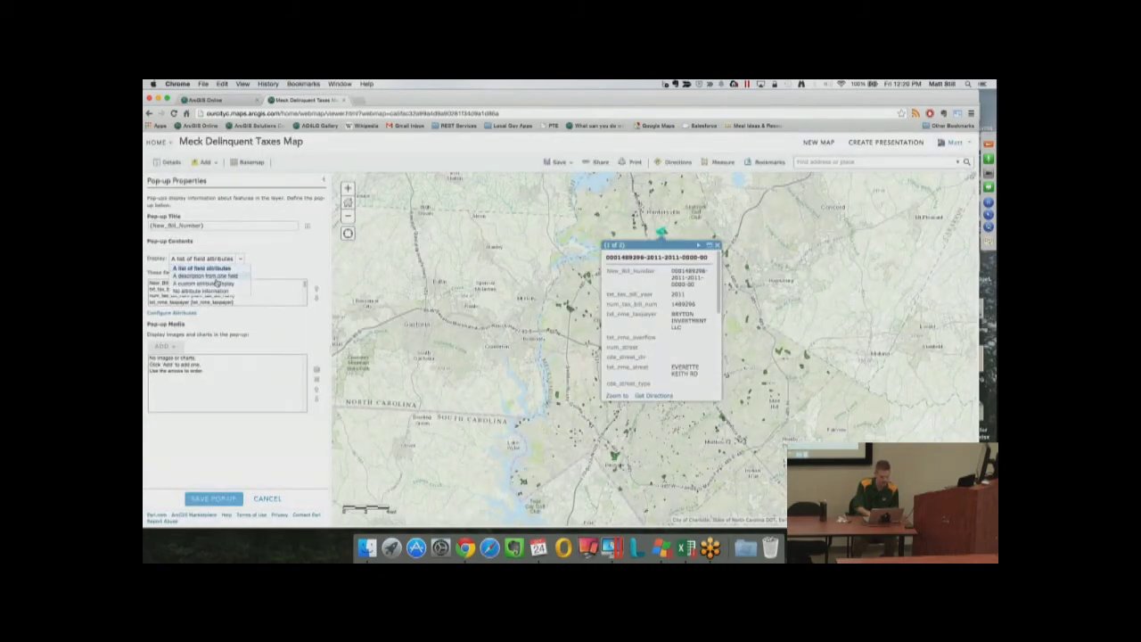
click(217, 283)
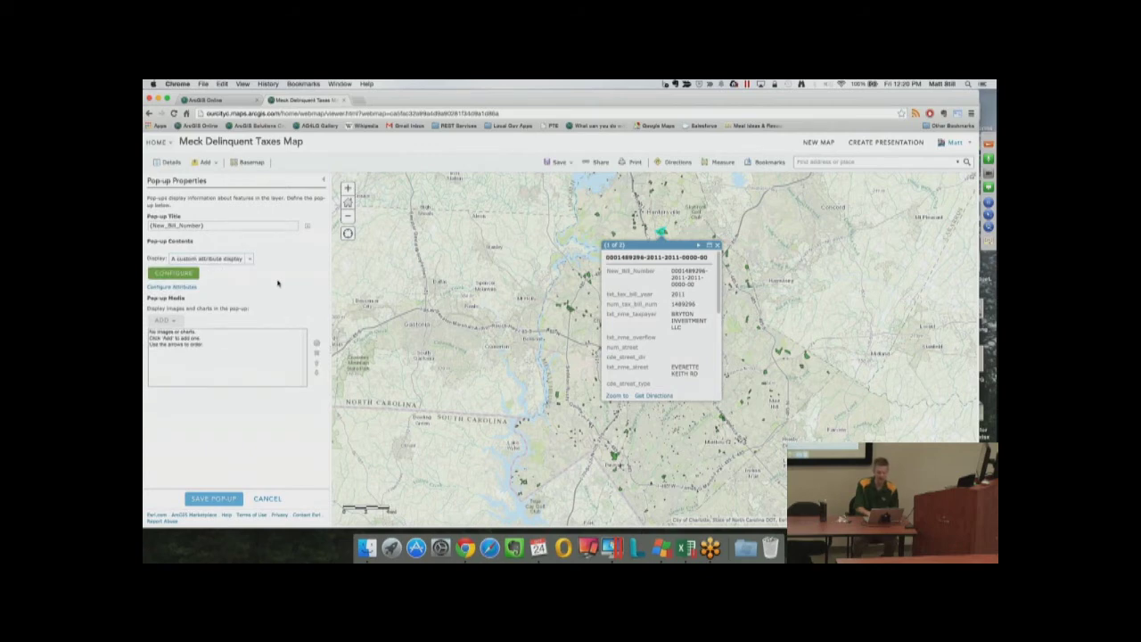
Type the labels 'Owner Name:', 'Address:' and 'Amount Due:' in the custom attribute display editor
click(175, 274)
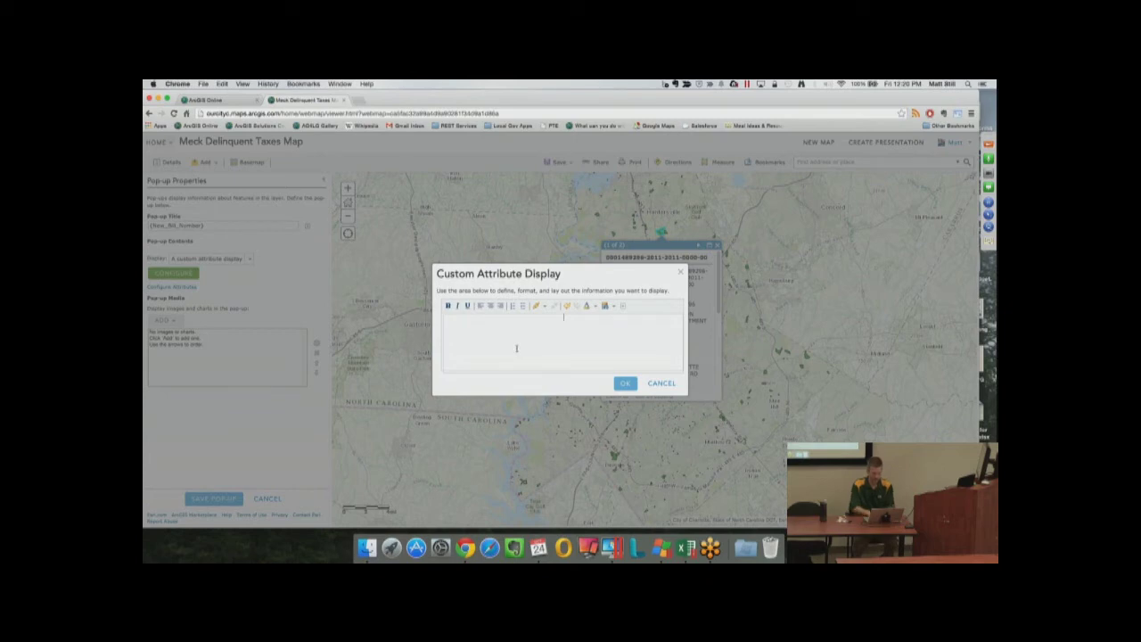
text(Owner Name:)
key(Return)
text(Address:)
text(Amount Due)
text(:)
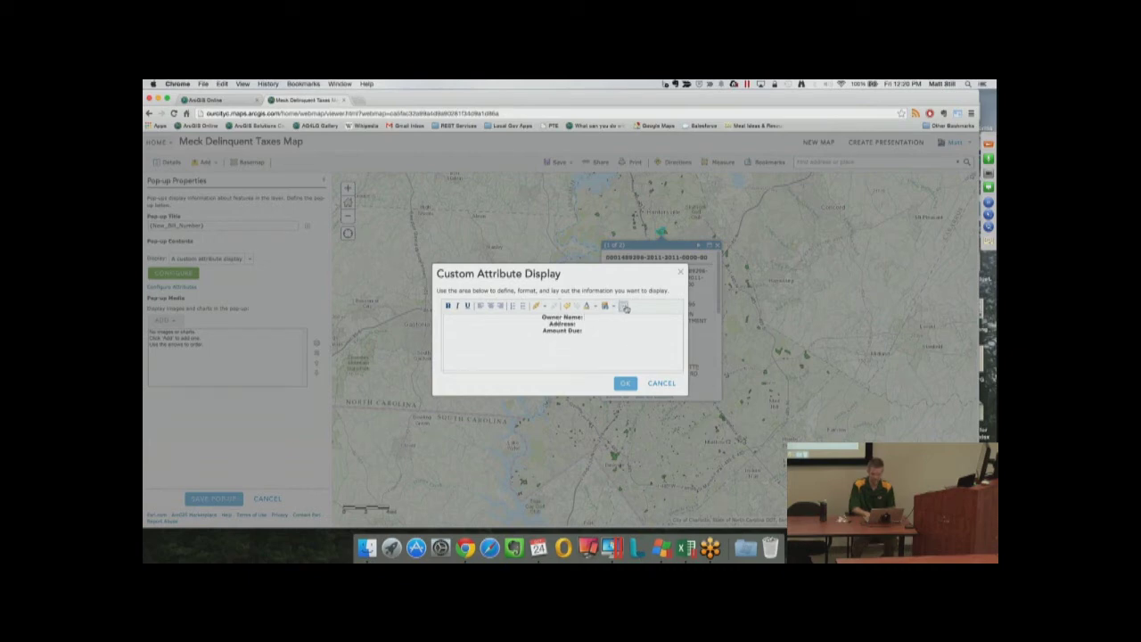
click(625, 307)
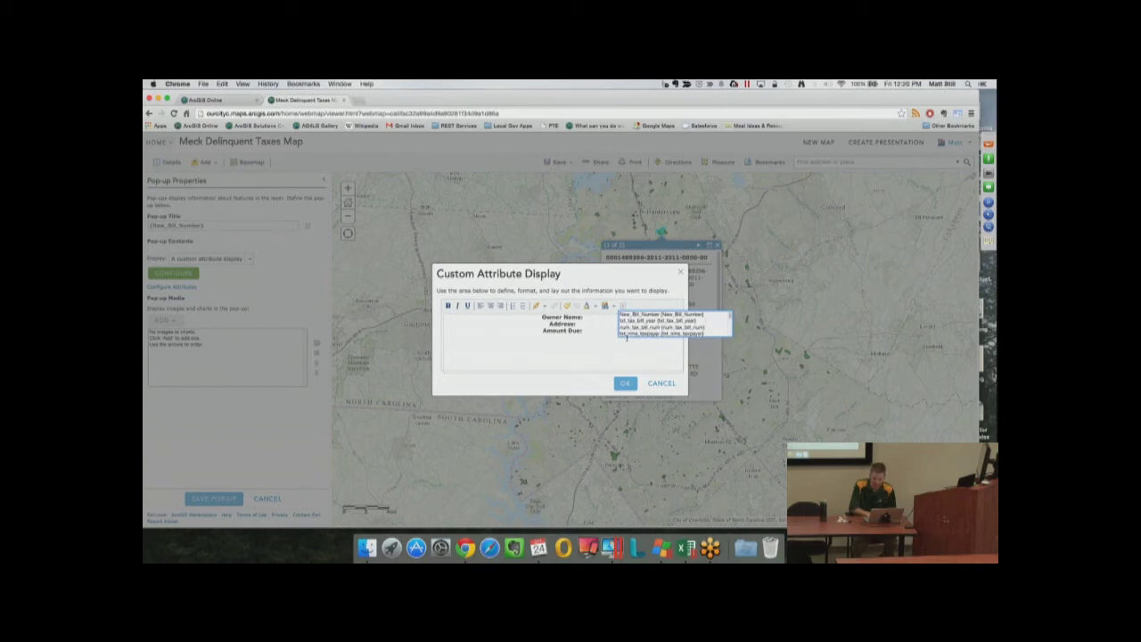
Insert {txt_nme_taxpayer}, {num_street} {txt_nme_street} and {amt_amount_due} after their matching labels
click(637, 334)
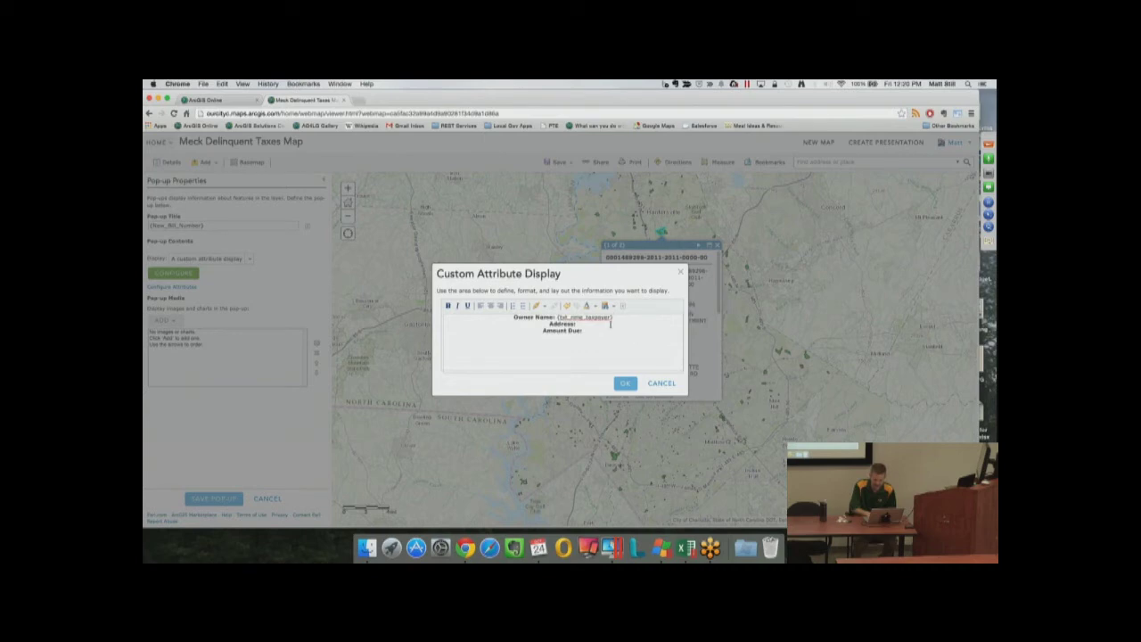
click(621, 309)
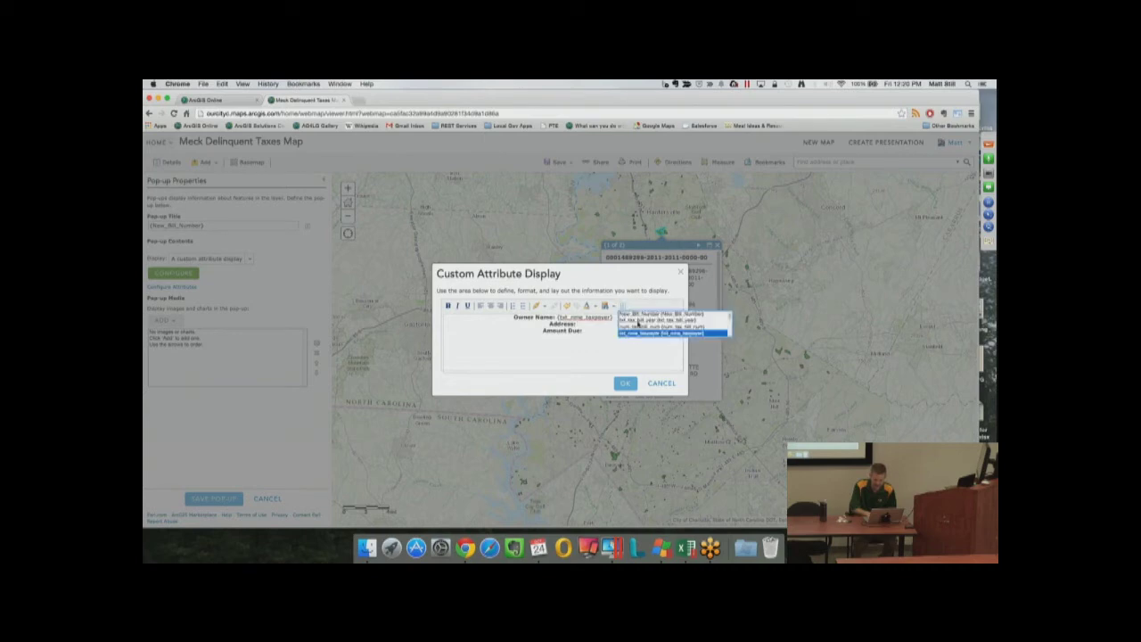
scroll(639, 324, down, 5)
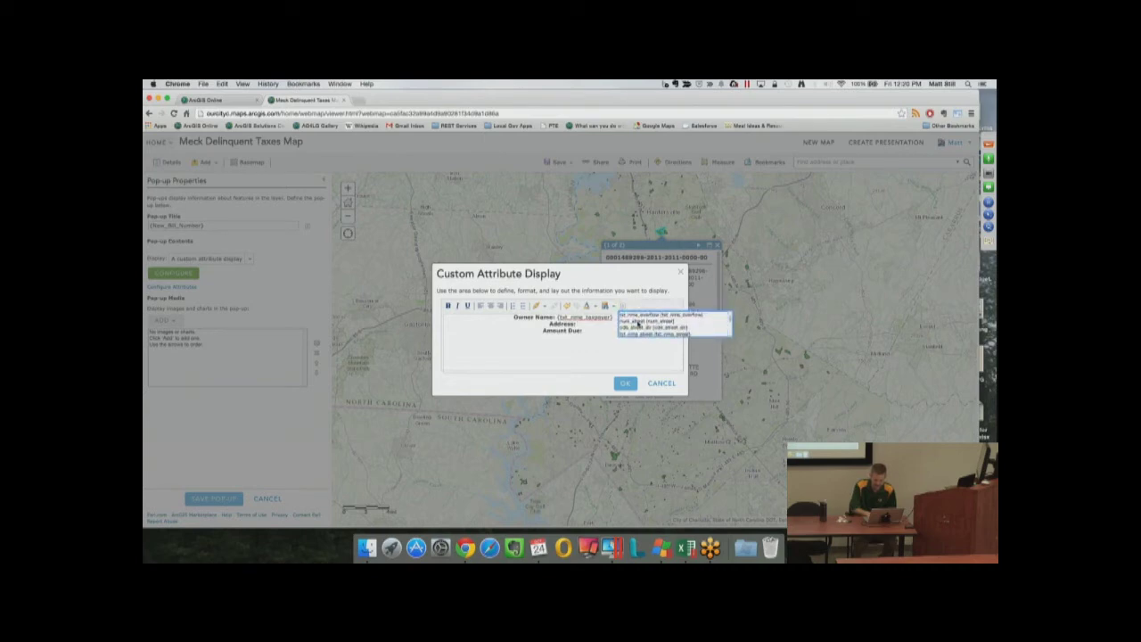
click(643, 322)
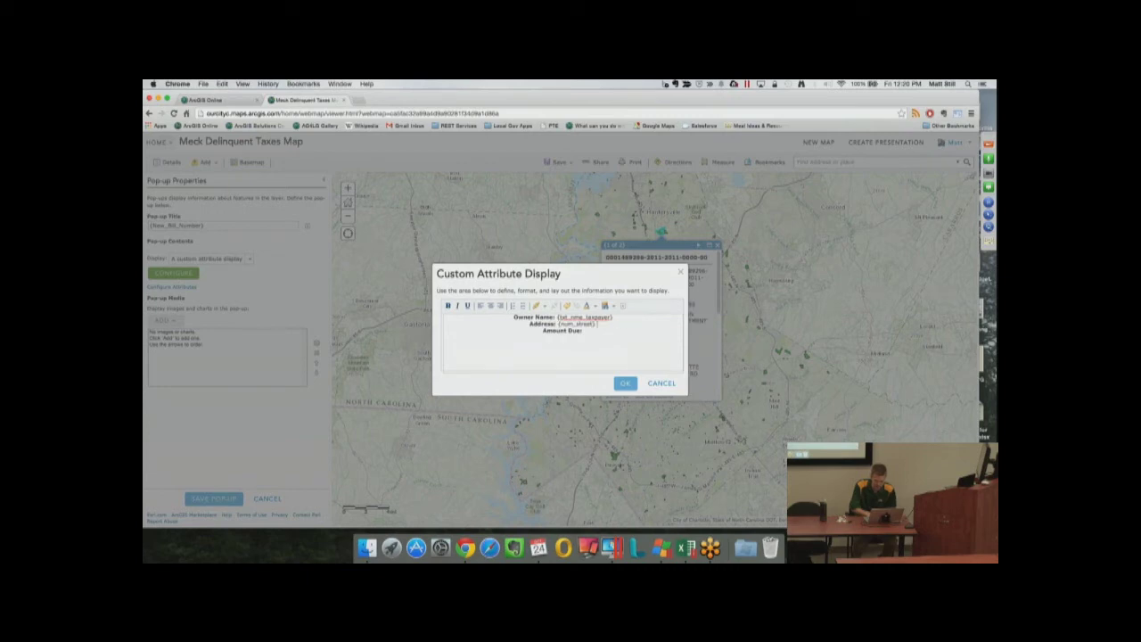
click(623, 308)
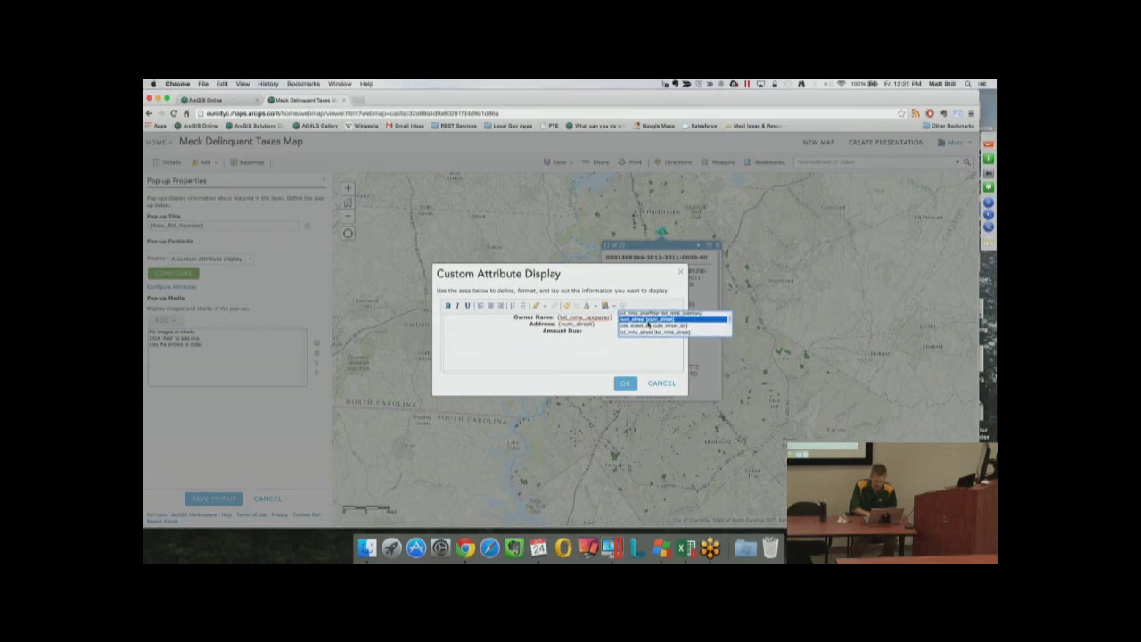
click(646, 334)
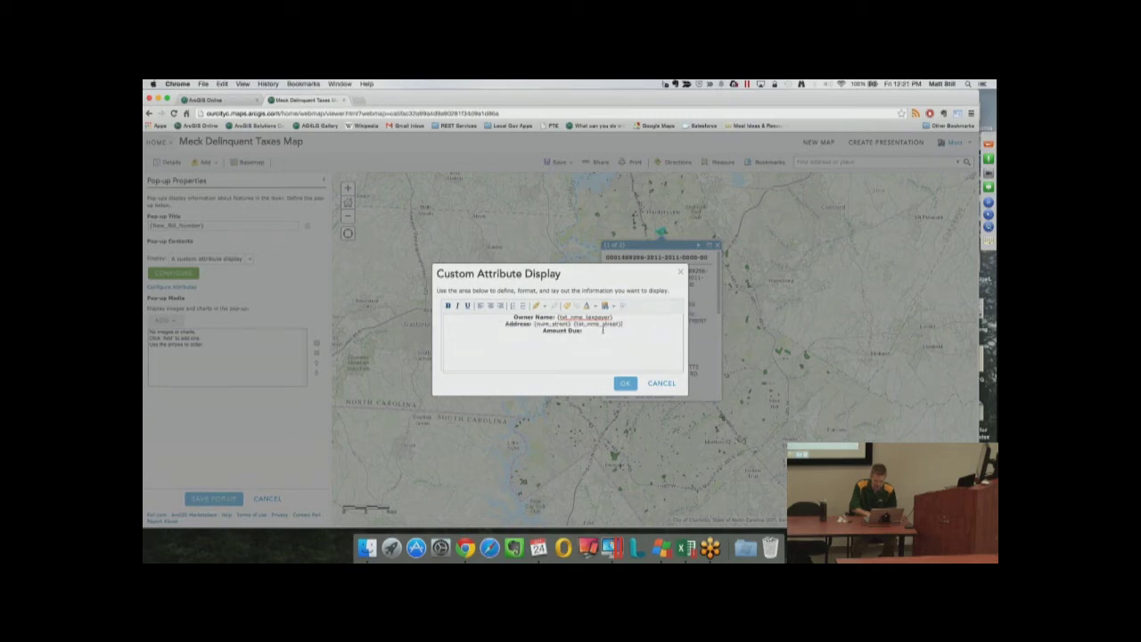
click(624, 307)
scroll(644, 324, down, 5)
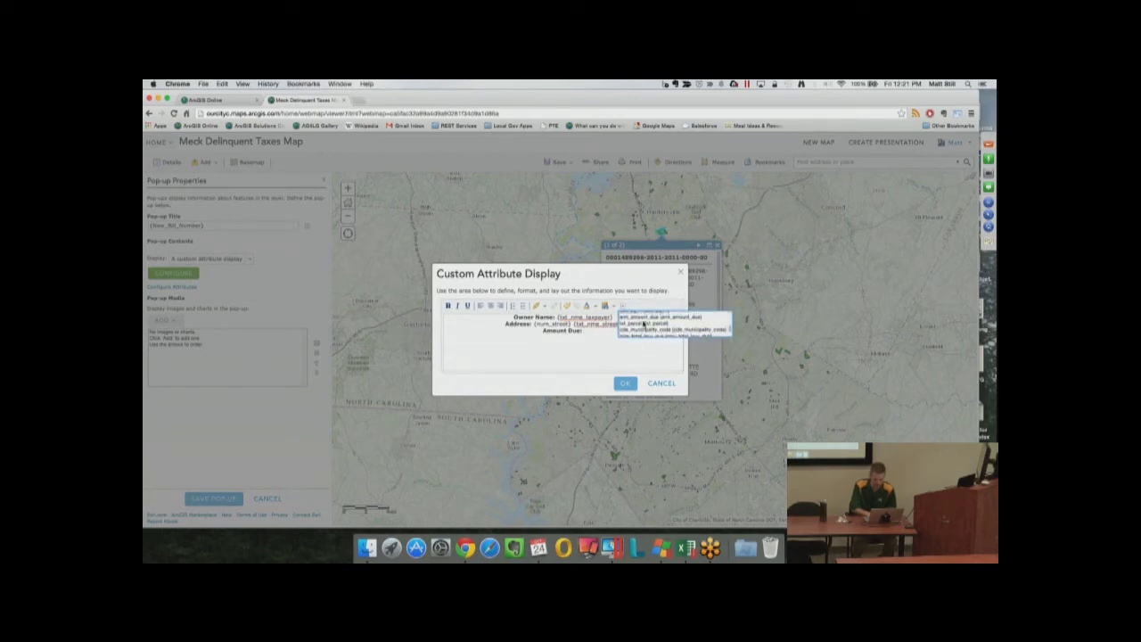
click(643, 318)
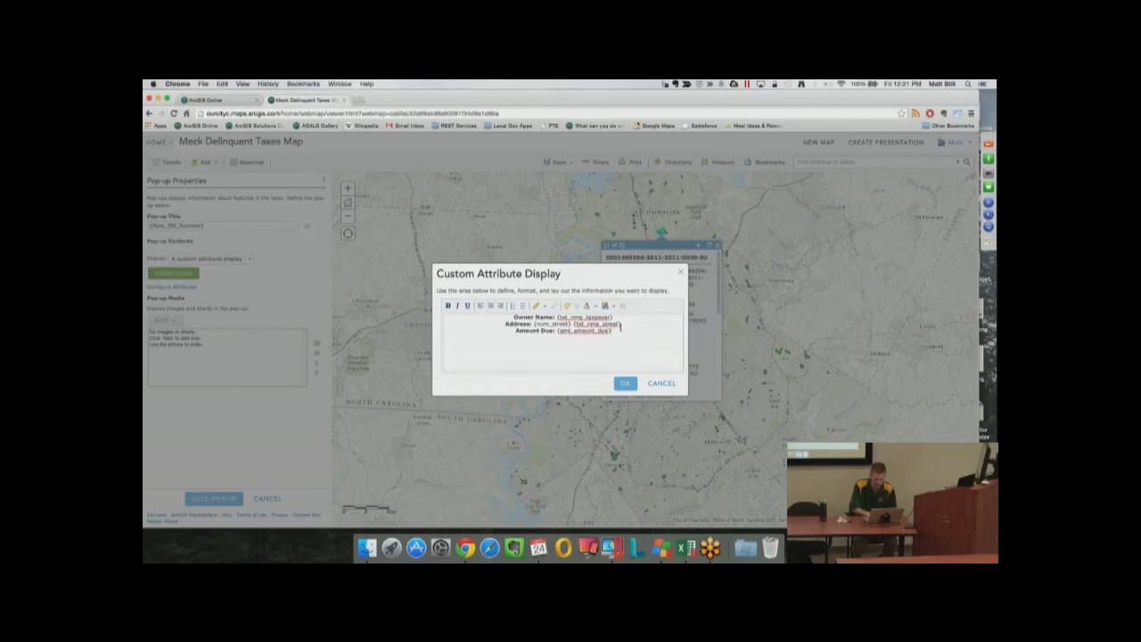
Colour the amount due red, then add a black line 'Click here to view your tax bill'
drag(621, 331, 558, 332)
click(590, 308)
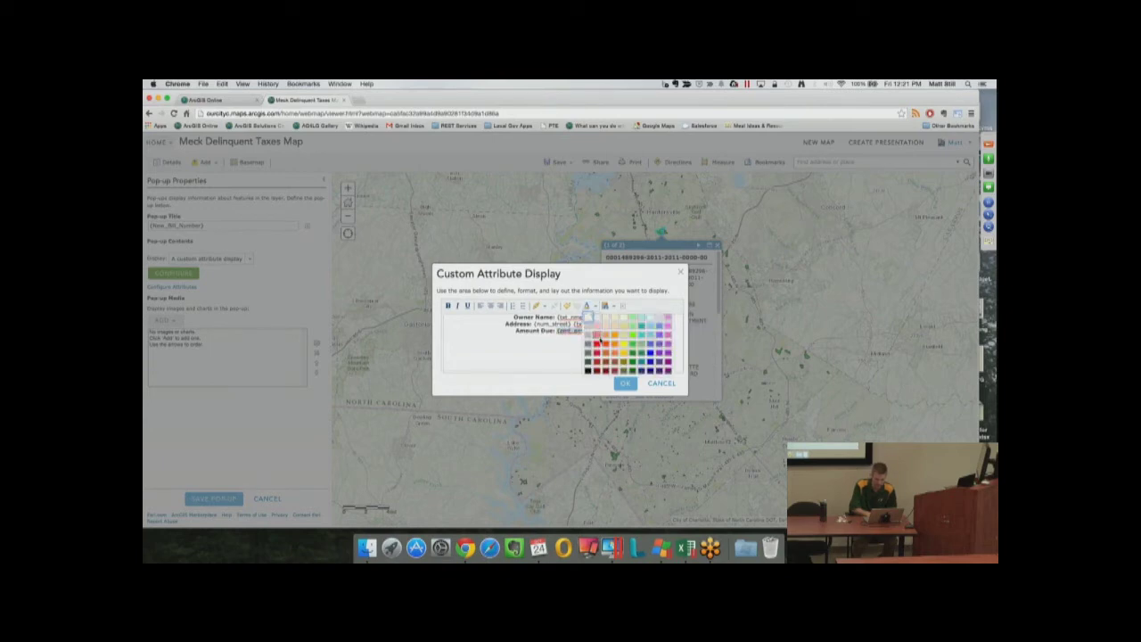
click(597, 349)
click(642, 330)
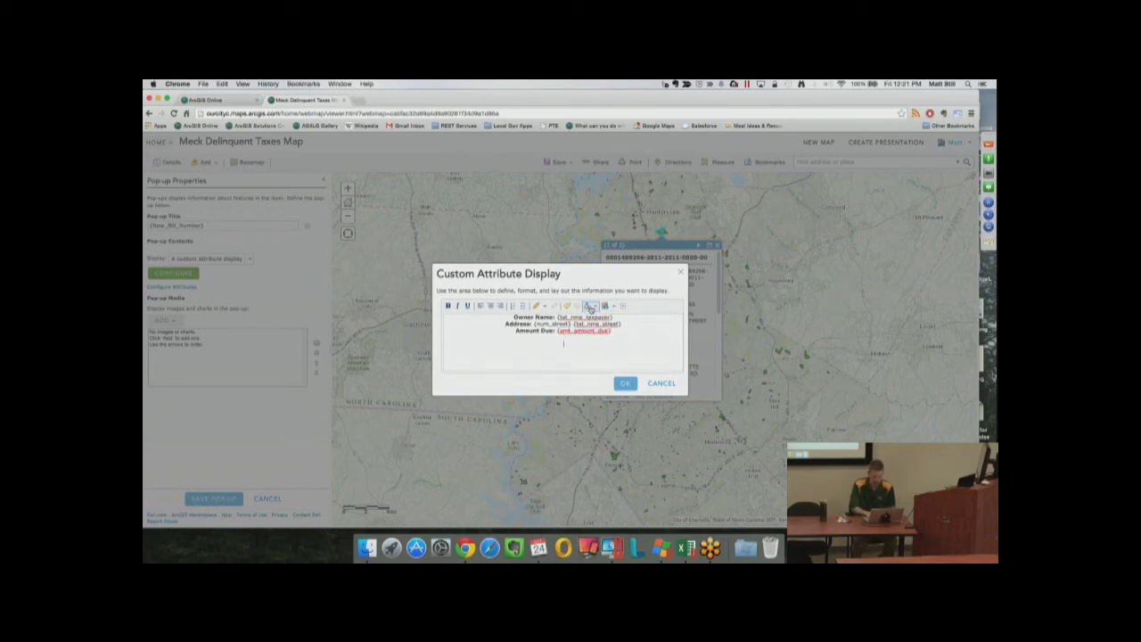
click(590, 308)
click(587, 371)
key(Return)
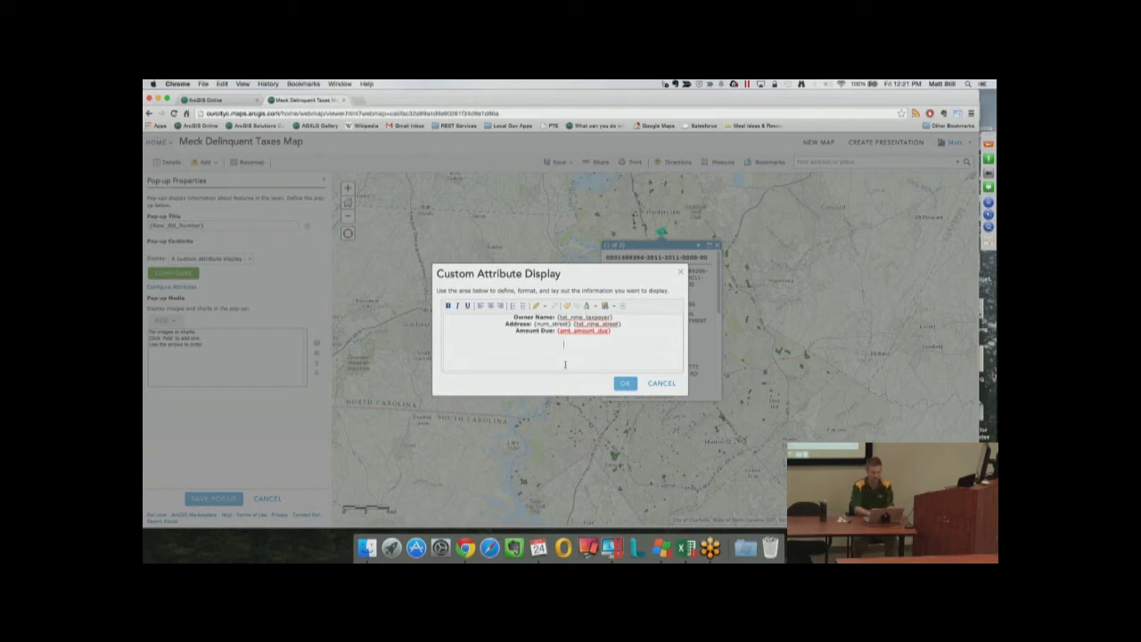
text(Click here to view your tax bill)
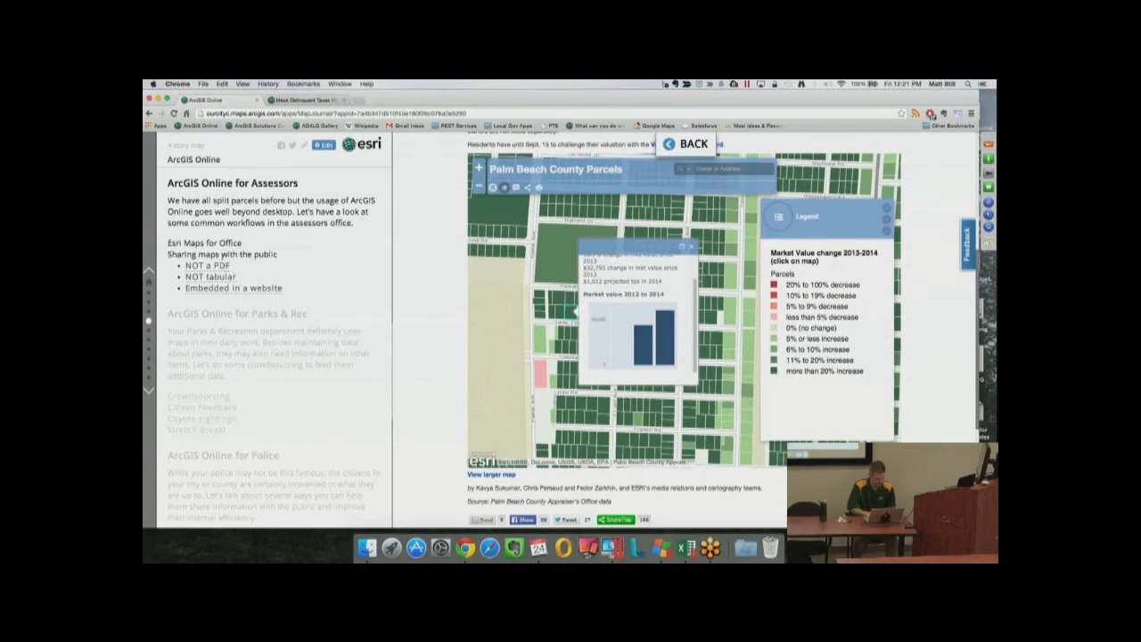
Go back to the Delinquent Taxes map and follow a delinquent parcel's View Tax Bill link
click(694, 145)
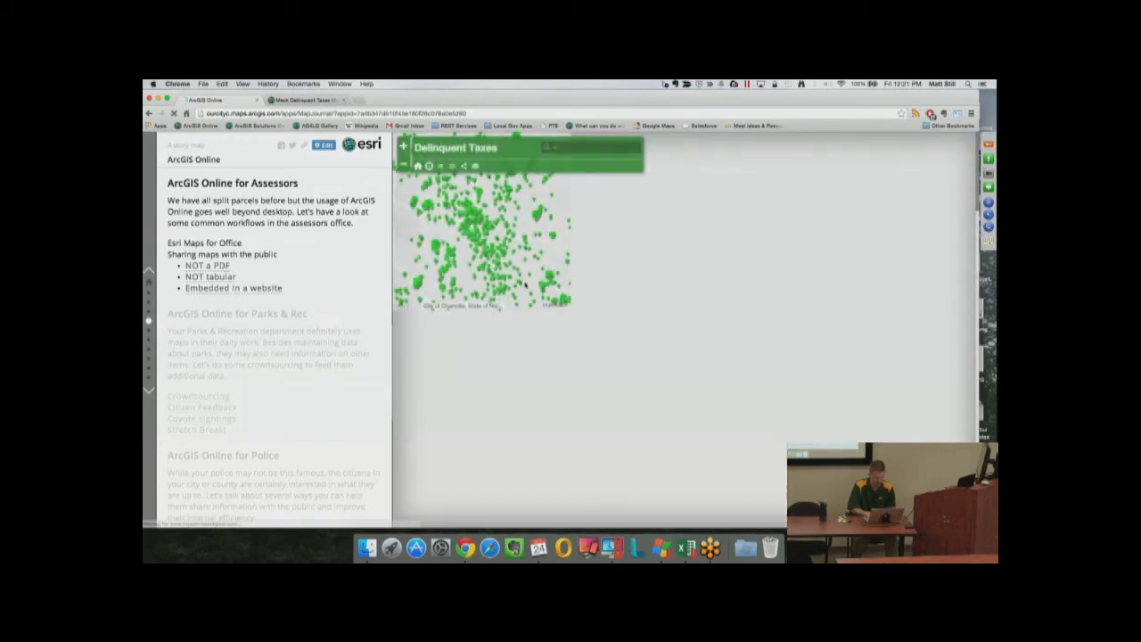
click(563, 278)
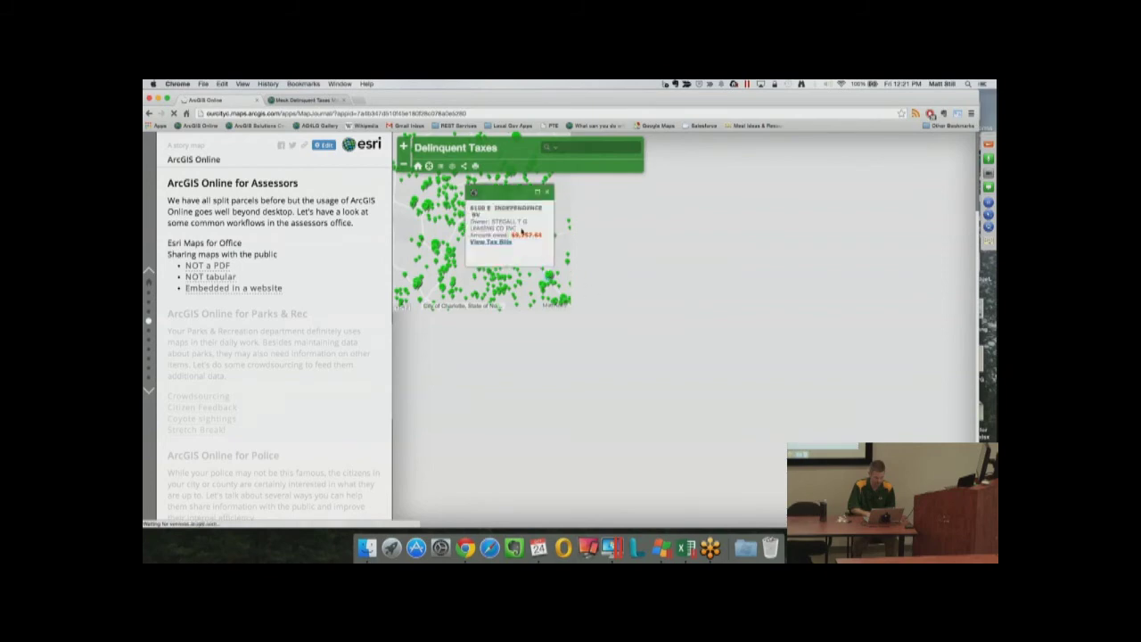
click(512, 258)
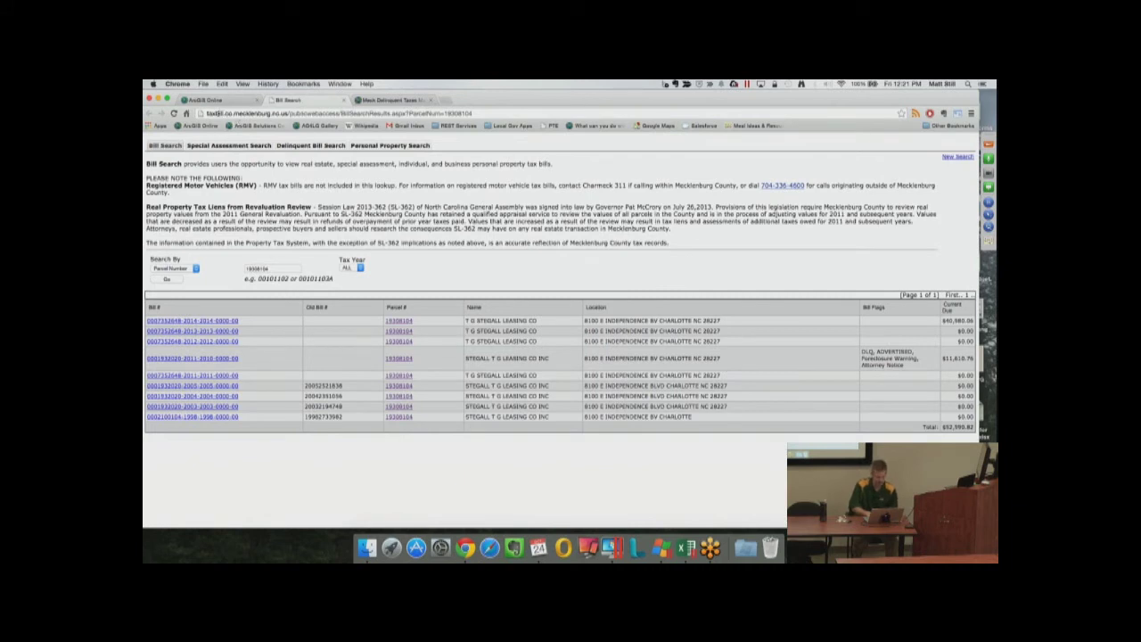
Select and copy the full Bill Search results URL from the address bar
drag(209, 113, 288, 114)
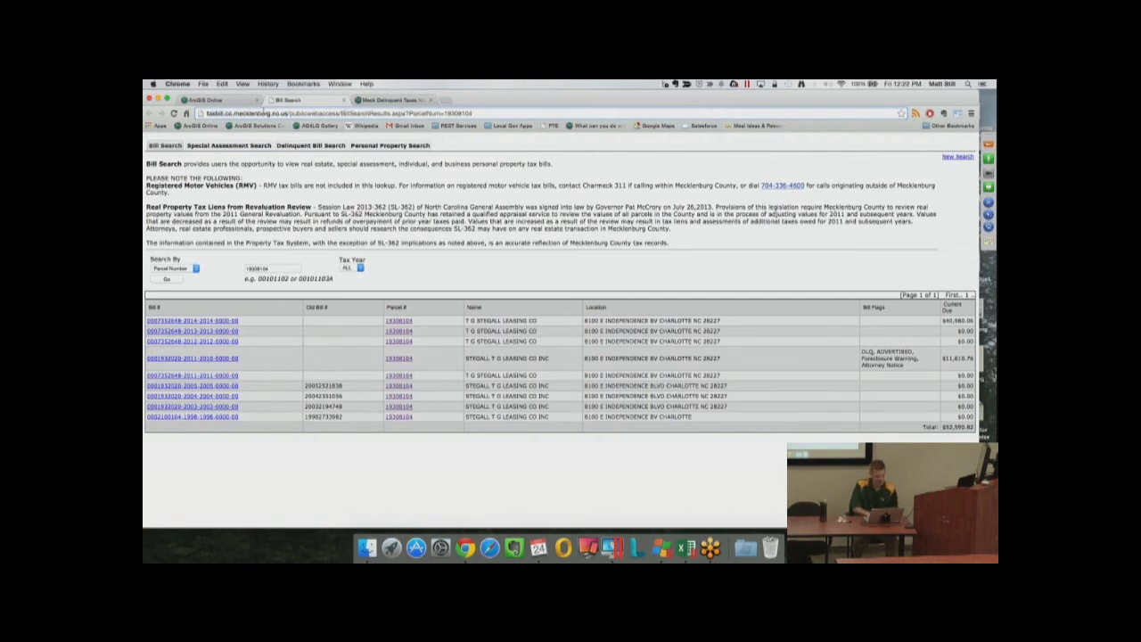
drag(205, 115, 443, 114)
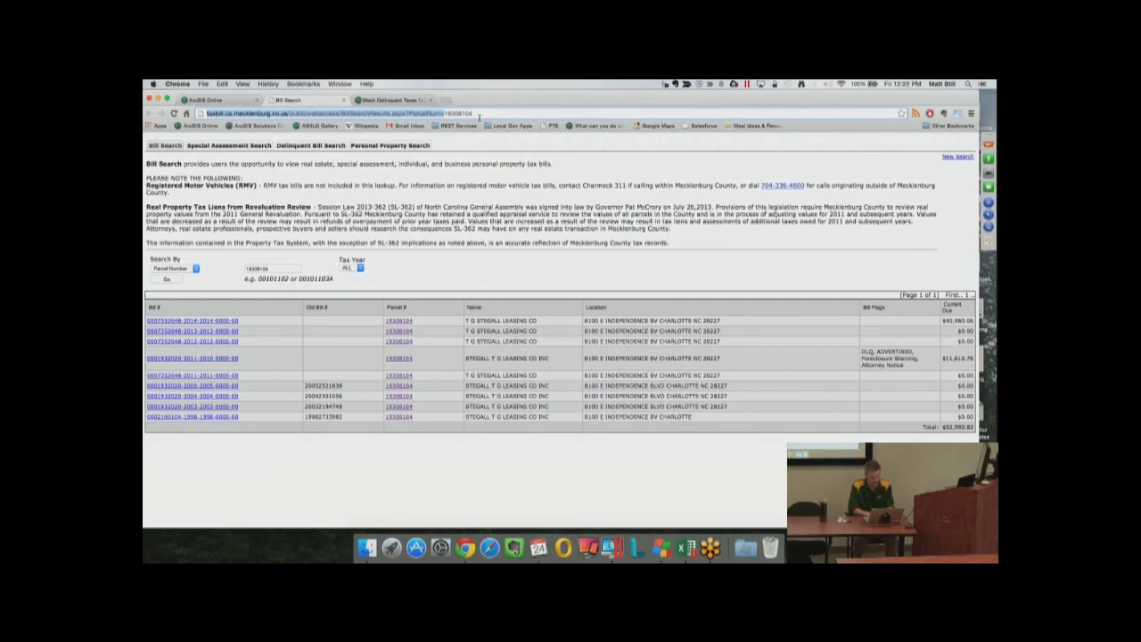
Link the tax-bill line to the pasted bill-search URL ending ParcelNum={PID}, then confirm the layout
click(368, 101)
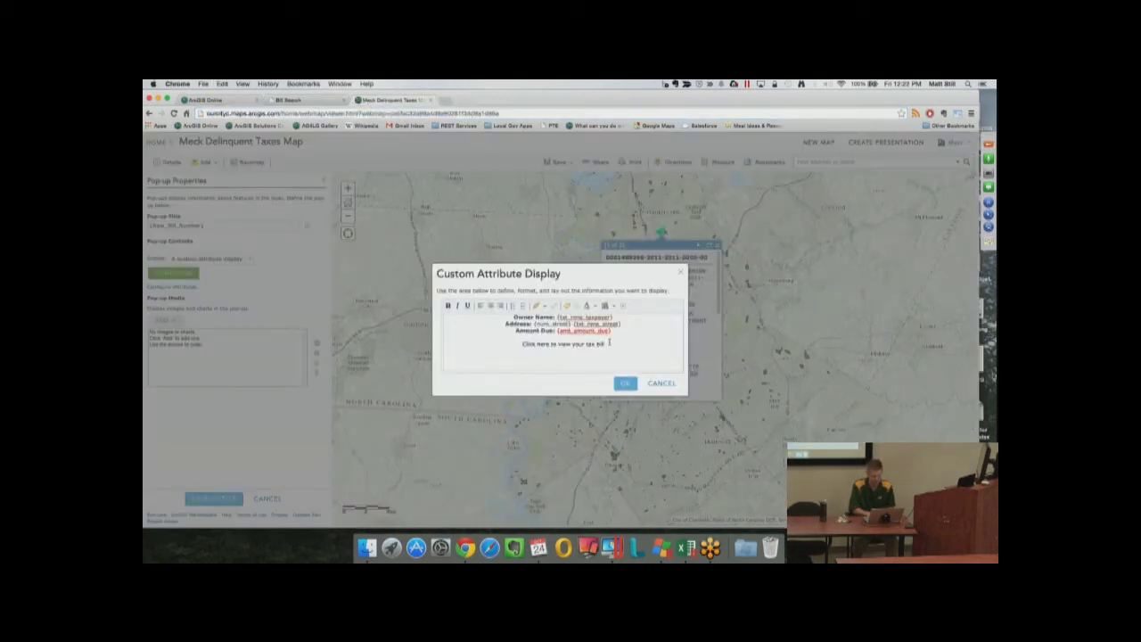
drag(610, 341, 508, 346)
click(538, 305)
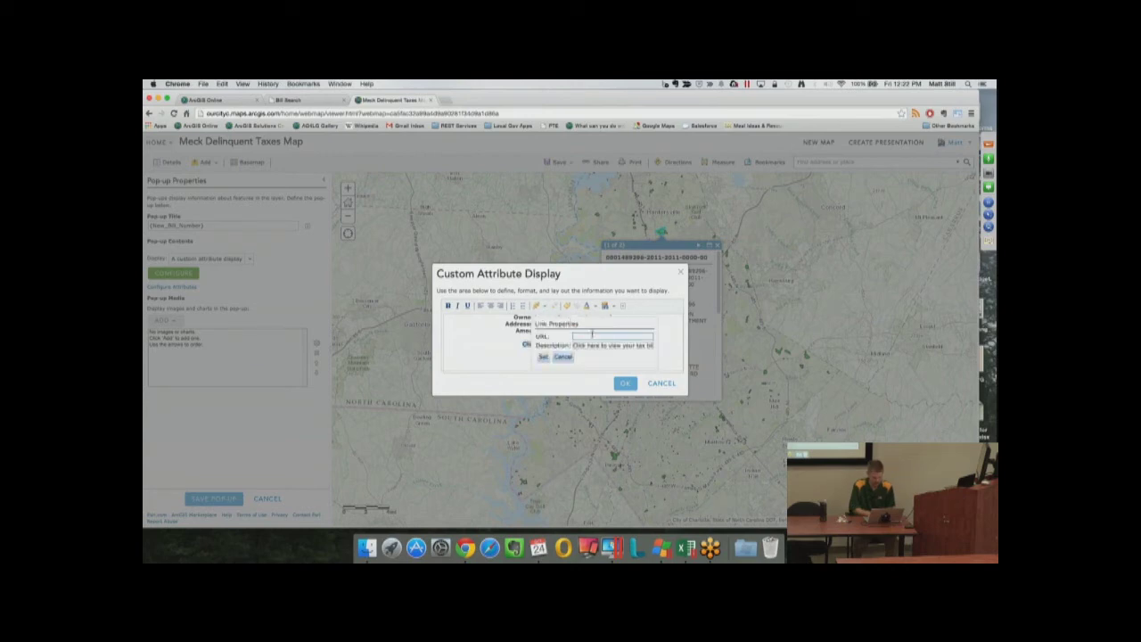
key(super+v)
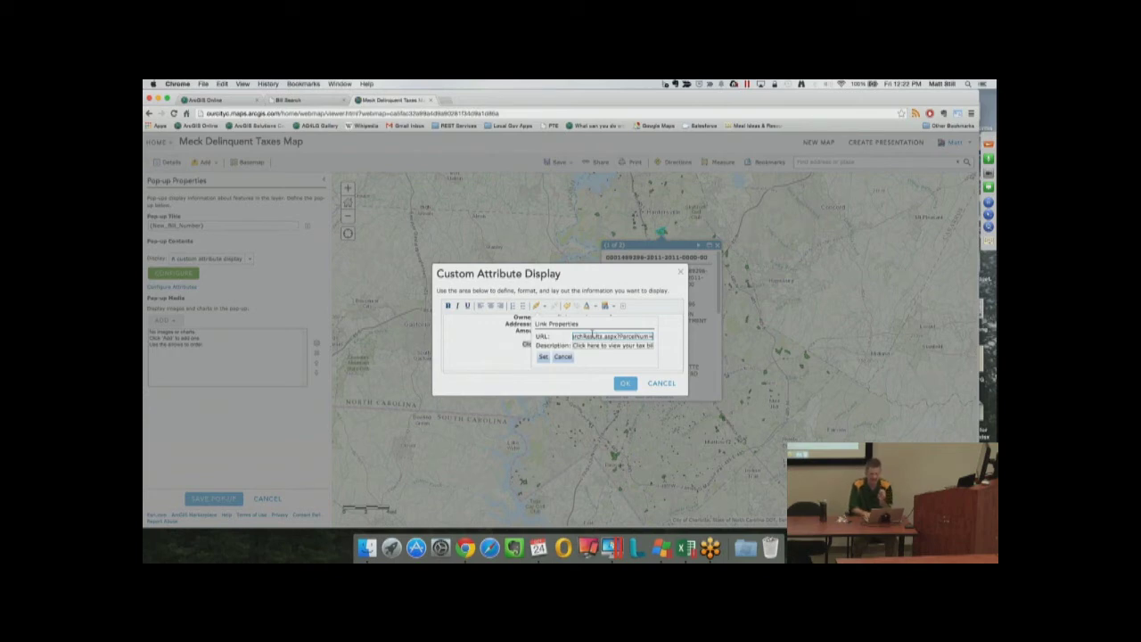
text({PID)
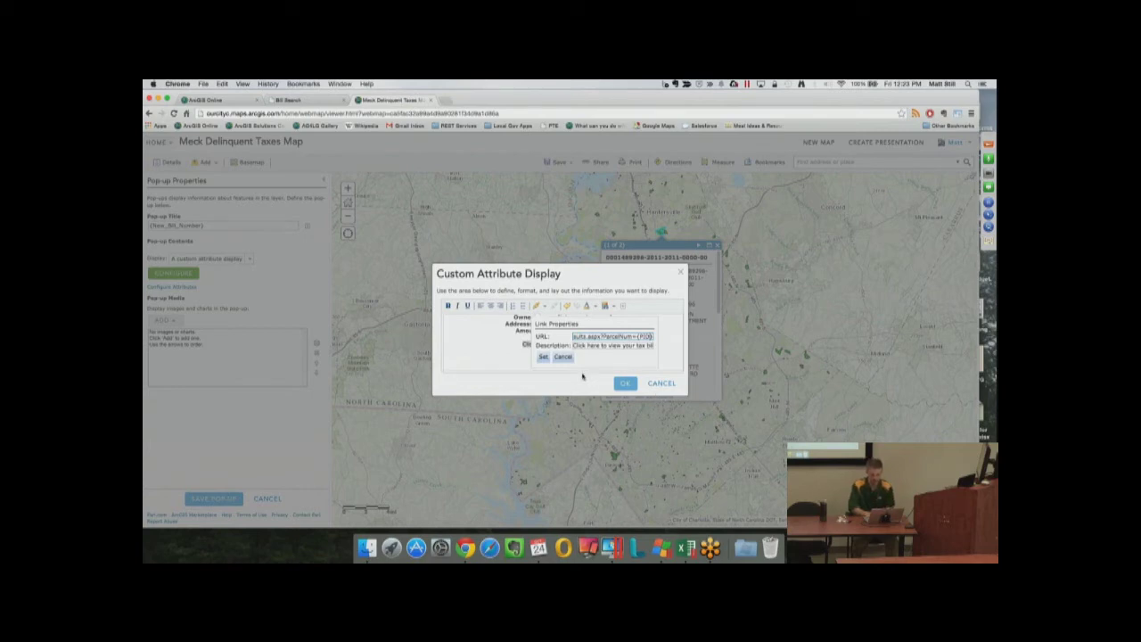
click(543, 357)
click(625, 383)
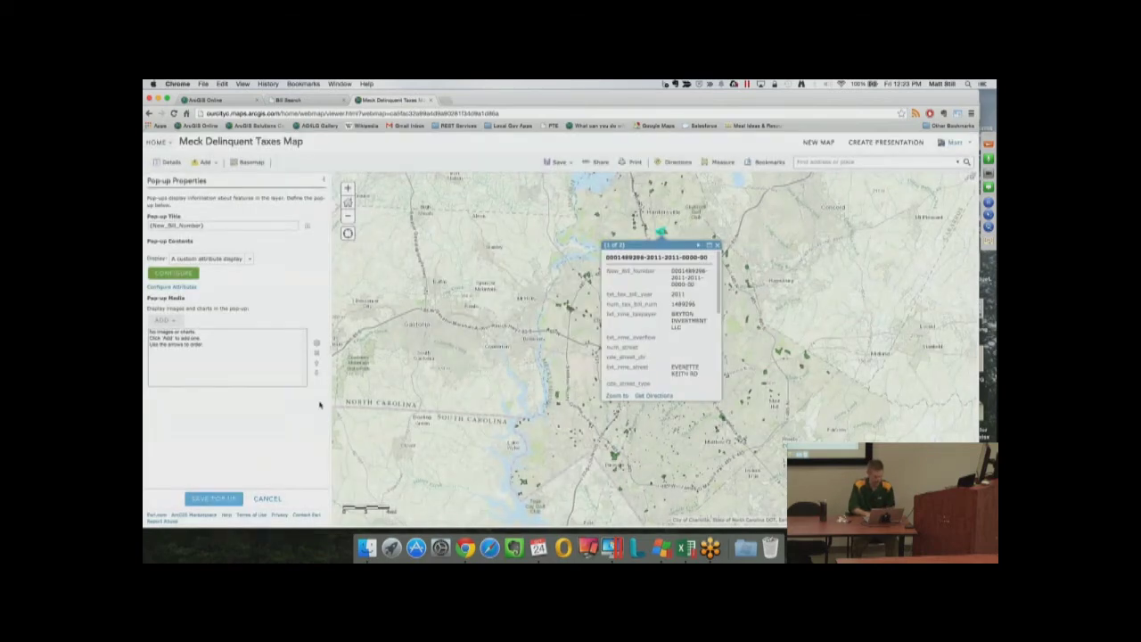
Finish the pop-up setup and test one parcel's tax-bill link, closing the bill page afterwards
click(234, 497)
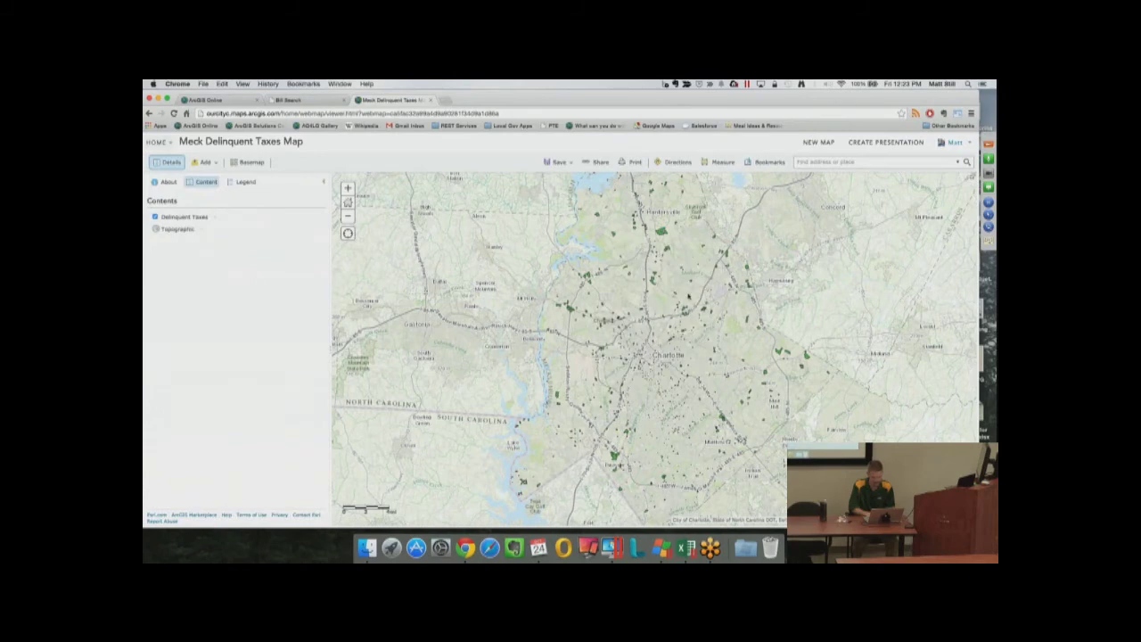
click(703, 310)
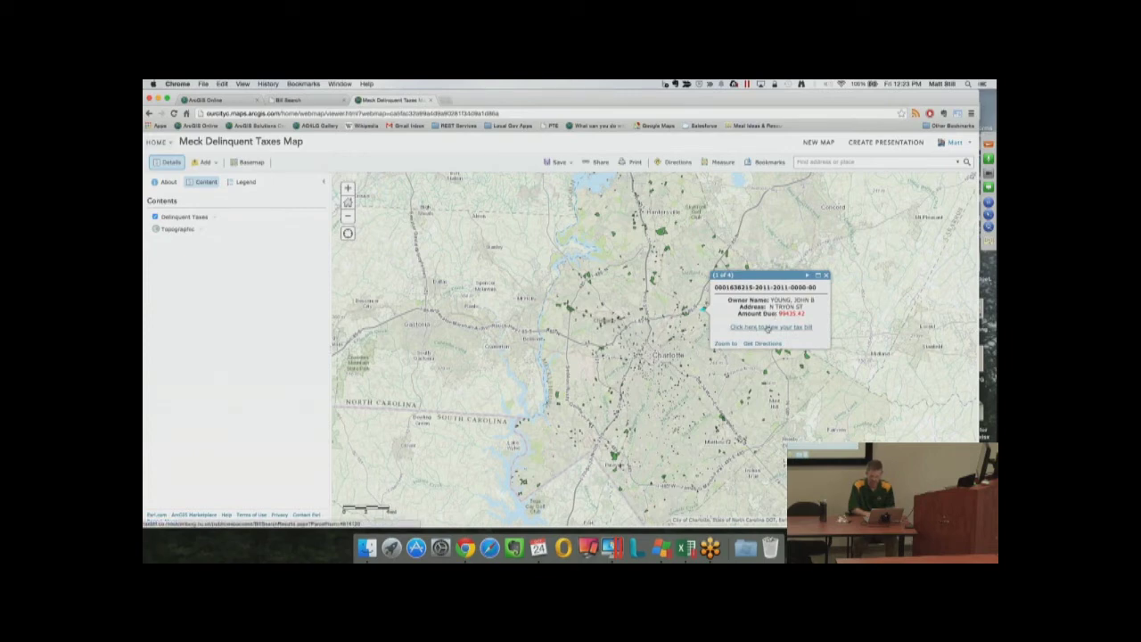
click(766, 328)
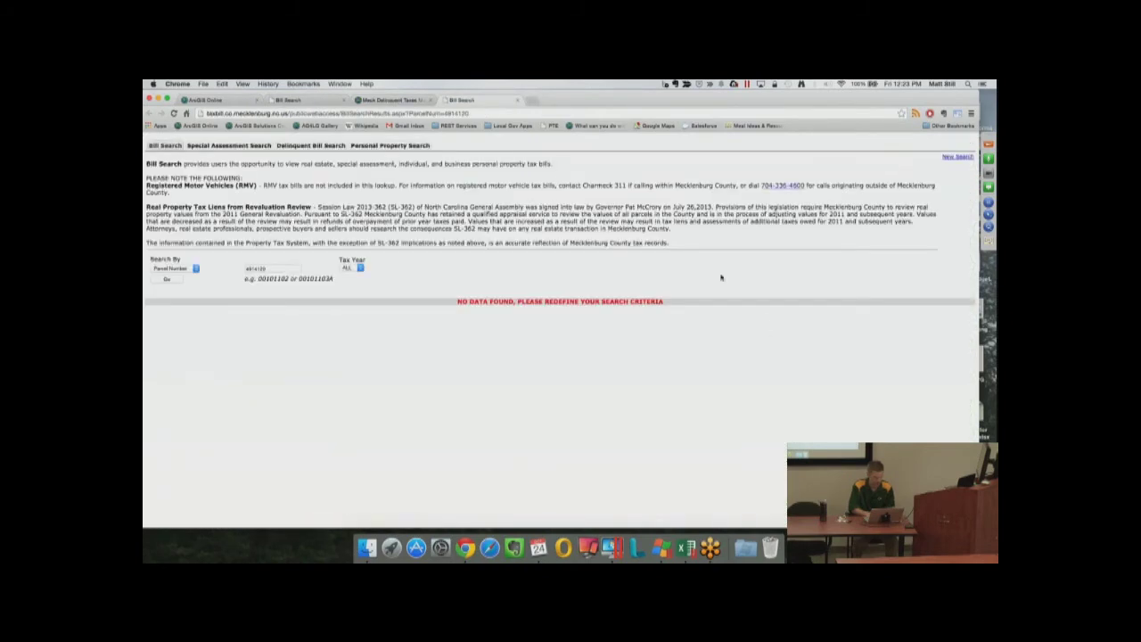
click(517, 100)
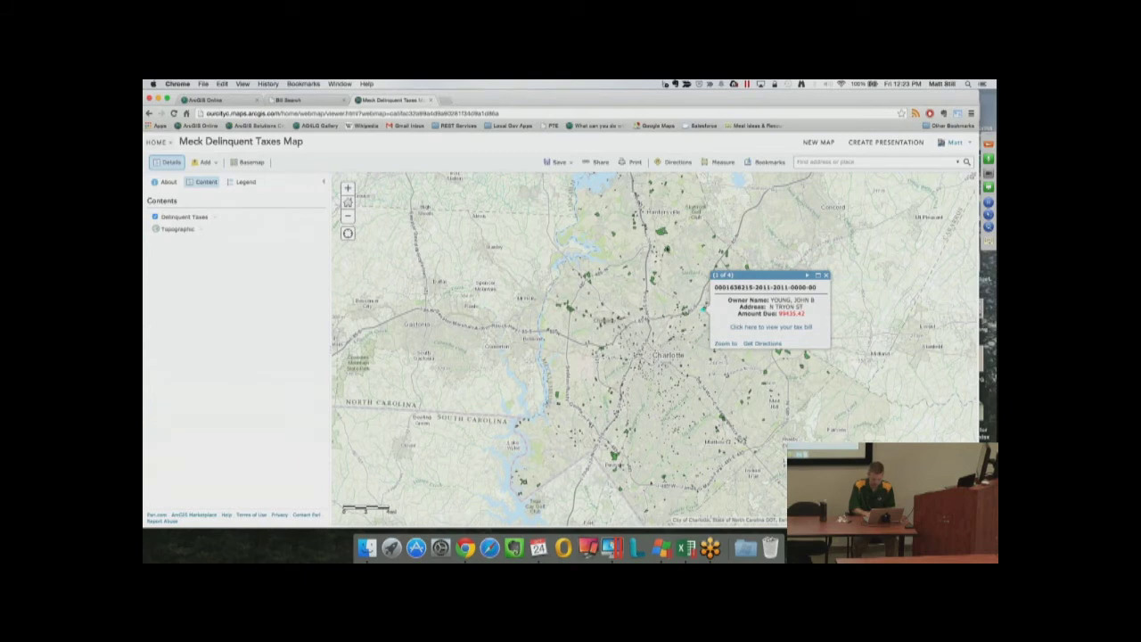
Test another parcel's tax-bill link, then open the bill list of a parcel east of Charlotte
click(677, 255)
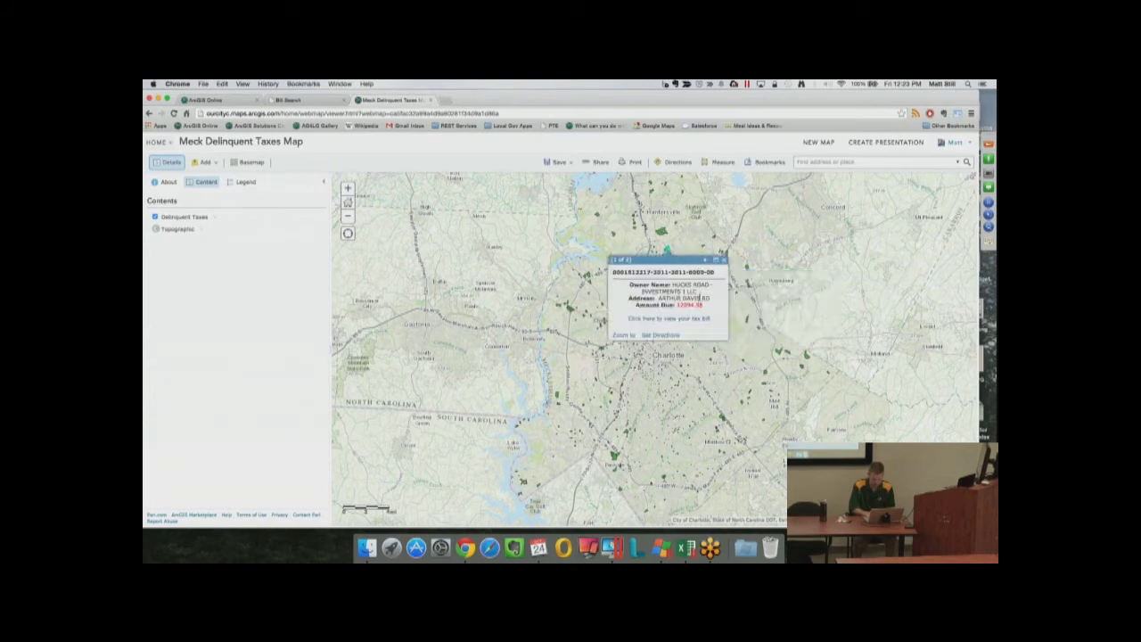
click(693, 319)
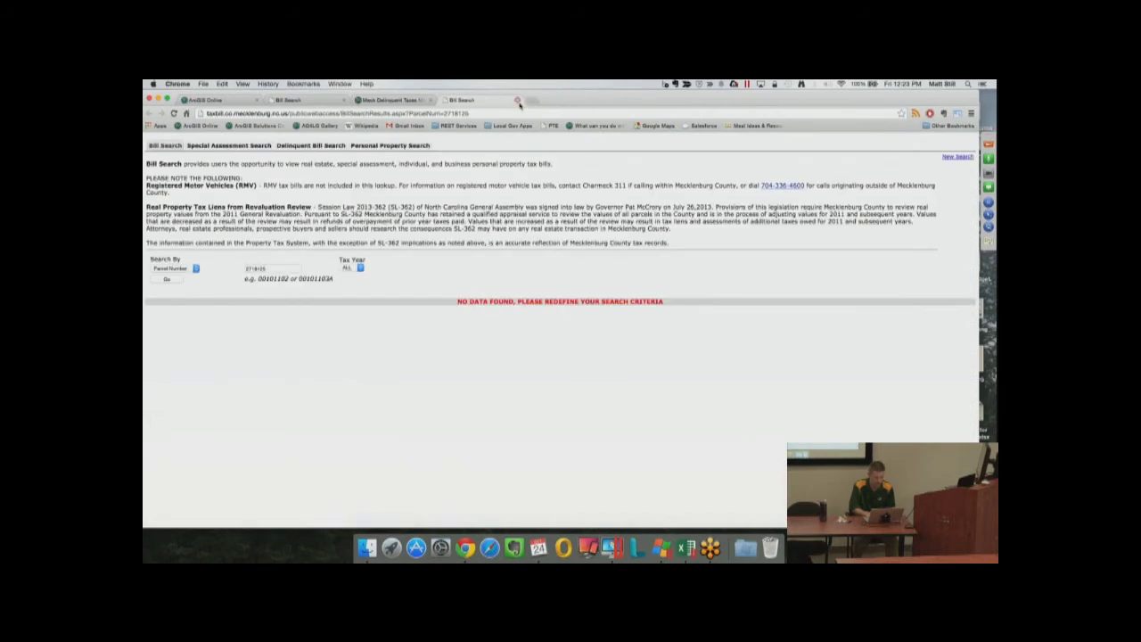
click(518, 101)
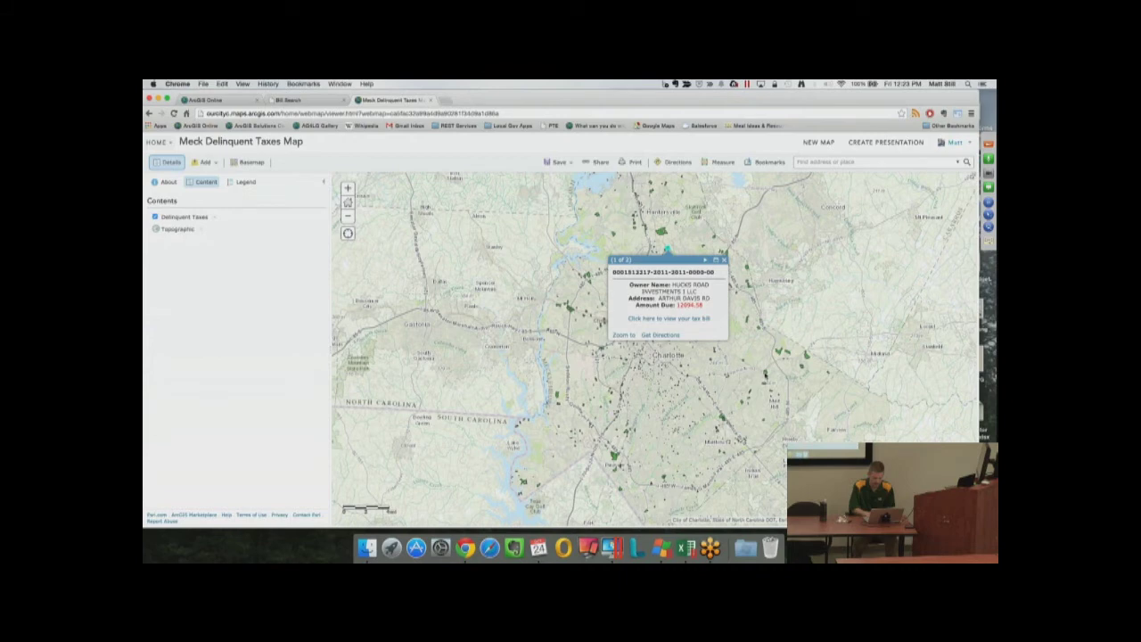
click(765, 373)
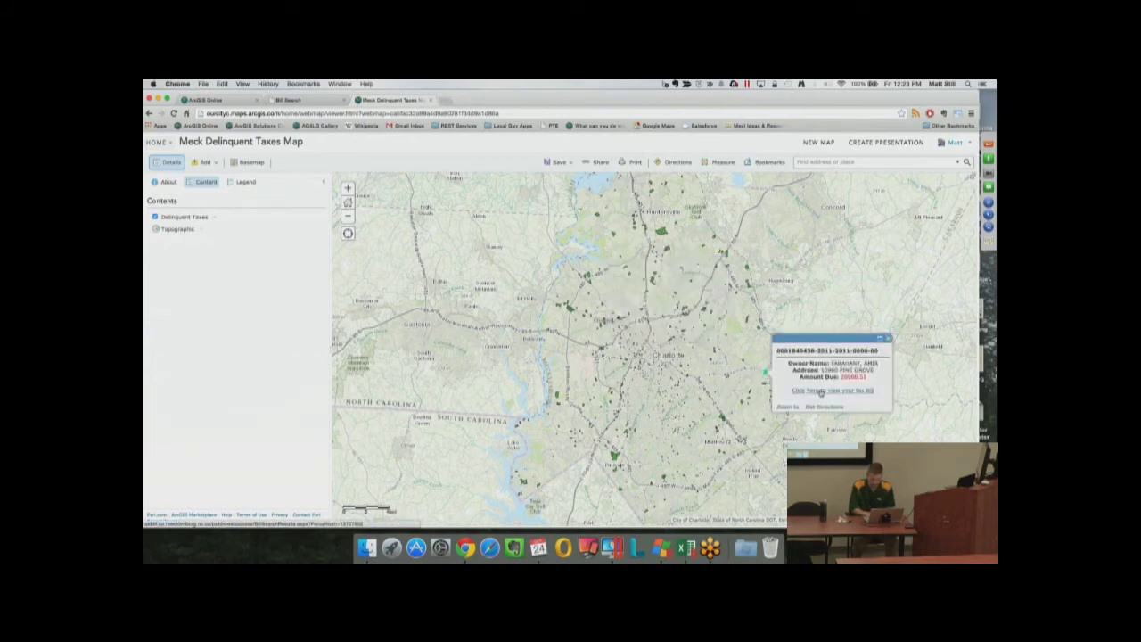
click(821, 391)
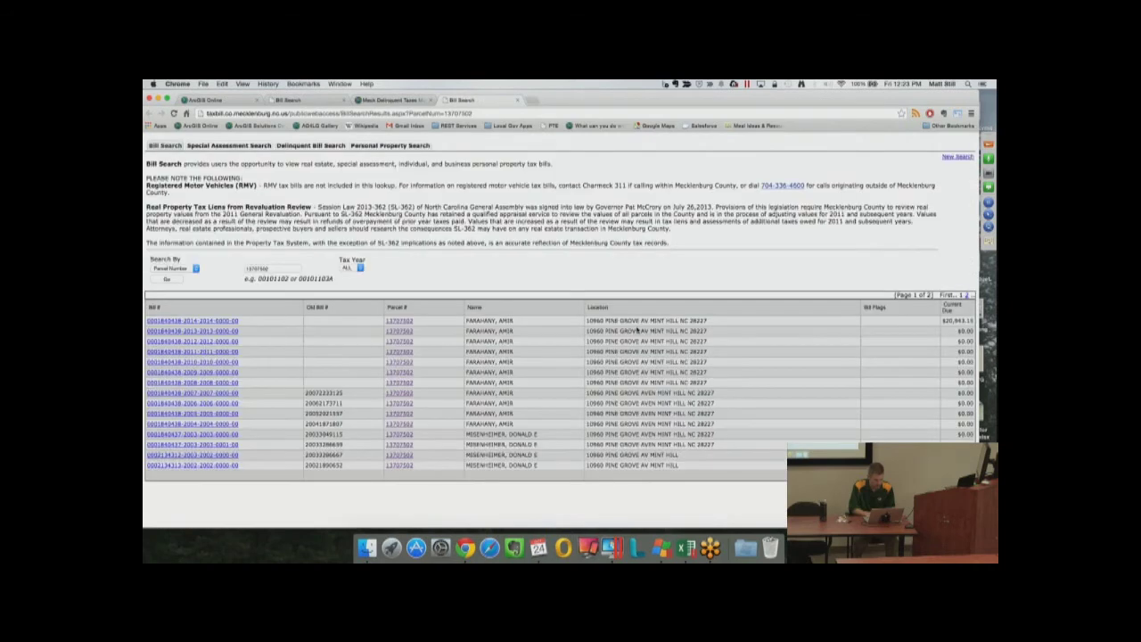
Review the bills, noting the 2014 bill owing $20,943.13, then return to the Meck Delinquent Taxes Map tab
double_click(510, 320)
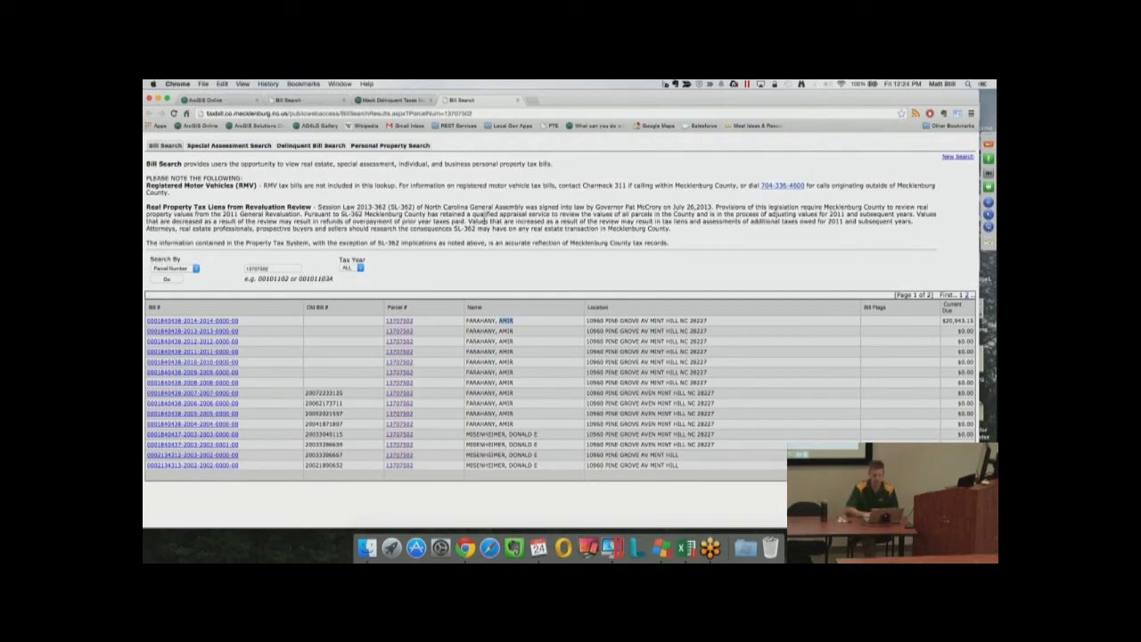
click(406, 101)
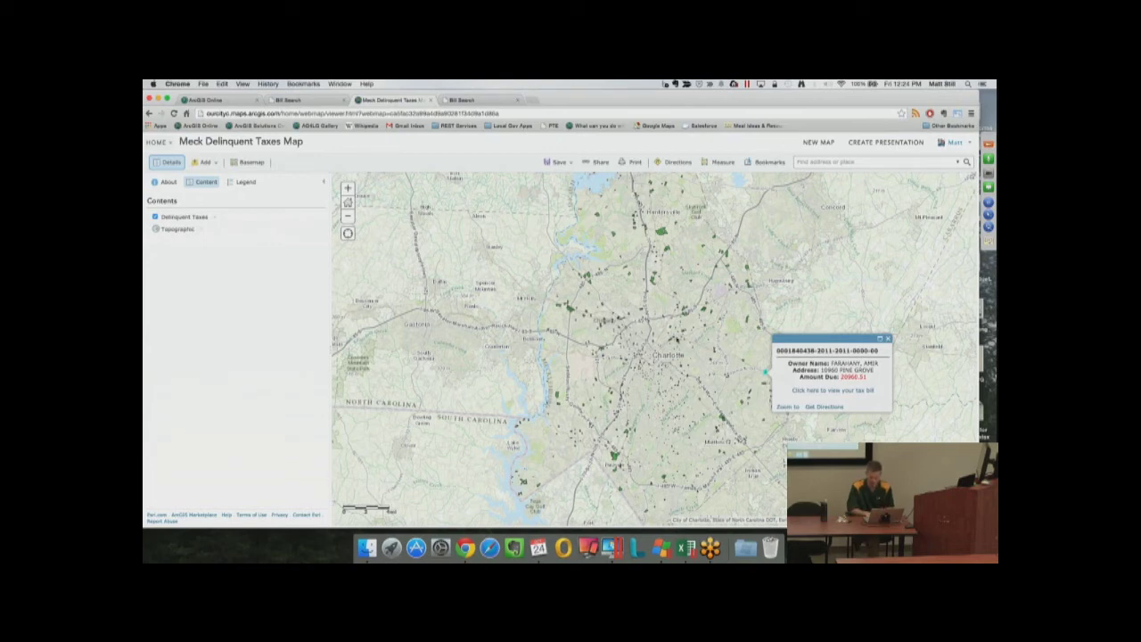
Size the Delinquent Taxes symbols by amt_amount_due, then edit all class symbols together
click(215, 217)
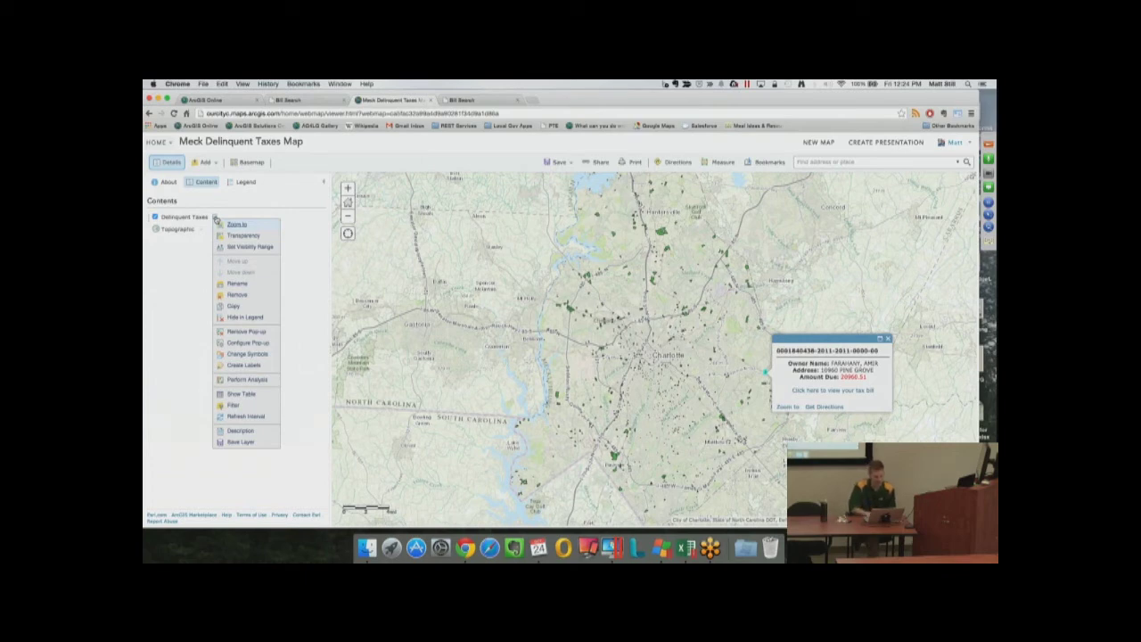
click(233, 354)
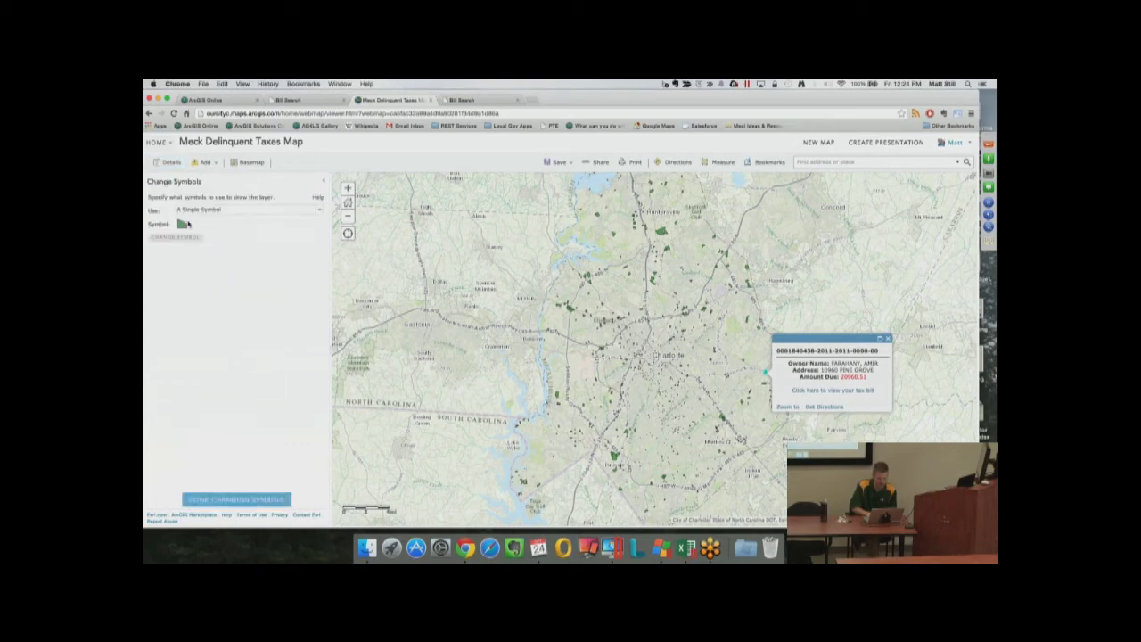
click(317, 211)
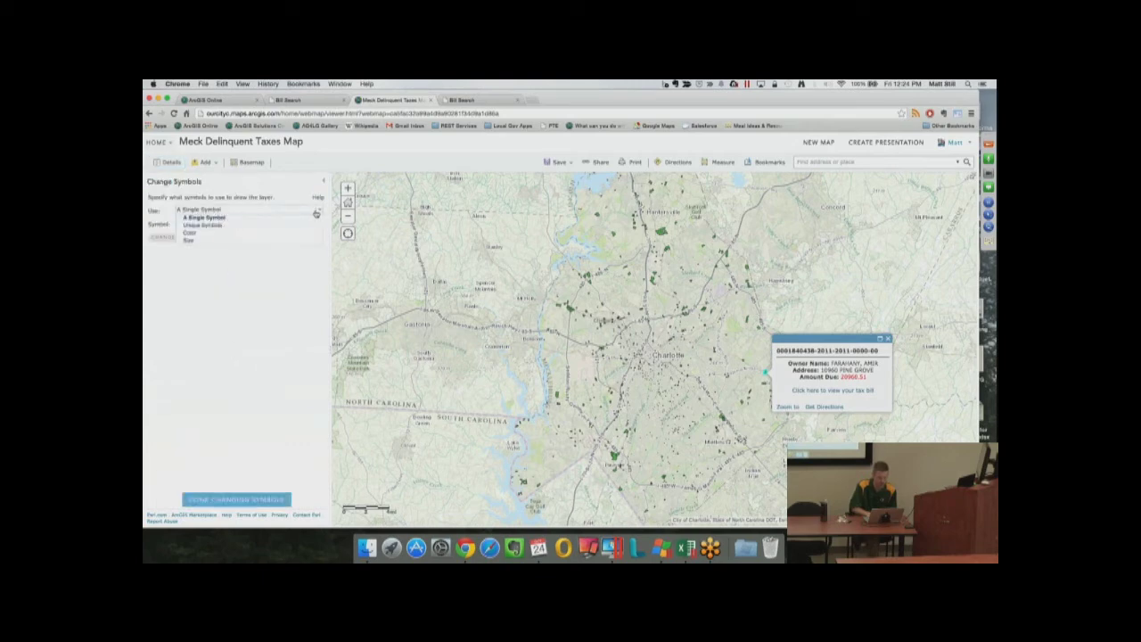
click(189, 241)
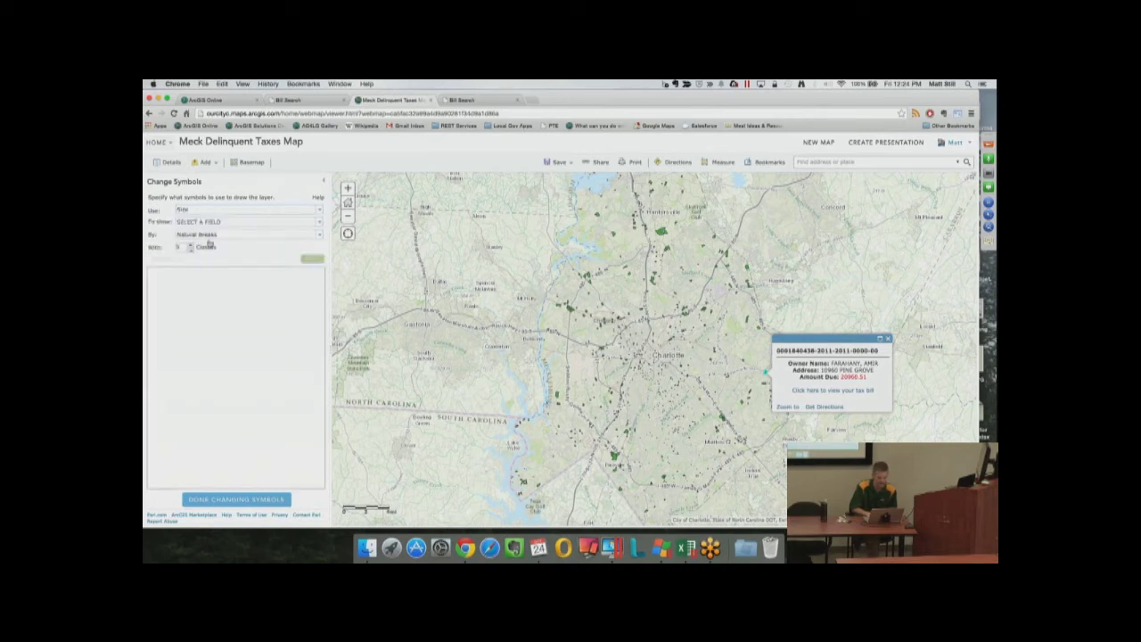
click(289, 223)
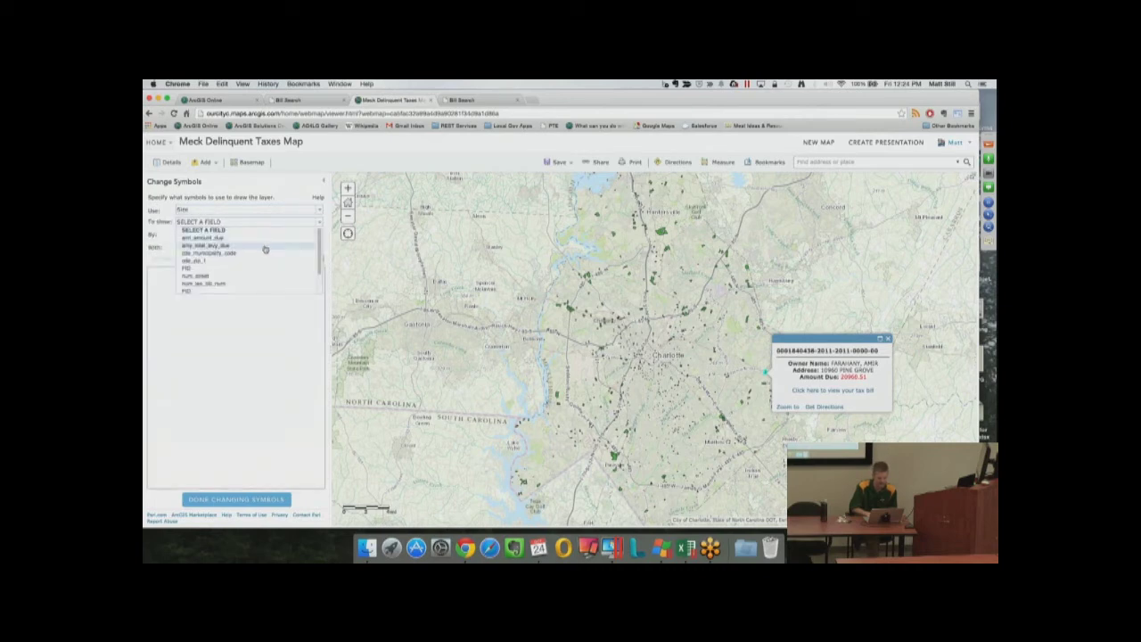
click(222, 241)
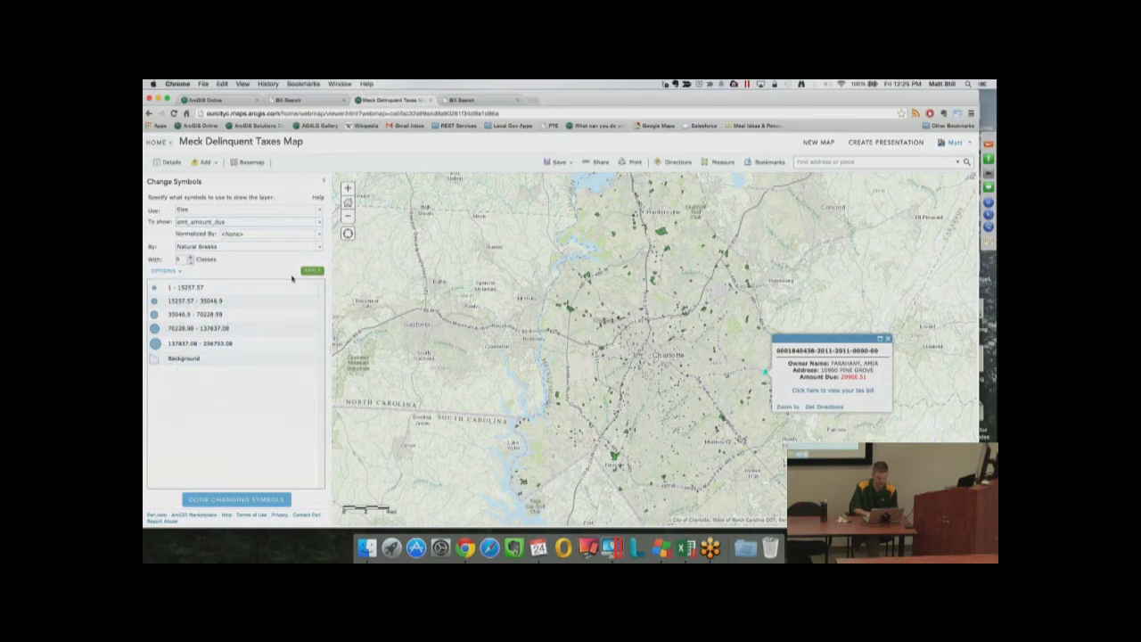
click(165, 271)
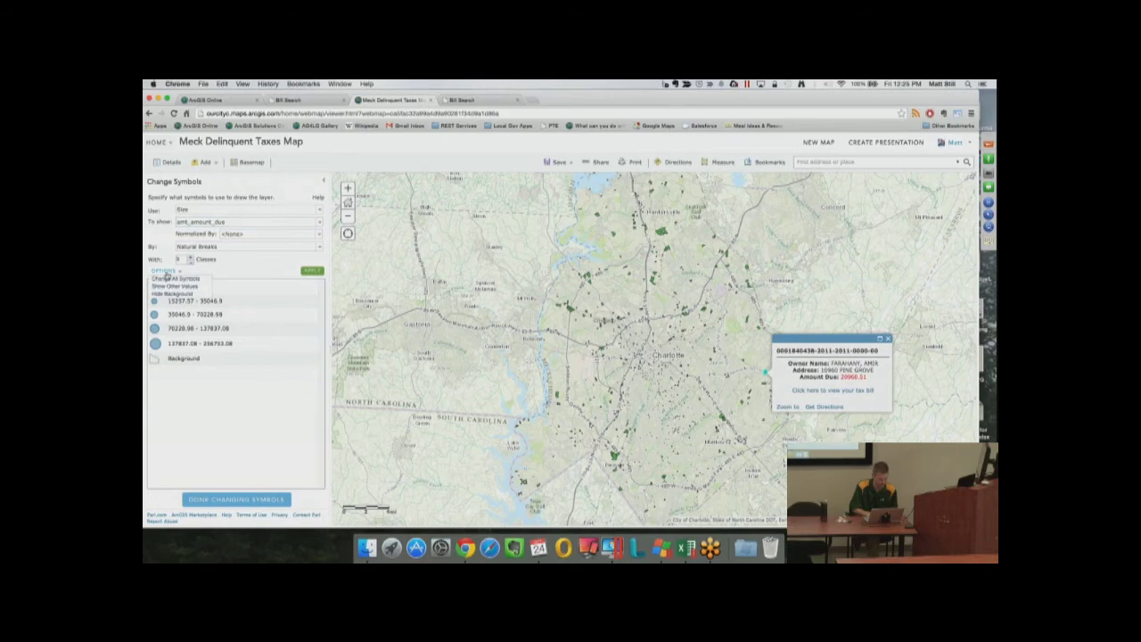
click(175, 278)
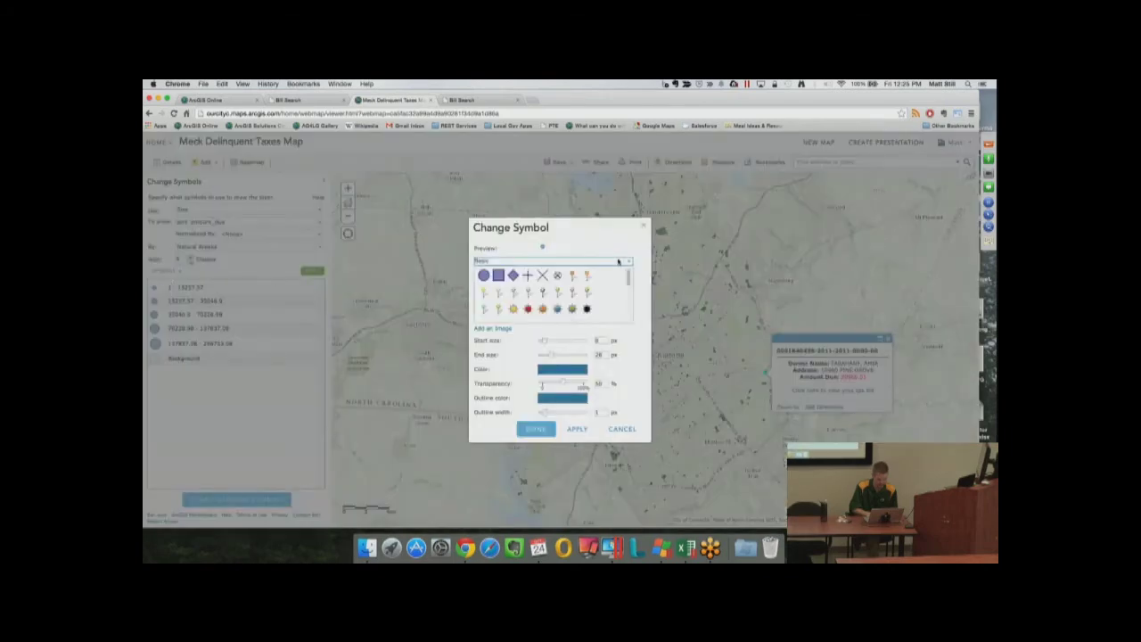
Apply the orange Shapes symbol to all classes, sized from 28 to 50 px
click(624, 261)
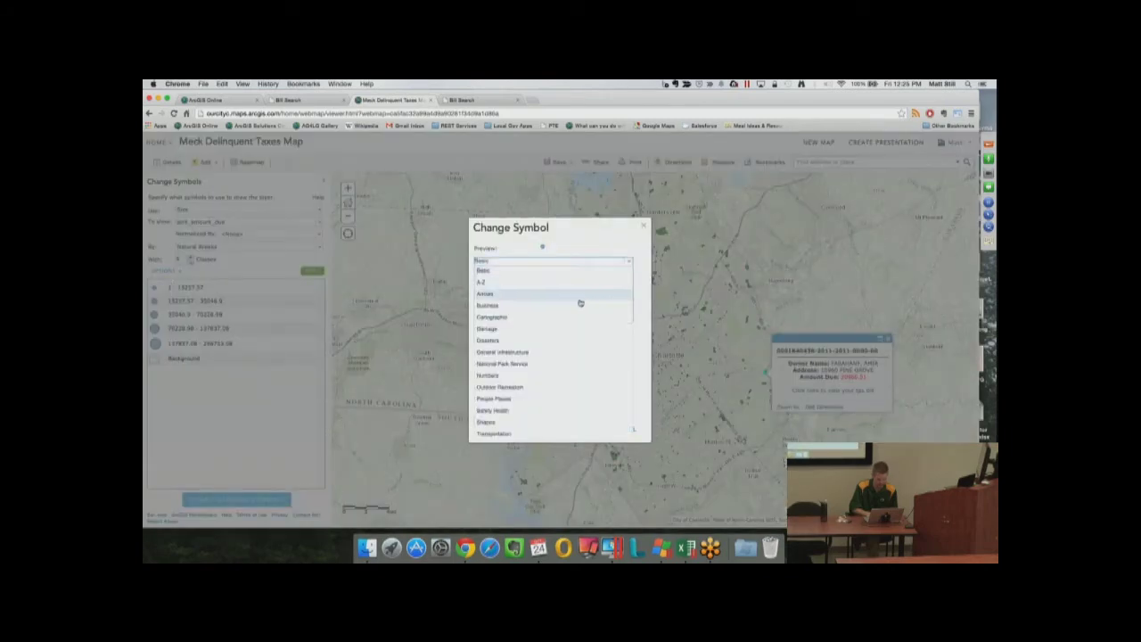
click(500, 422)
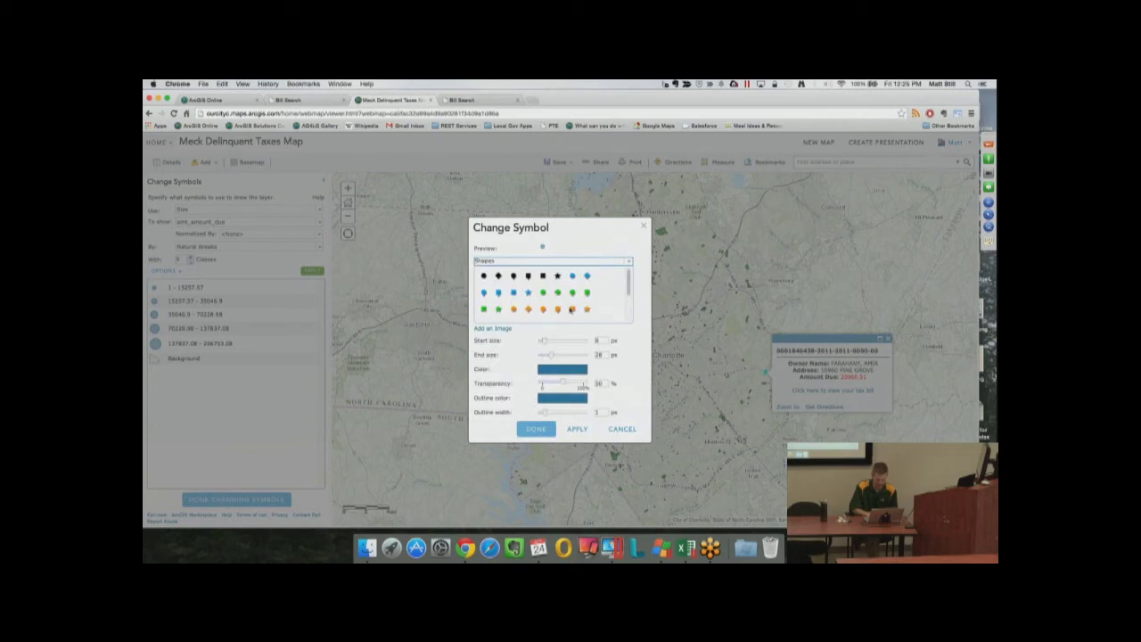
click(543, 309)
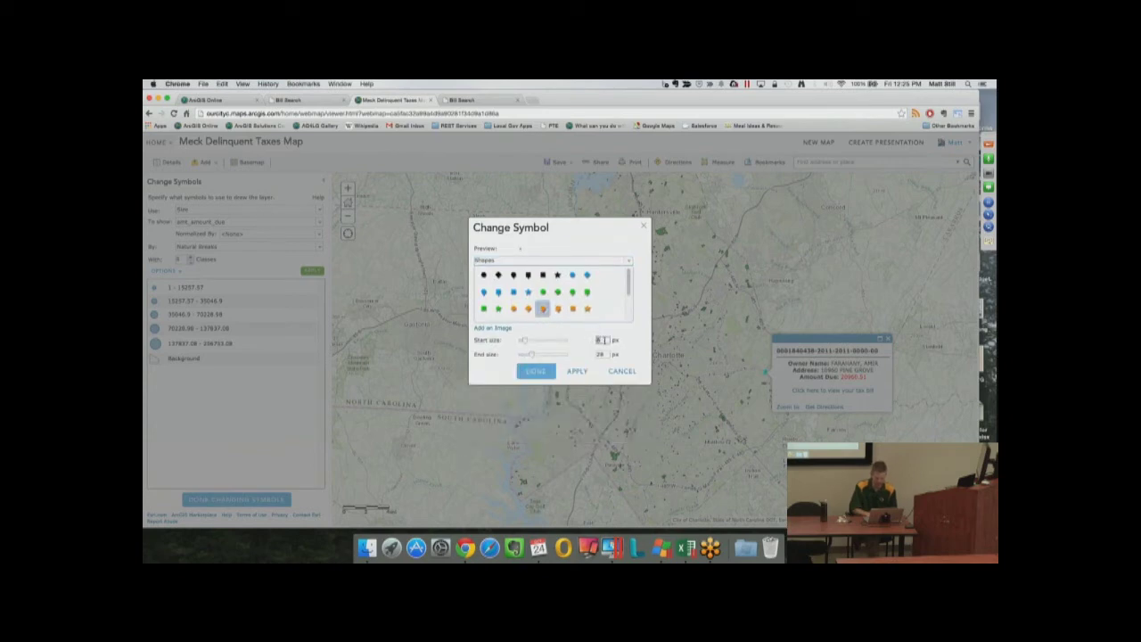
click(603, 340)
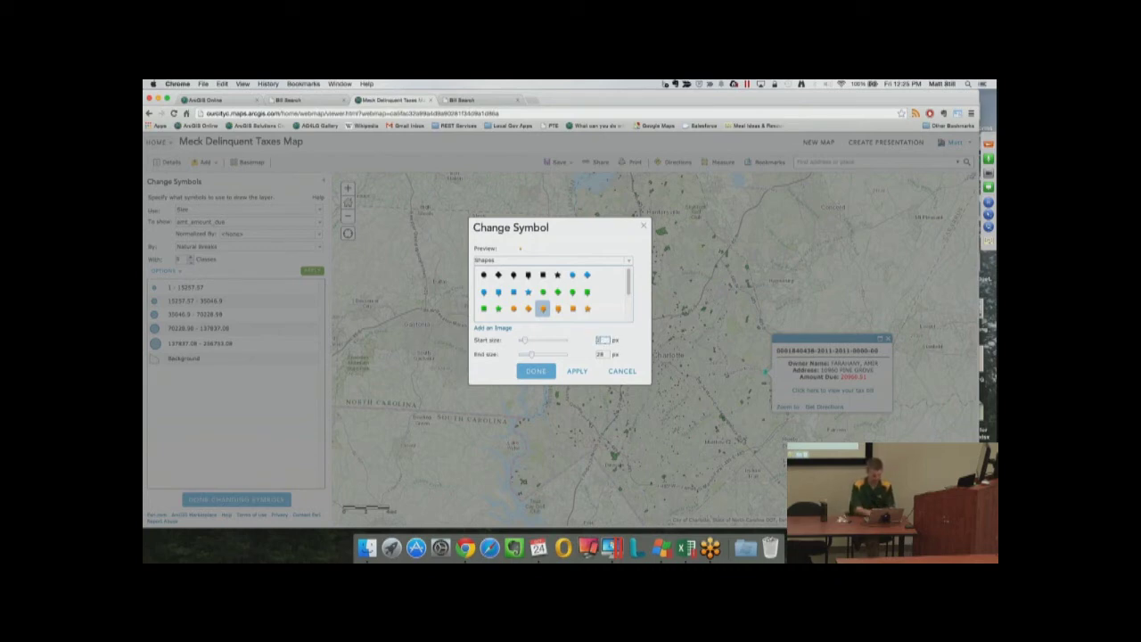
text(28)
key(Tab)
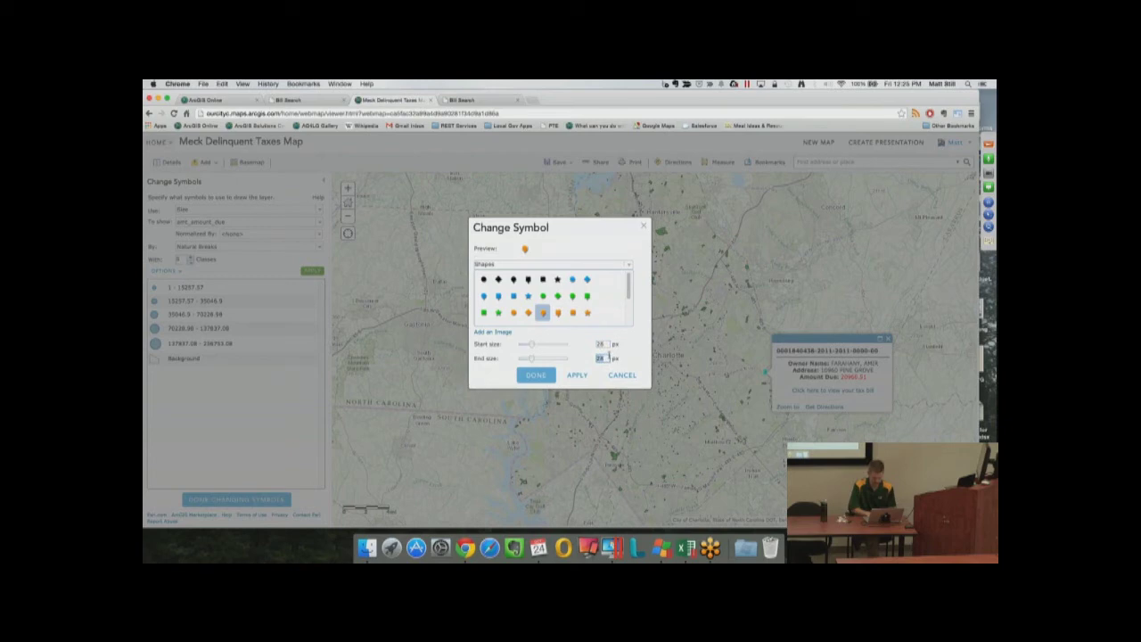
text(50)
click(576, 376)
click(538, 377)
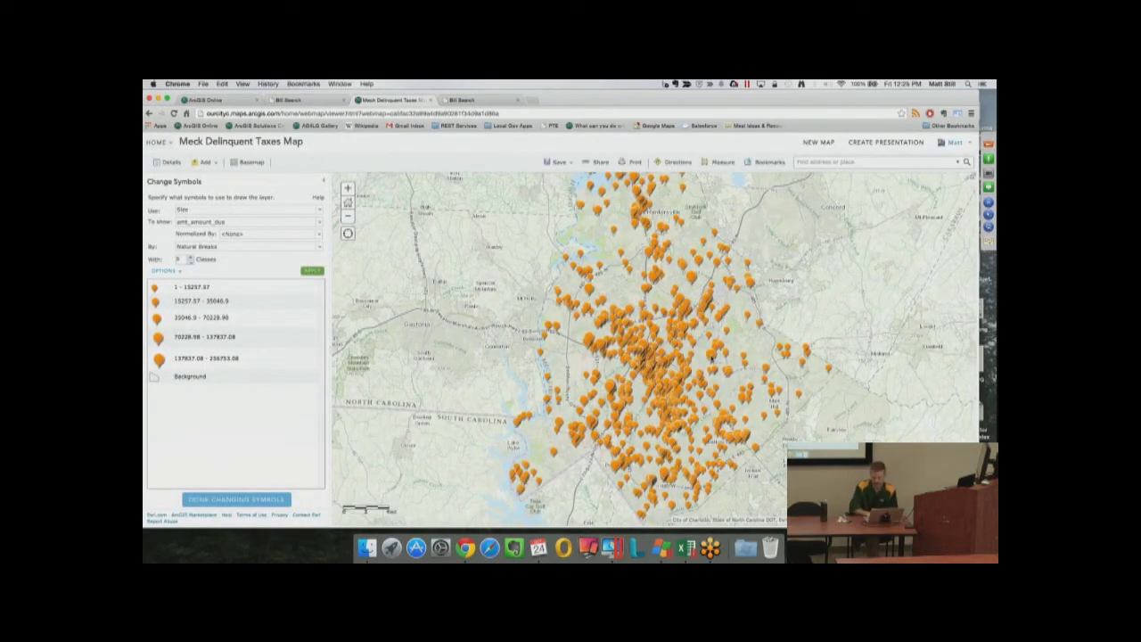
Check two parcels' details, keep Natural Breaks classification, and finish changing symbols
click(712, 357)
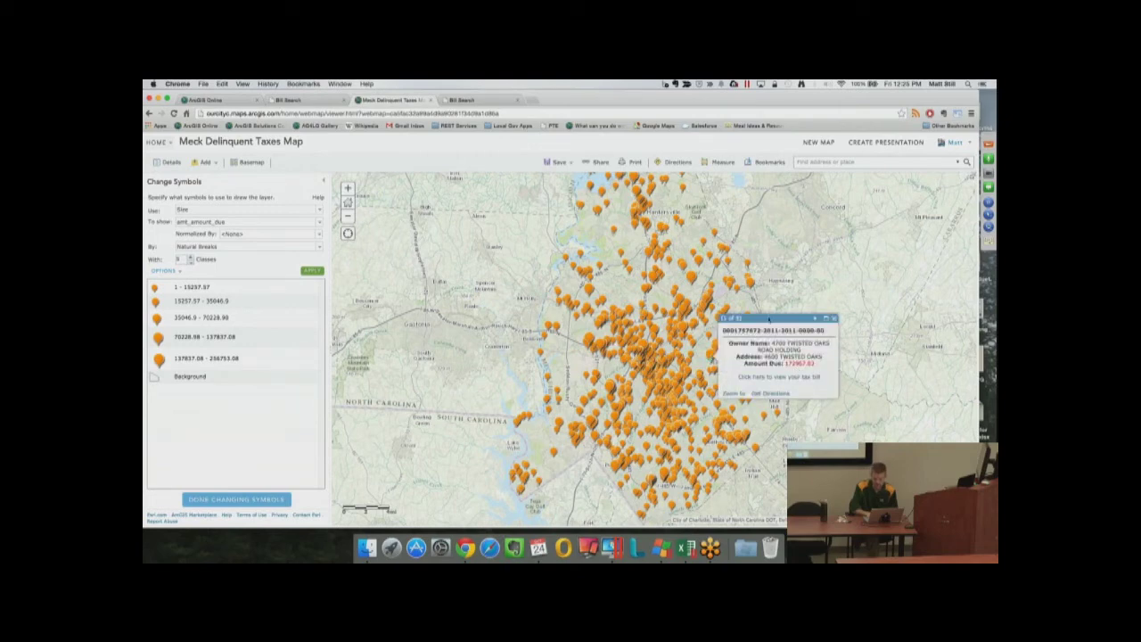
click(694, 257)
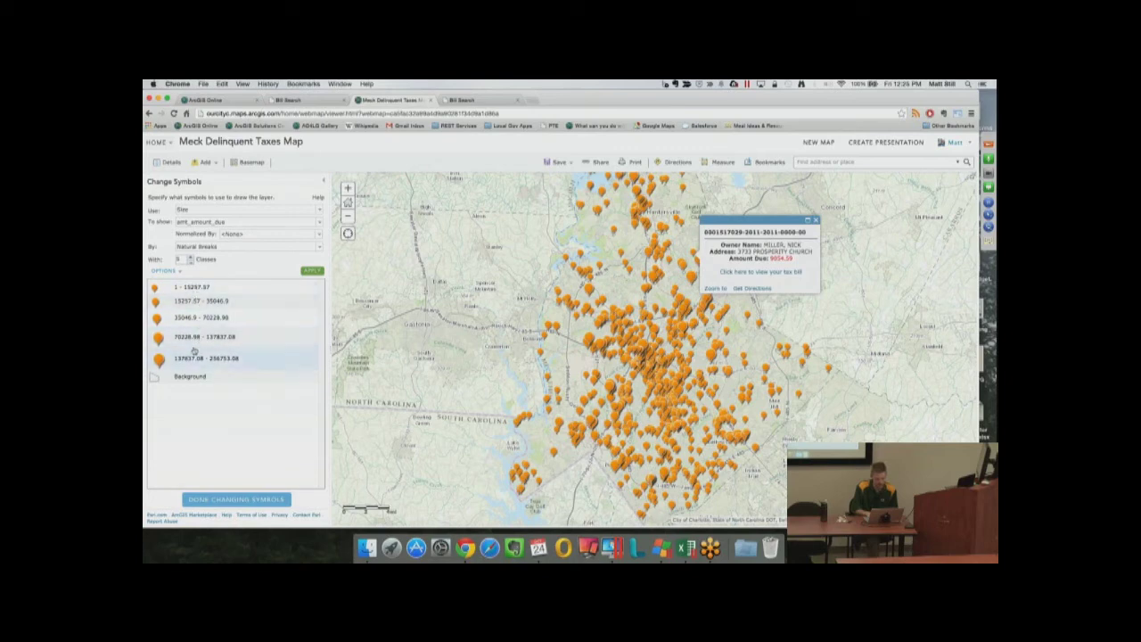
click(208, 247)
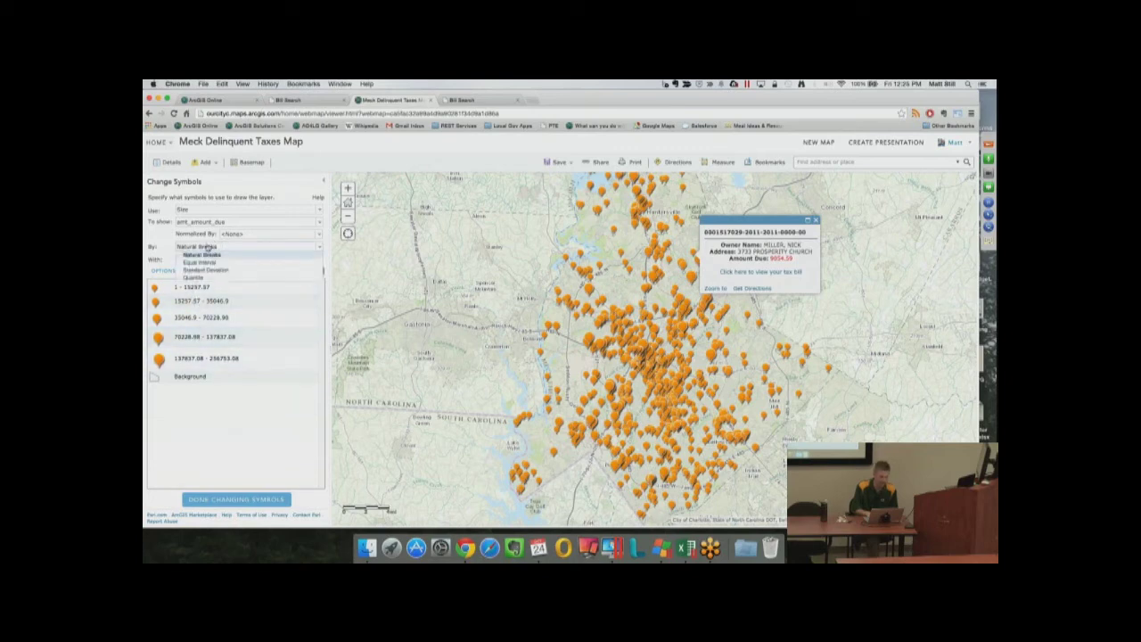
click(208, 246)
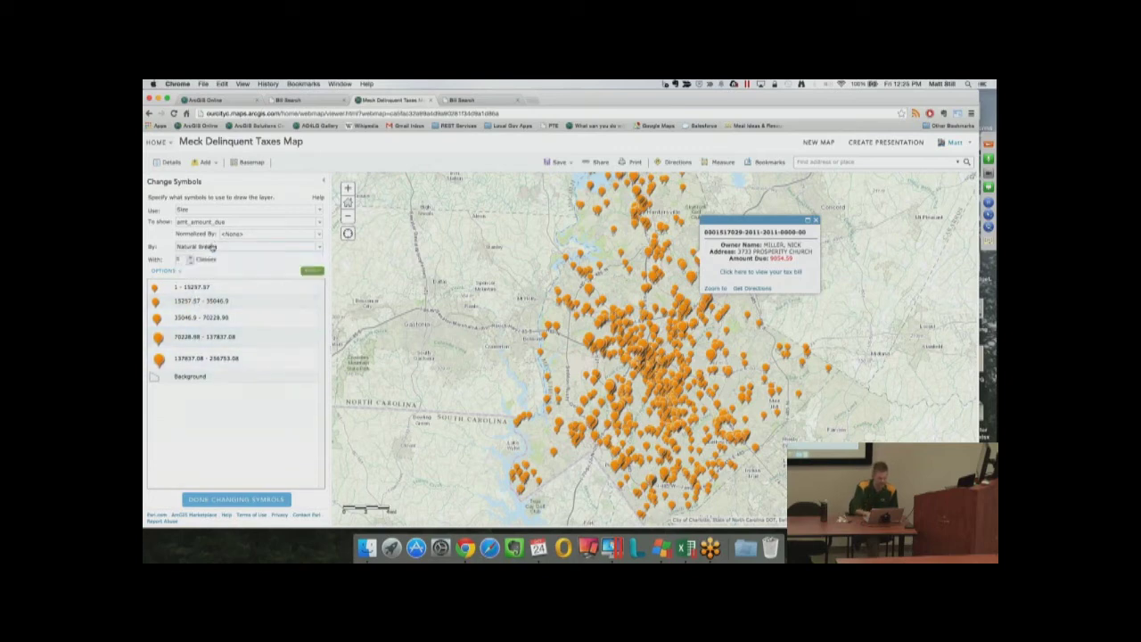
click(236, 499)
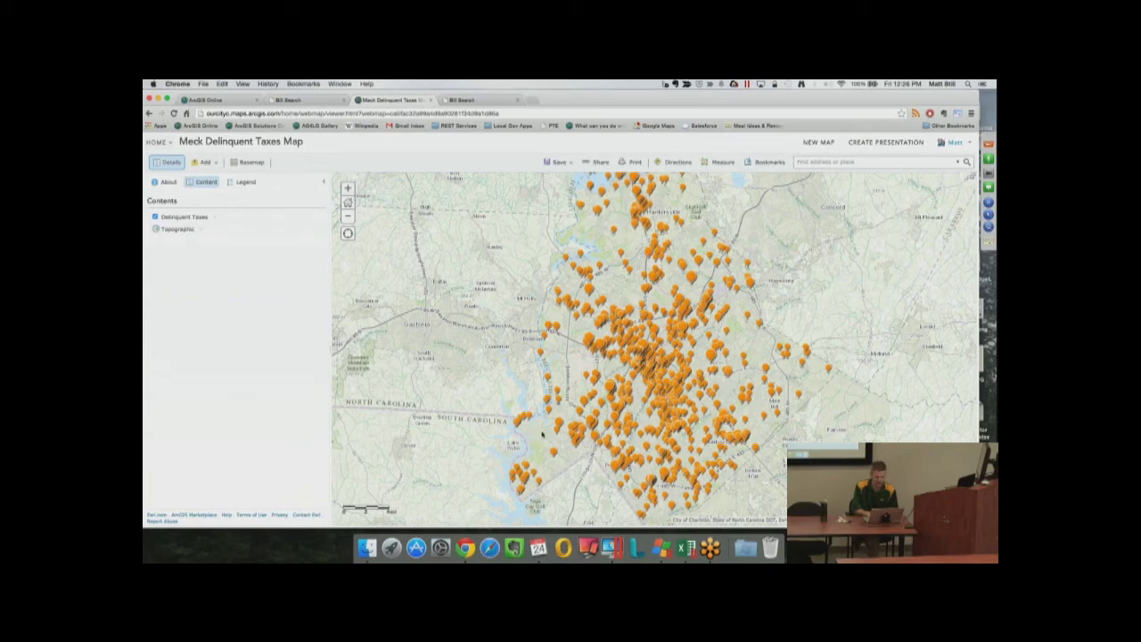
Compare Light Gray Canvas with Night Basemap, then settle on Light Gray Canvas
click(253, 165)
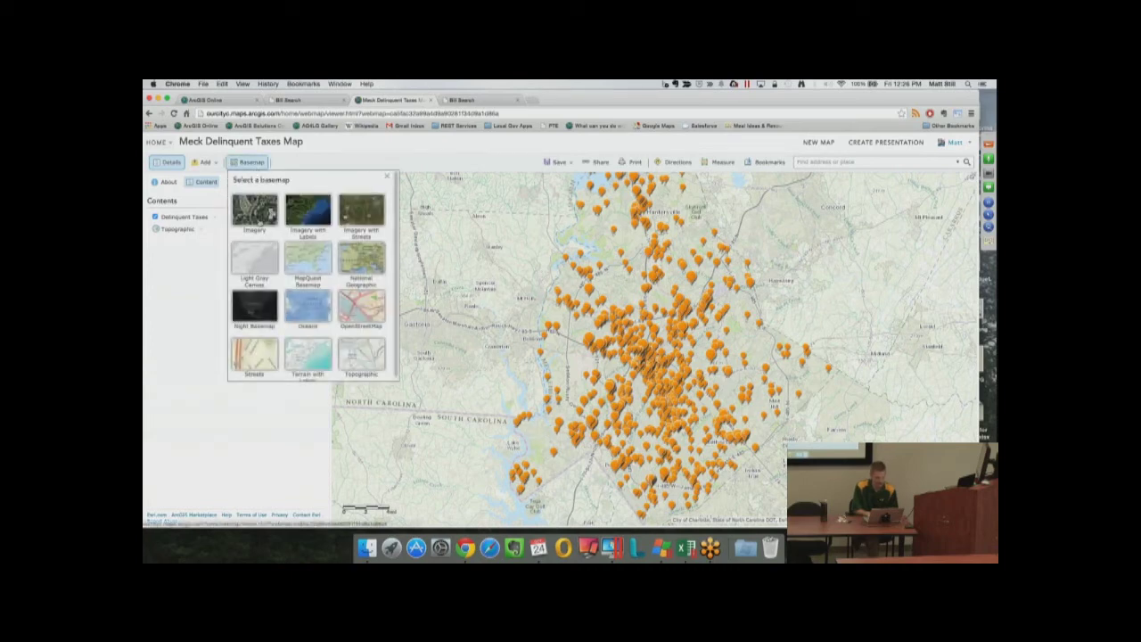
click(258, 256)
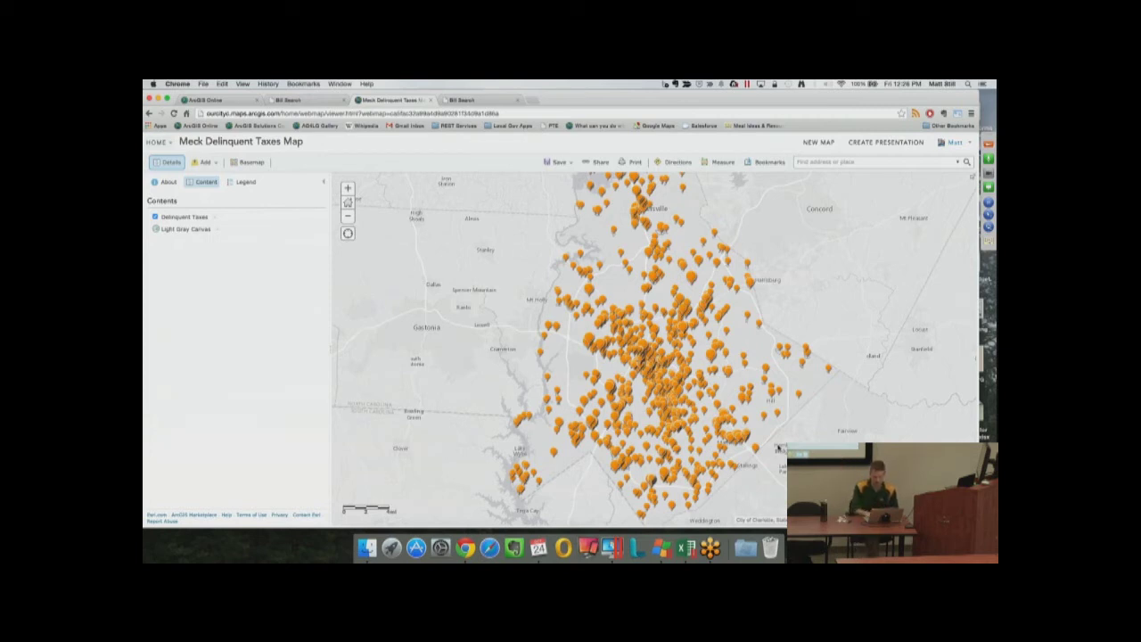
click(253, 162)
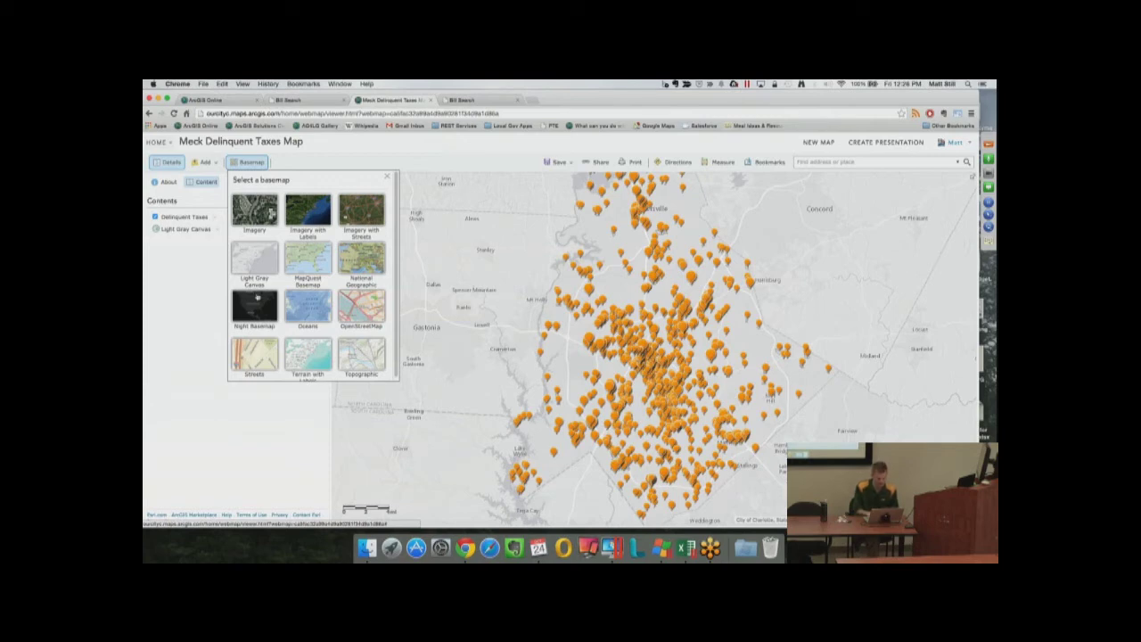
click(257, 308)
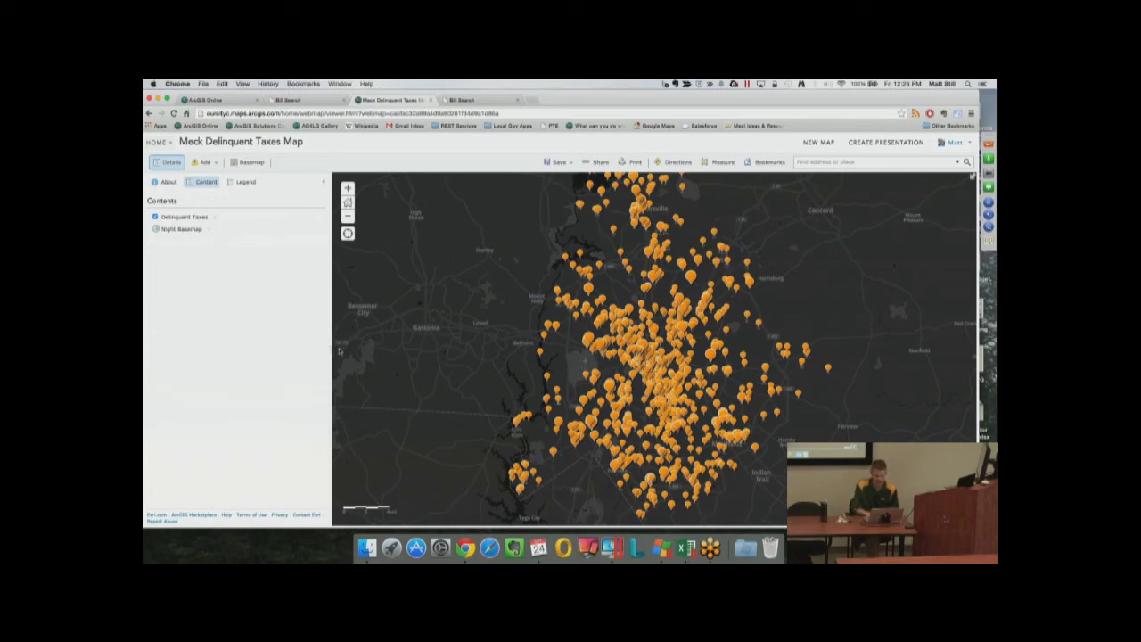
click(251, 163)
click(254, 258)
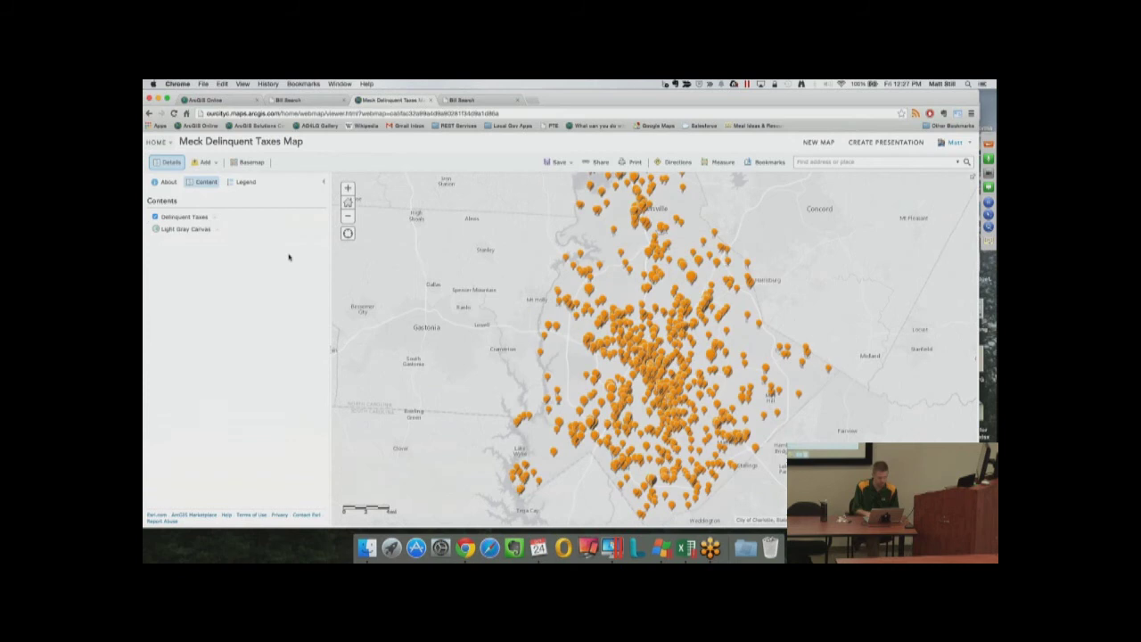
Open the layer's pop-up configuration, review the amt_amount_due field, and discard field changes
click(631, 274)
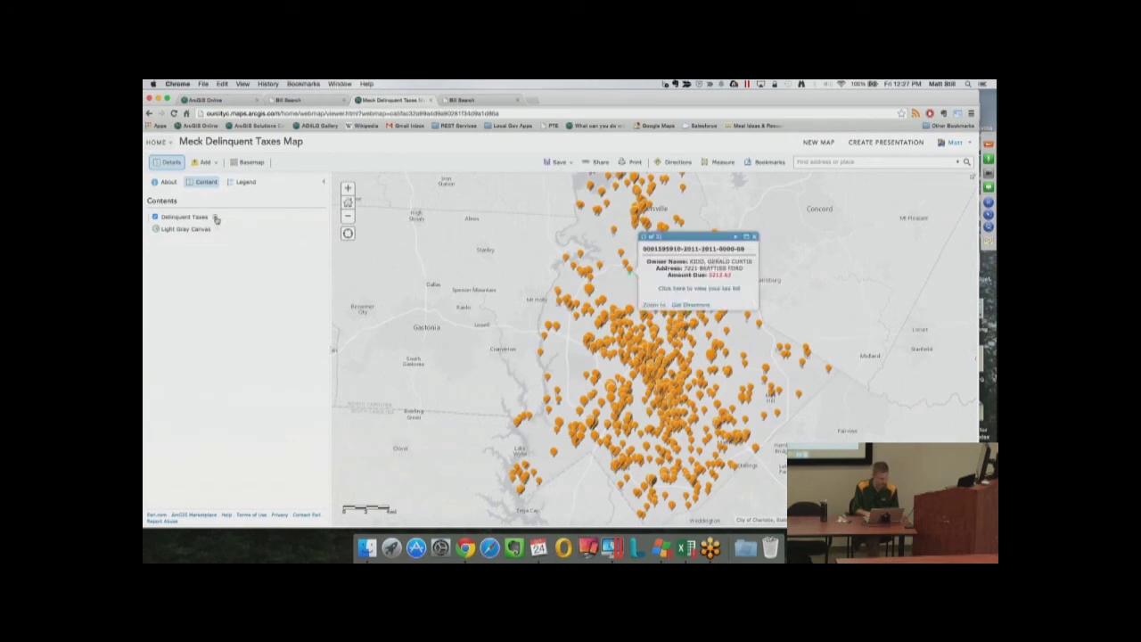
click(216, 219)
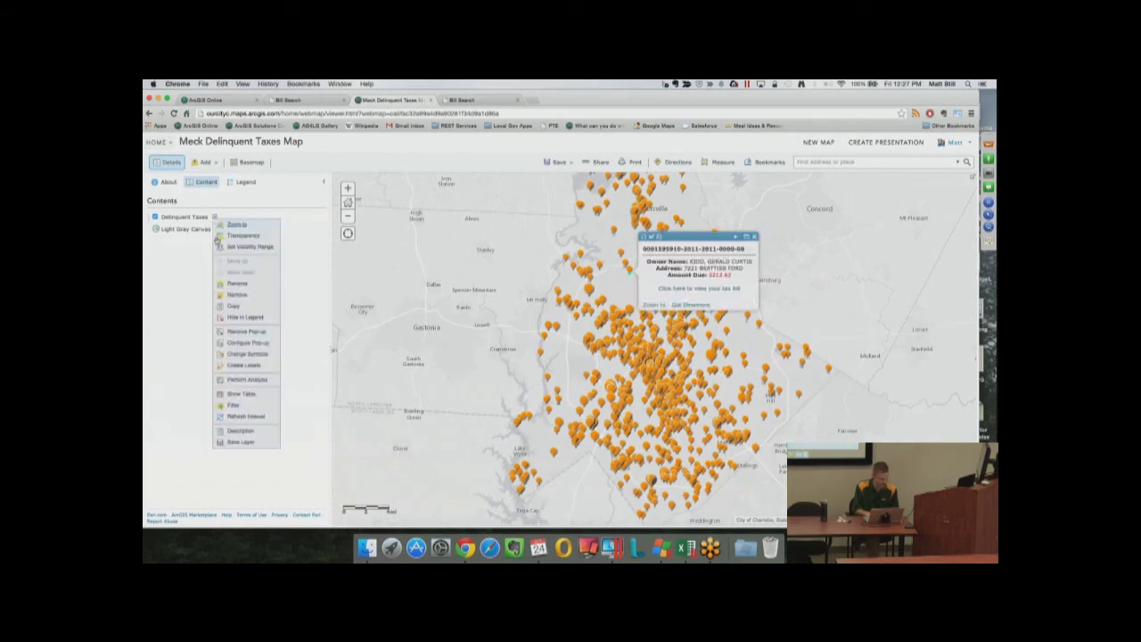
click(234, 343)
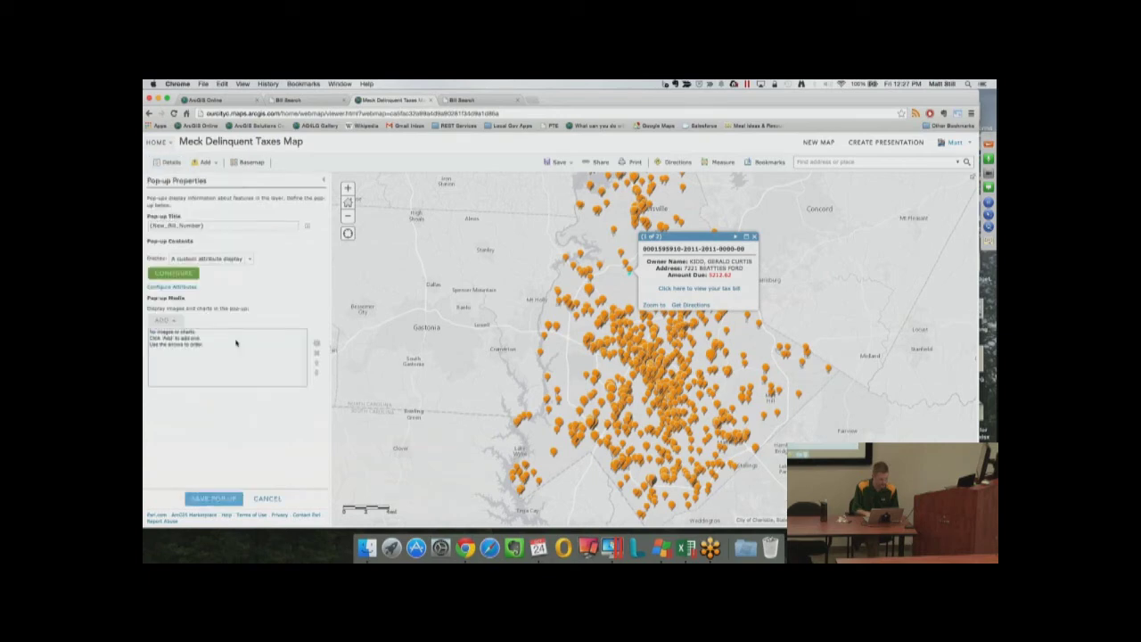
click(192, 291)
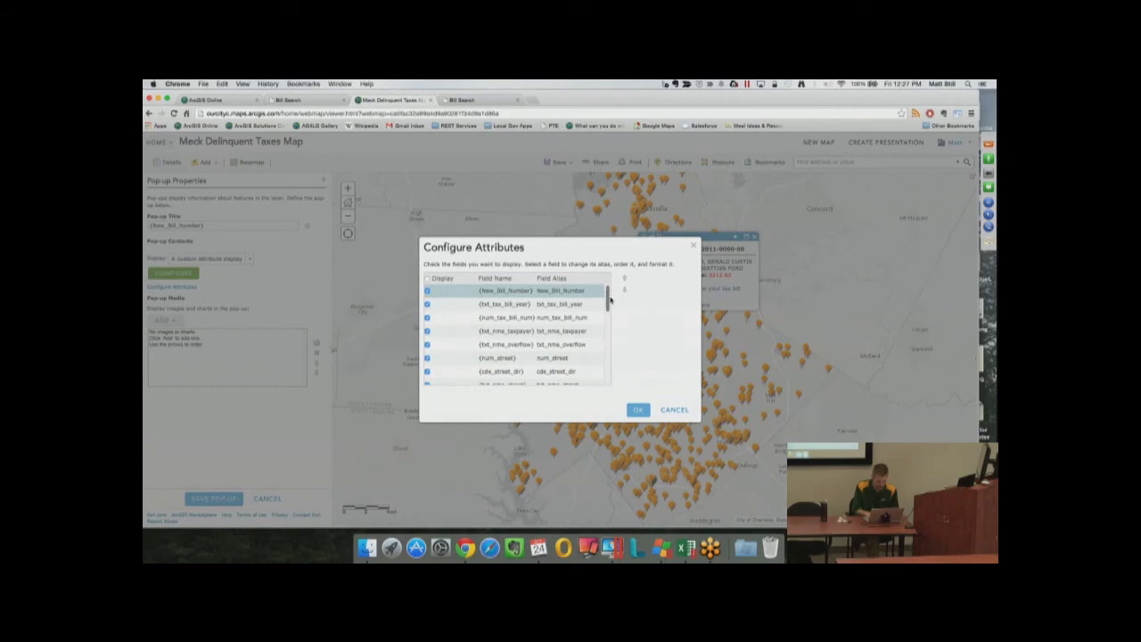
drag(609, 303, 606, 332)
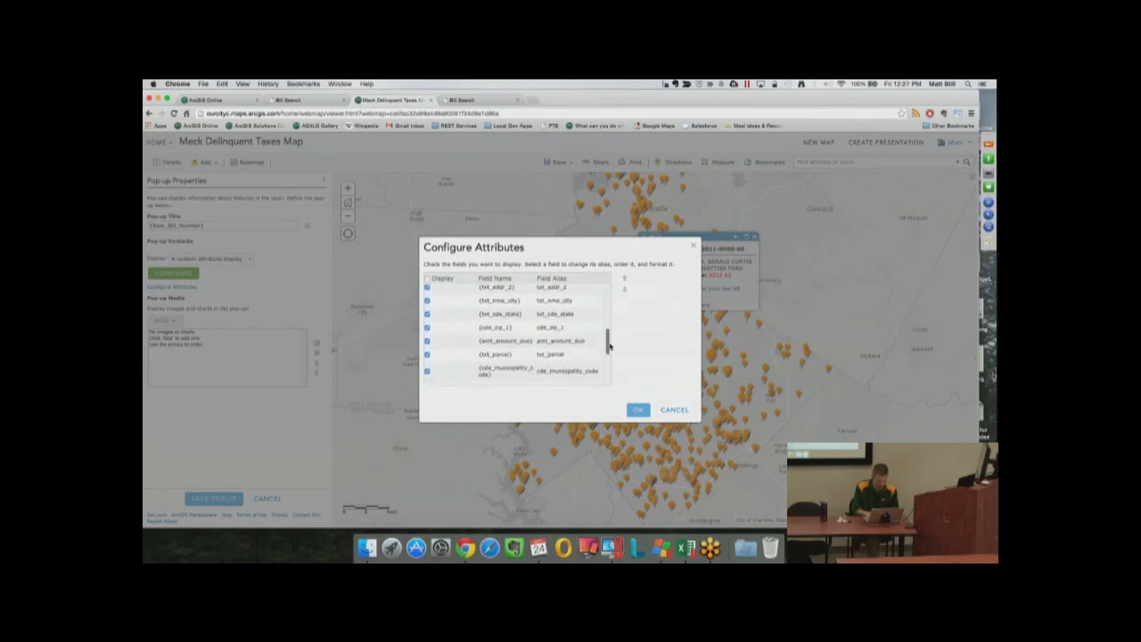
click(565, 341)
click(524, 341)
click(427, 341)
click(679, 411)
Add a '$' before {amt_amount_due} in the custom pop-up text, save, and verify
click(189, 275)
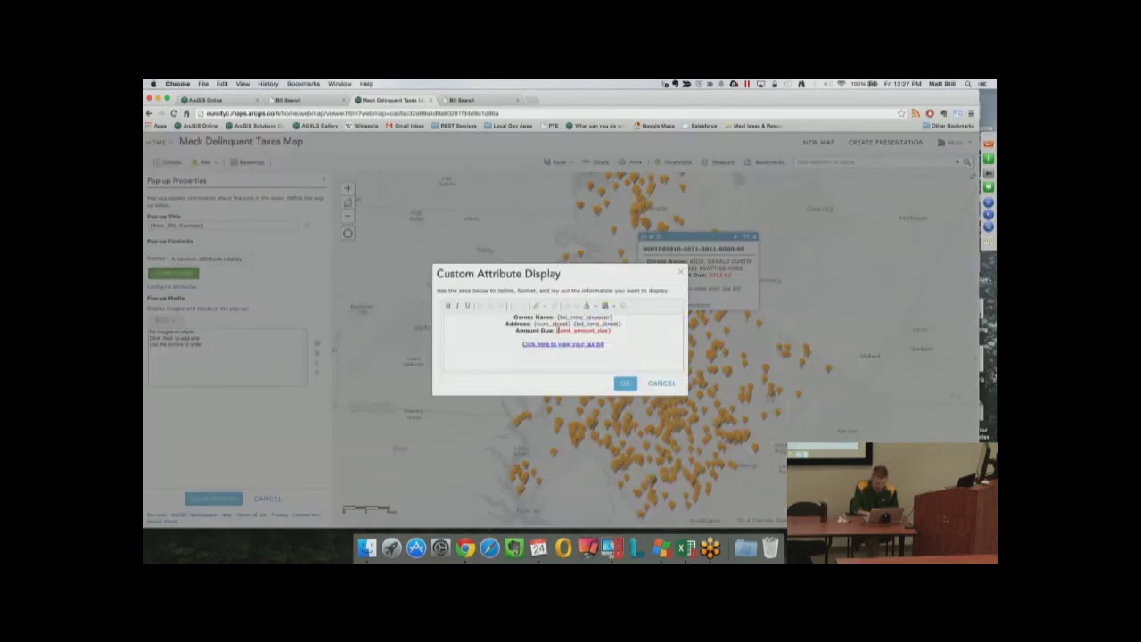
text($)
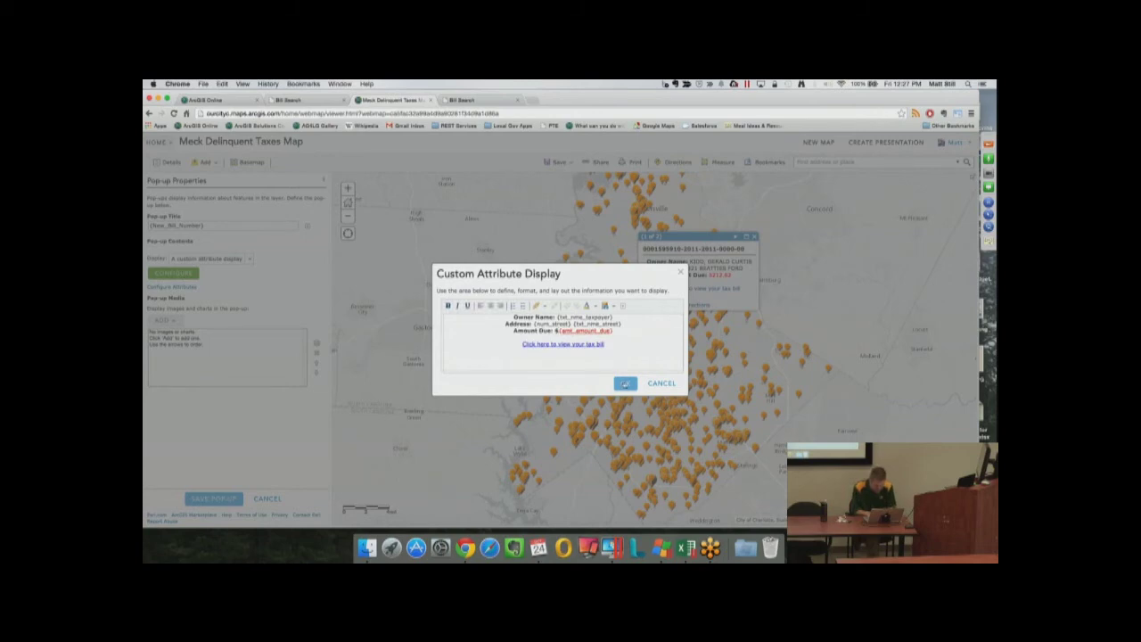
click(624, 384)
click(214, 498)
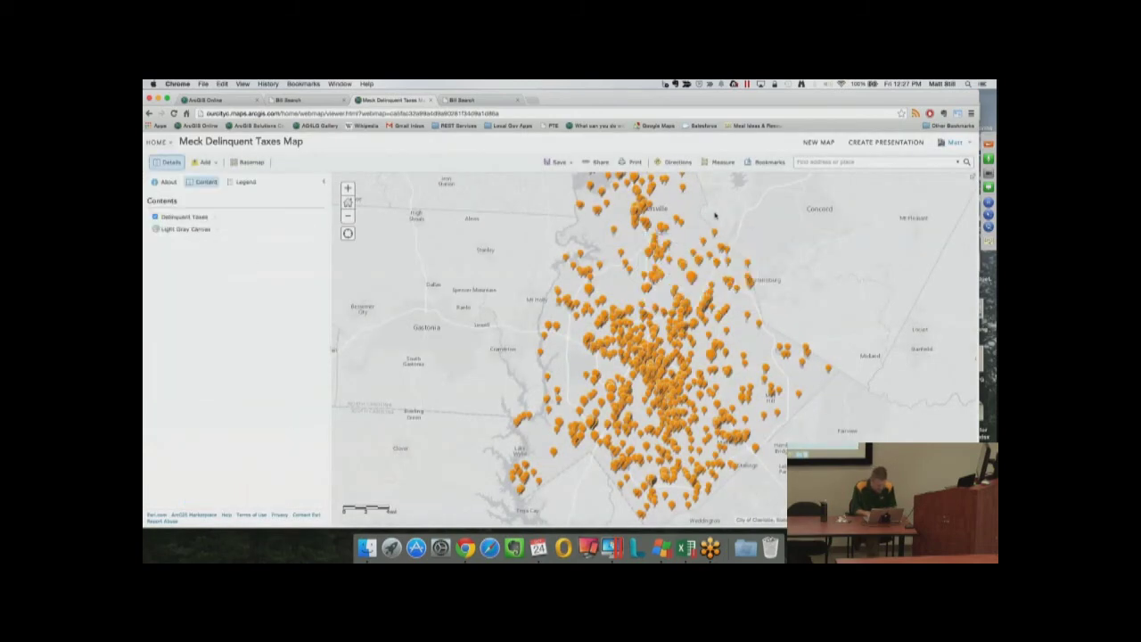
click(653, 336)
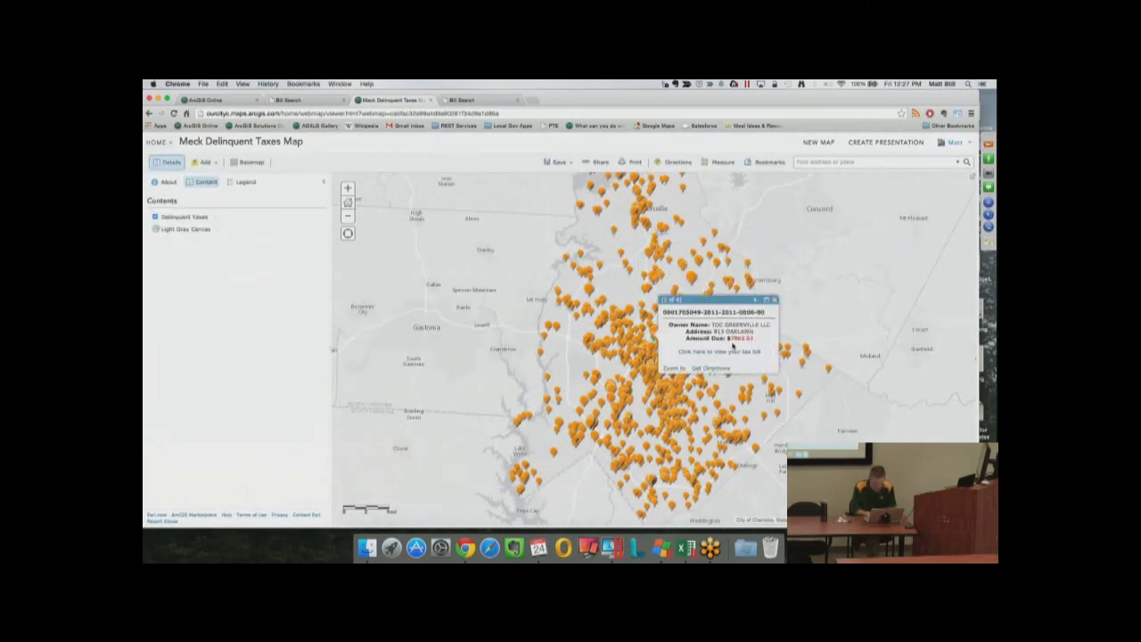
Close the pop-up, cancel saving a copy, and save the map under its existing name
click(774, 300)
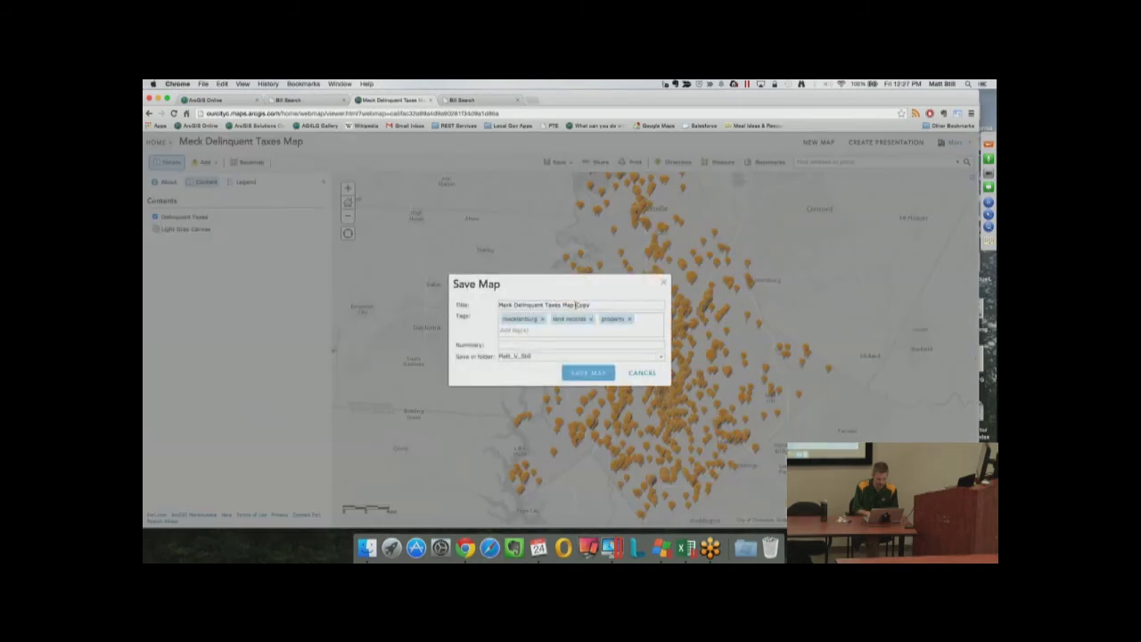
drag(576, 305, 594, 305)
click(641, 373)
click(550, 177)
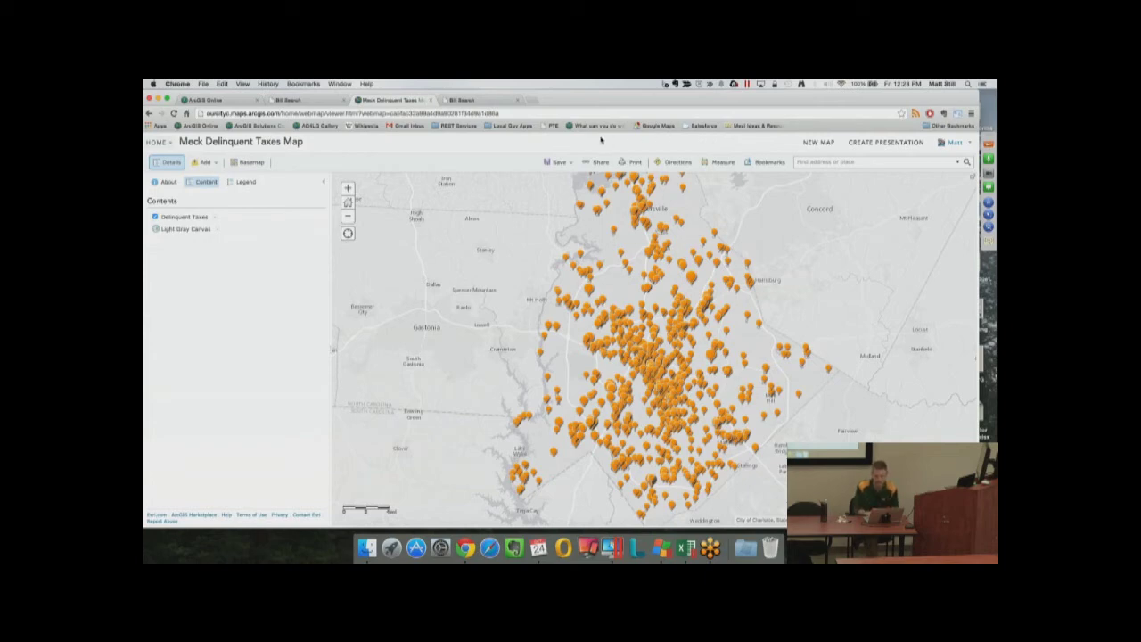
Publish a Basic Viewer web app titled 'Meck Delinquent Taxes Map Basic Viewer'
click(588, 160)
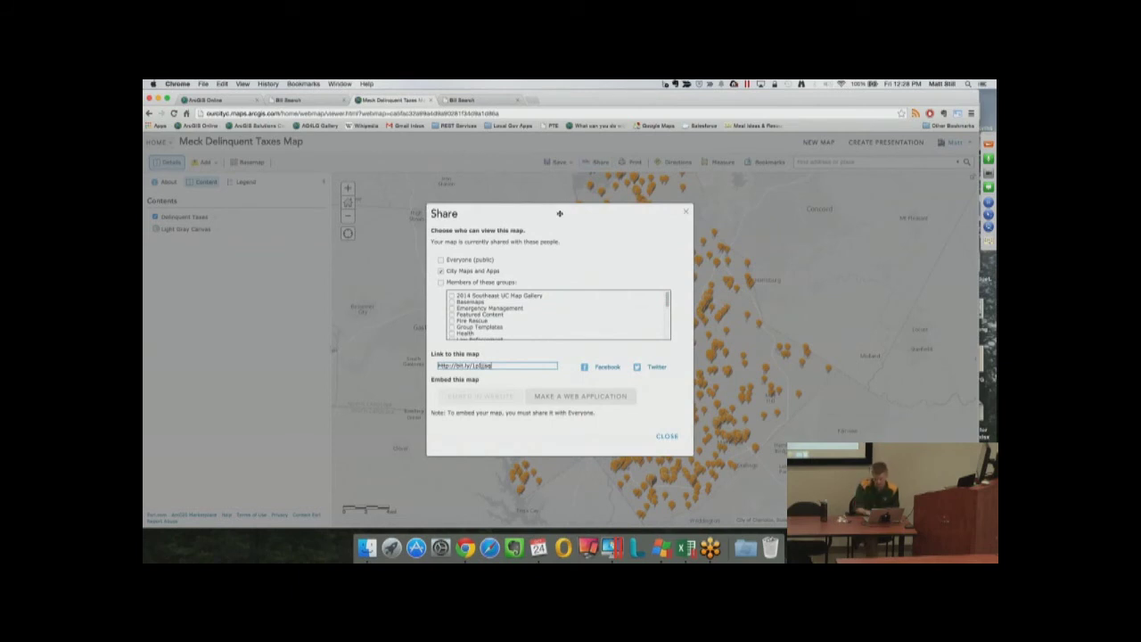
click(569, 396)
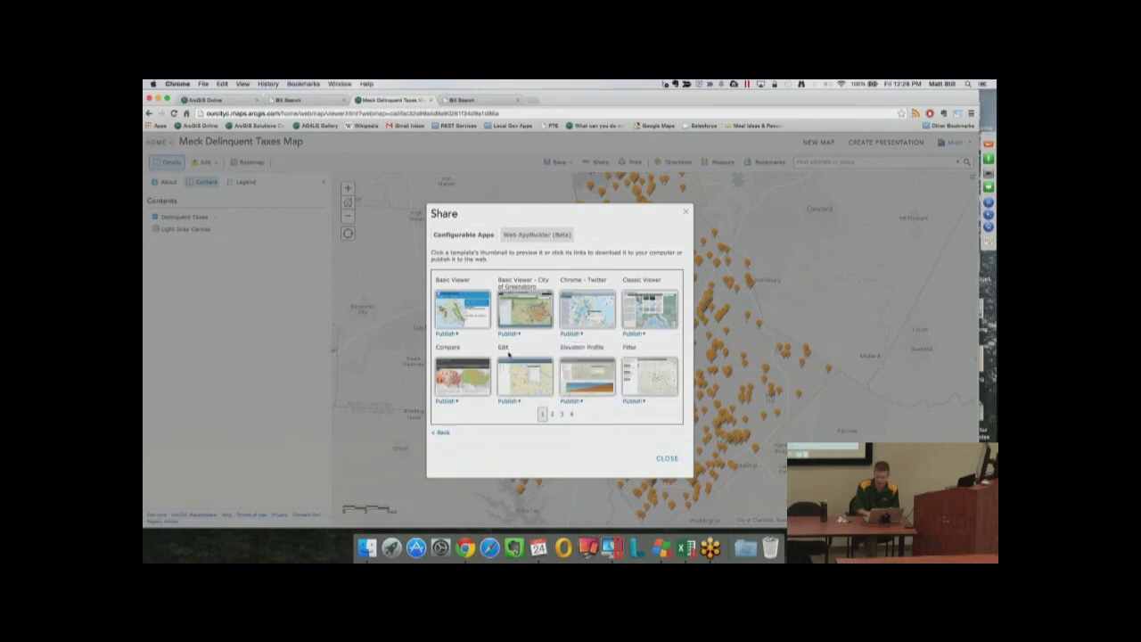
click(458, 334)
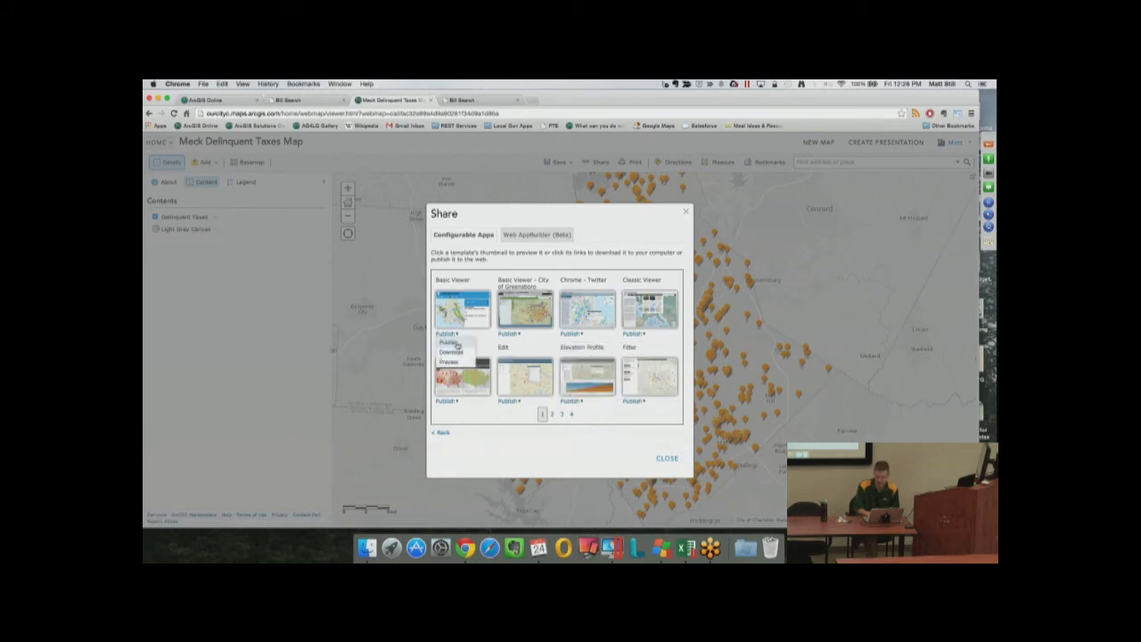
click(459, 347)
click(567, 261)
text(Basic Viewer)
key(Return)
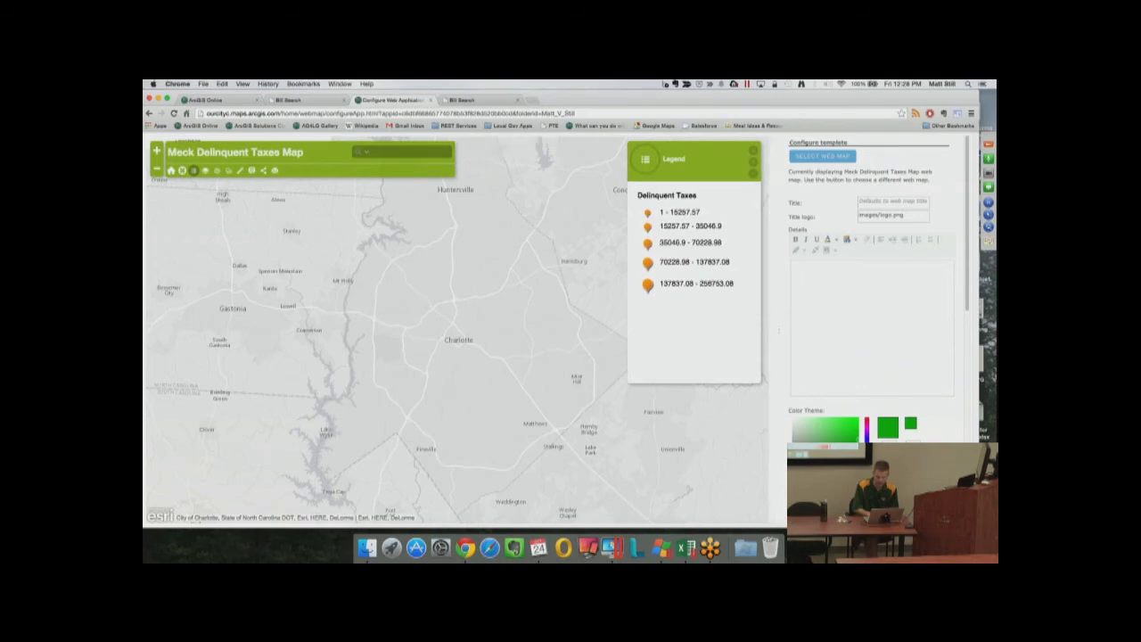
Change the app's Color Theme from green to gold #f5c402
scroll(862, 412, down, 2)
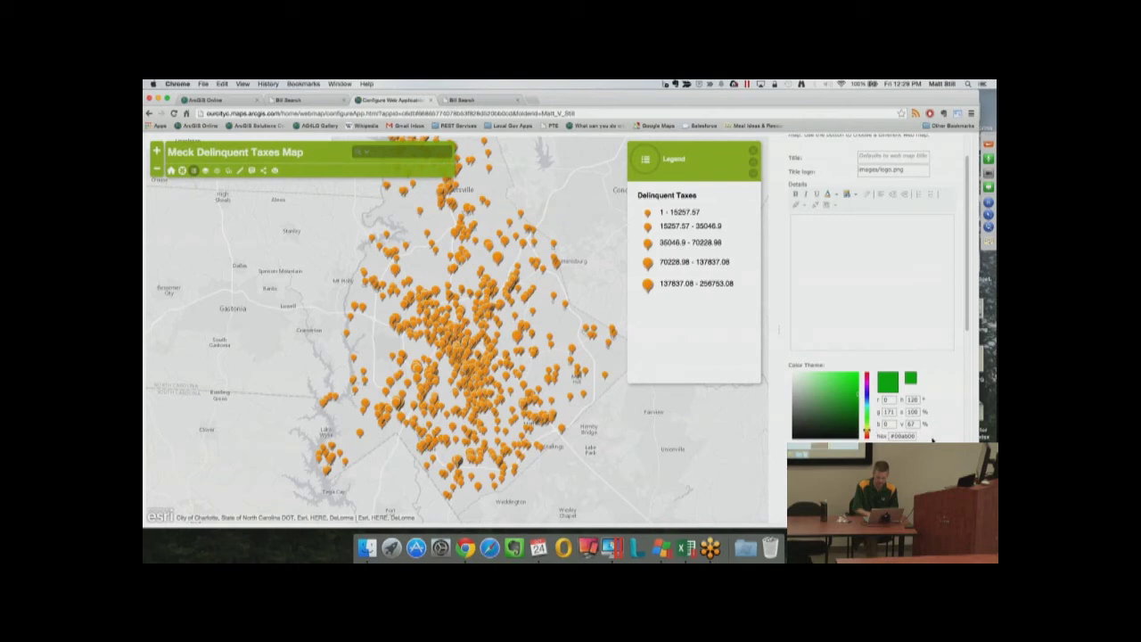
scroll(932, 440, down, 2)
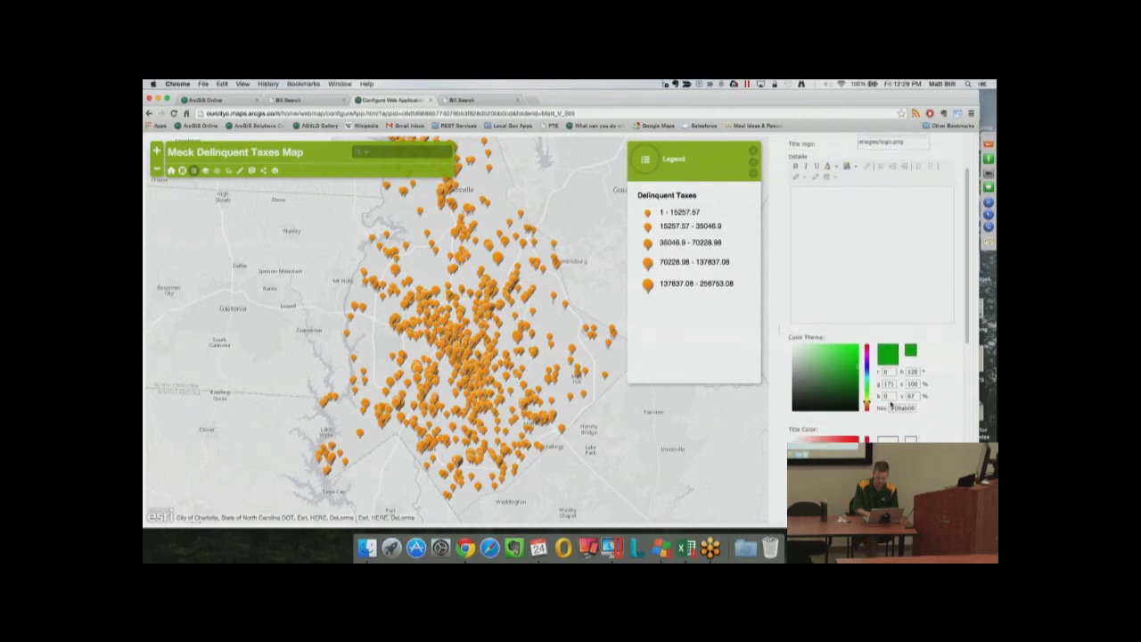
drag(861, 379, 867, 399)
click(866, 399)
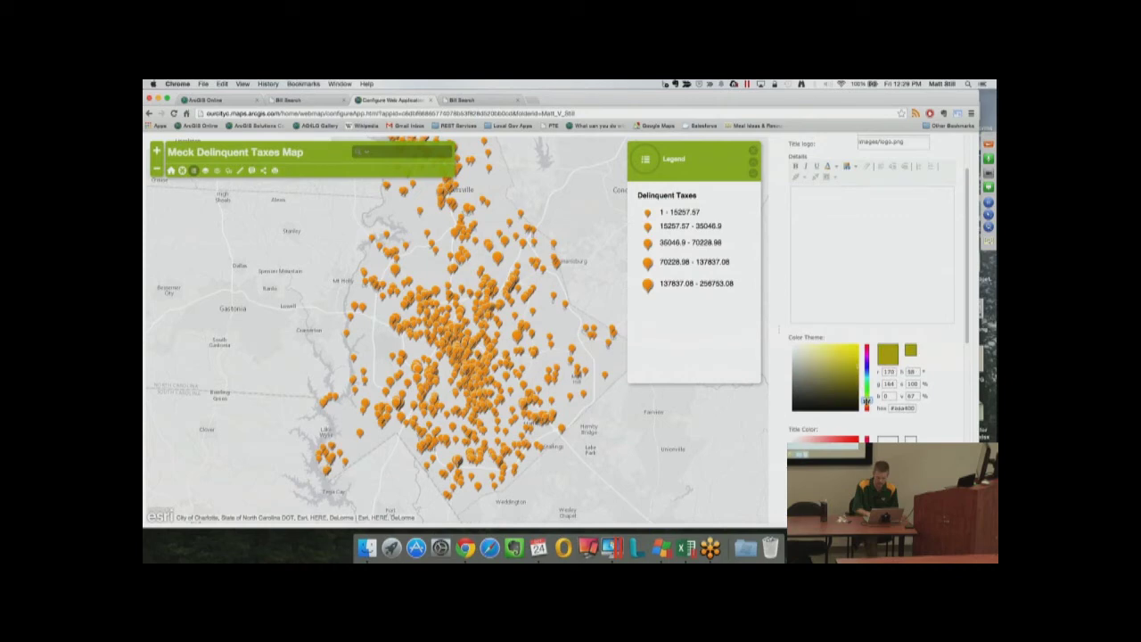
drag(866, 399, 867, 402)
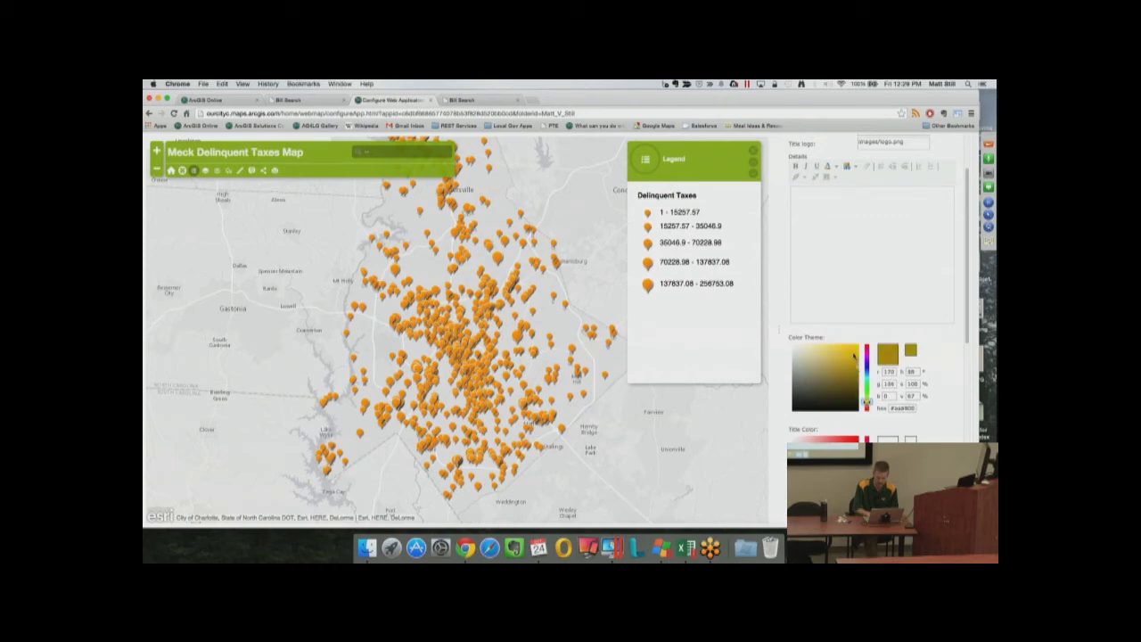
click(853, 352)
drag(853, 352, 860, 347)
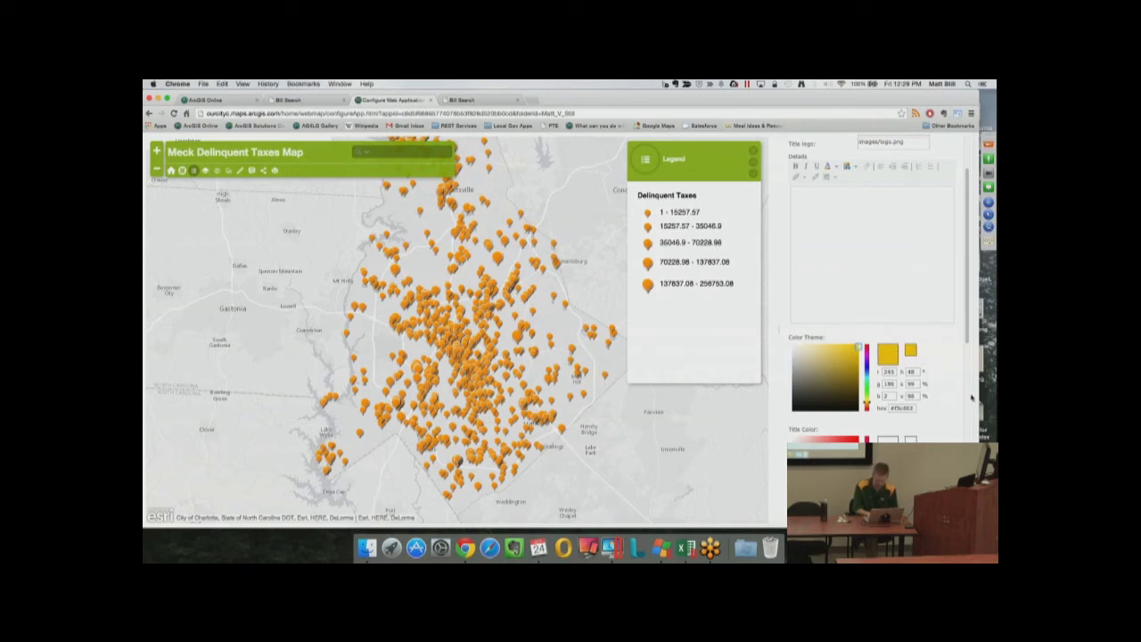
Turn off the Map Details tool and launch the viewer from the app URL link
scroll(967, 403, down, 2)
scroll(967, 403, down, 10)
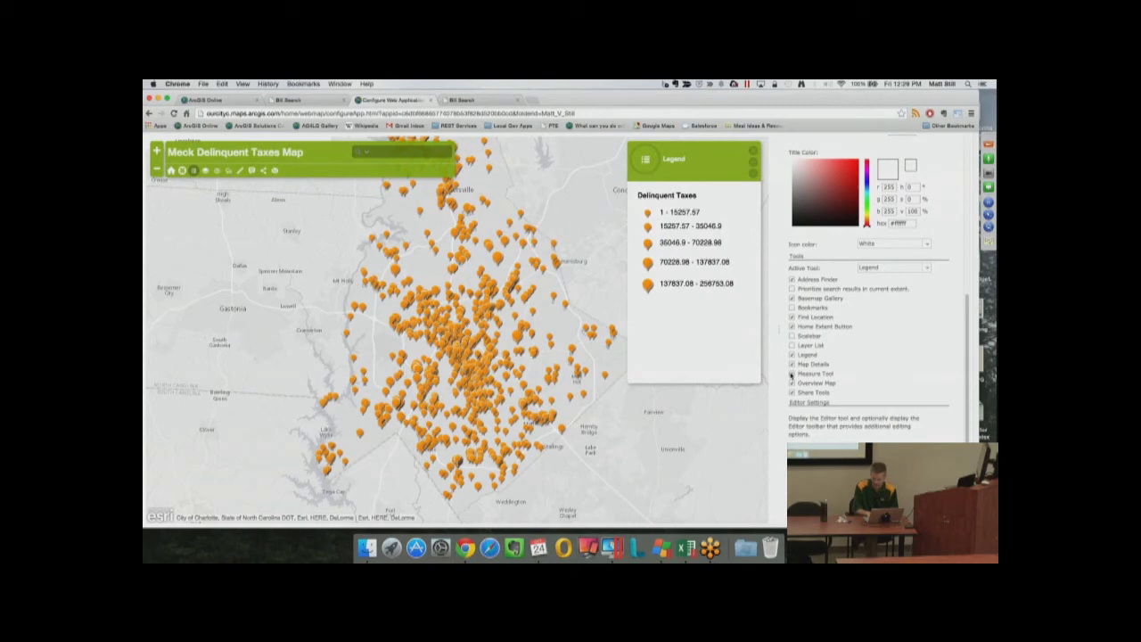
click(793, 365)
scroll(858, 387, down, 3)
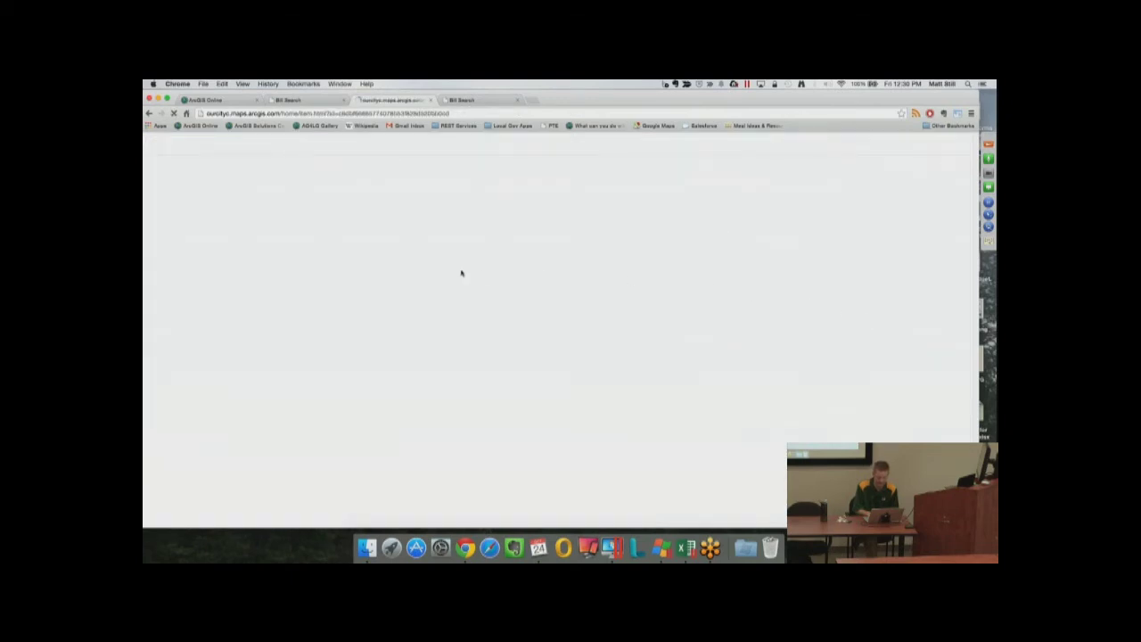
click(388, 361)
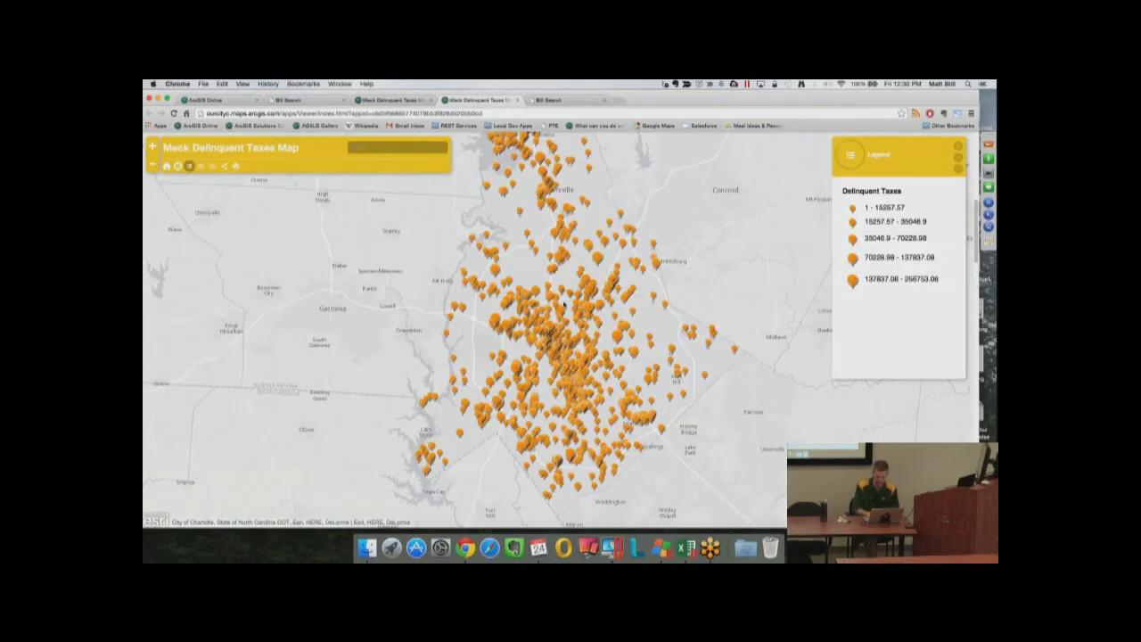
Test a property pop-up in the live app, then close its tab
click(563, 311)
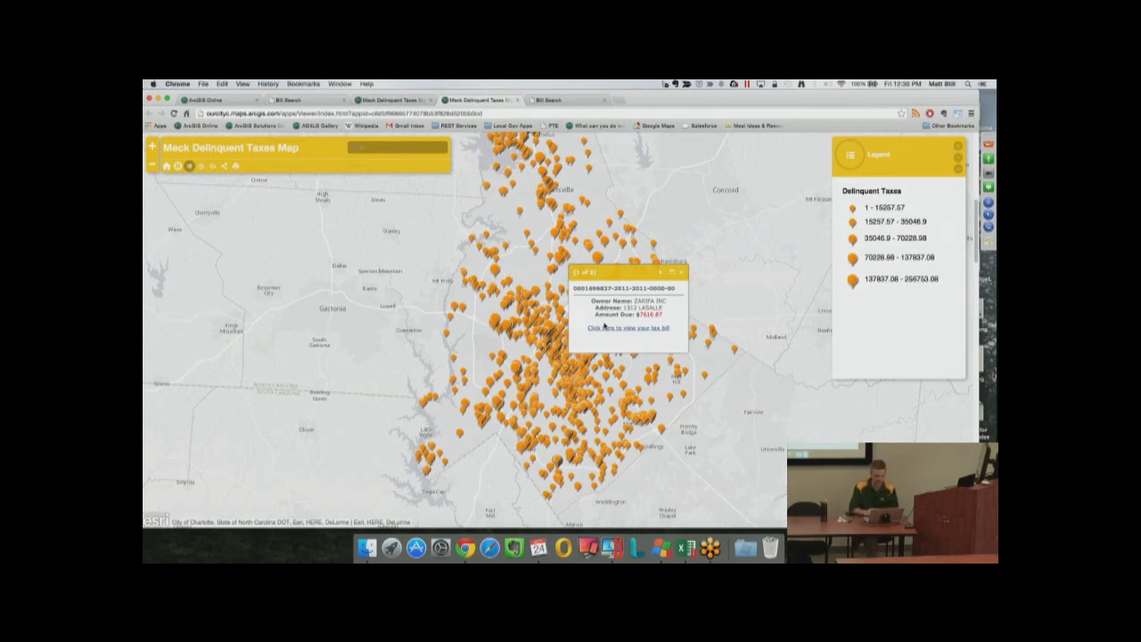
click(517, 99)
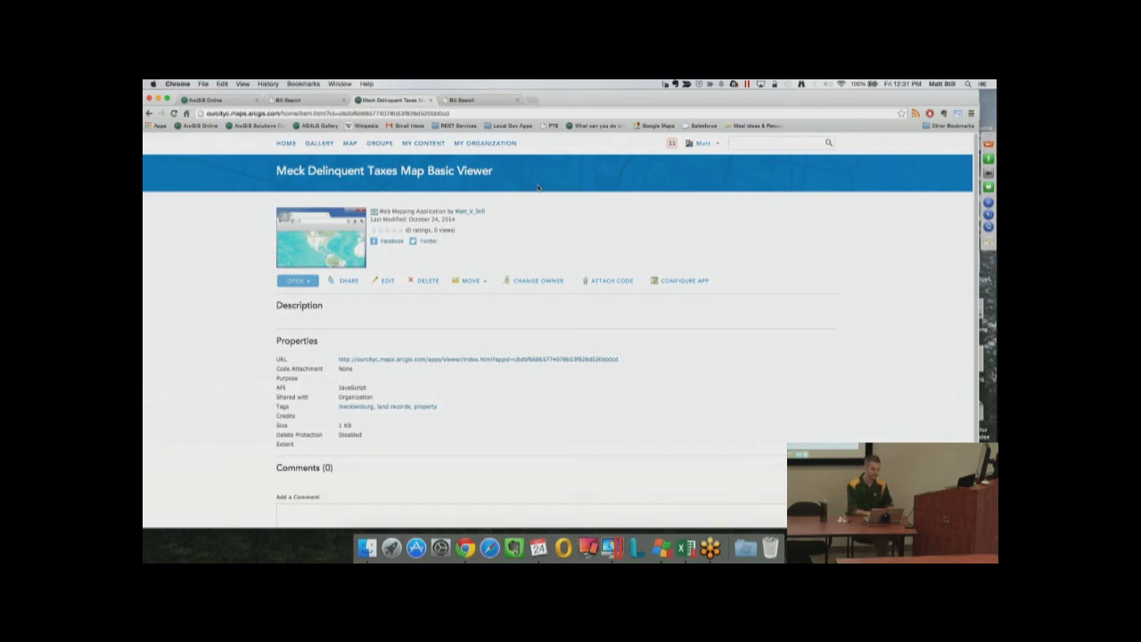
Return to the map in Map Viewer and bring up its Share dialog
click(349, 144)
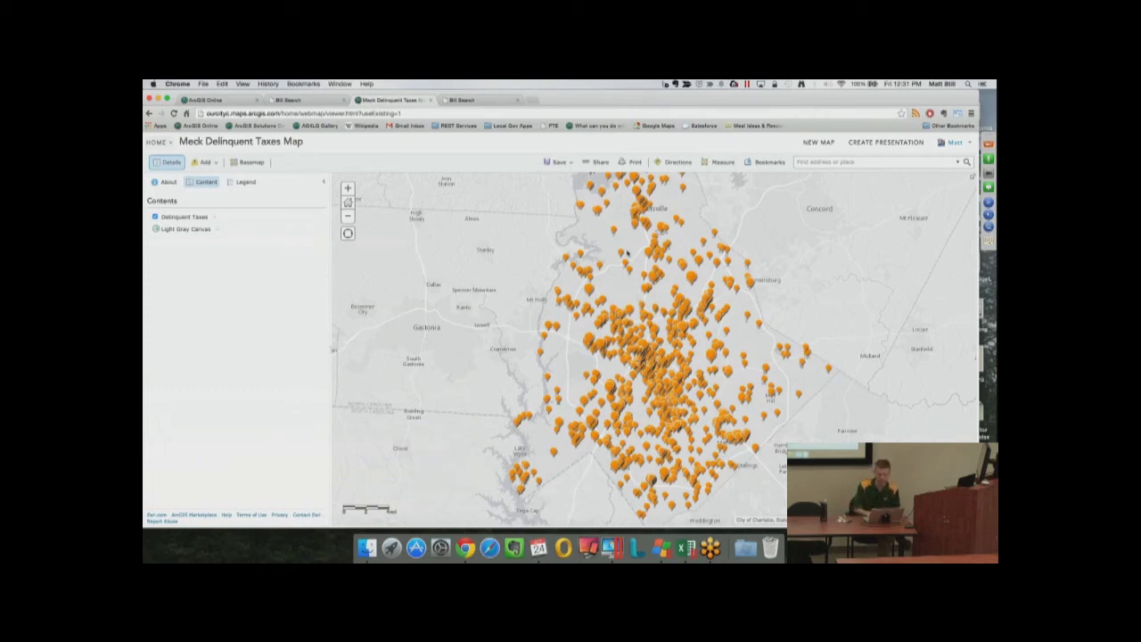
click(595, 162)
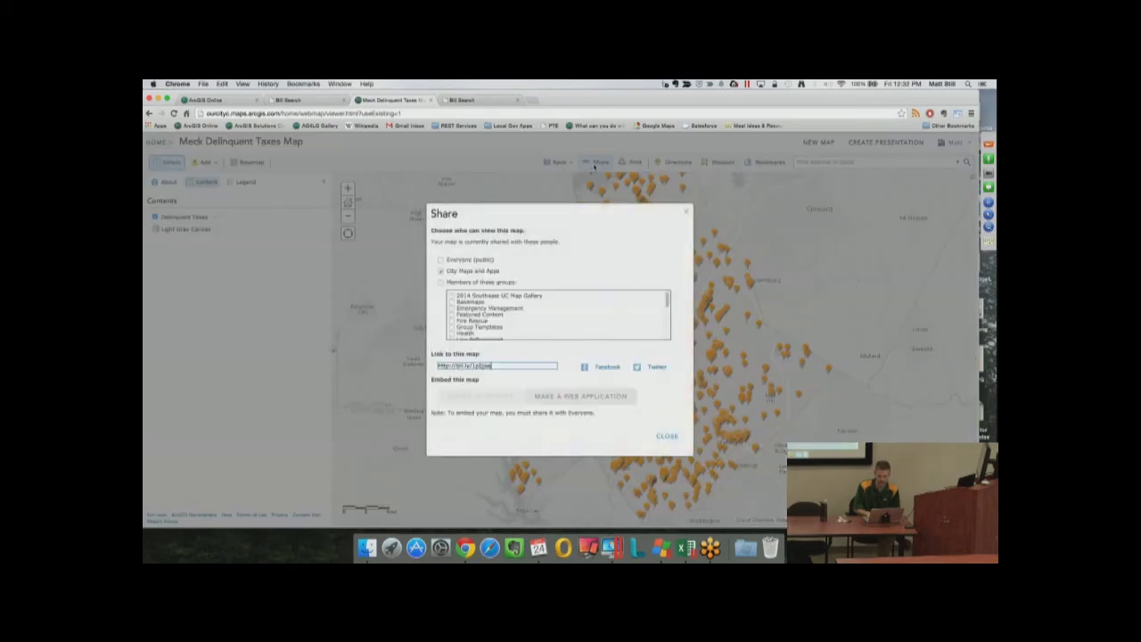
Share with Everyone and select iframe embed code with zoom control, home button and location search
click(441, 261)
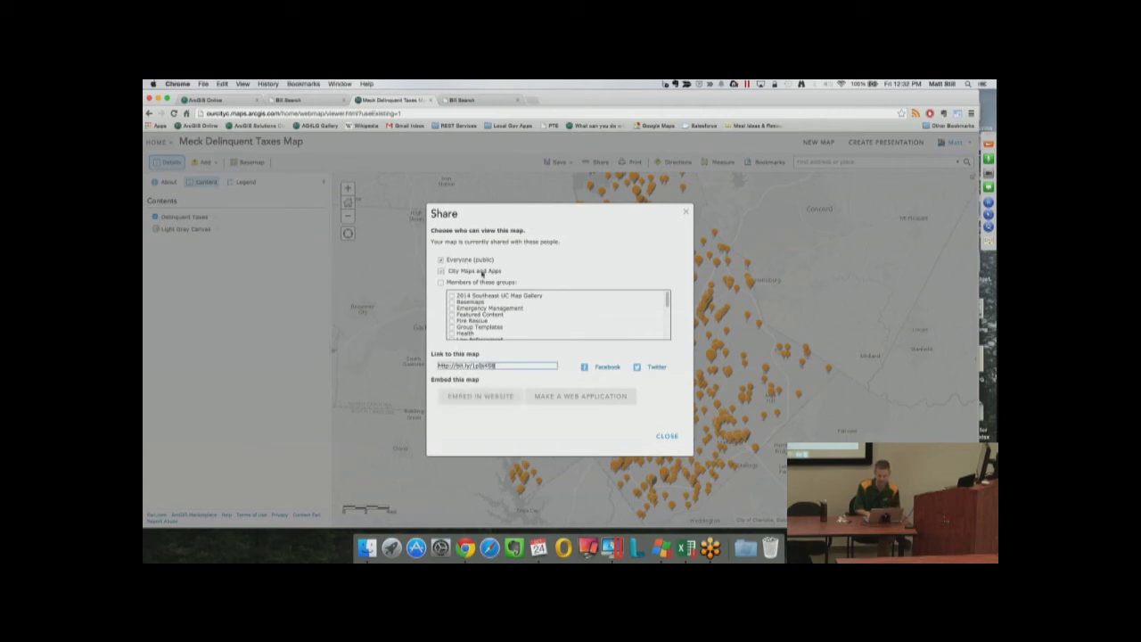
click(452, 396)
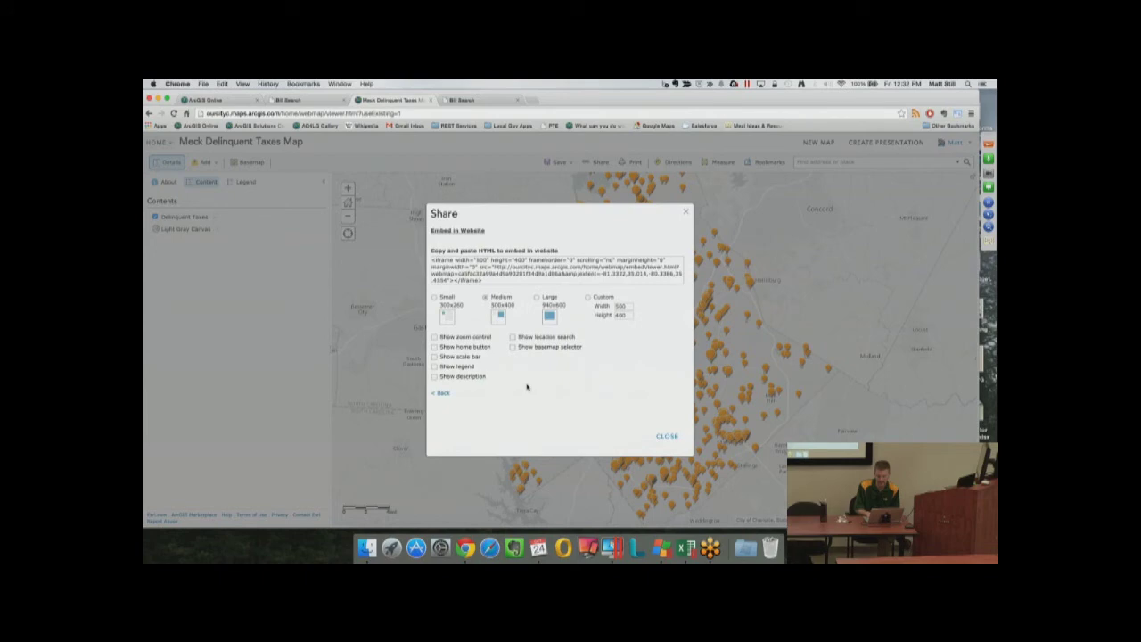
drag(486, 280, 395, 240)
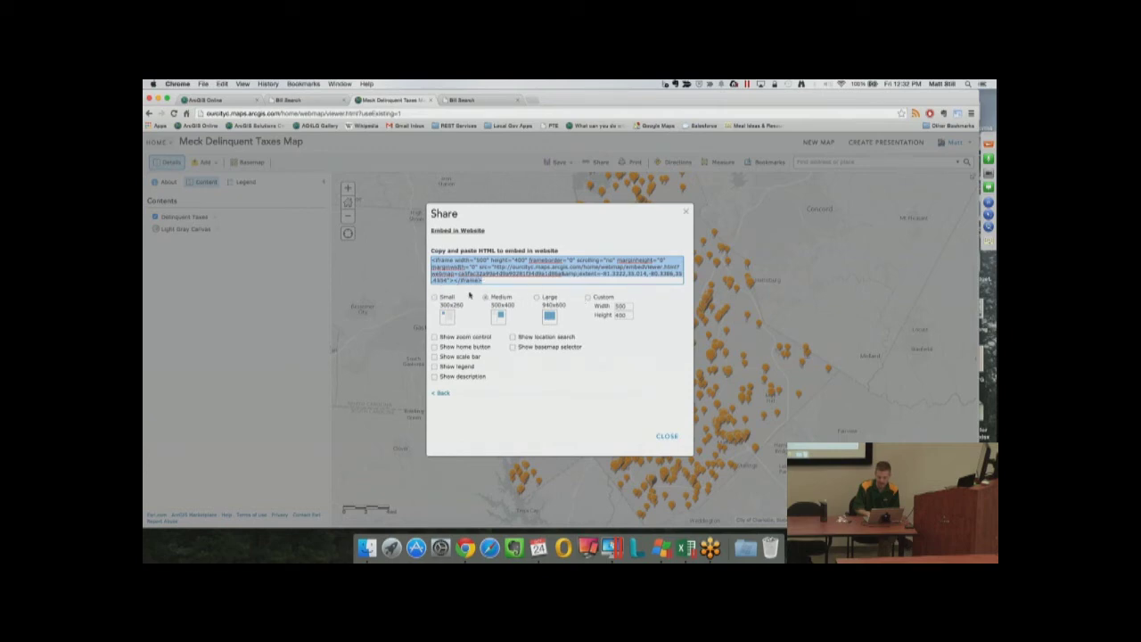
click(435, 337)
click(435, 346)
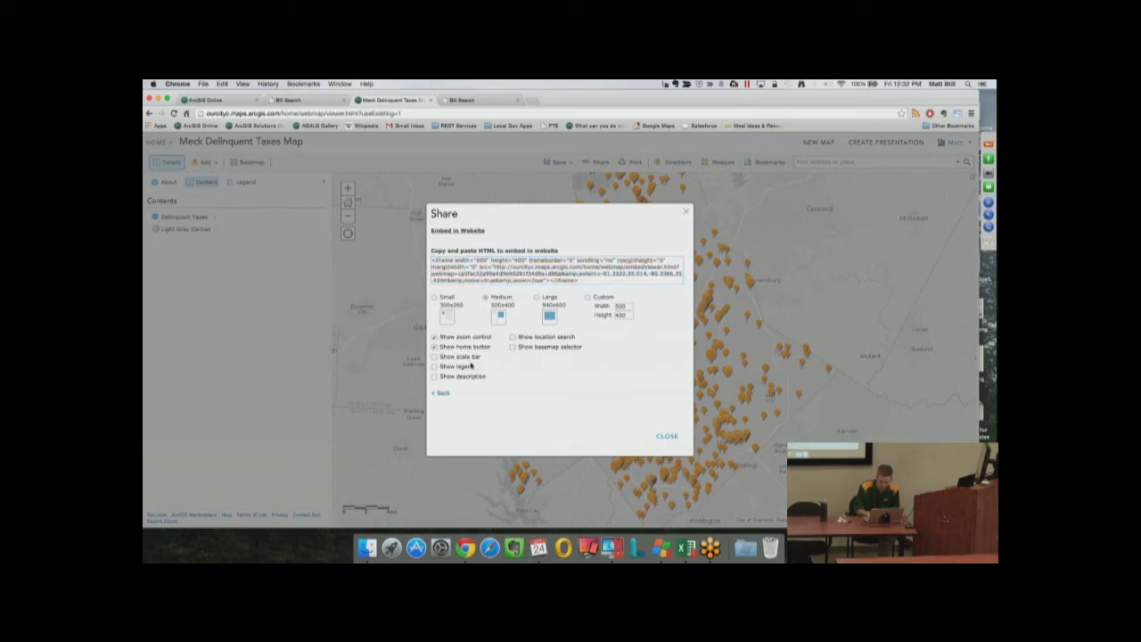
click(513, 338)
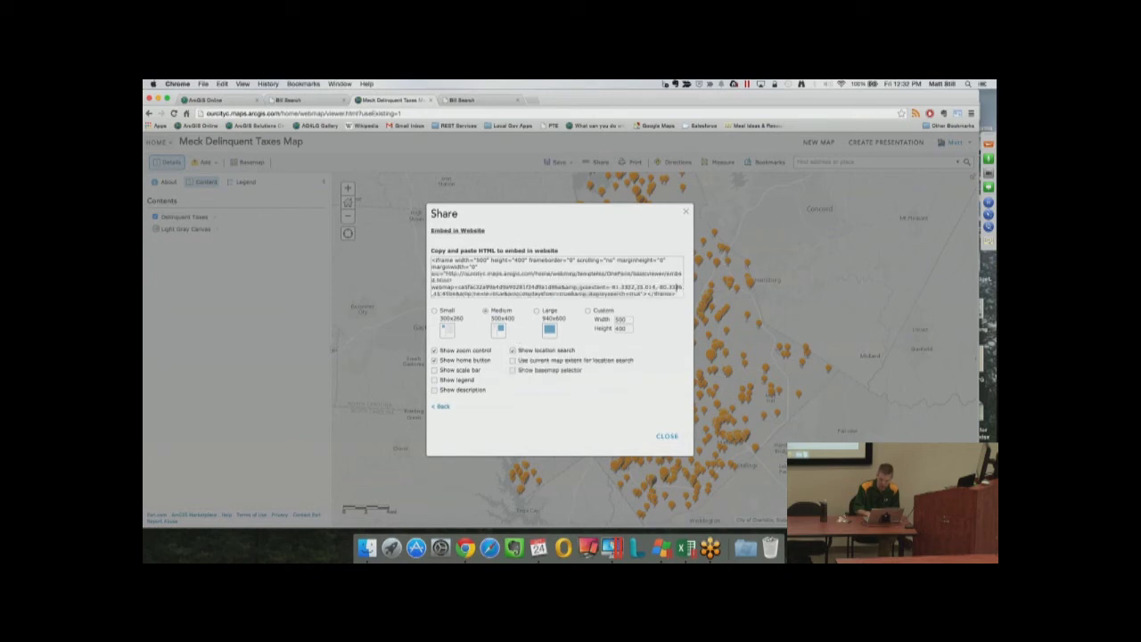
drag(680, 288, 461, 255)
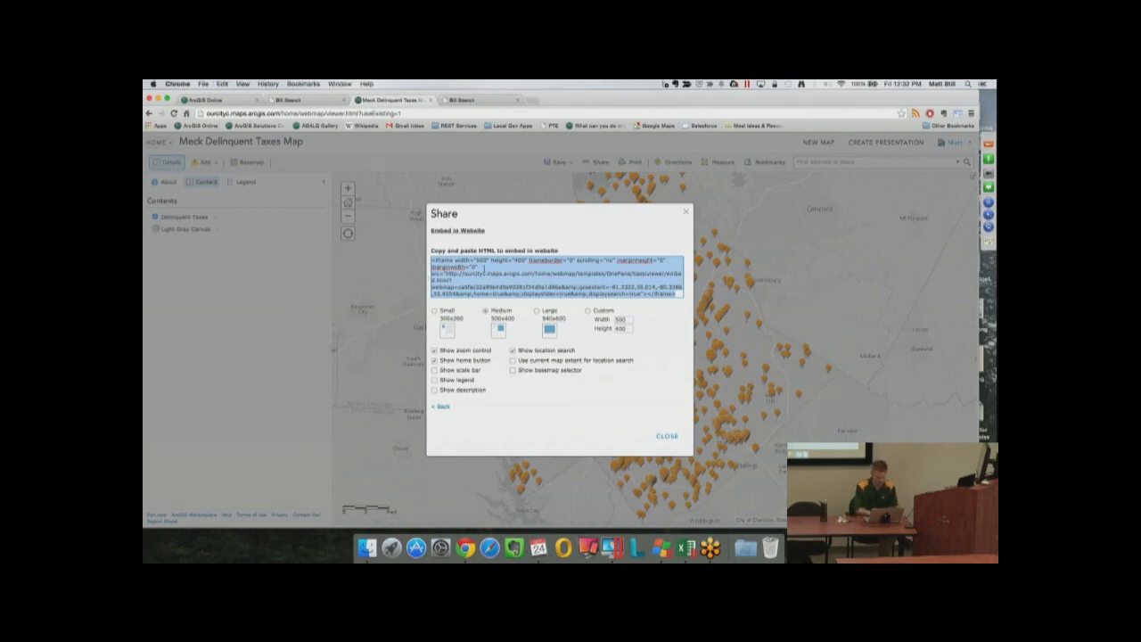
Search for 'mecklenburg county property assessor' in a new Chrome tab
key(super+t)
text(mec)
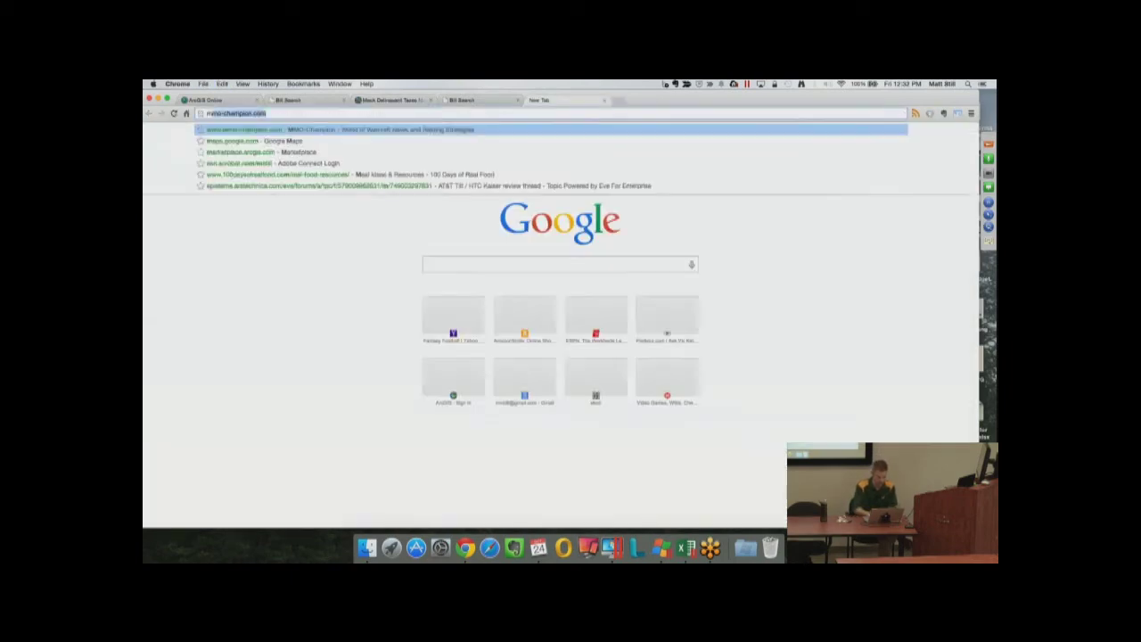
text(kle)
key(Right)
text(prop)
key(Down)
key(Down)
key(Down)
key(Down)
key(Return)
Open the Mecklenburg County Tax Assessor's Office result and look over the page
click(277, 214)
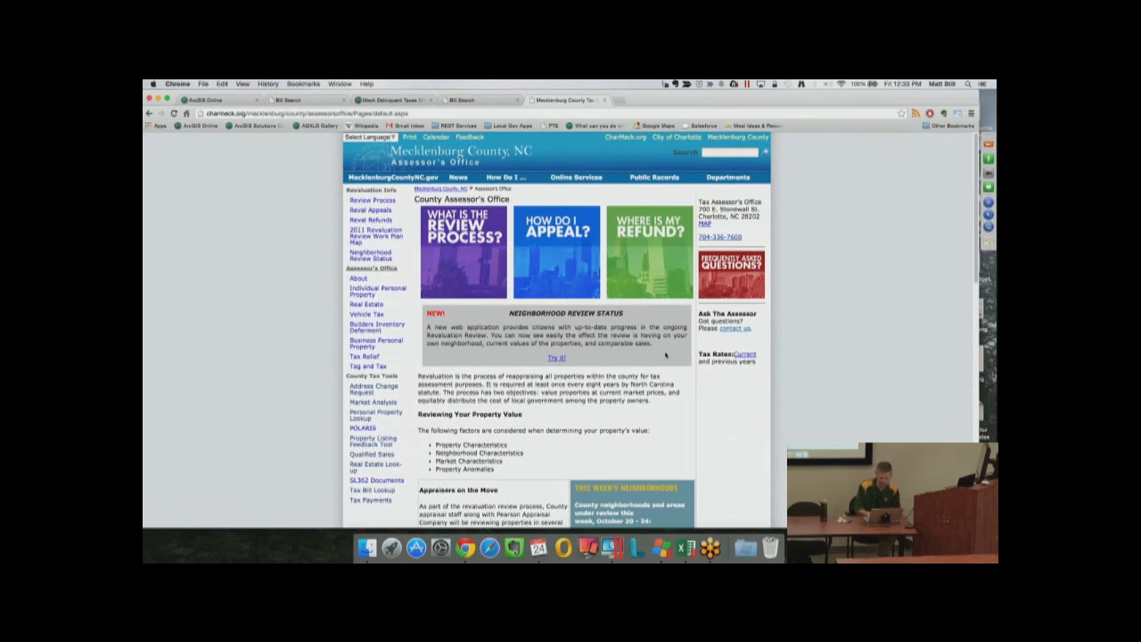
scroll(665, 355, down, 1)
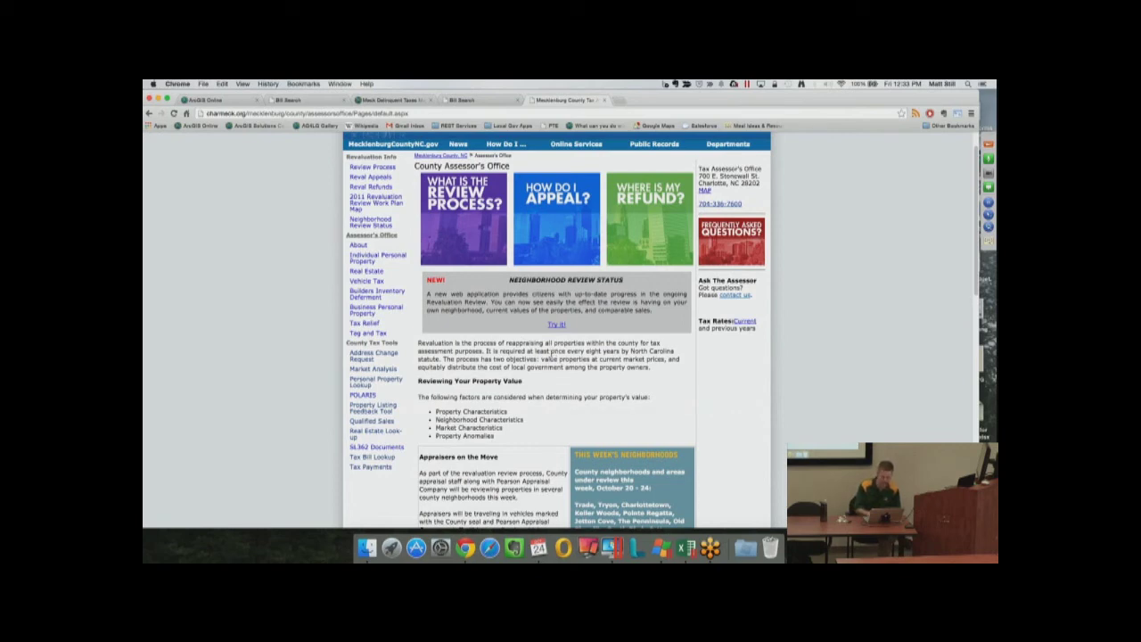
scroll(531, 326, down, 2)
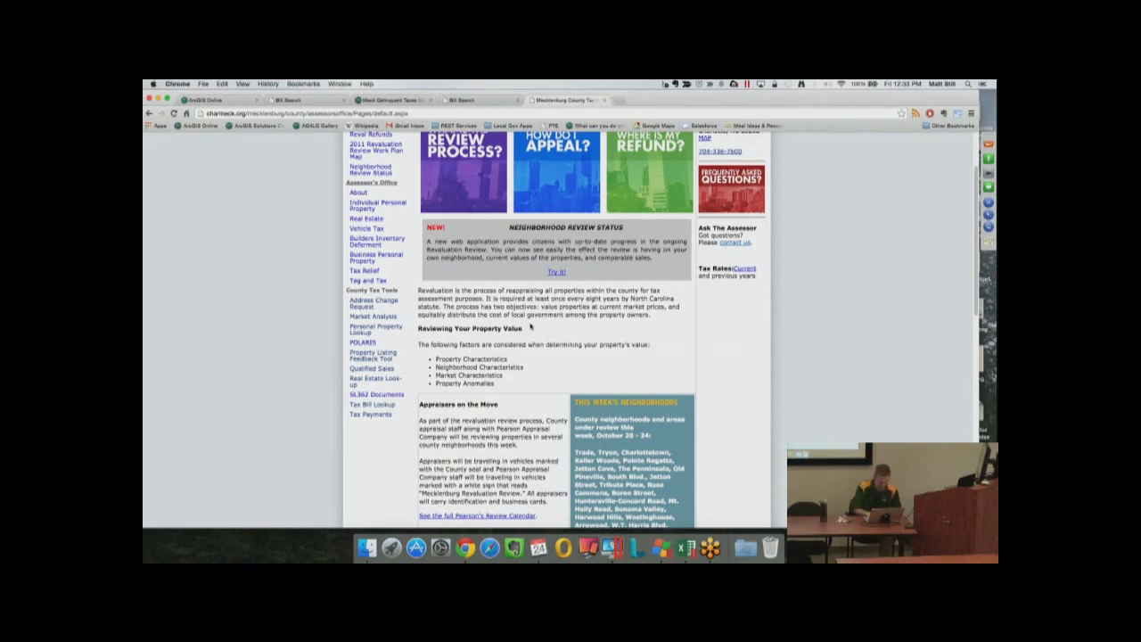
scroll(508, 323, up, 1)
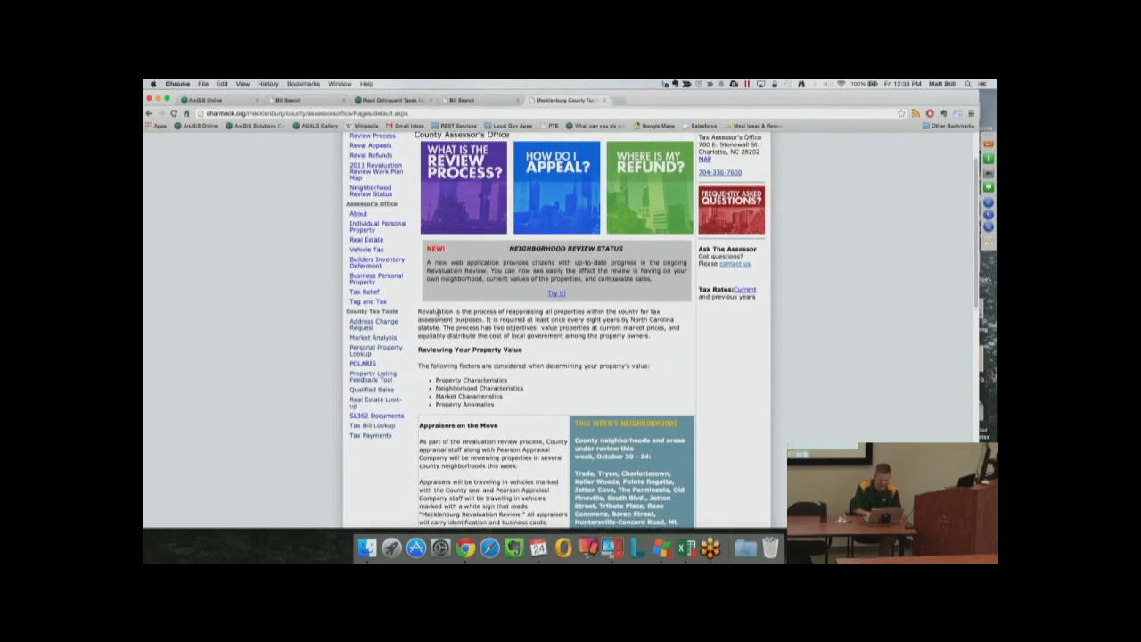
Paste the map's iframe embed code above the Revaluation paragraph's HTML in DevTools, then close DevTools
right_click(438, 312)
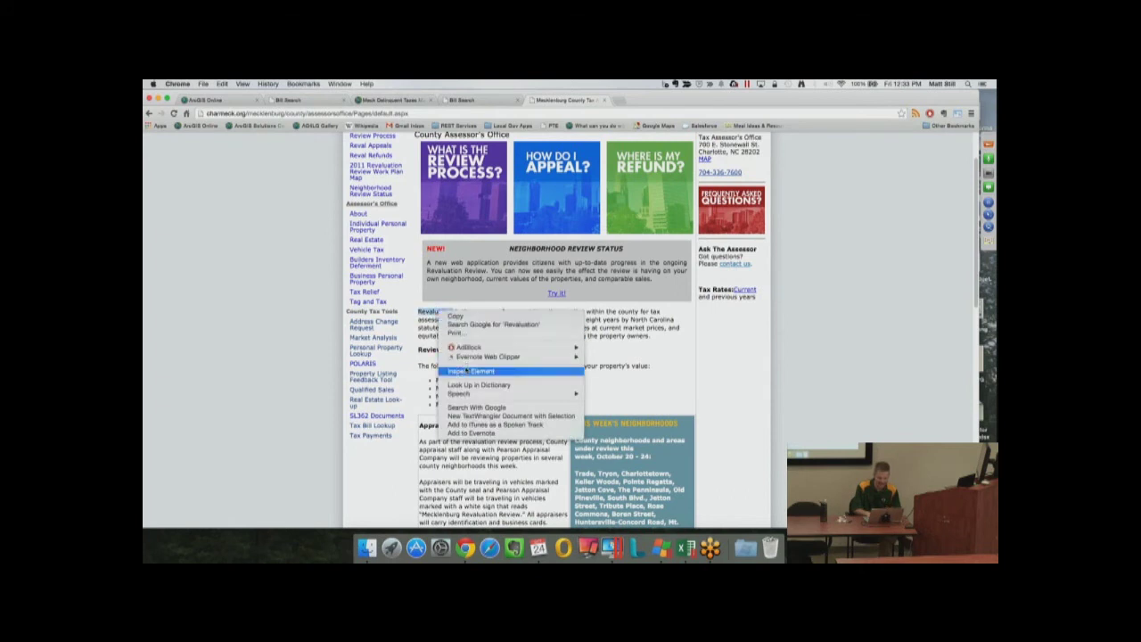
click(466, 369)
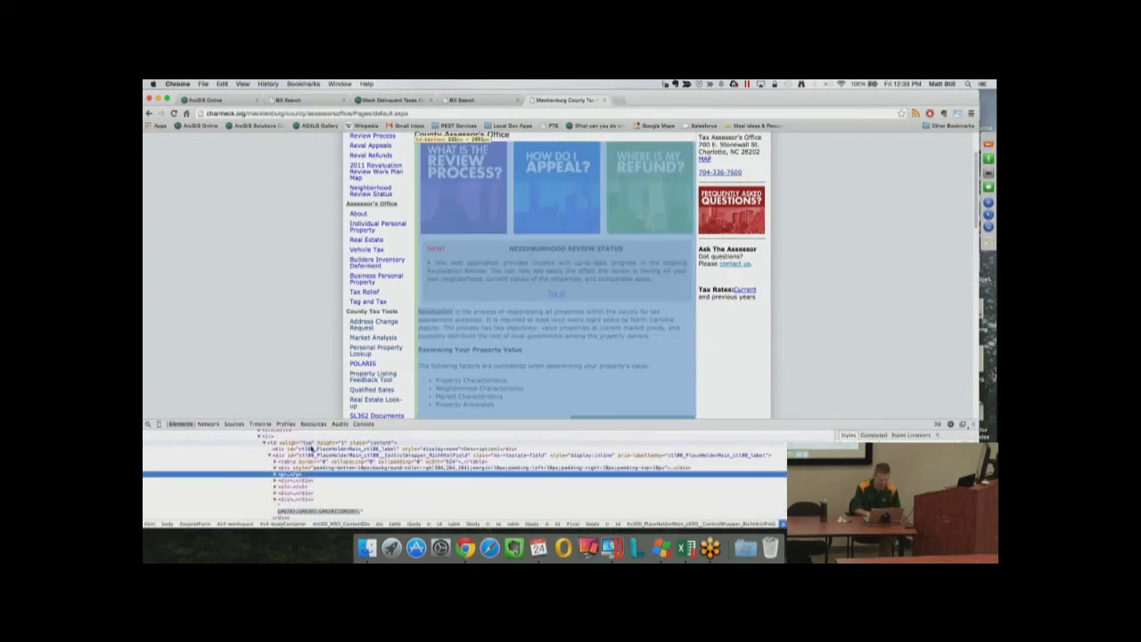
right_click(285, 477)
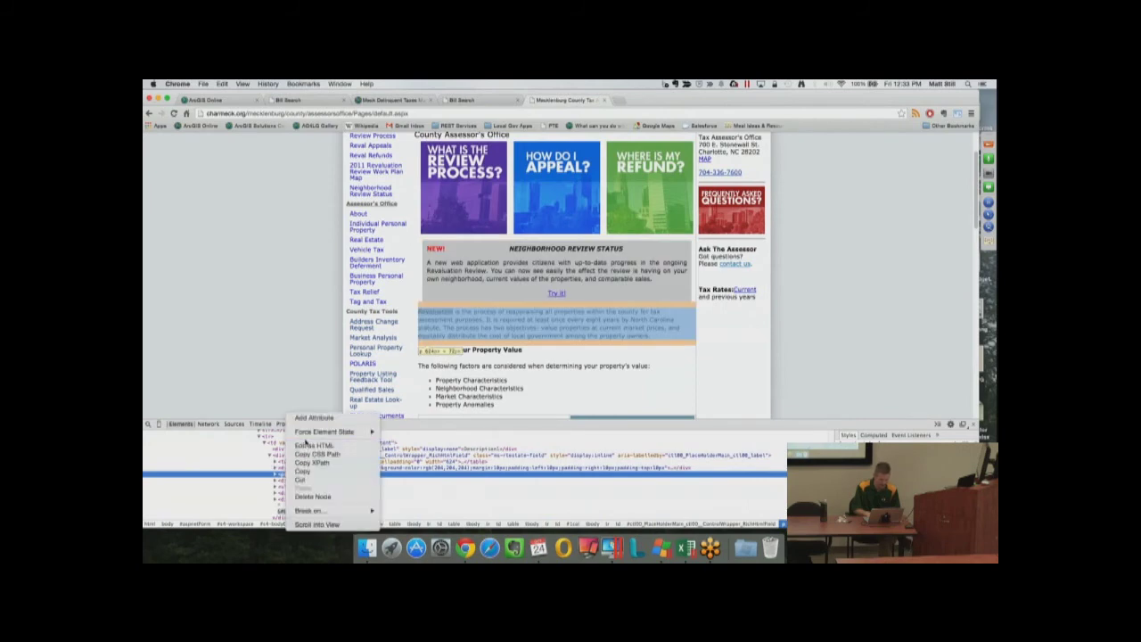
click(308, 445)
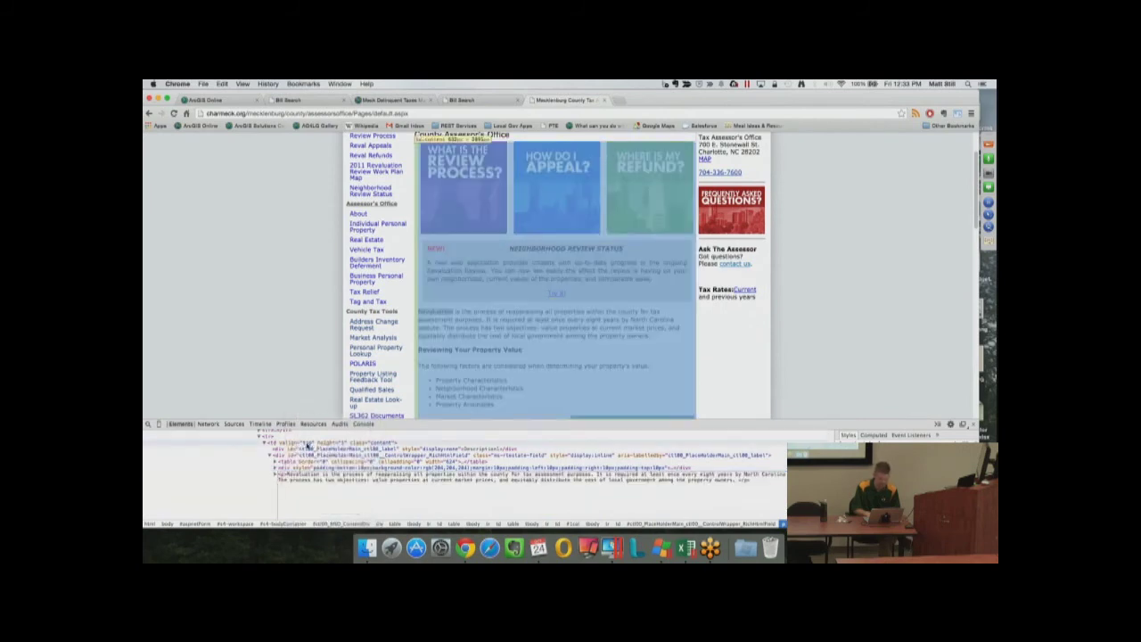
key(Return)
key(Return)
key(Return)
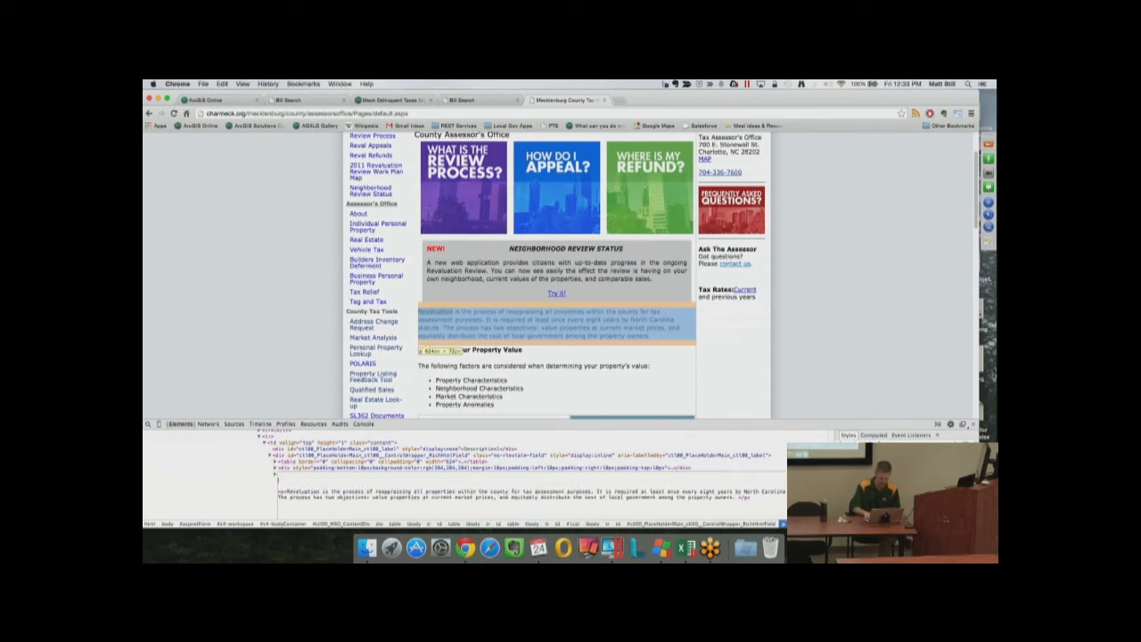
key(ctrl+v)
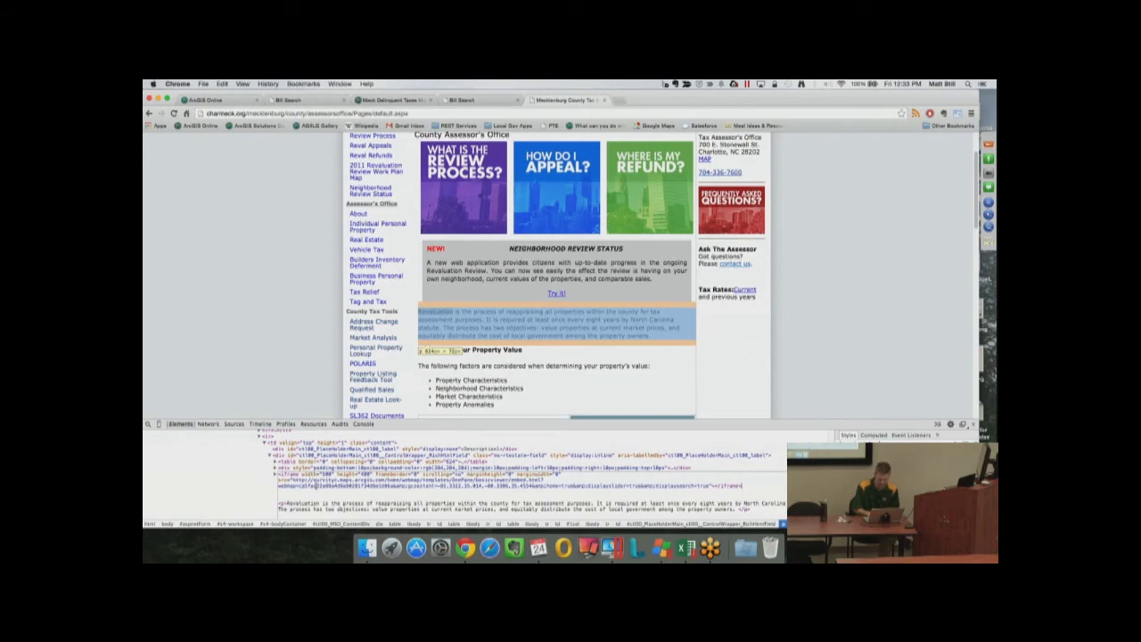
click(254, 489)
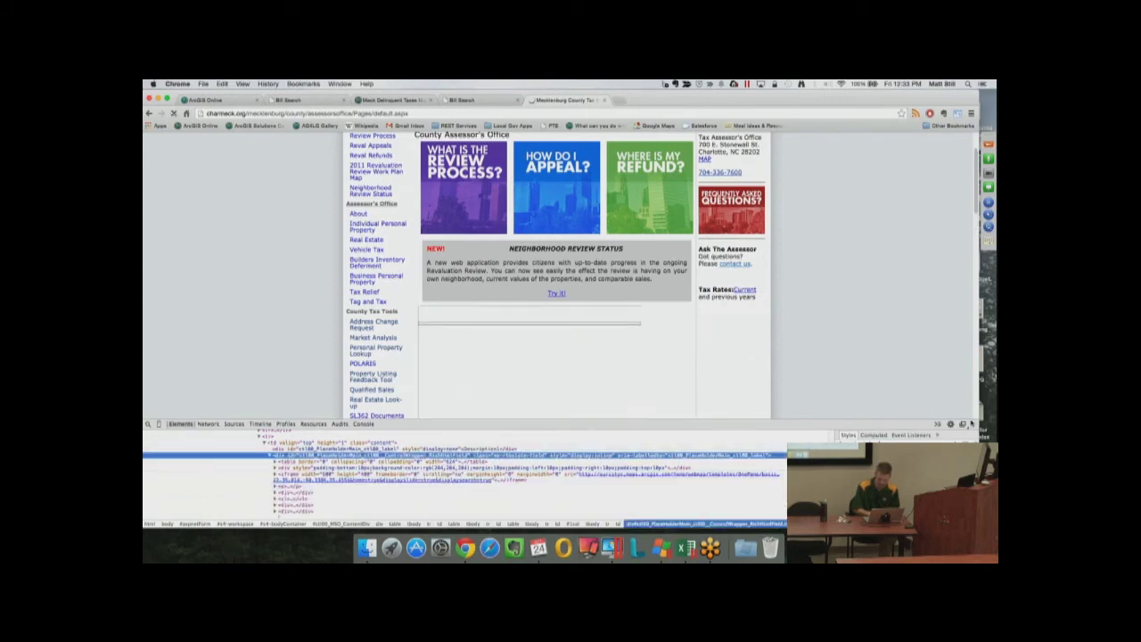
key(super+alt+i)
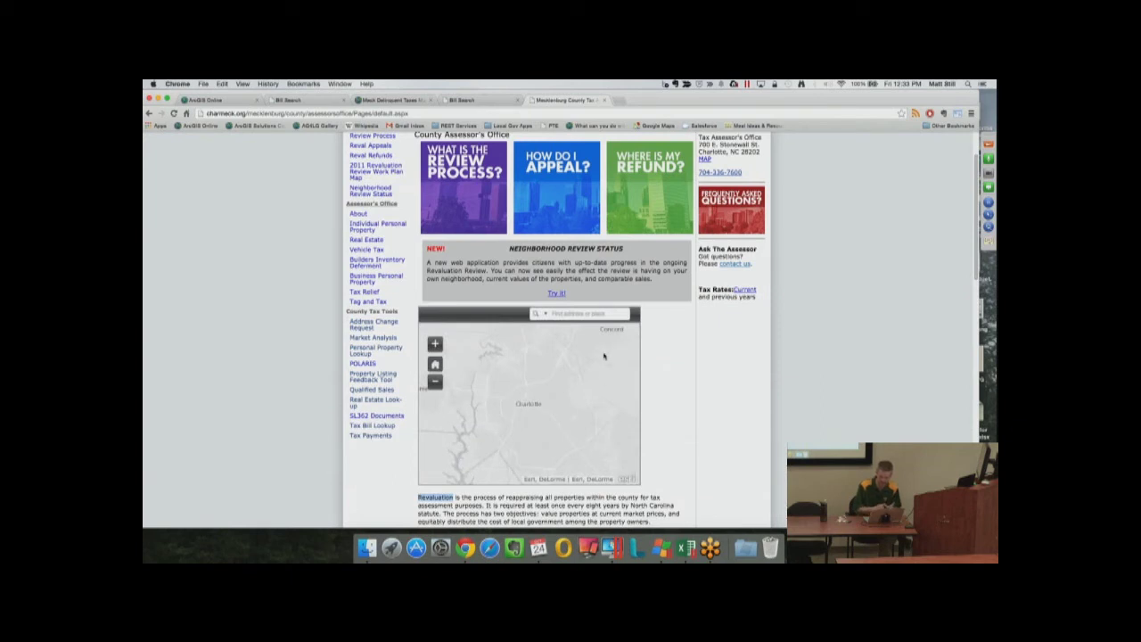
Zoom the embedded map in one level and show an orange delinquent parcel's popup, panned into view
scroll(669, 389, down, 2)
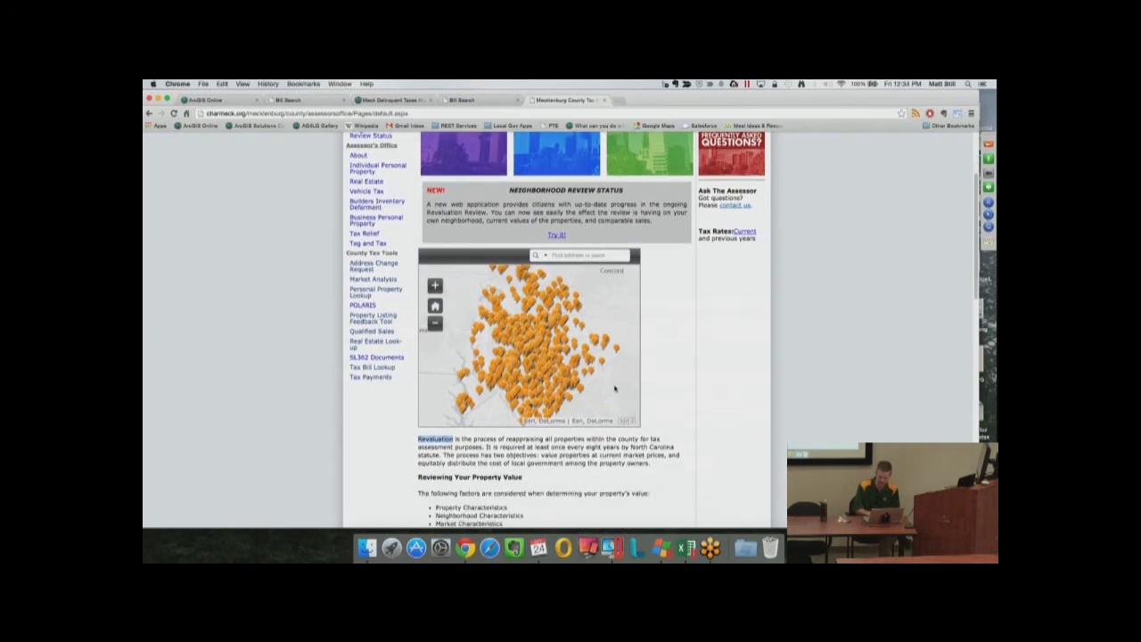
click(435, 286)
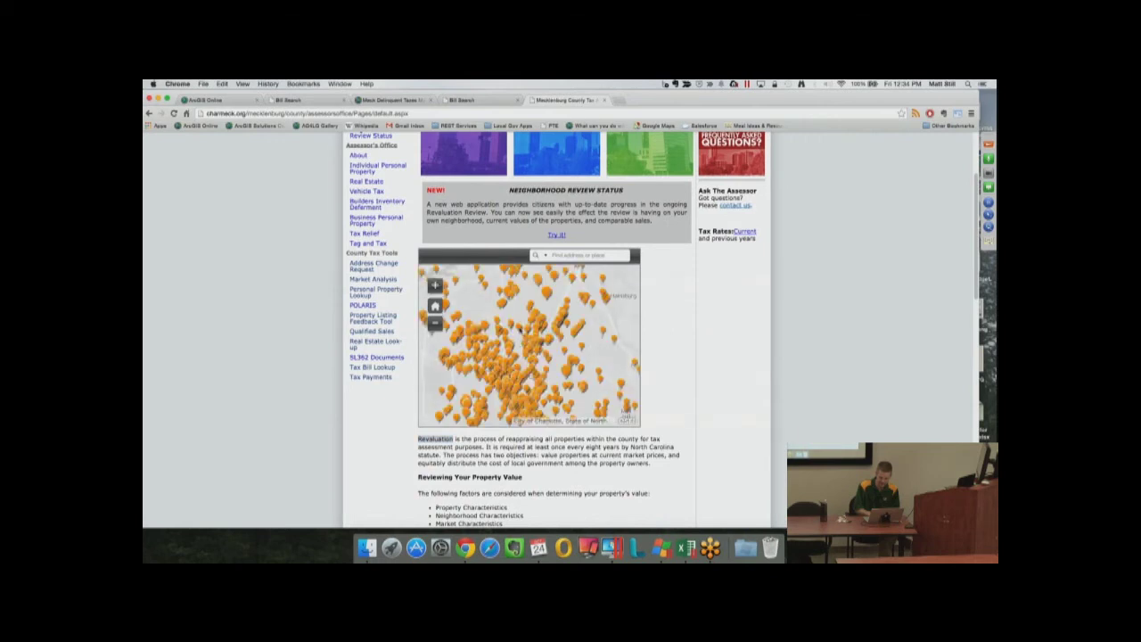
click(524, 337)
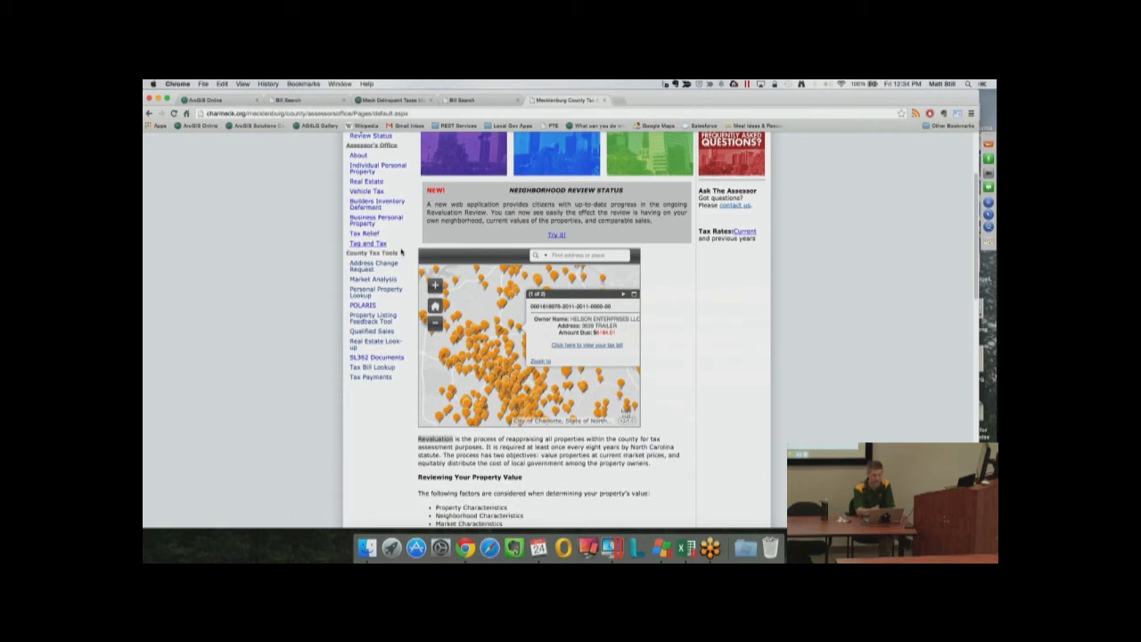
drag(590, 338, 568, 334)
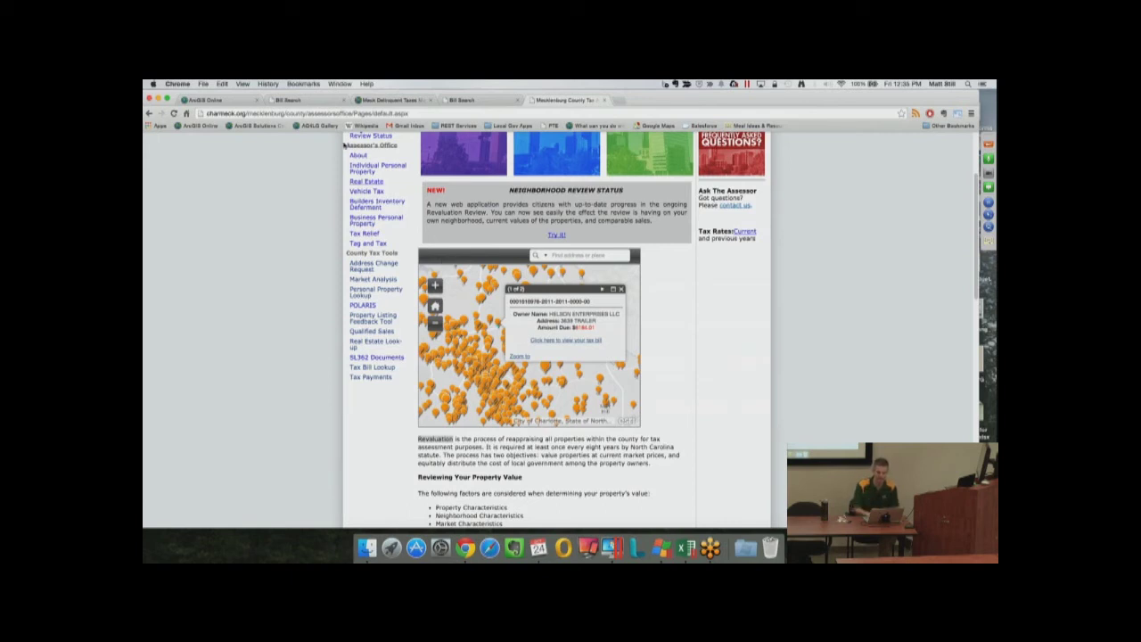
Add the legend to the Meck Delinquent Taxes Map embed code, then close the Share dialog
click(391, 101)
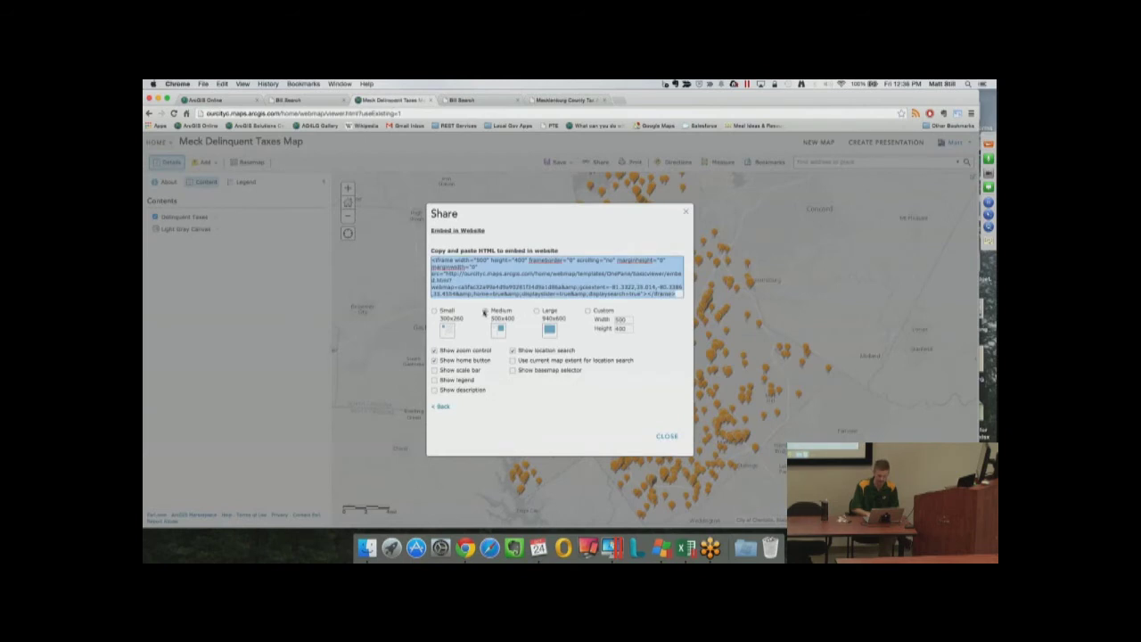
click(435, 381)
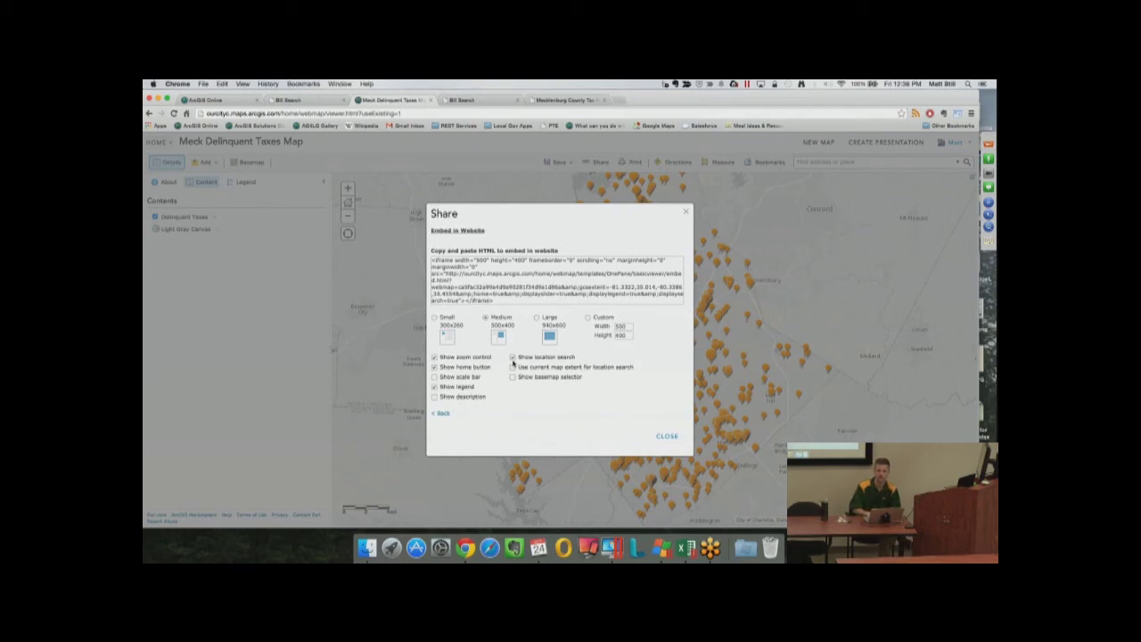
click(667, 436)
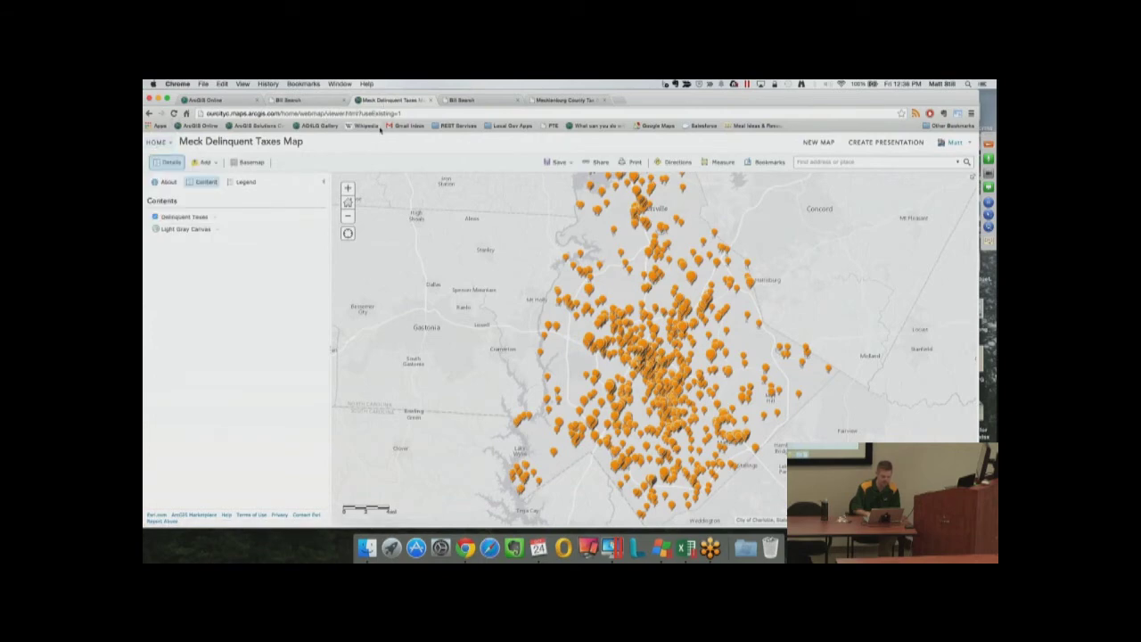
Go from the delinquent taxes map through HOME > Groups to _Public Map Gallery and browse its items
click(563, 100)
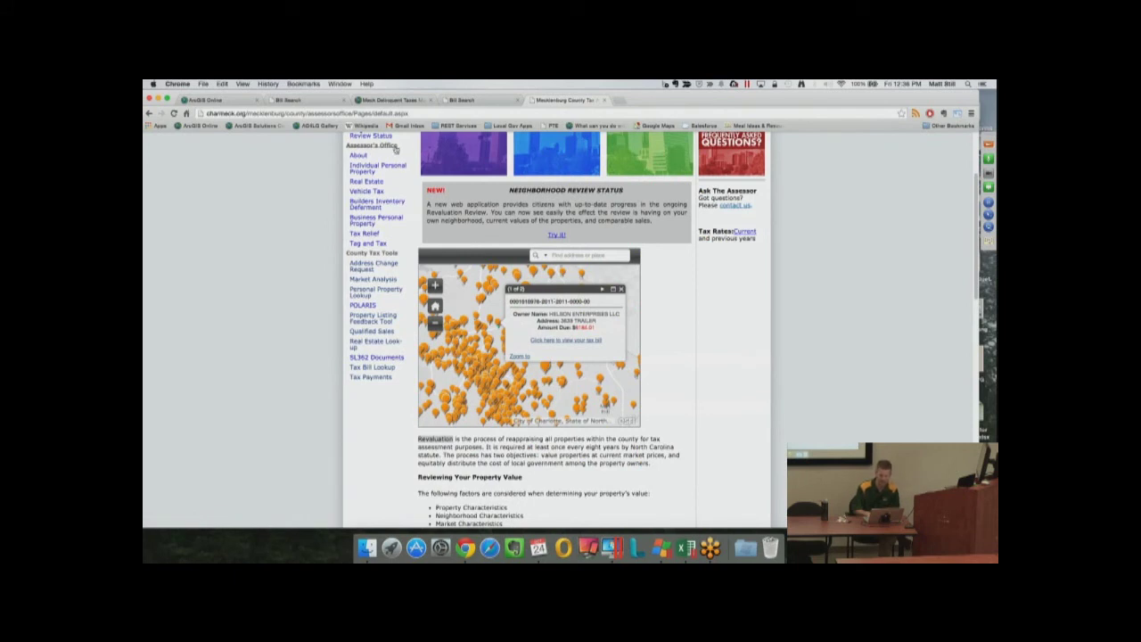
click(390, 100)
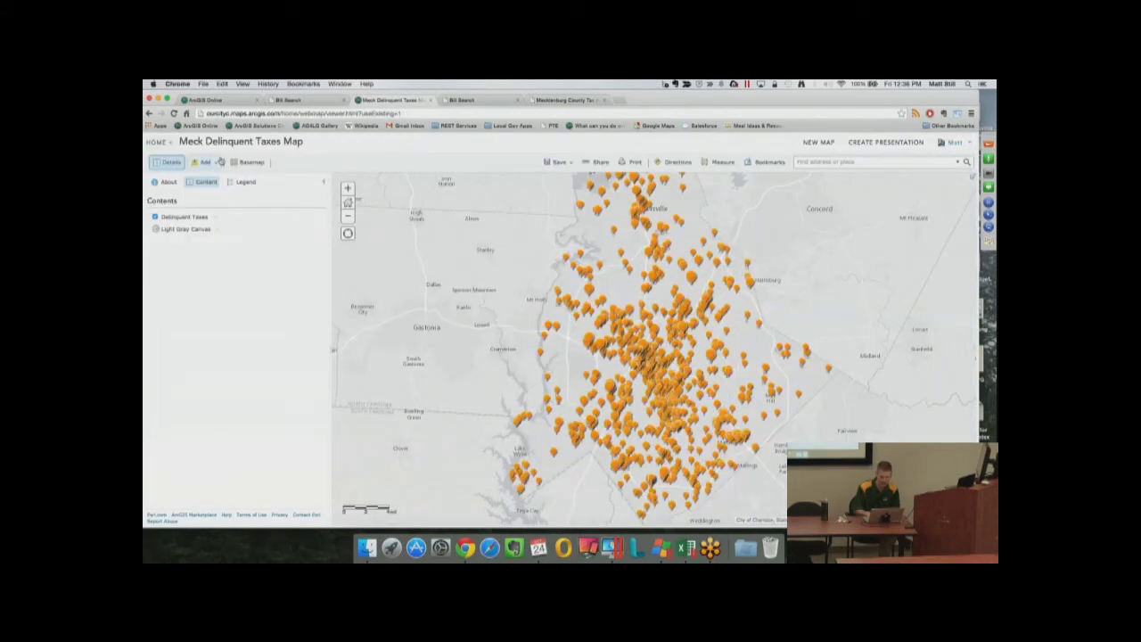
click(157, 142)
click(162, 188)
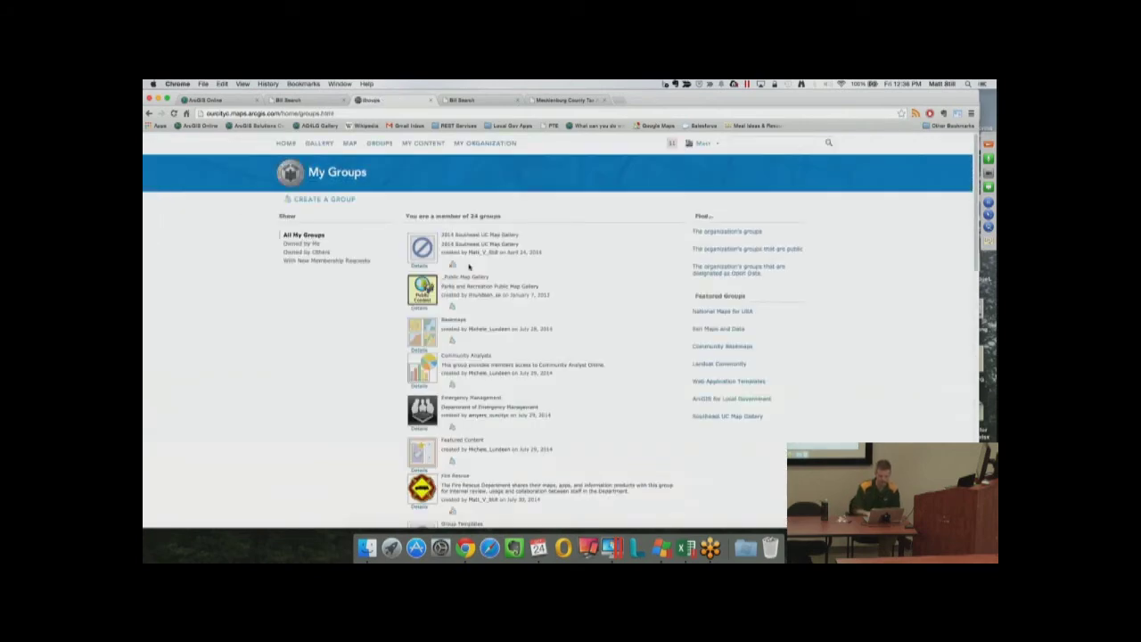
click(456, 282)
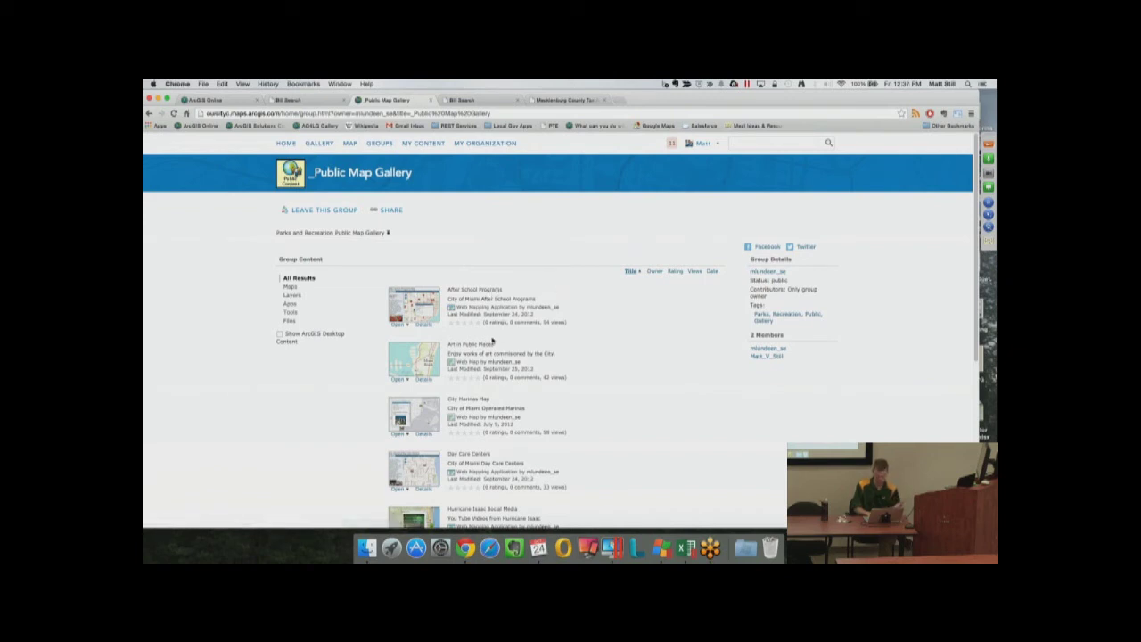
scroll(496, 340, down, 3)
scroll(485, 343, down, 2)
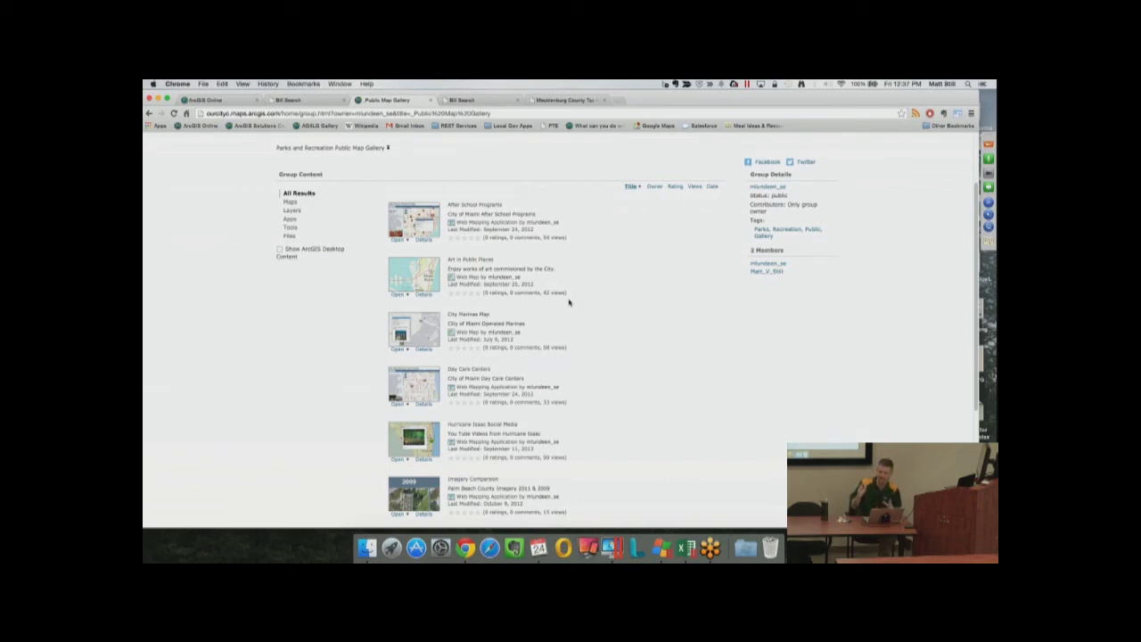
scroll(561, 299, up, 2)
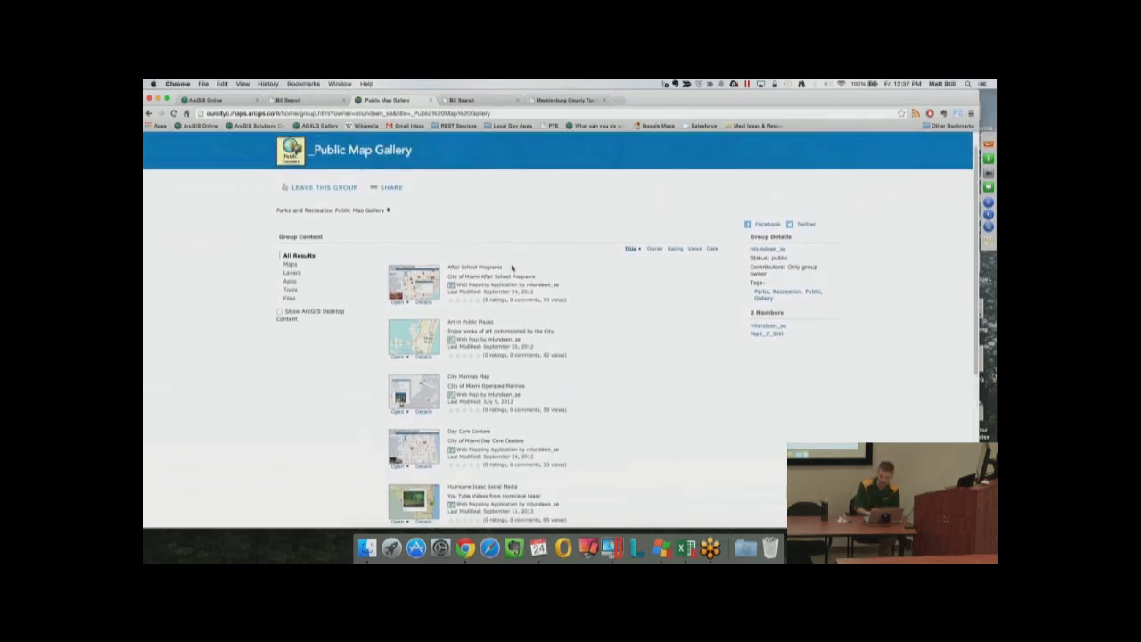
scroll(393, 208, up, 2)
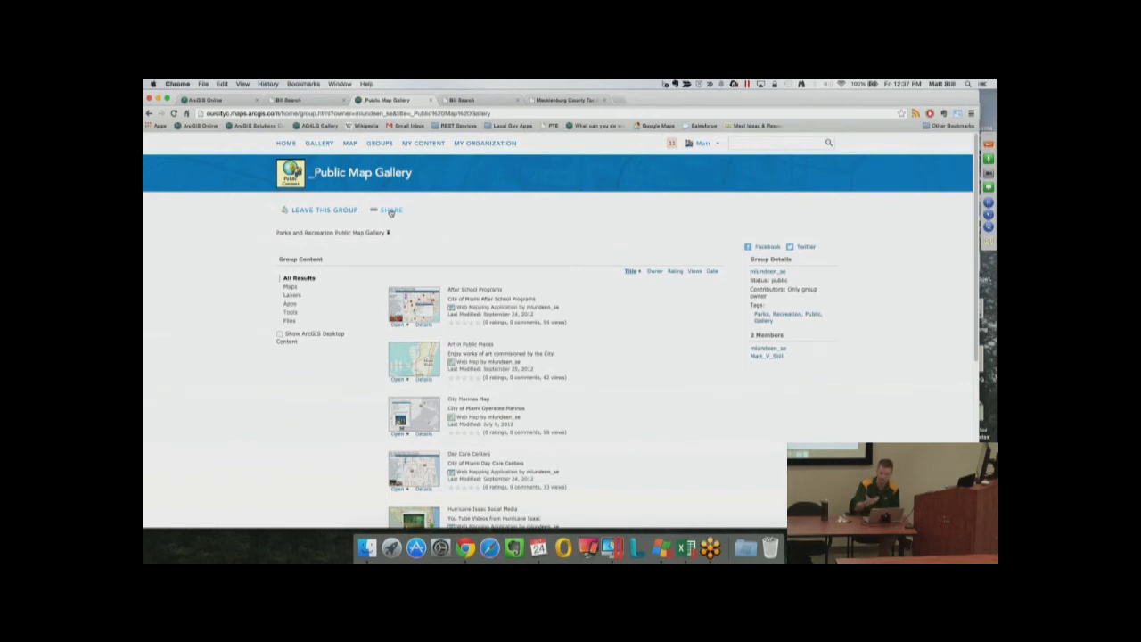
Preview the gallery app templates, then select the group's iframe embed code and return to the assessor page
click(391, 210)
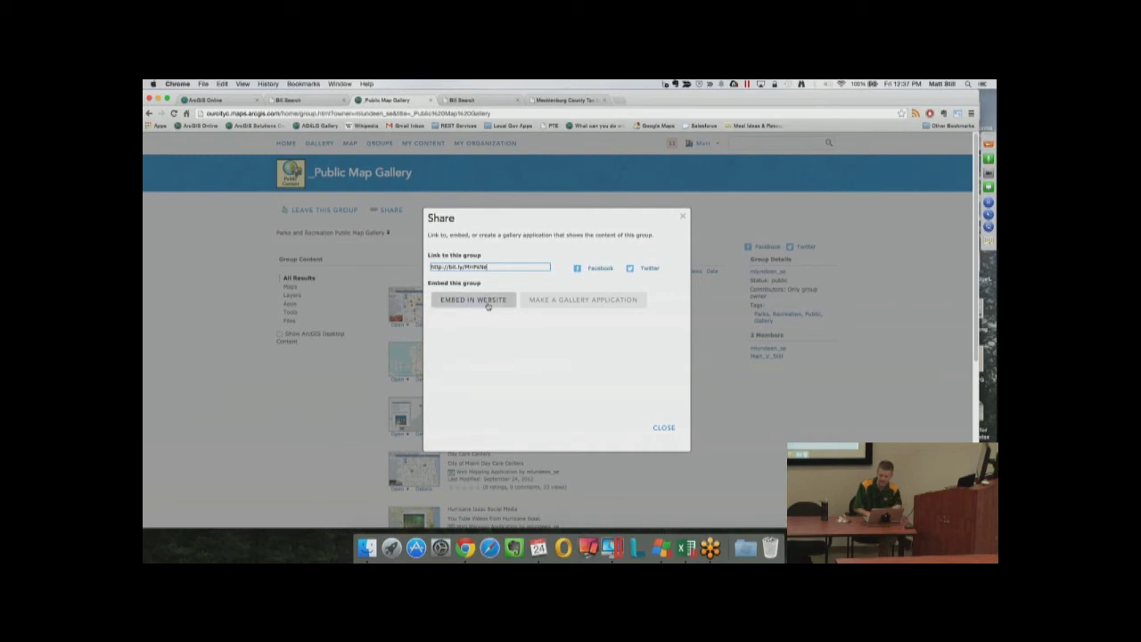
click(559, 308)
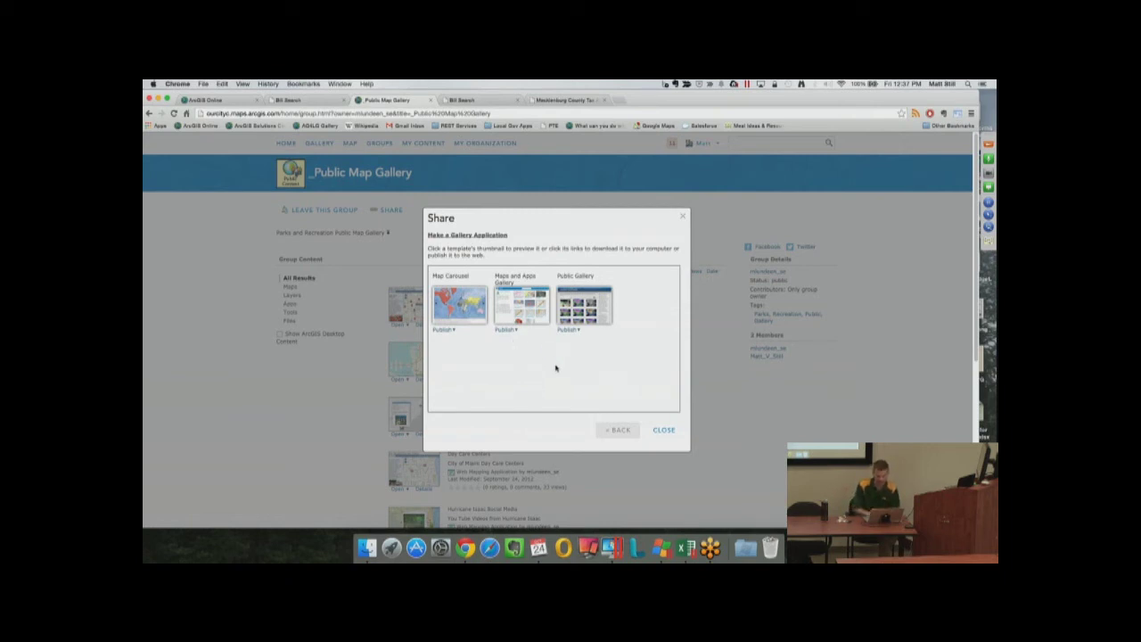
click(617, 430)
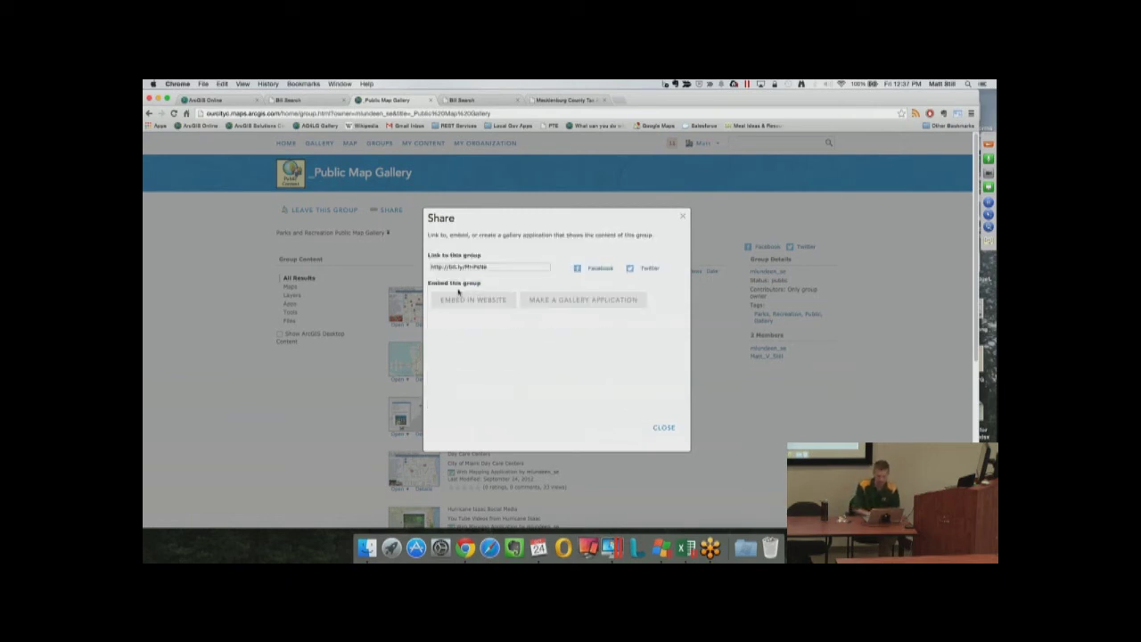
click(461, 298)
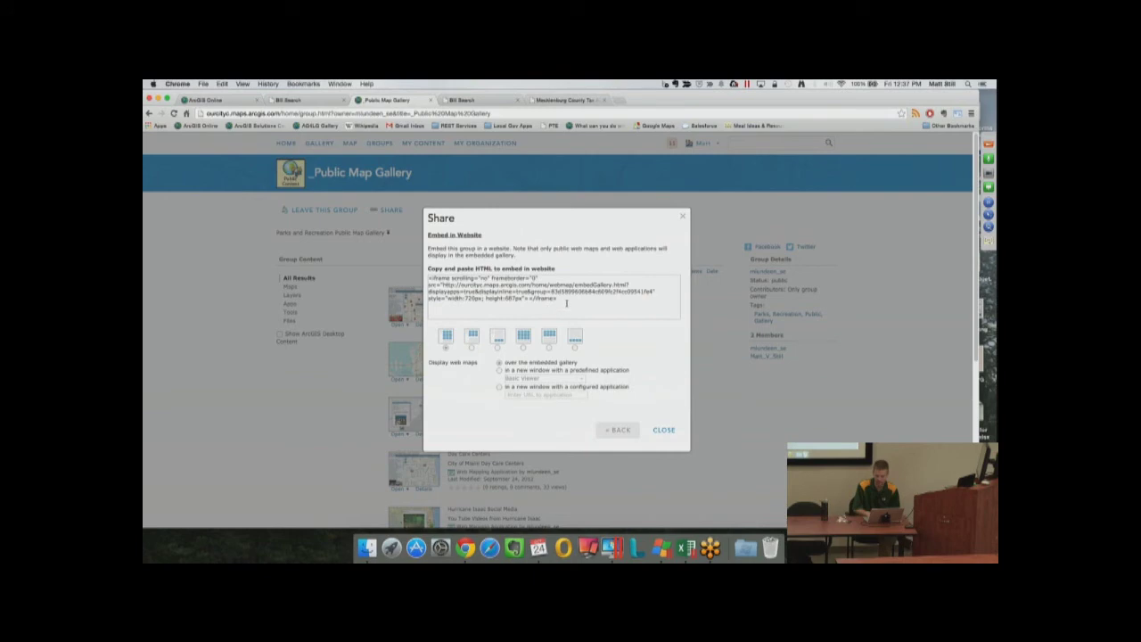
drag(566, 303, 402, 275)
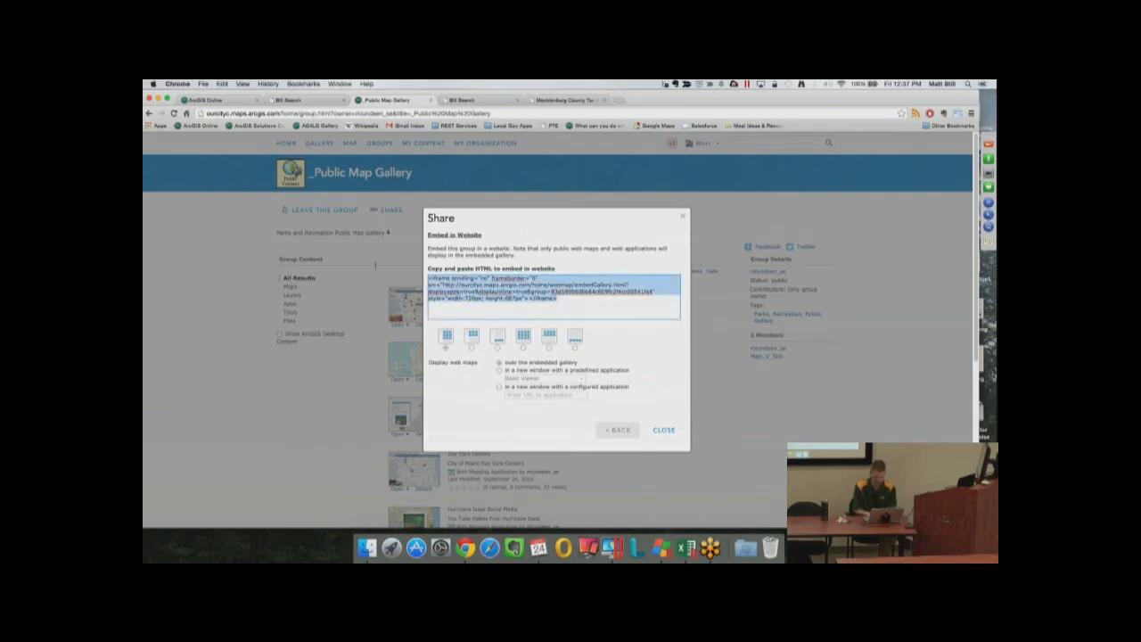
click(564, 100)
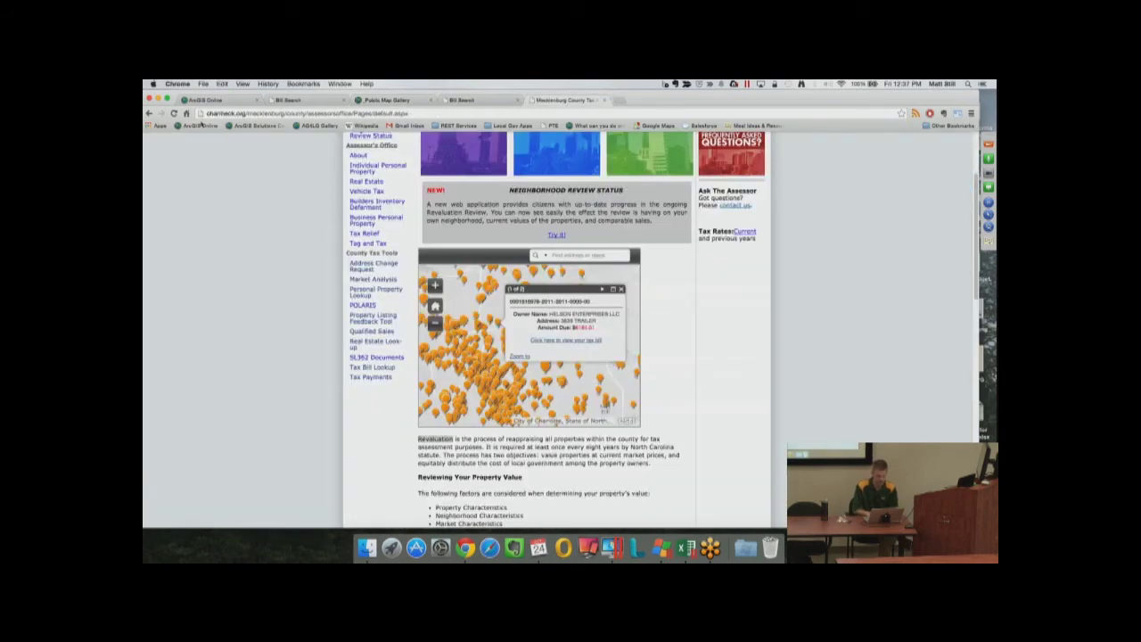
In DevTools, replace the Revaluation paragraph's HTML with the pasted gallery embed code
click(174, 113)
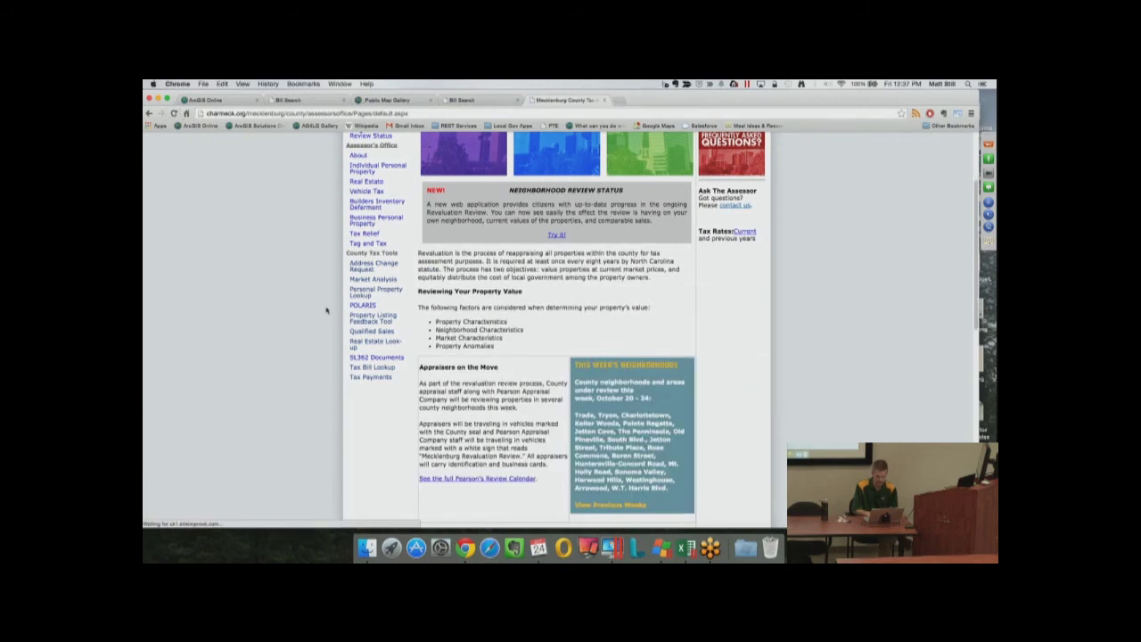
right_click(435, 256)
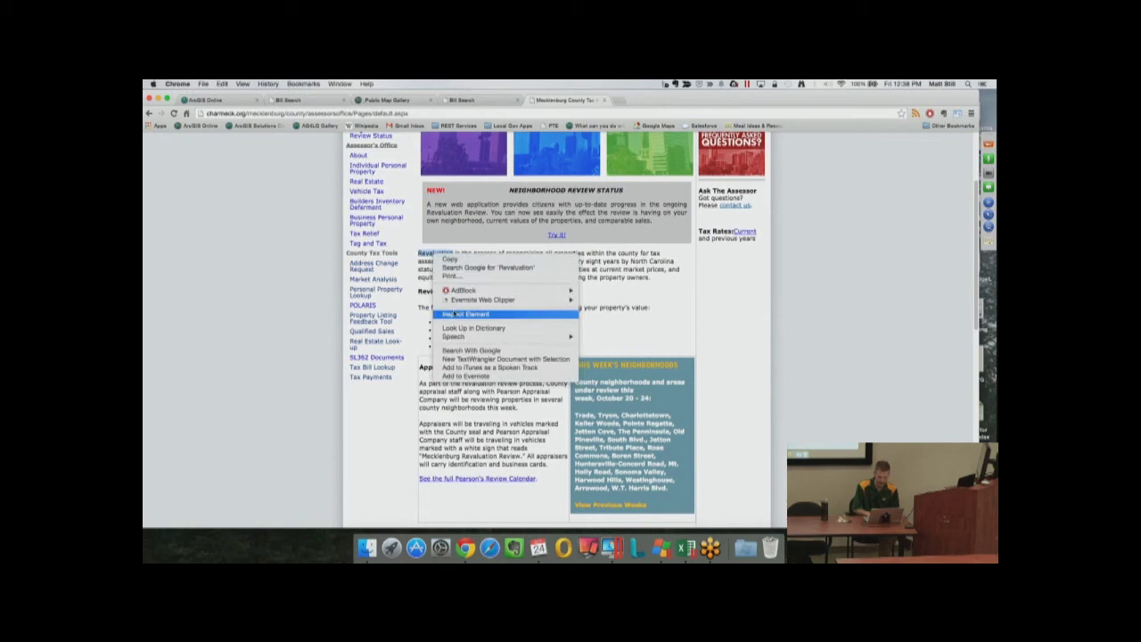
click(457, 312)
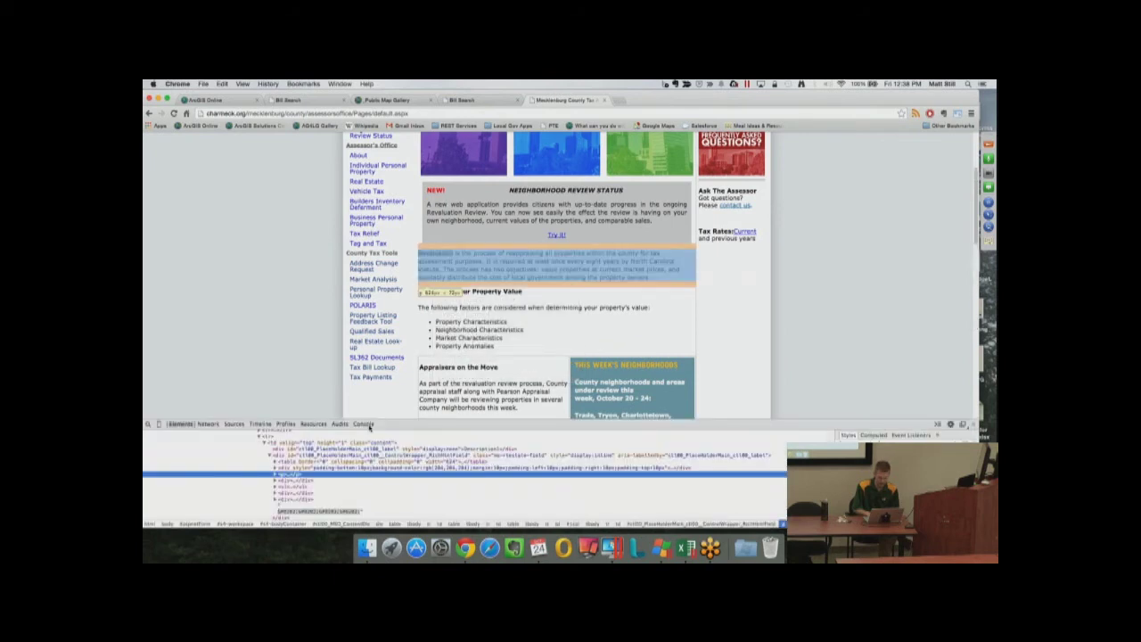
right_click(292, 479)
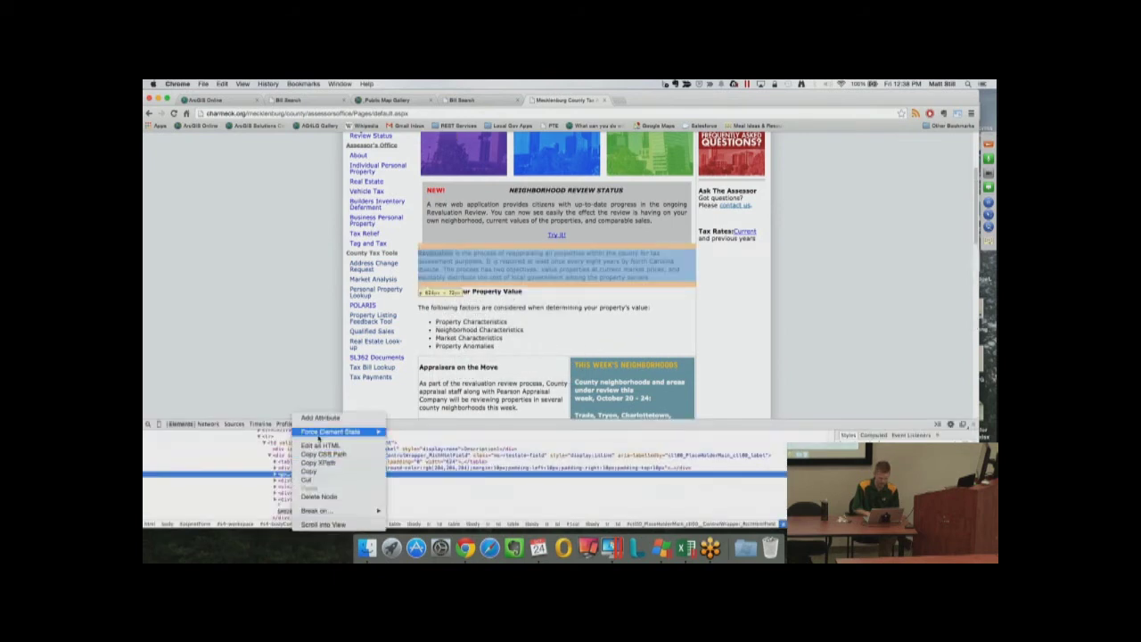
click(313, 446)
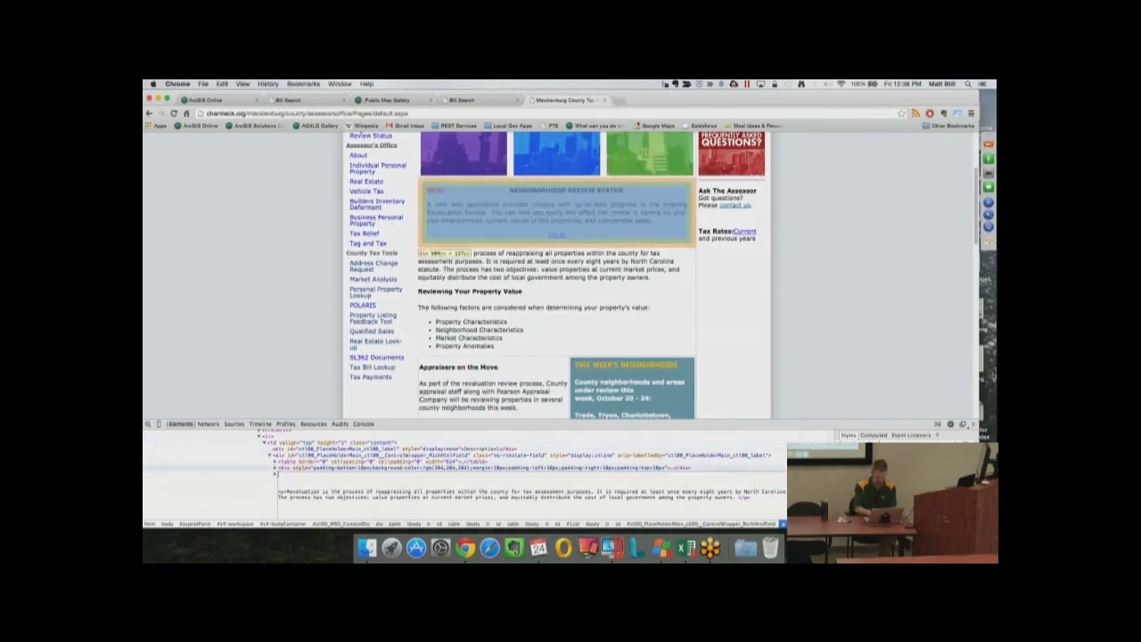
key(ctrl+v)
click(236, 500)
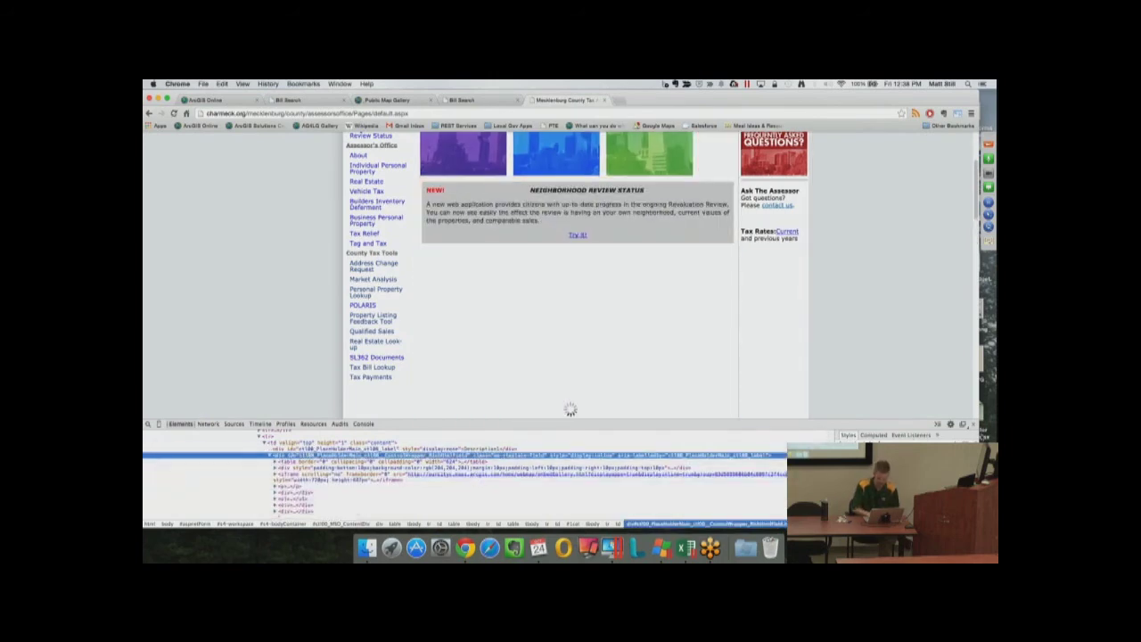
click(976, 426)
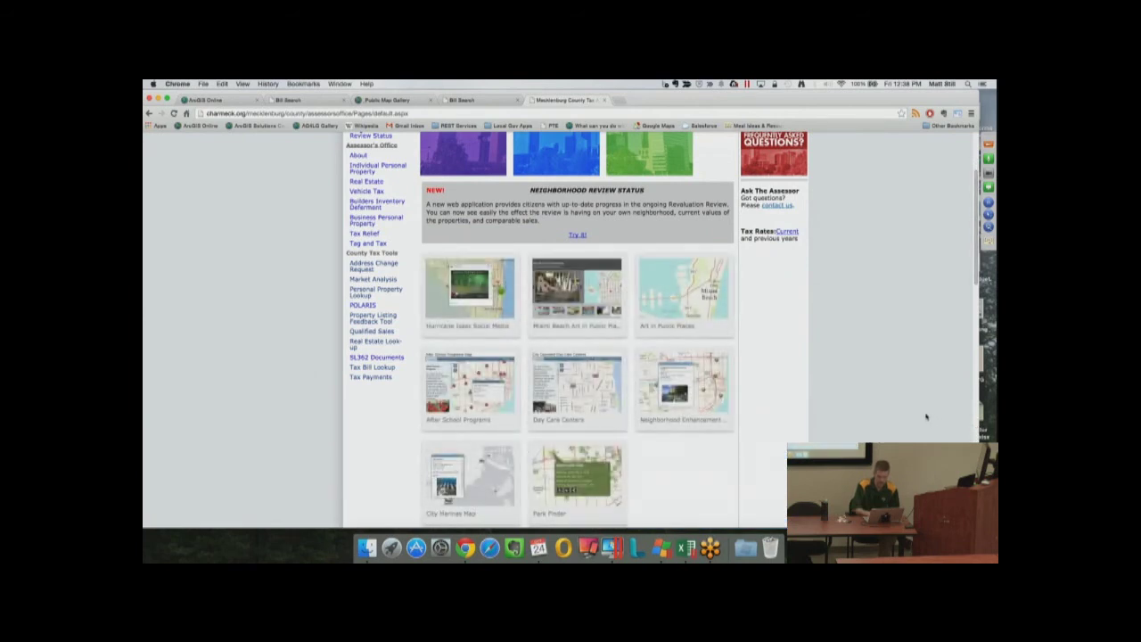
Open the Art in Public Places map from the embedded gallery, then close it
scroll(925, 417, down, 1)
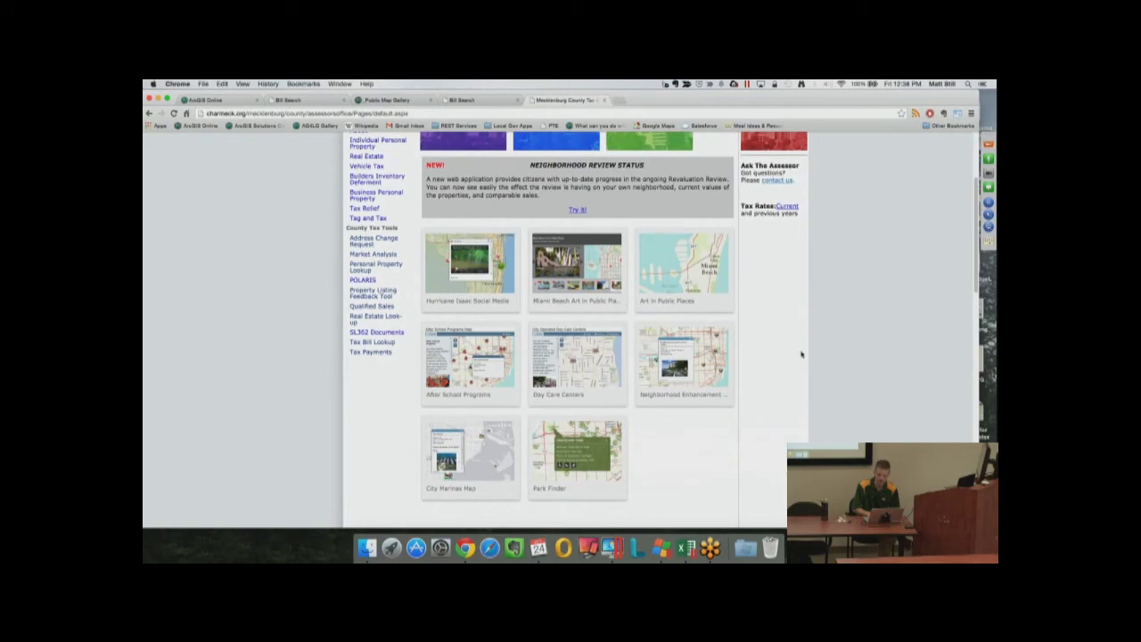
mouse_move(698, 296)
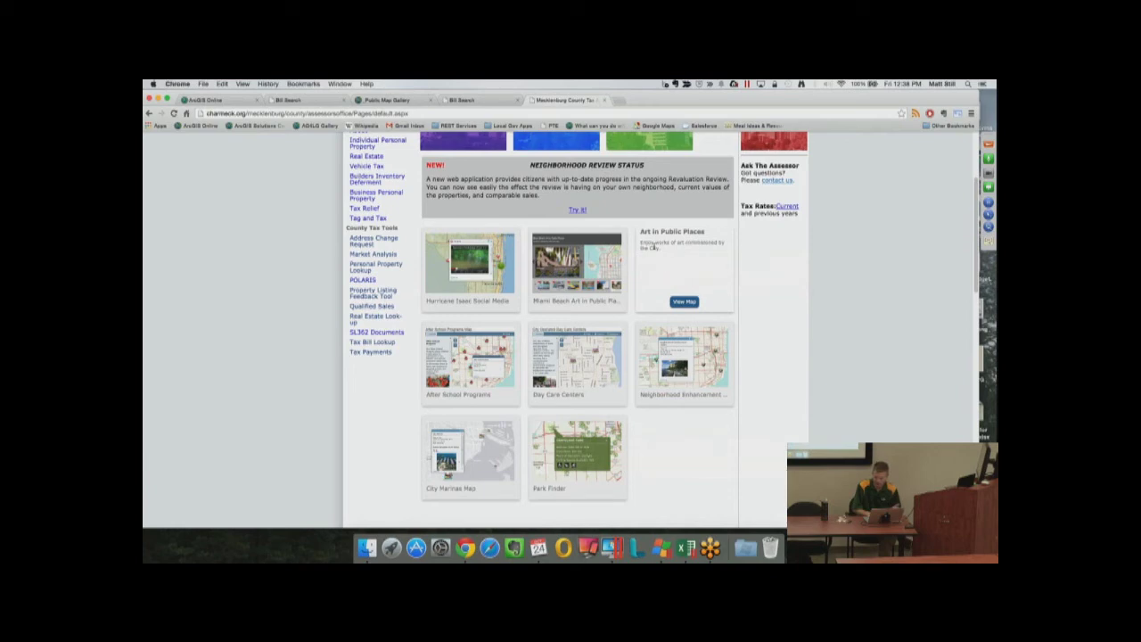
click(683, 302)
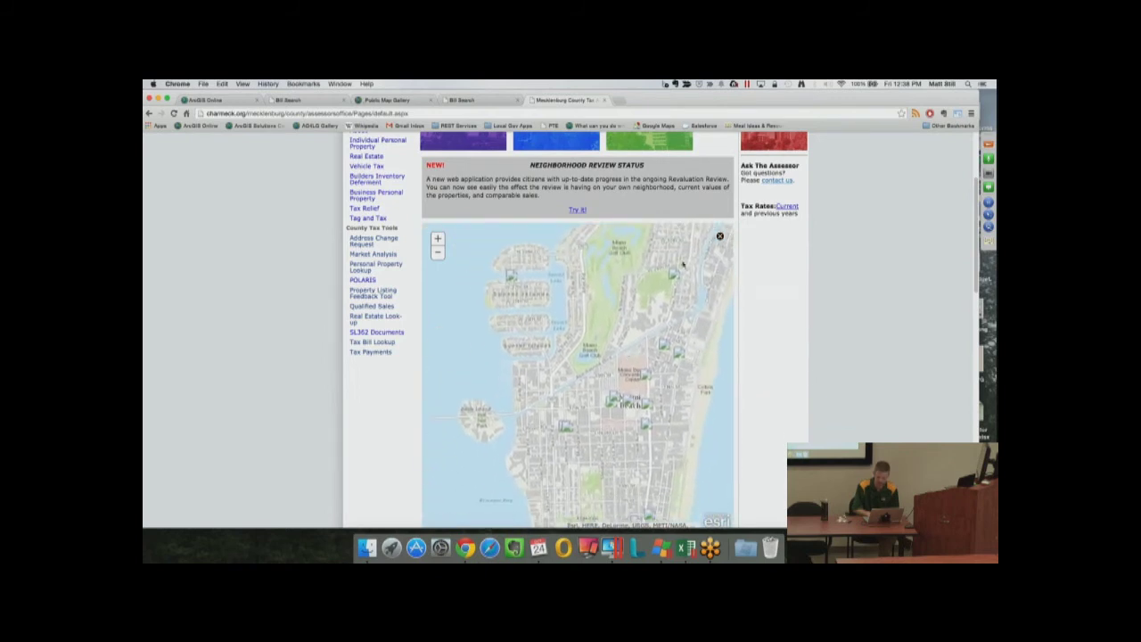
click(720, 238)
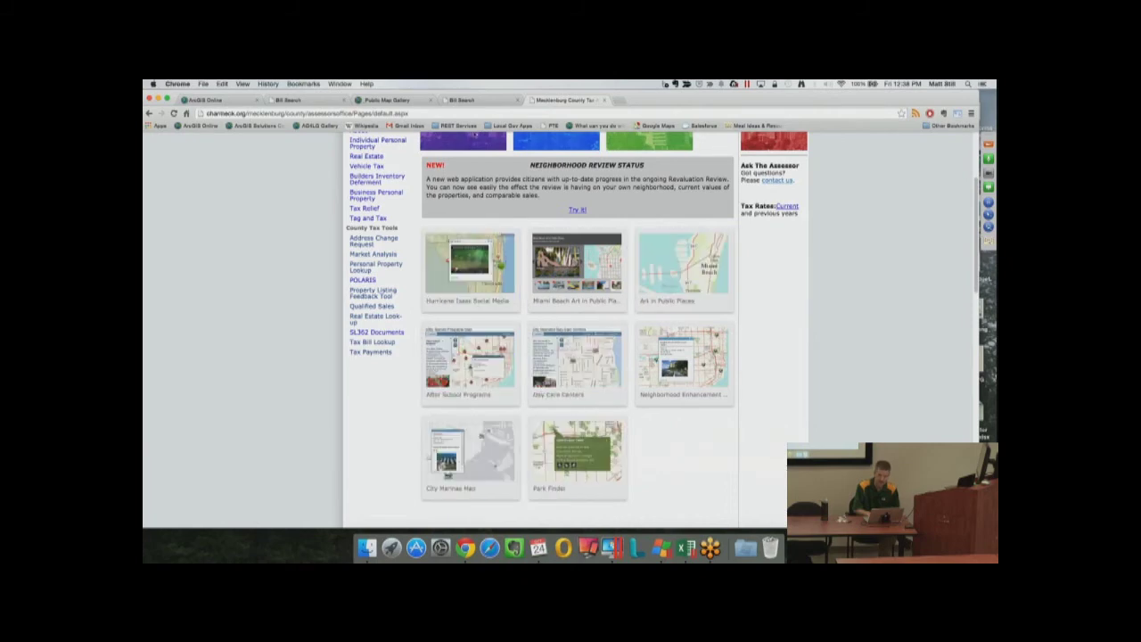
Close the group's embed dialog, compare its map list with the assessor gallery, then return to the story map
click(376, 100)
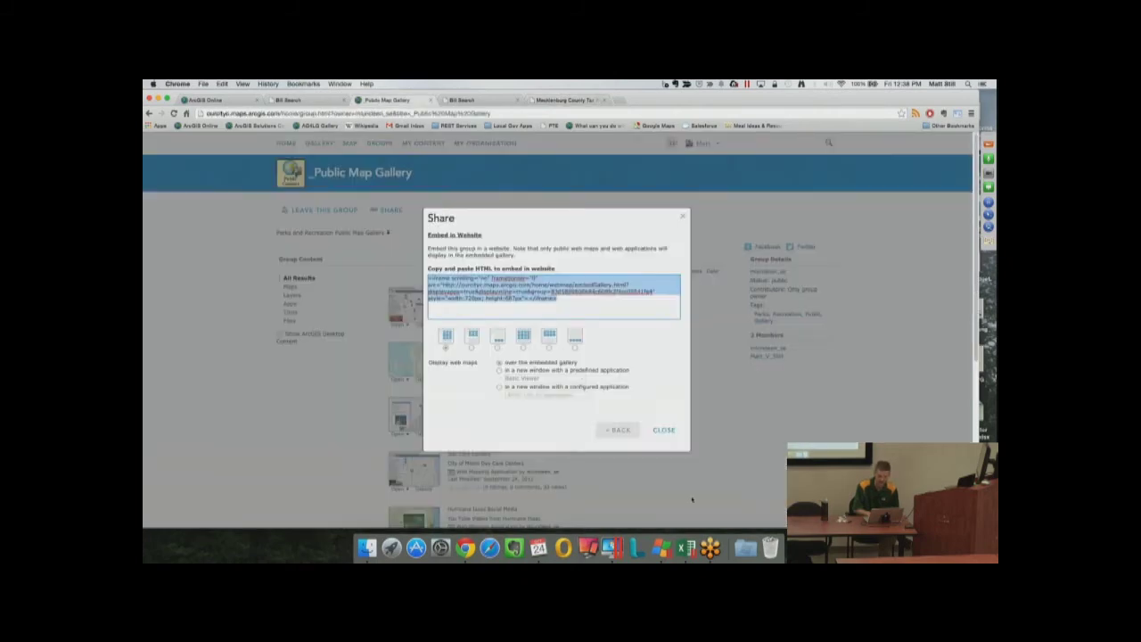
click(668, 431)
scroll(693, 441, down, 5)
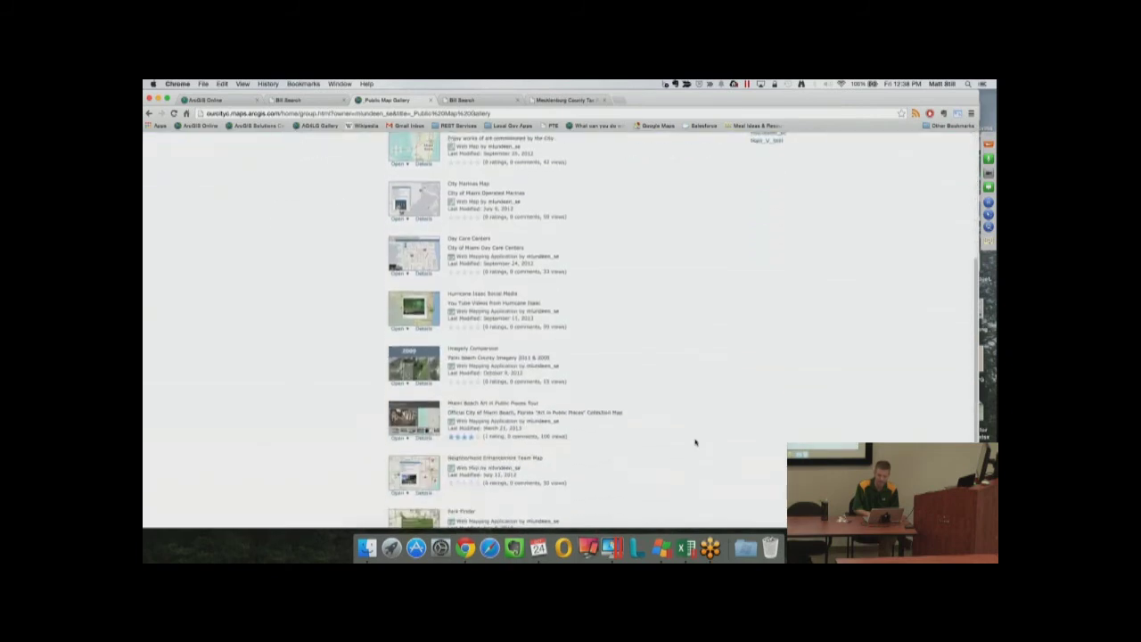
scroll(696, 442, down, 1)
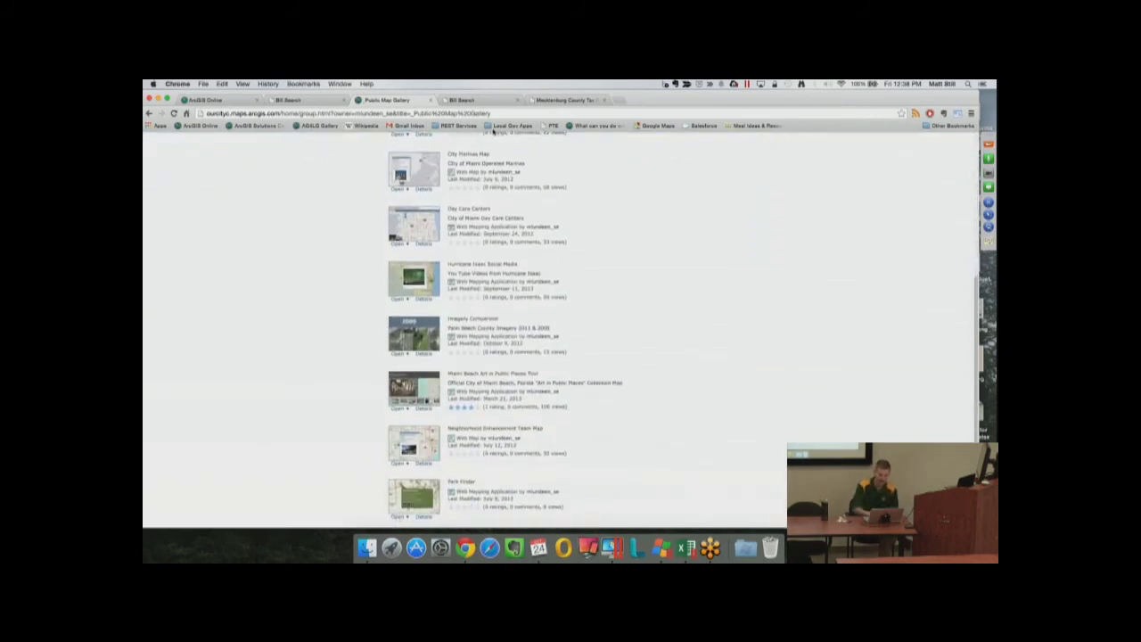
click(553, 102)
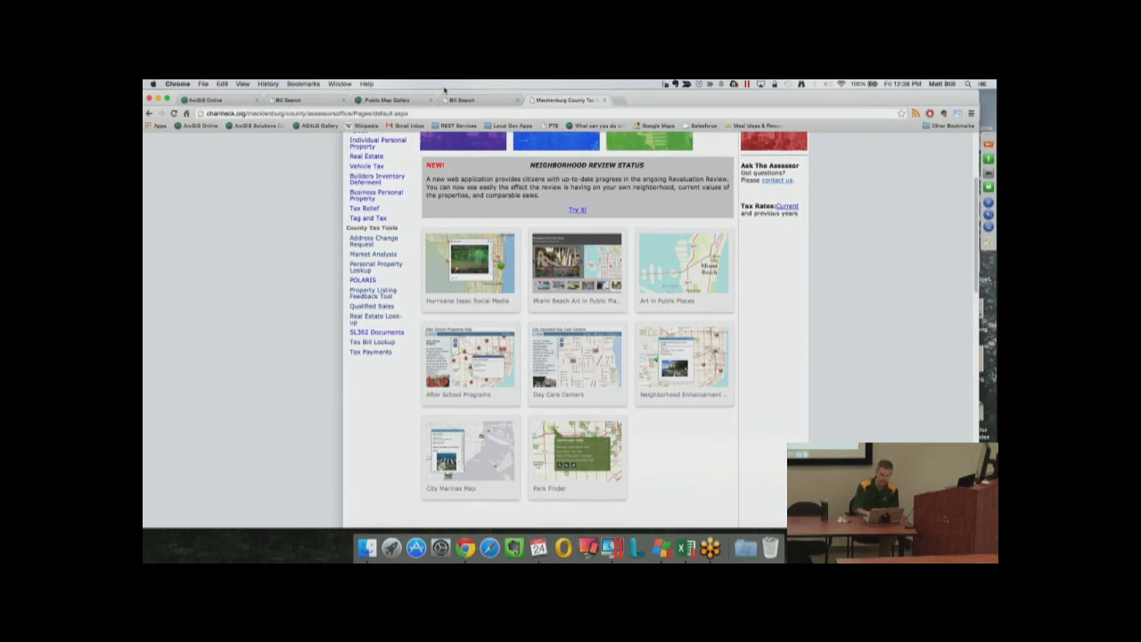
click(416, 101)
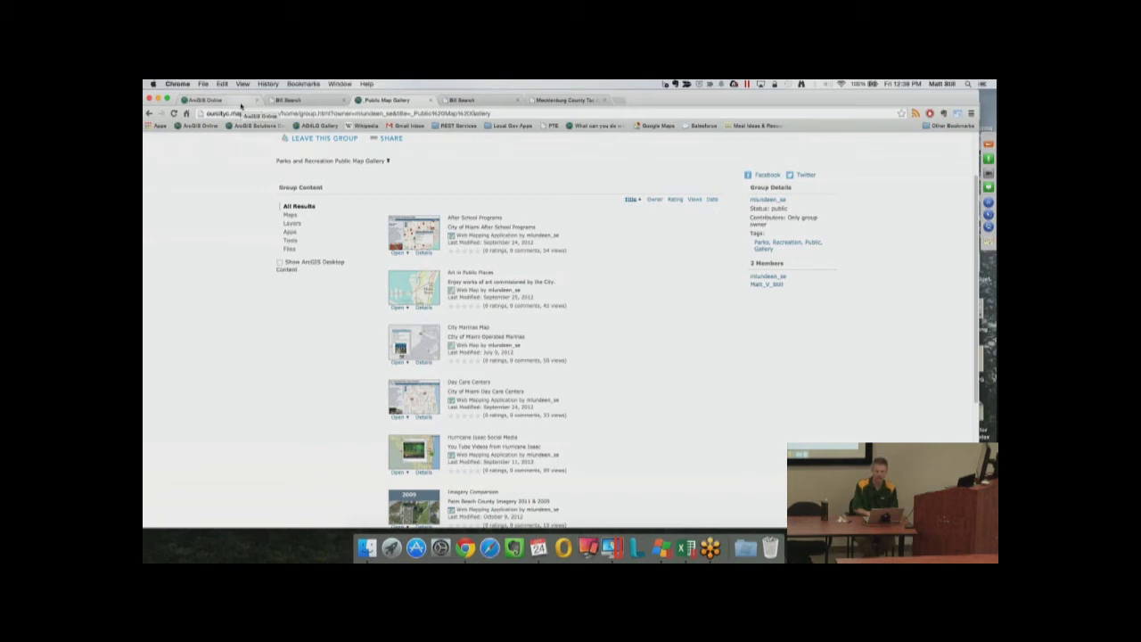
click(241, 107)
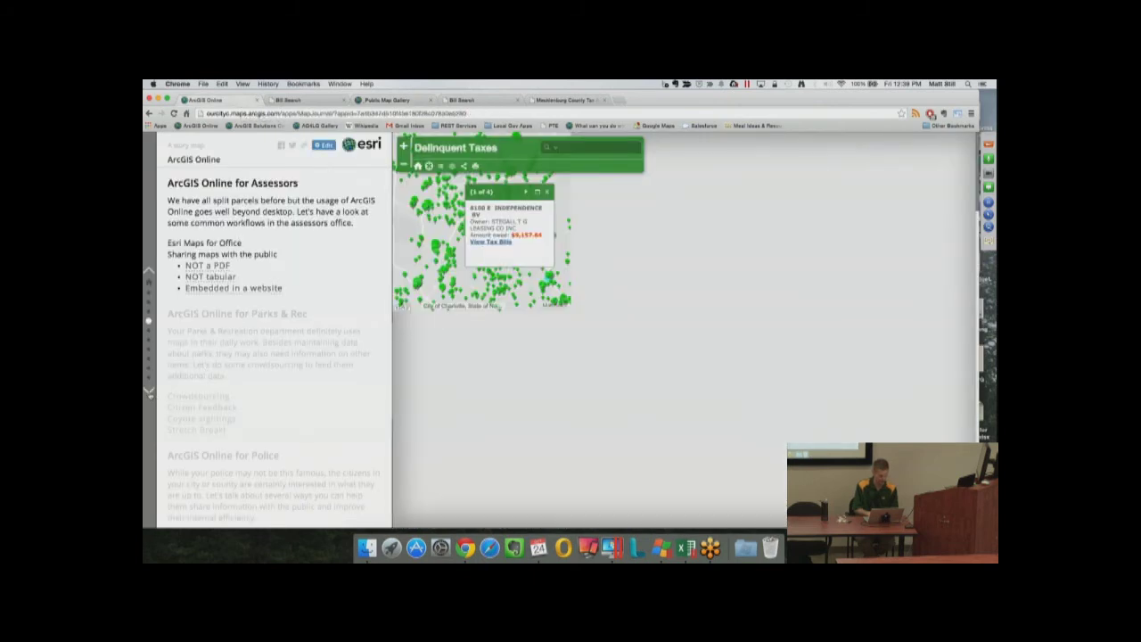
Advance the story map to the Parks & Rec section and scroll down to Police
click(149, 392)
scroll(214, 398, down, 3)
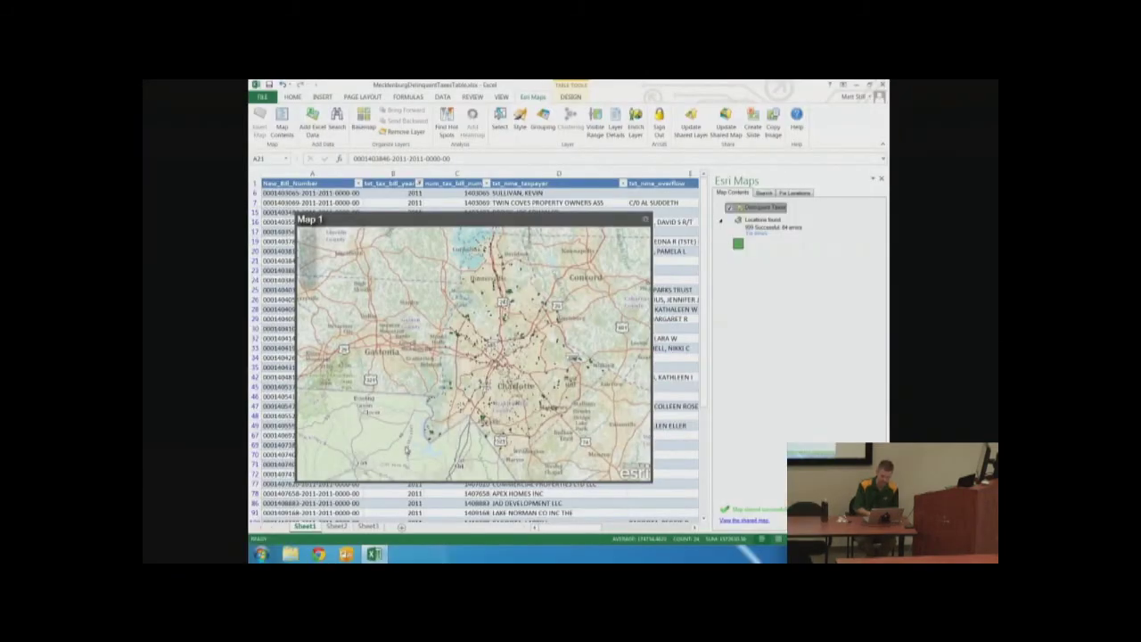
Close MecklenburgDelinquentTaxesTable.xlsx without saving and launch Operations Dashboard for ArcGIS
click(880, 84)
click(565, 336)
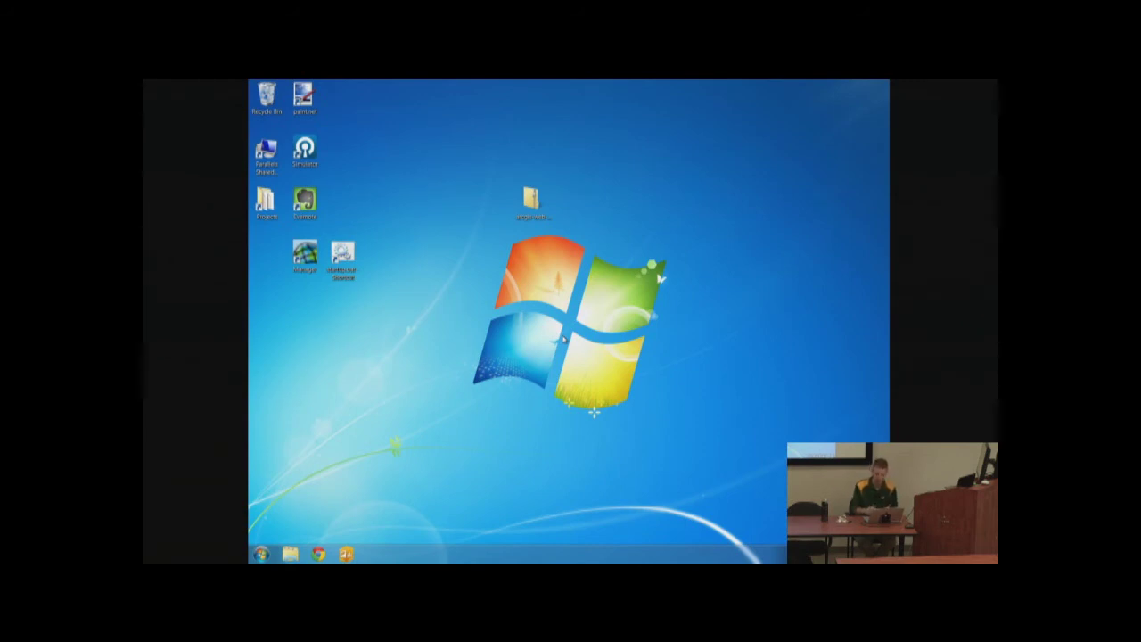
click(346, 554)
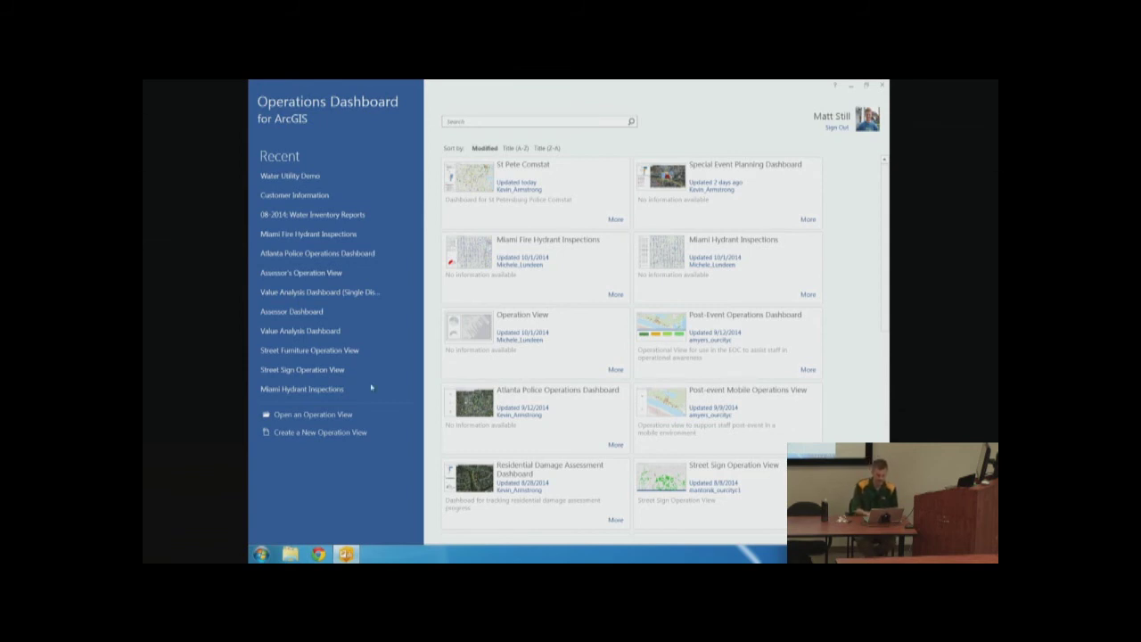
Open and close the Atlanta Police dashboard twice, then open the Special Event Planning Dashboard
click(325, 256)
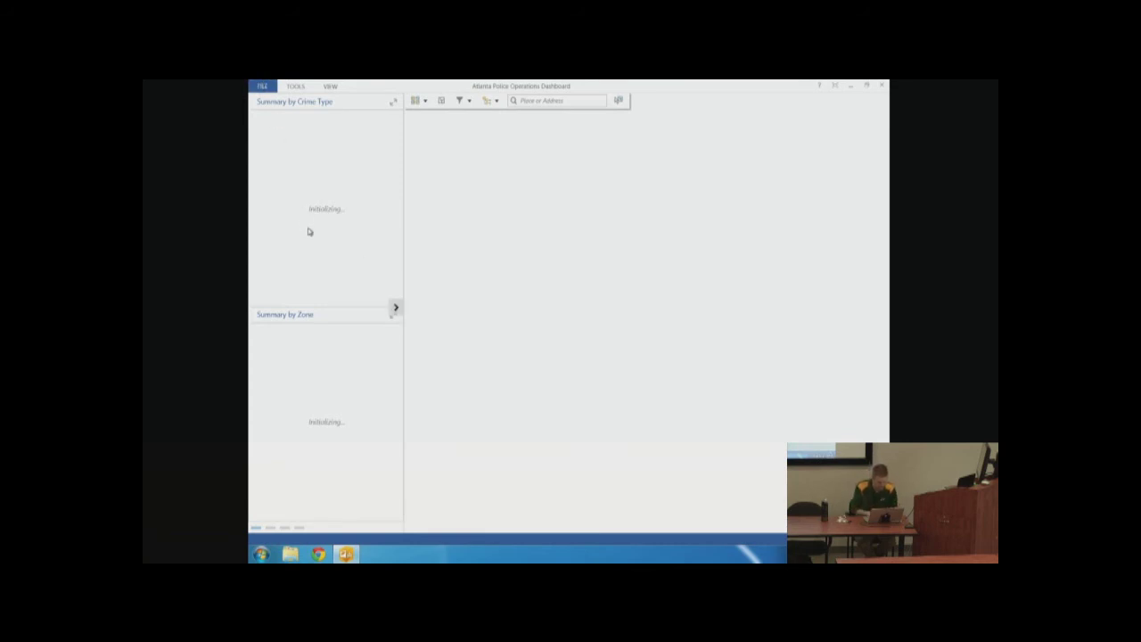
click(263, 87)
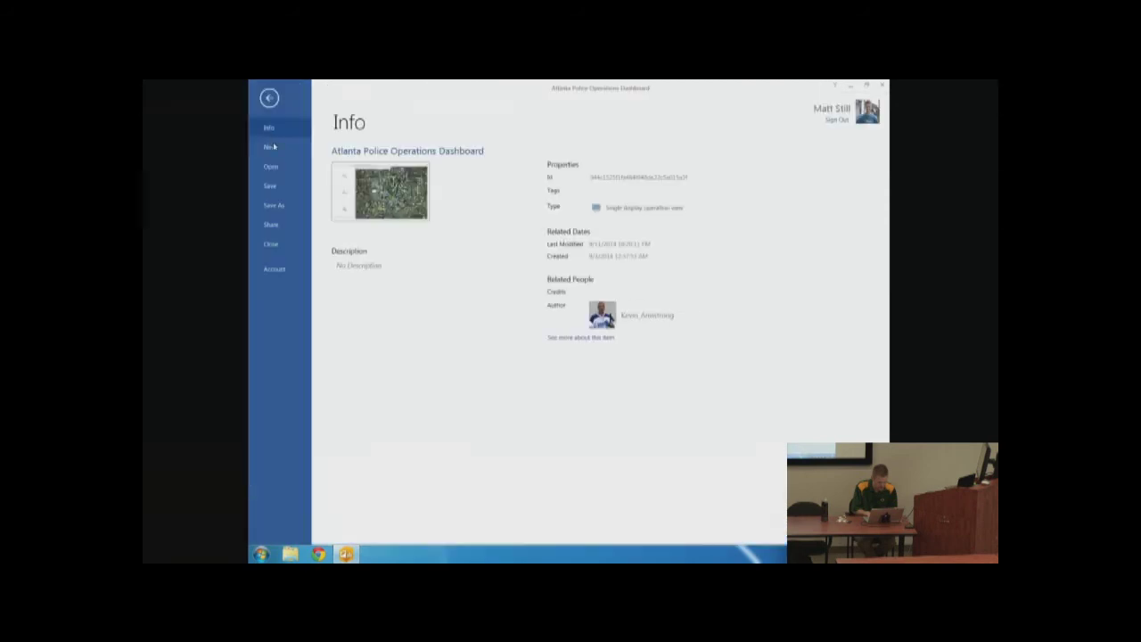
click(277, 249)
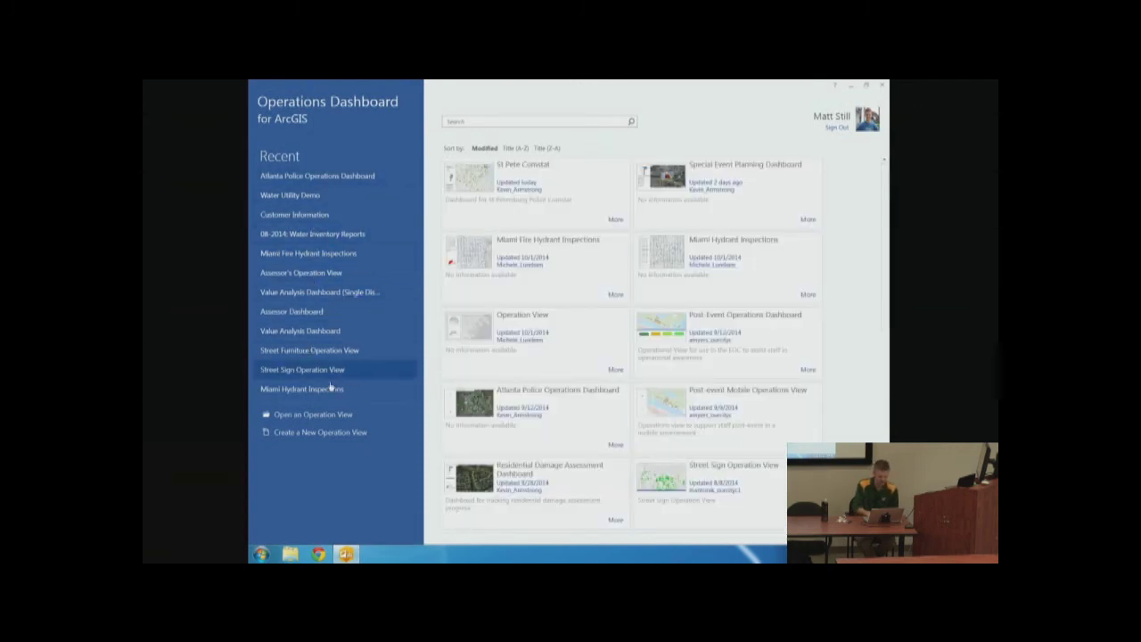
click(476, 390)
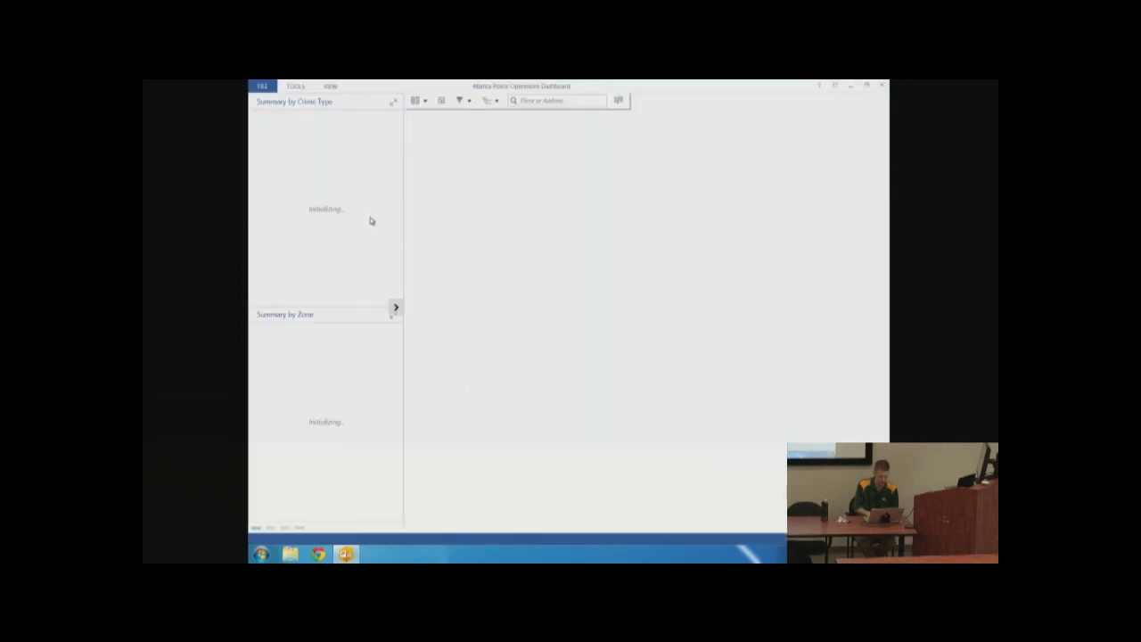
click(267, 87)
click(278, 242)
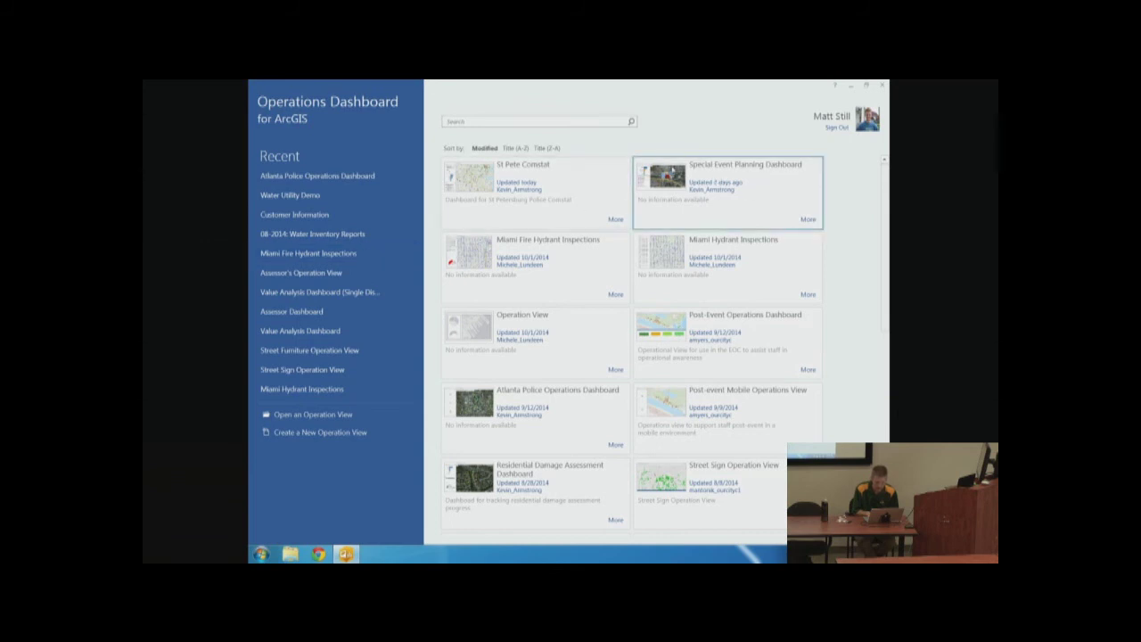
click(669, 173)
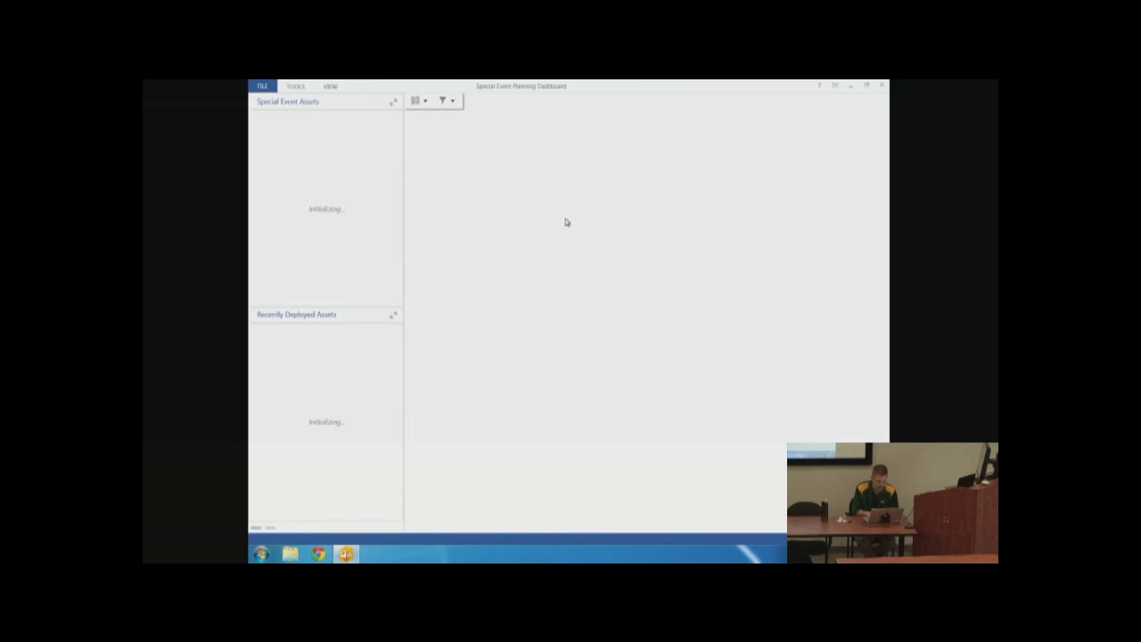
click(319, 554)
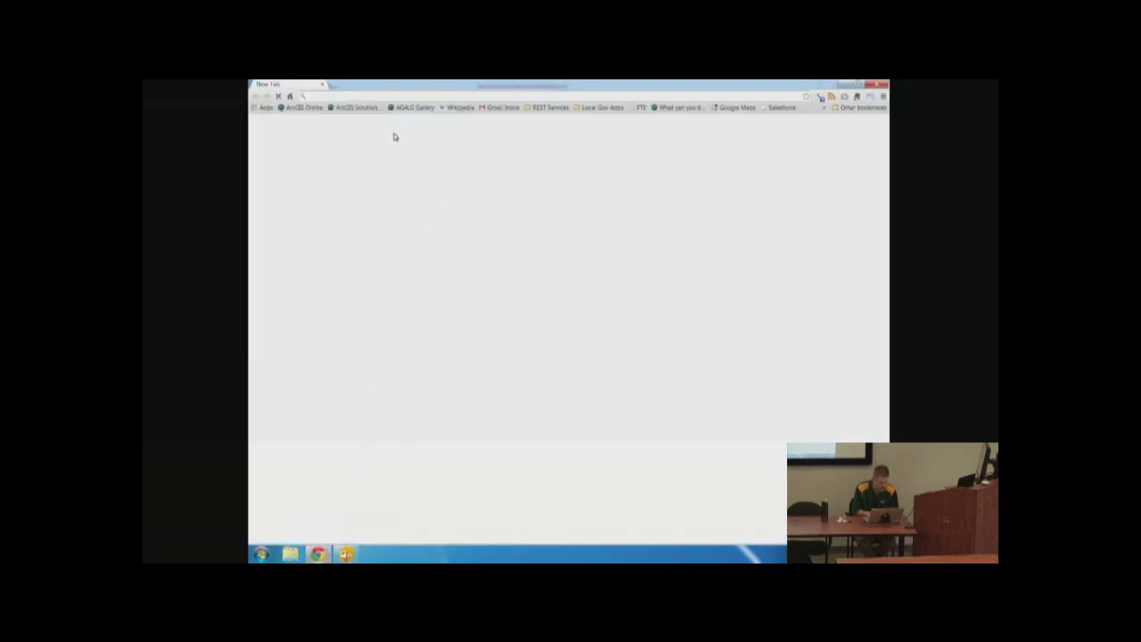
Visit the AG4LG Gallery, Wikipedia and esri.com, then minimize Chrome to show the dashboard
click(412, 107)
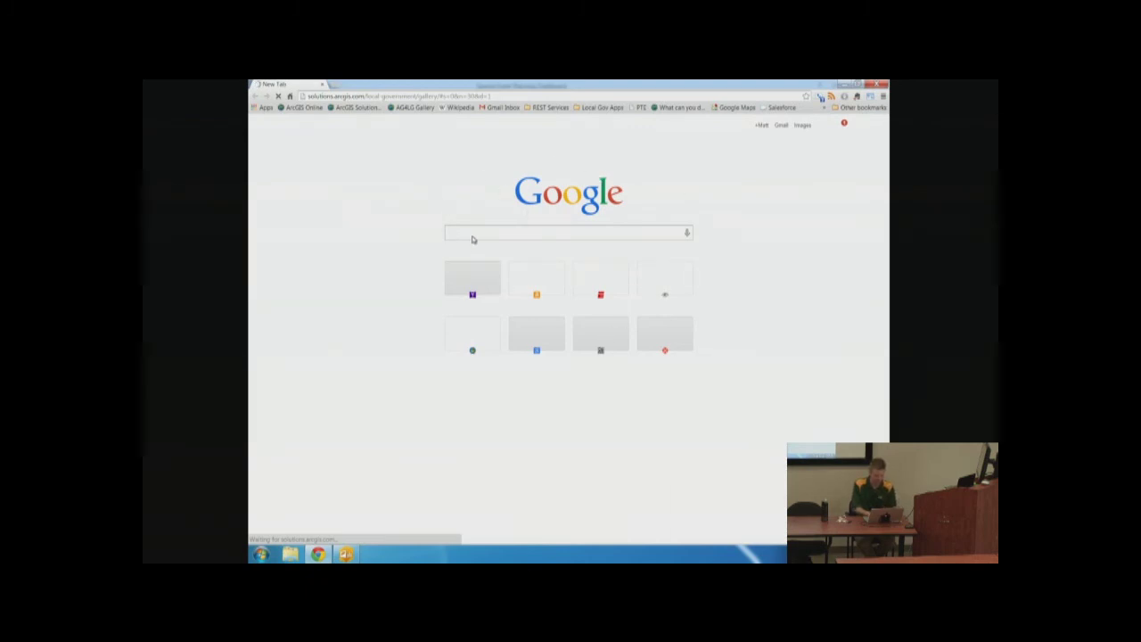
click(446, 108)
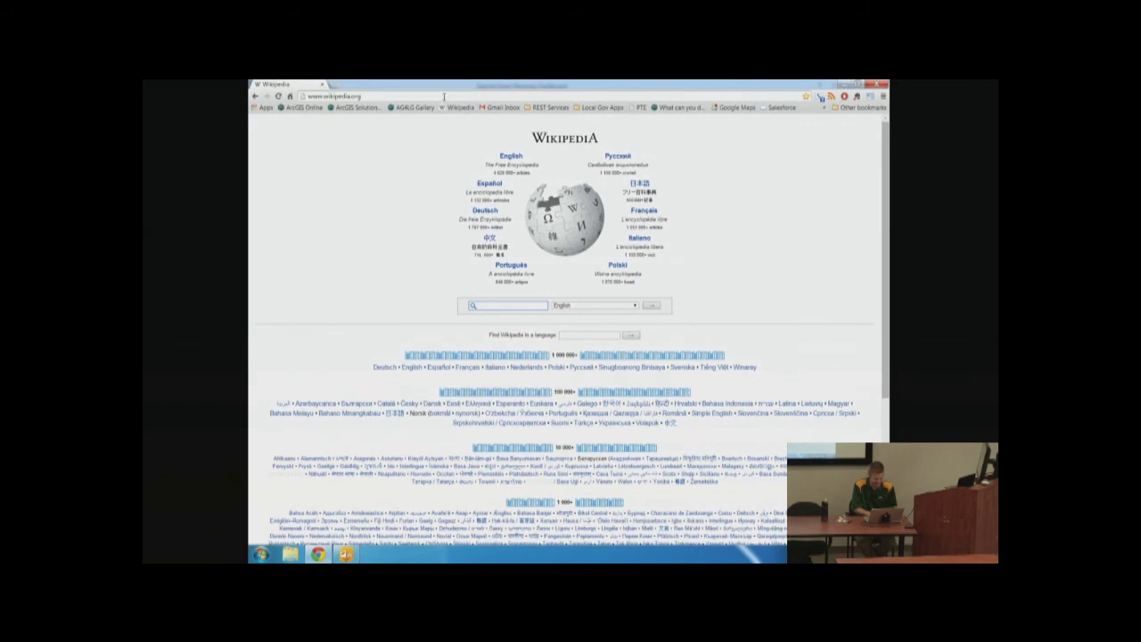
click(429, 96)
text(esri.com)
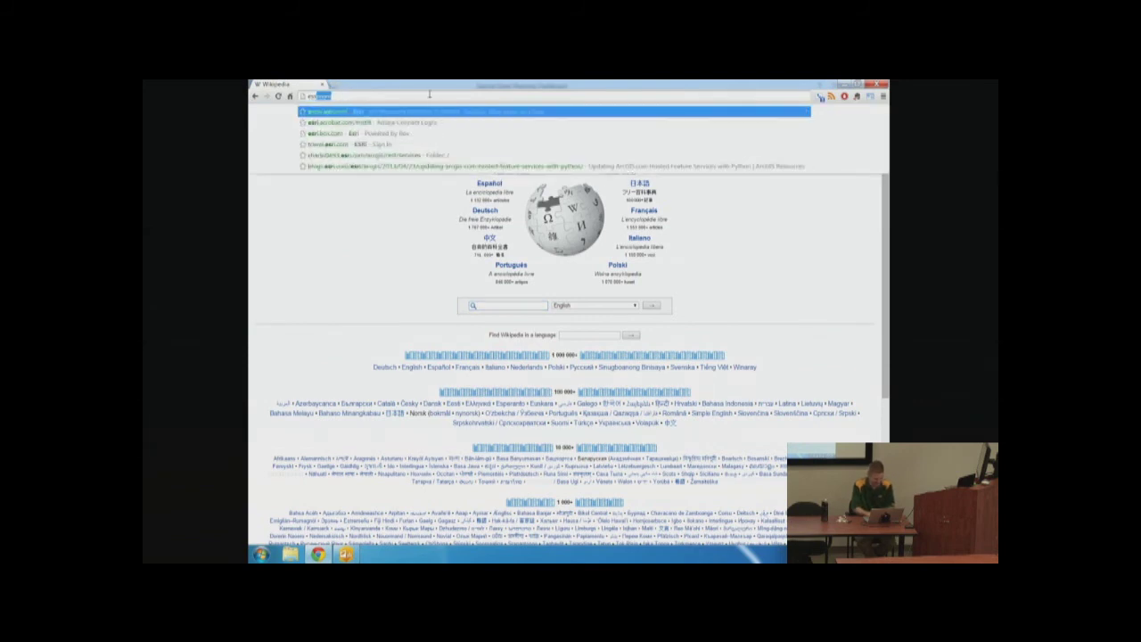
key(Return)
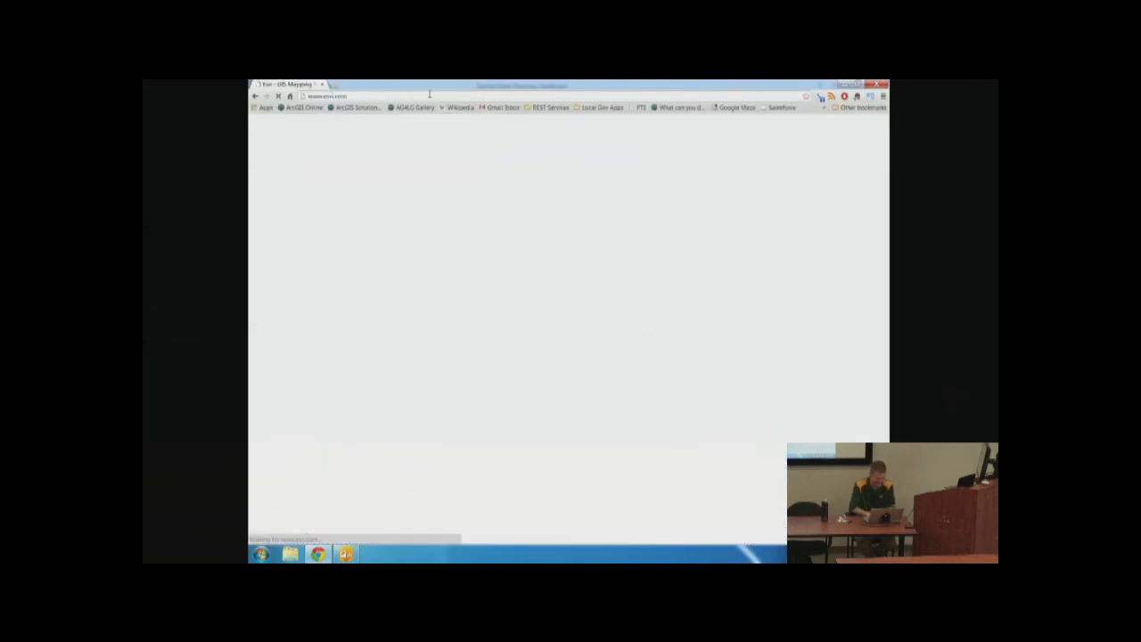
click(879, 84)
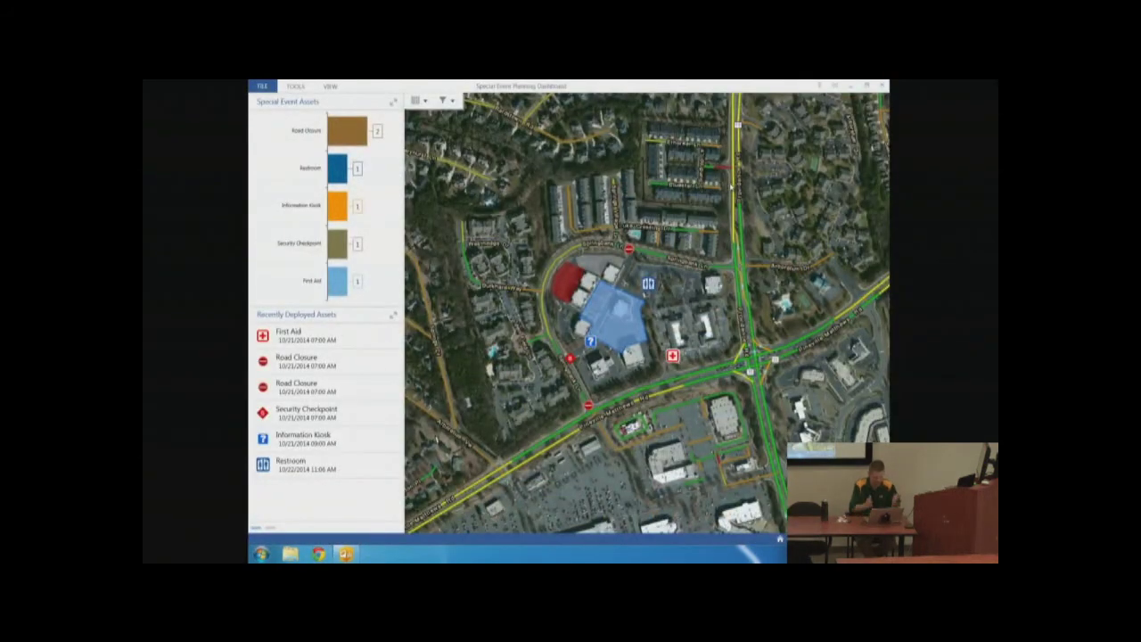
Close the Special Event Planning Dashboard, then open and close the Atlanta Police Operations Dashboard
click(262, 85)
click(271, 244)
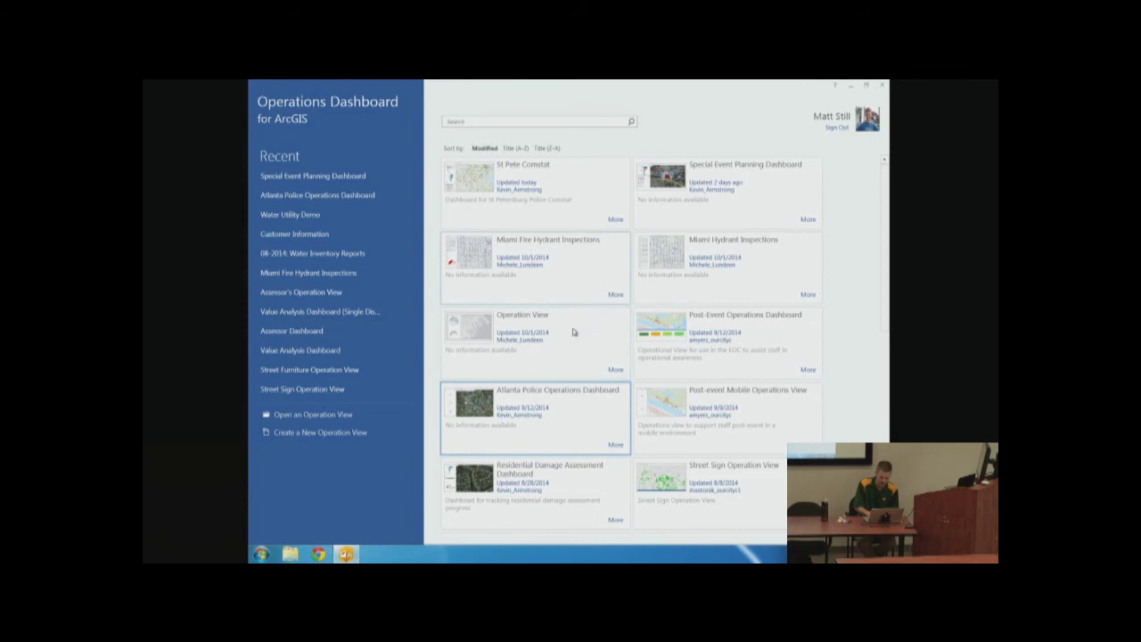
click(482, 402)
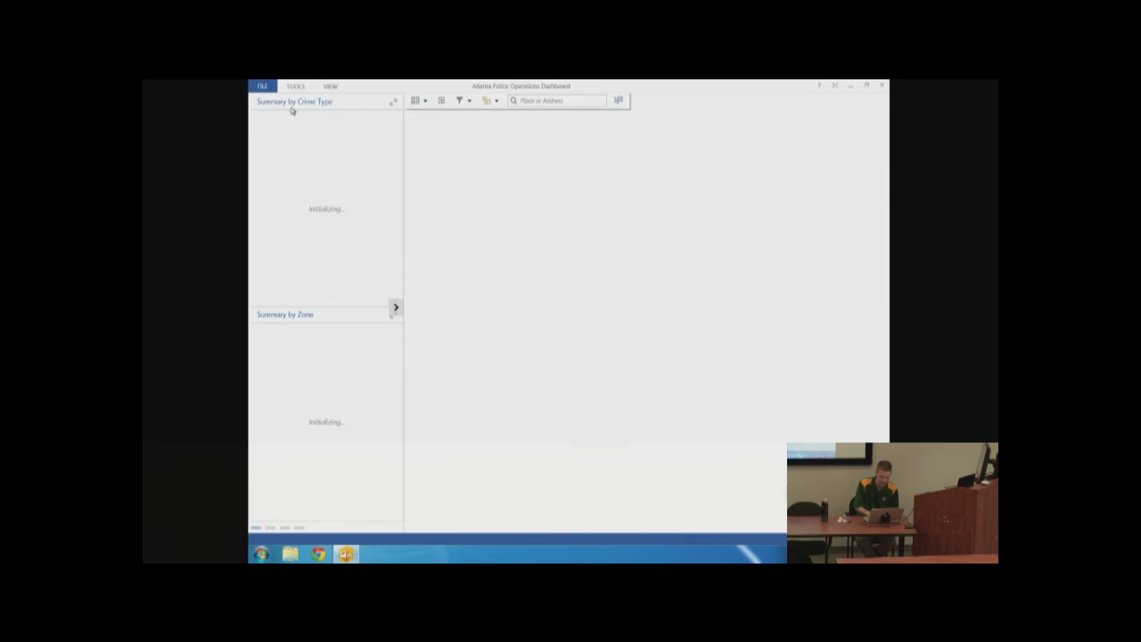
click(266, 88)
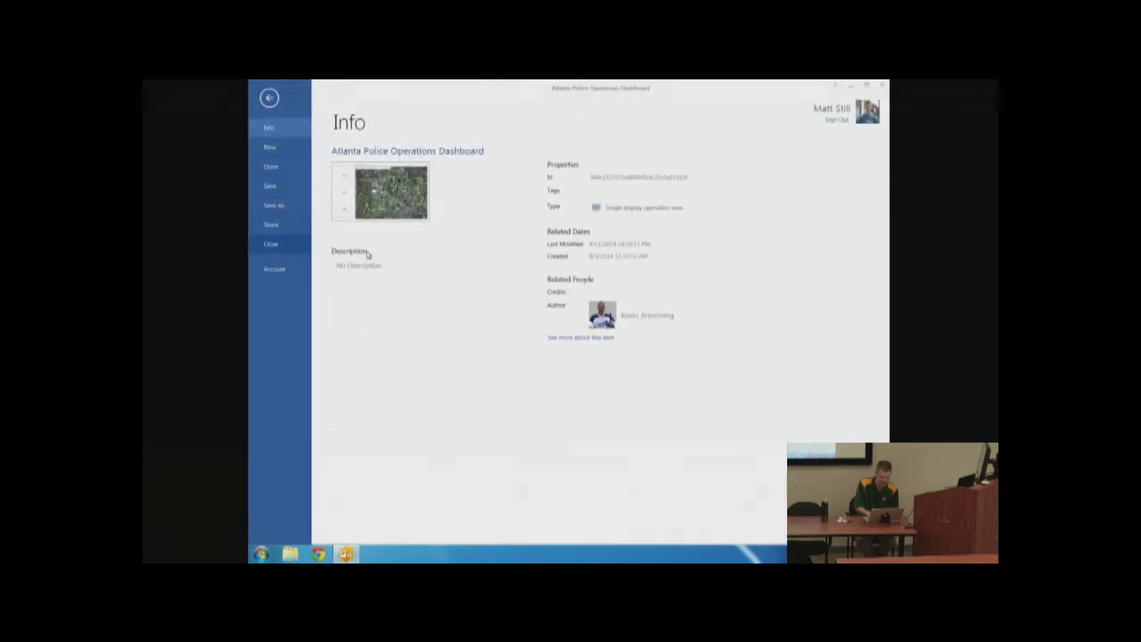
click(308, 248)
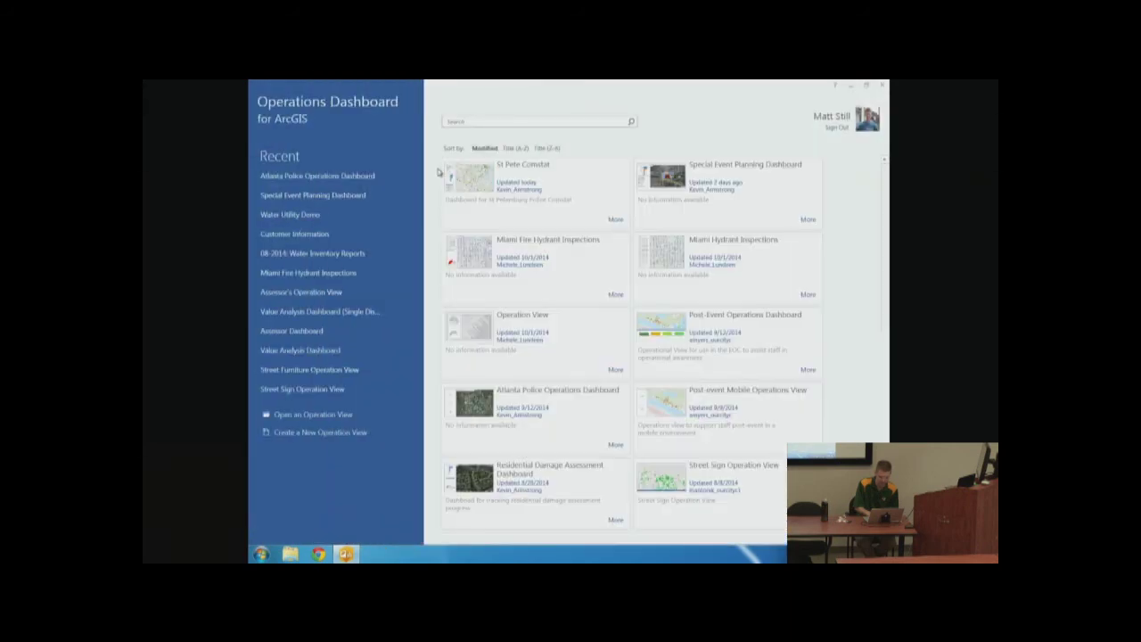
Open the Special Event Planning Dashboard from the Recent list
click(361, 176)
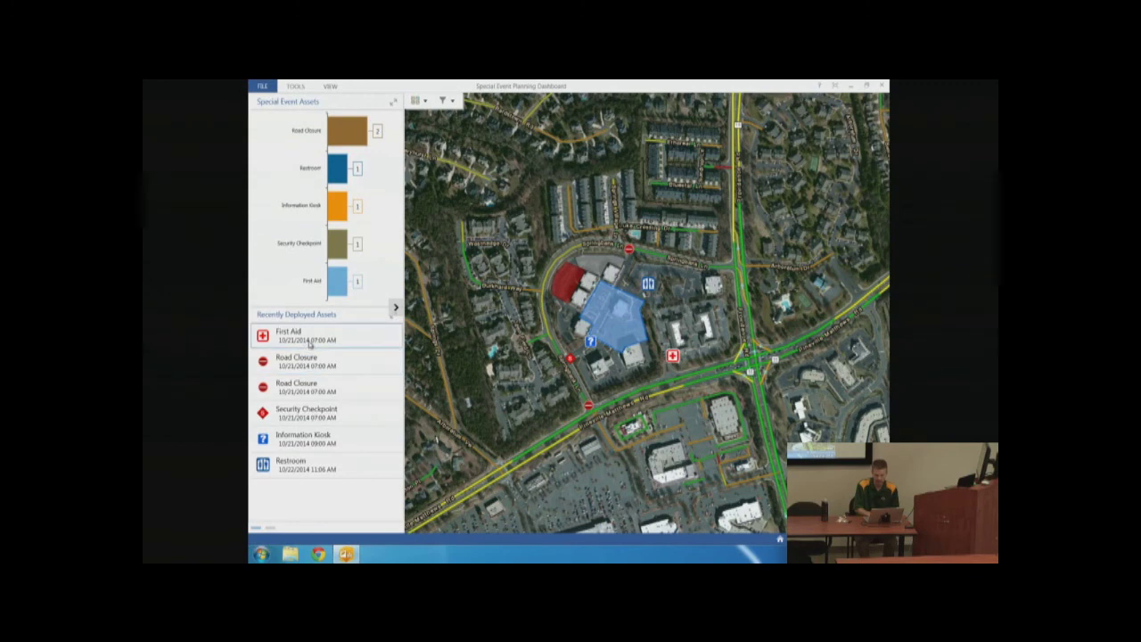
Select the First Aid asset and view the Assets by Responsible Agency pie chart, then return to the asset panels
click(292, 347)
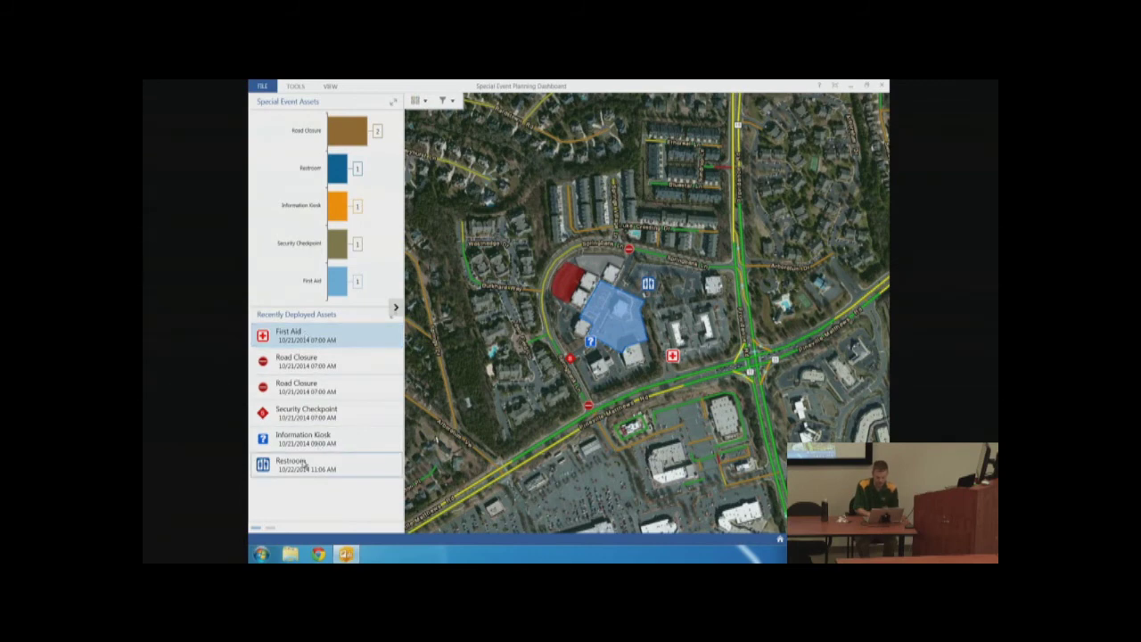
click(272, 529)
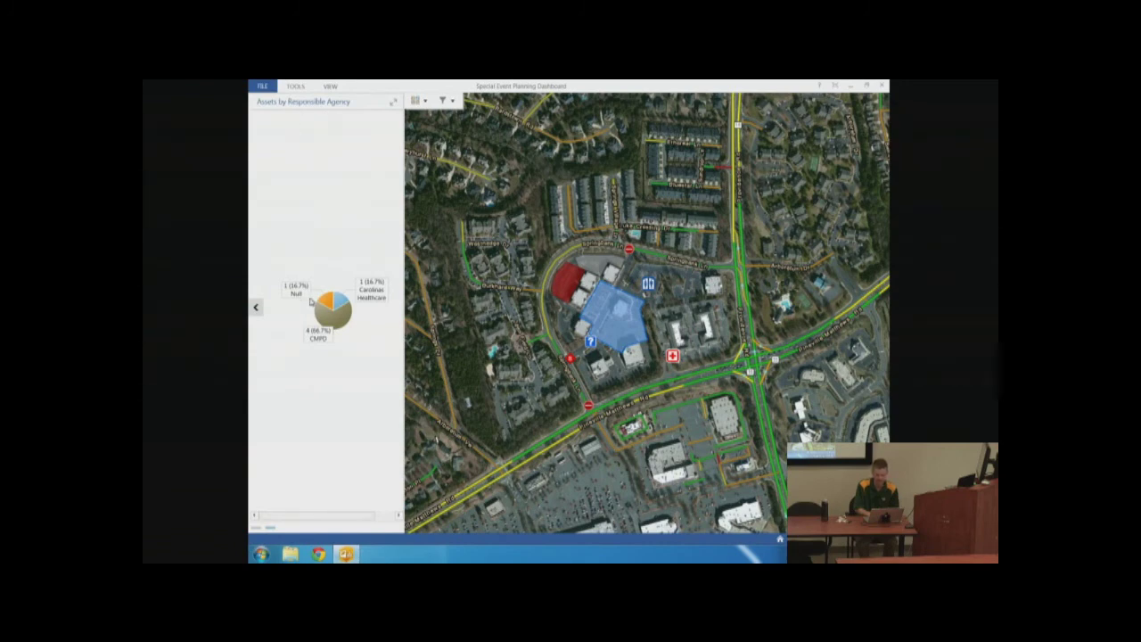
mouse_move(327, 318)
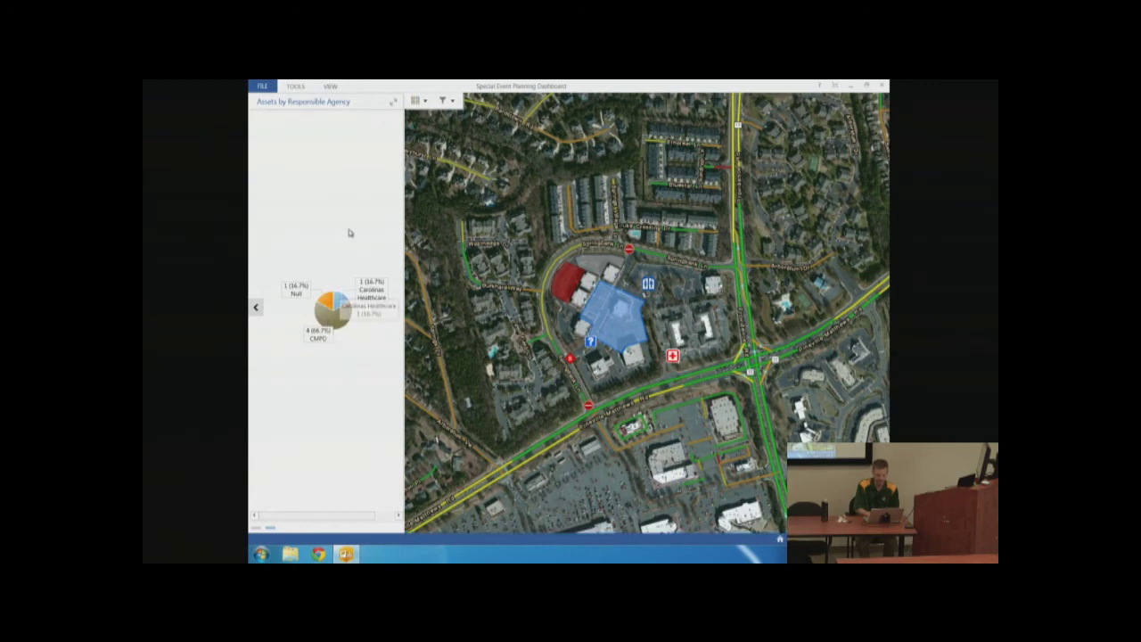
click(257, 306)
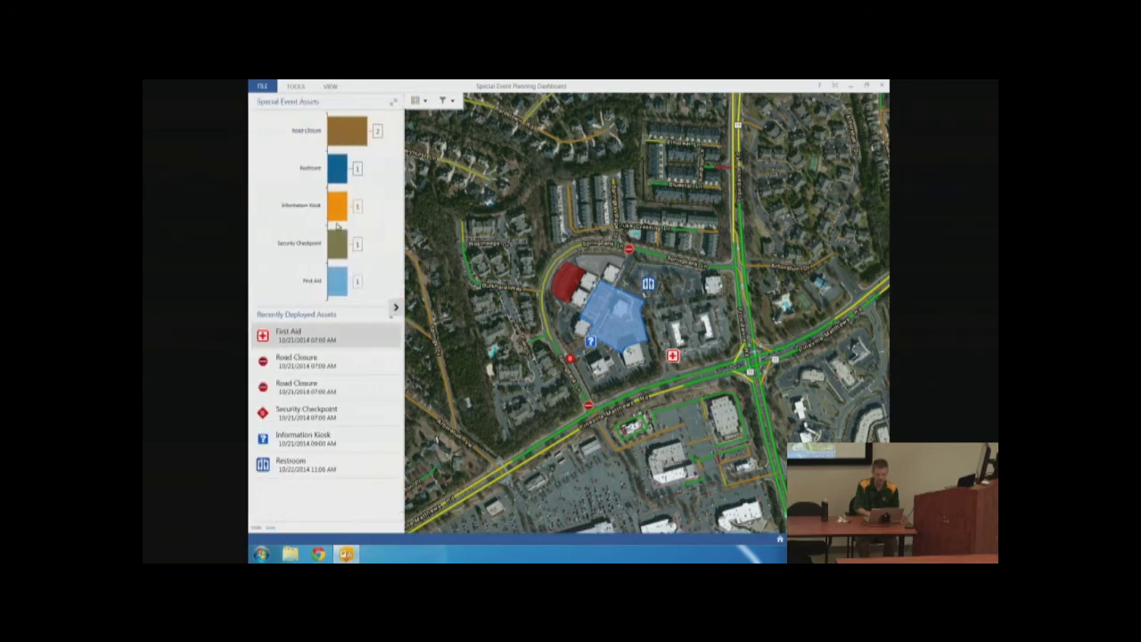
click(295, 86)
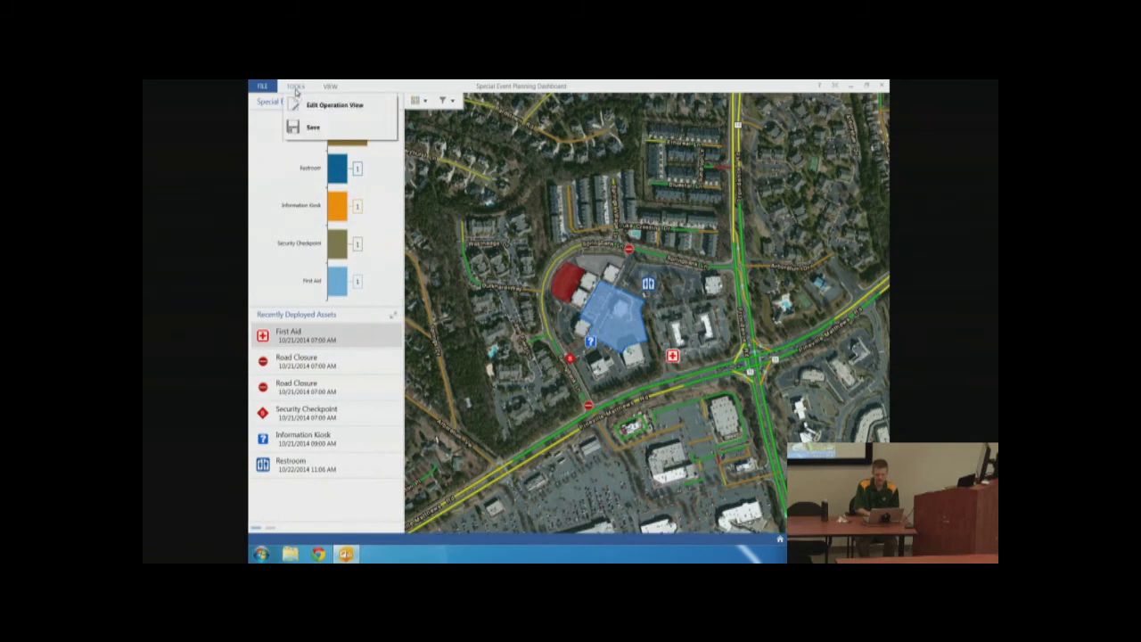
Put the dashboard in edit mode and open the Recently Deployed Assets list configuration
click(305, 106)
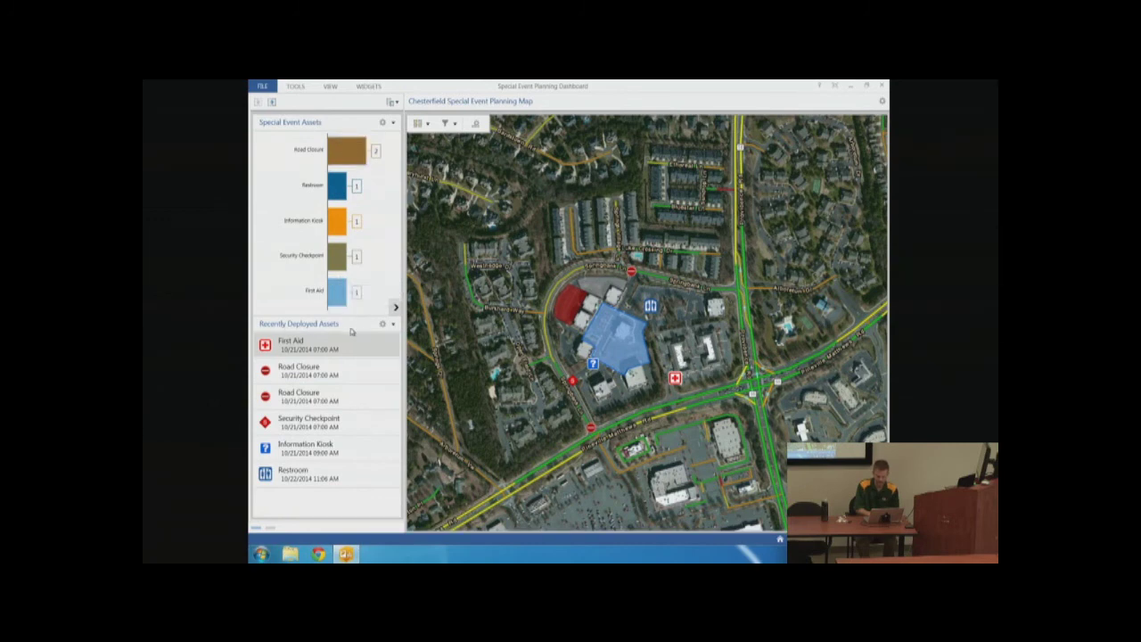
click(383, 324)
click(393, 335)
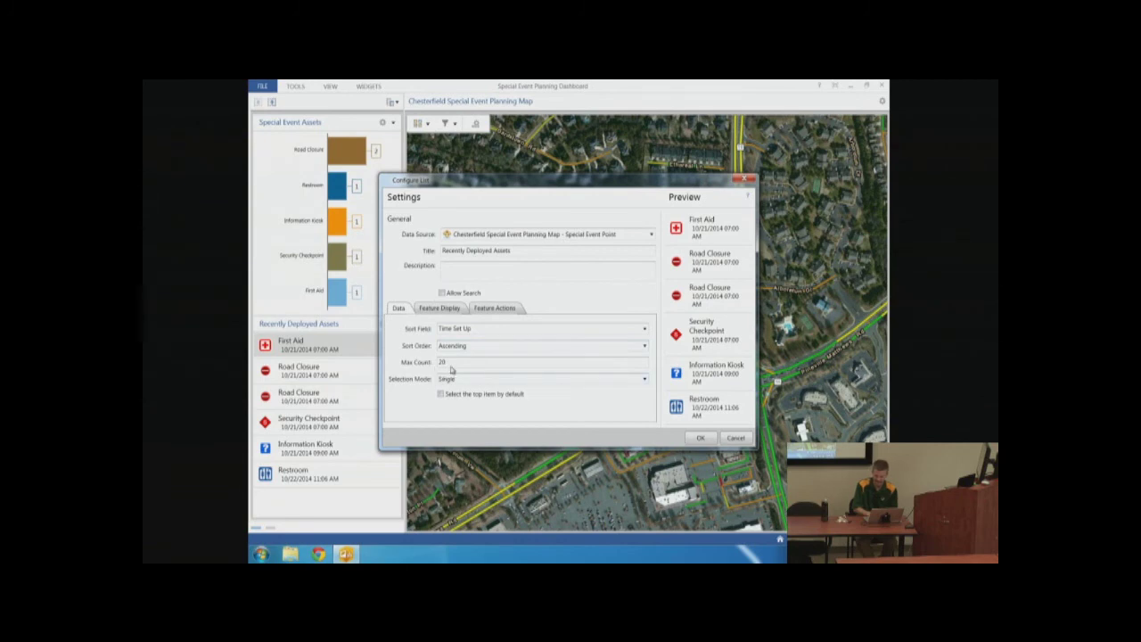
click(447, 312)
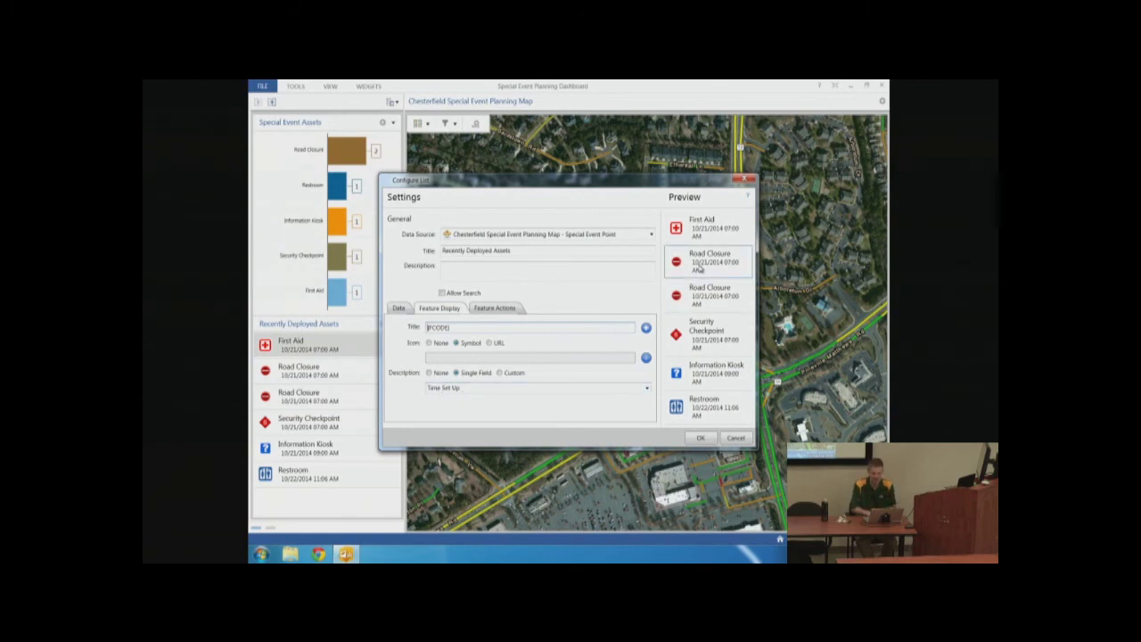
Enable the Highlight, Pan to and Zoom to feature actions, with double-click set to Show pop-up
click(499, 308)
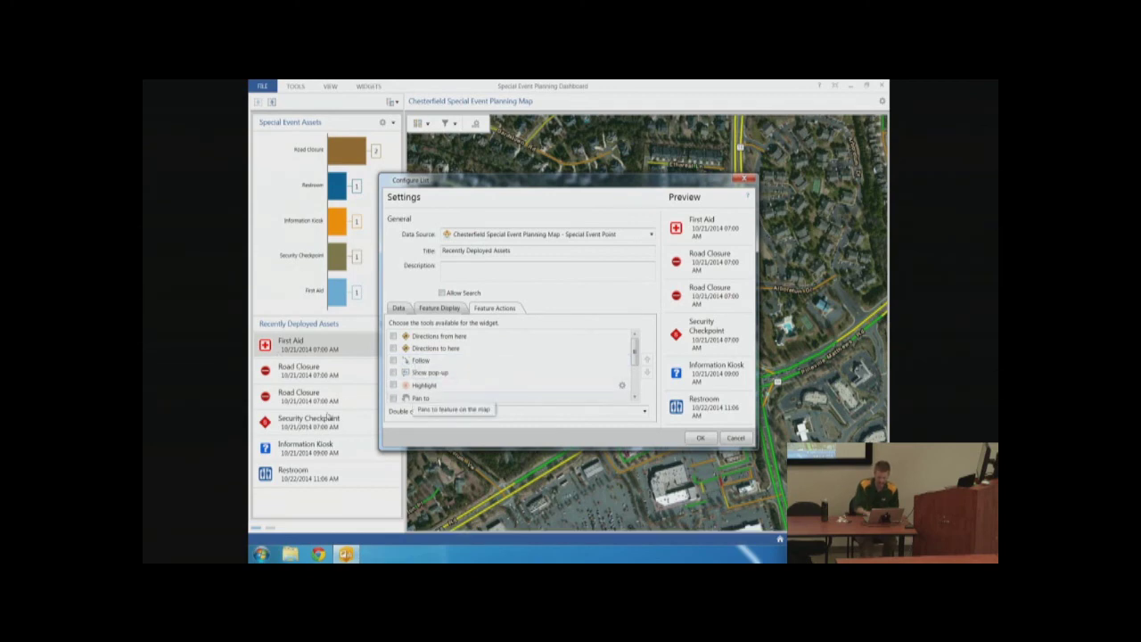
drag(635, 360, 635, 361)
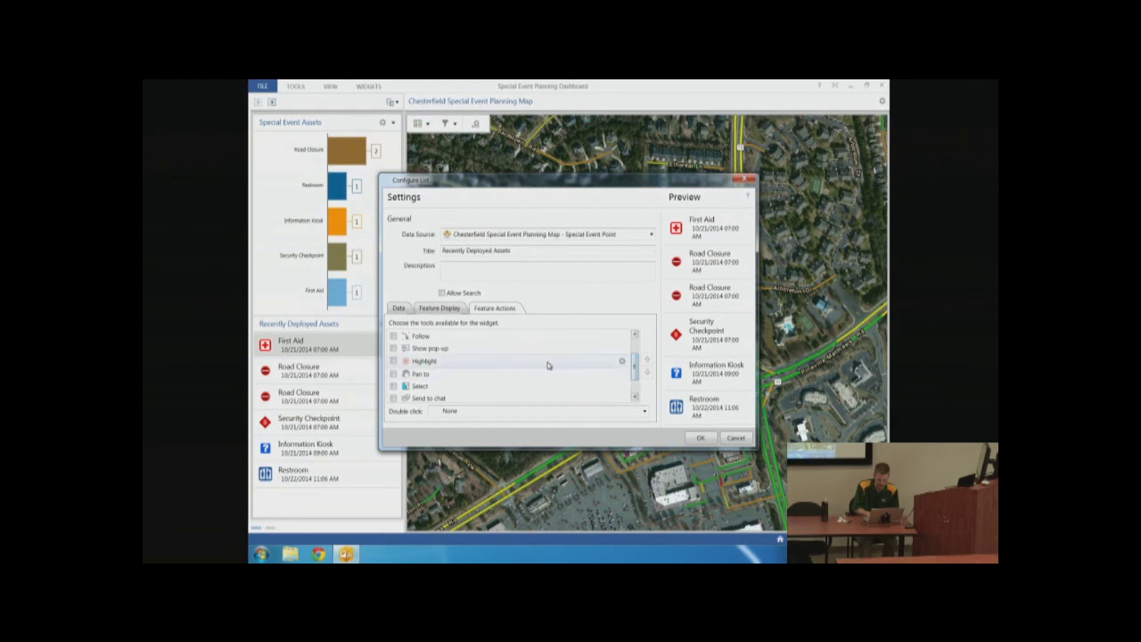
click(393, 362)
click(393, 374)
scroll(429, 378, down, 1)
click(393, 372)
click(554, 410)
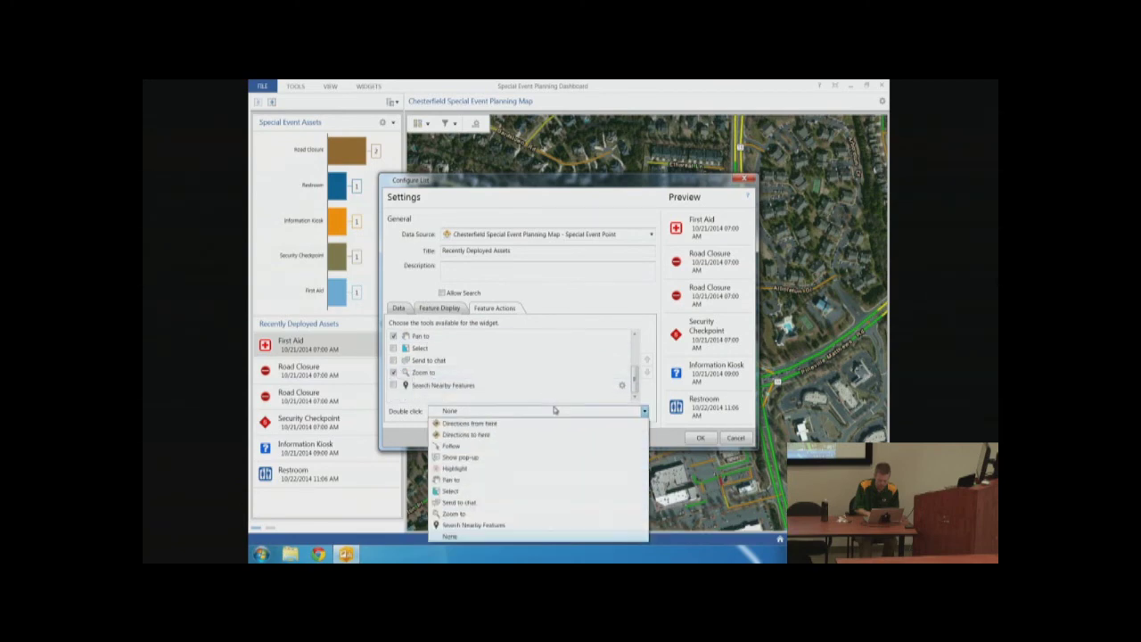
click(462, 460)
click(700, 438)
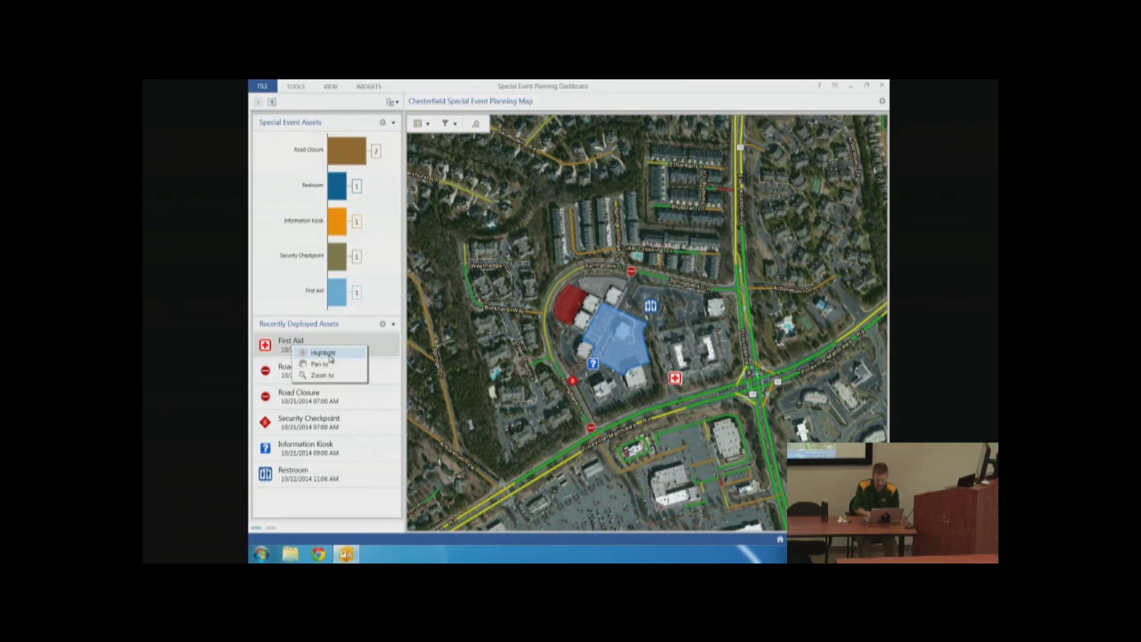
Pan the map to the First Aid asset and show its pop-up
click(326, 355)
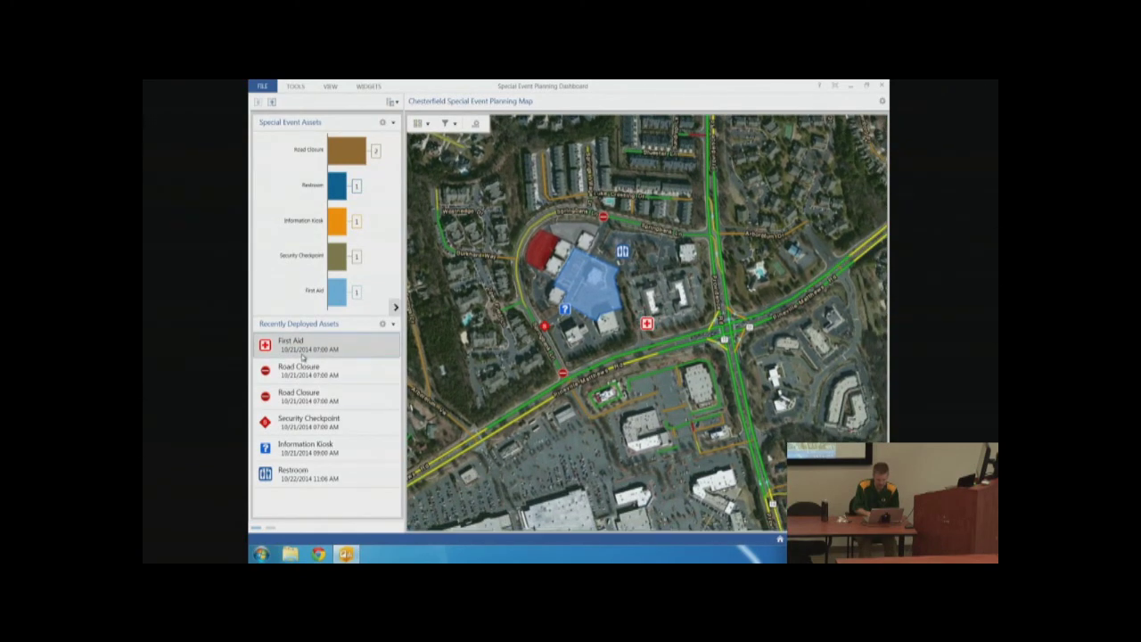
right_click(302, 357)
click(284, 351)
click(647, 323)
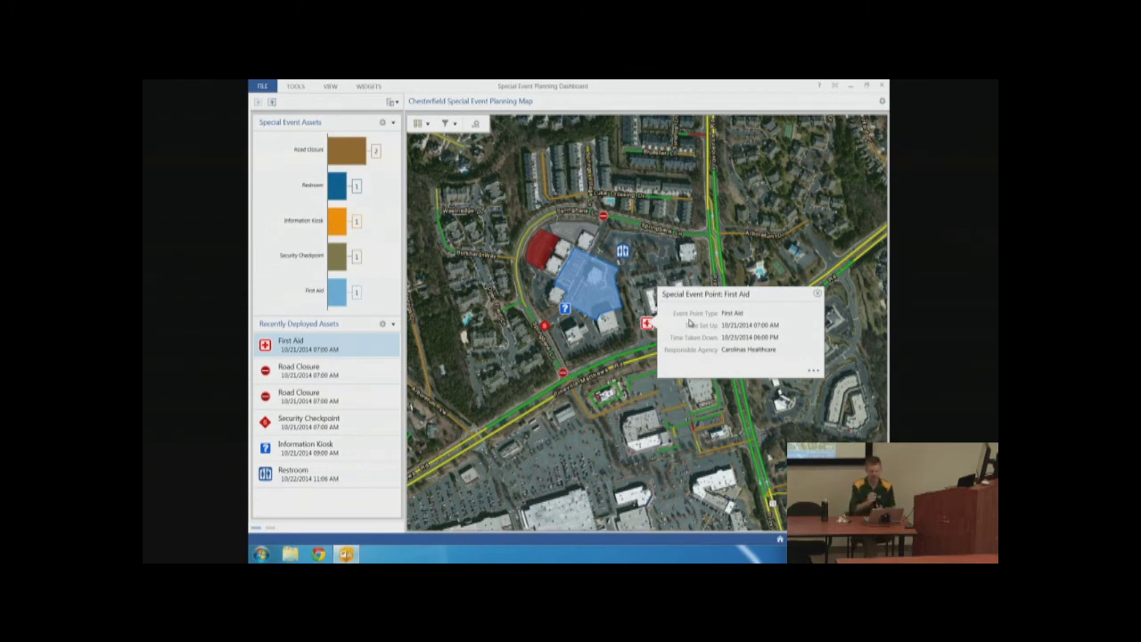
Filter the assets to Police only, then restore All Features
click(458, 127)
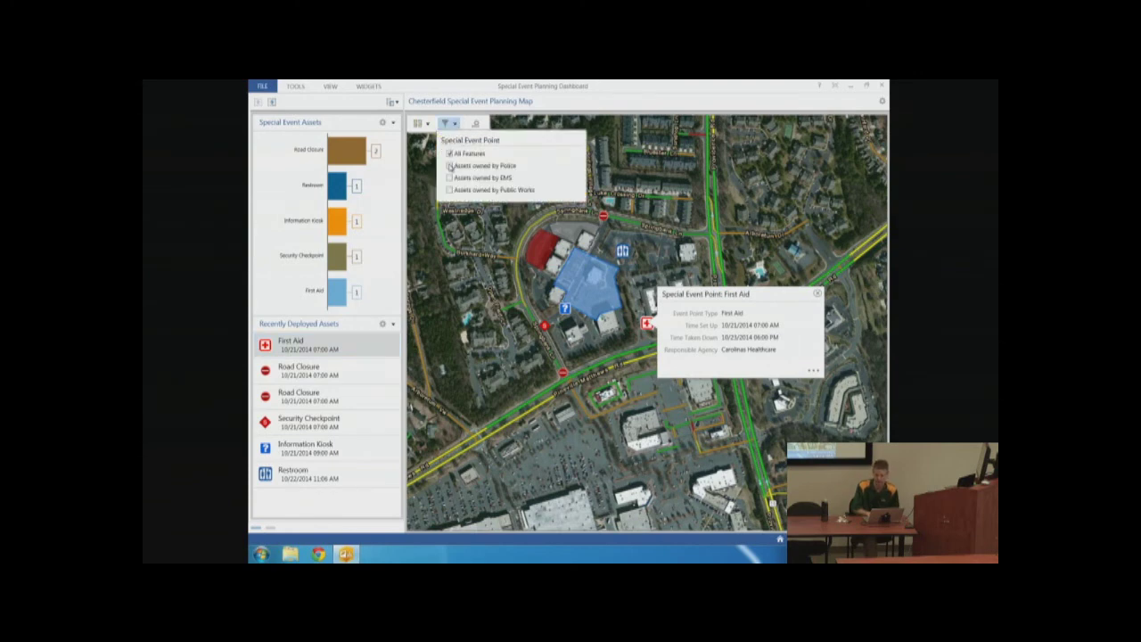
click(450, 166)
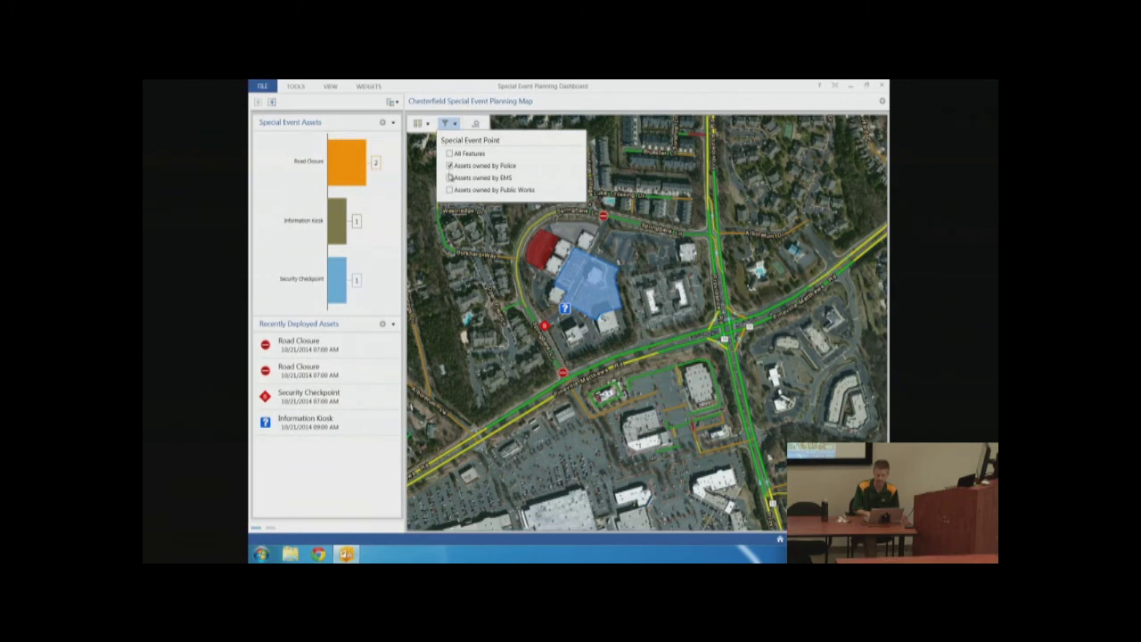
click(450, 154)
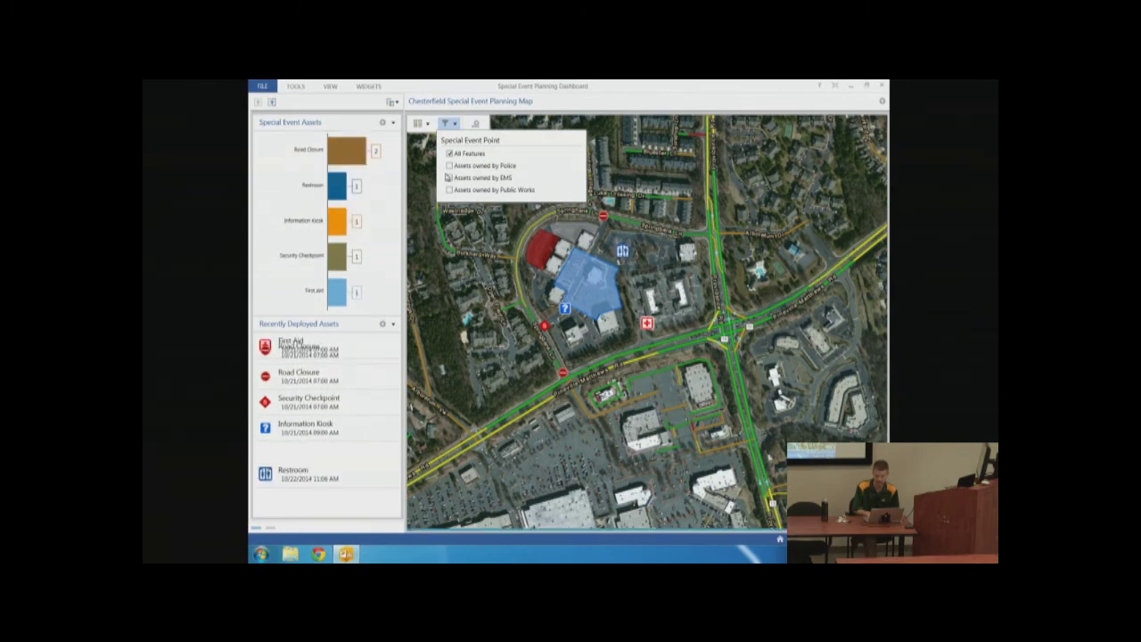
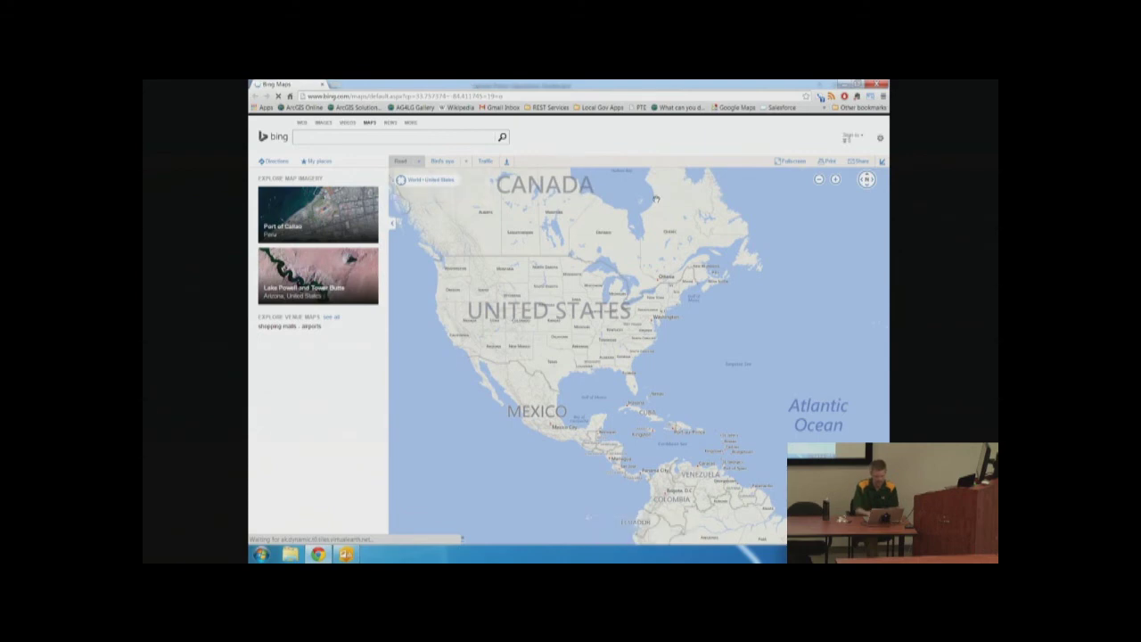
Close the Bing Maps window to reveal the Atlanta Police Operations Dashboard crime map
drag(412, 96, 504, 95)
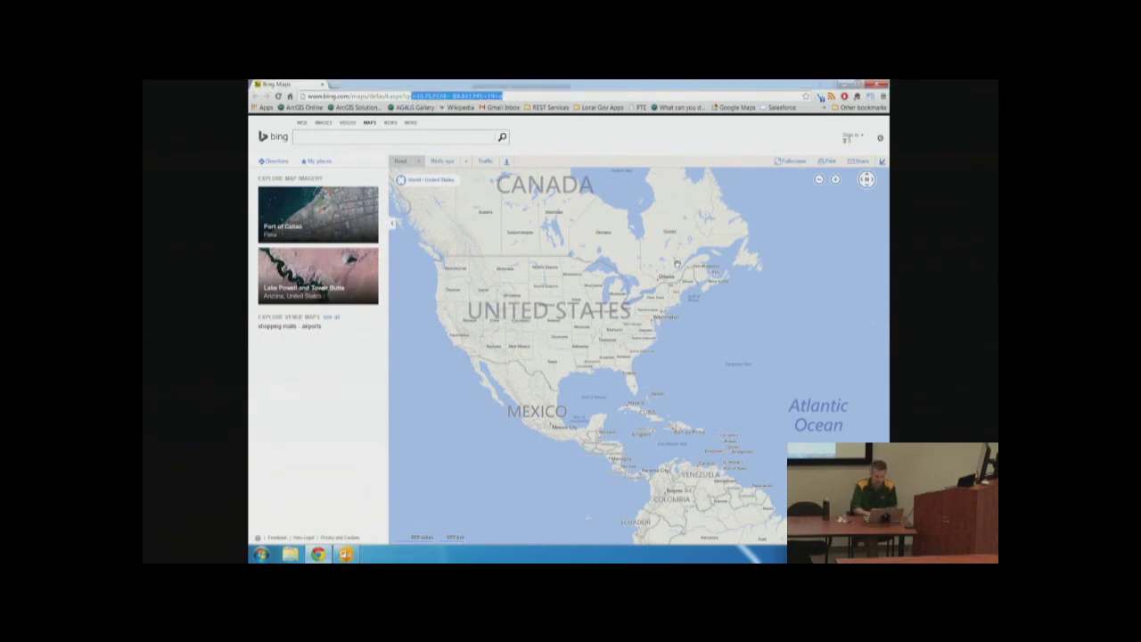
click(881, 86)
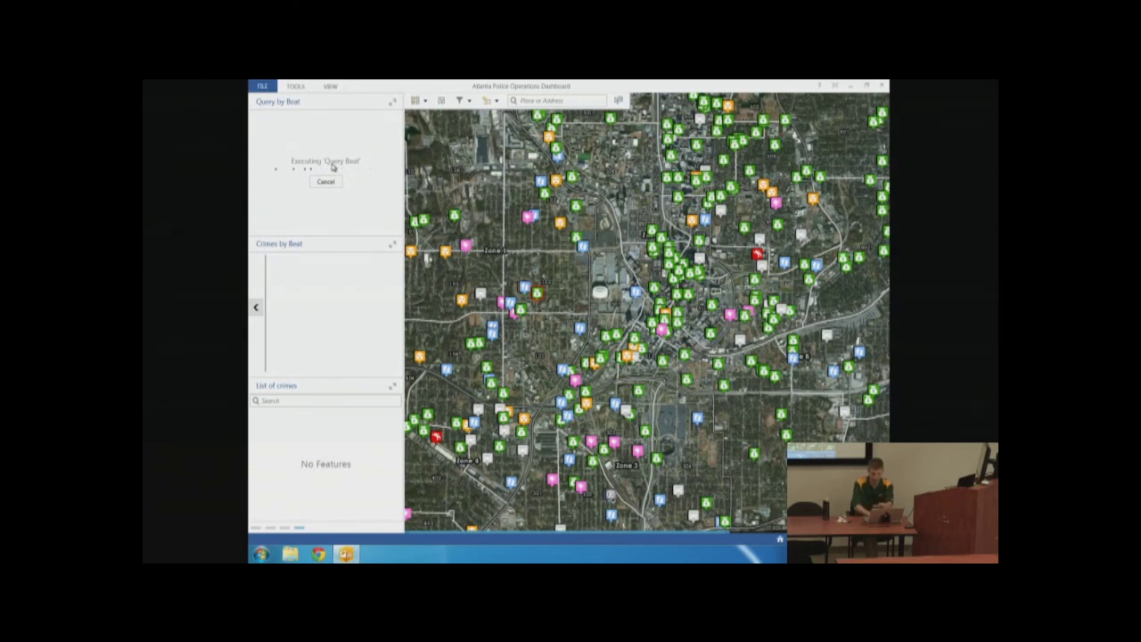
Launch the Atlanta Police Operations Dashboard from the Public Map Gallery's Law Enforcement group
key(ctrl+Left)
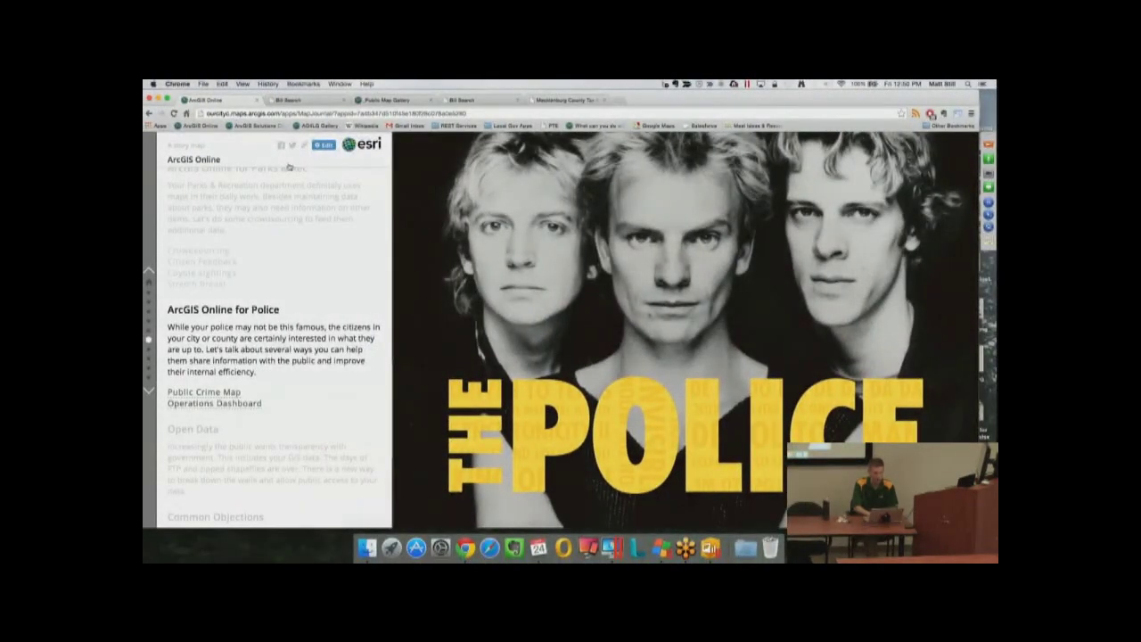
key(super+3)
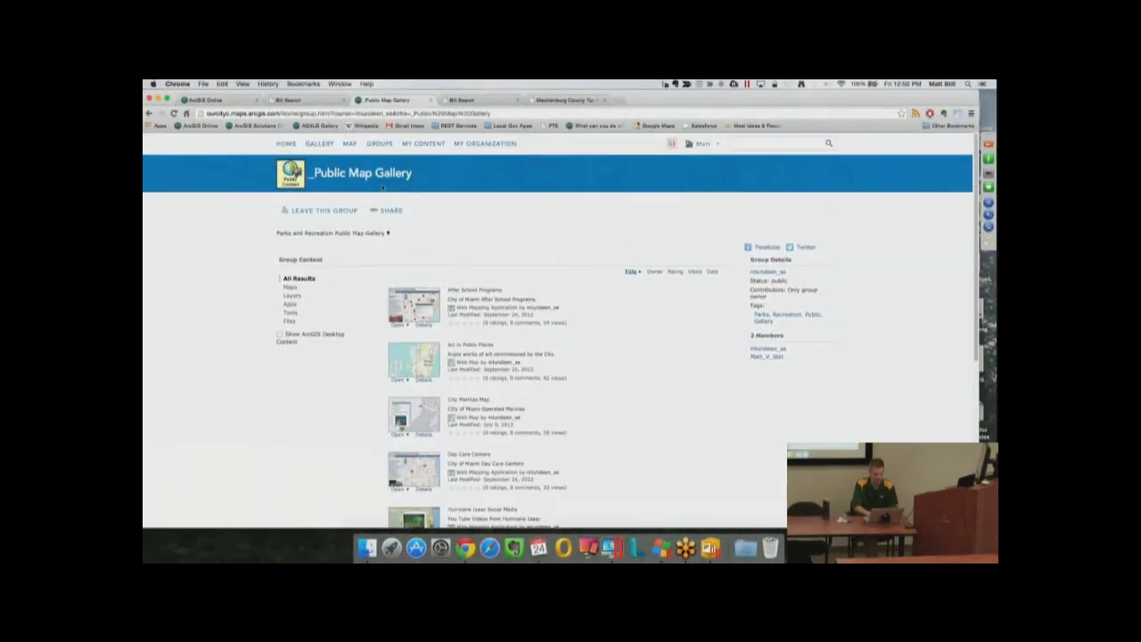
click(379, 143)
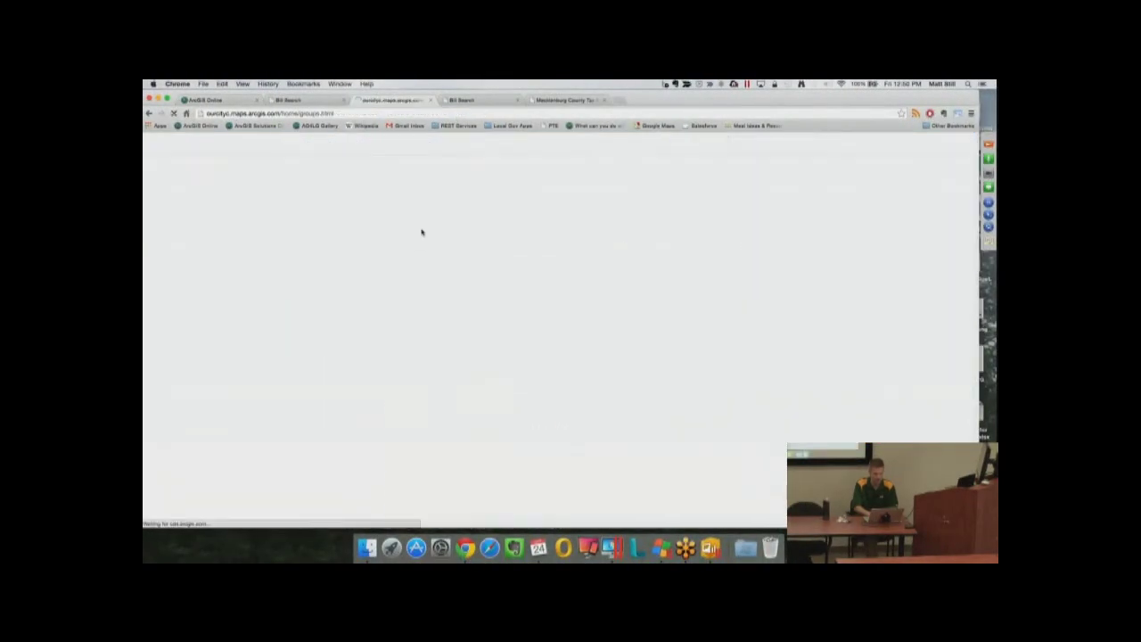
scroll(422, 231, down, 5)
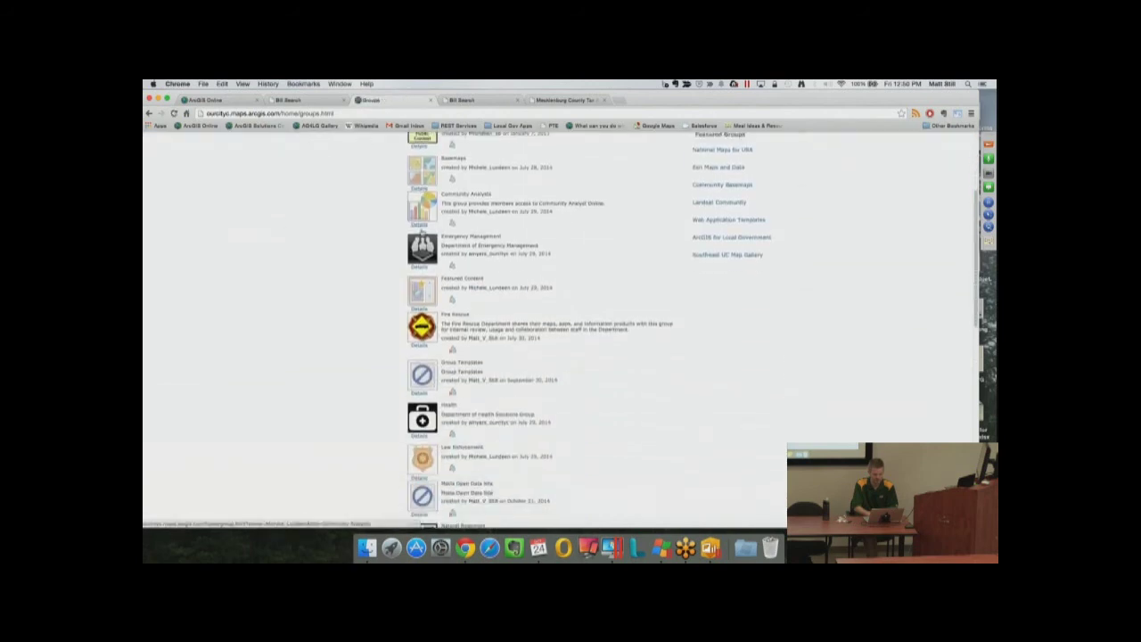
click(454, 414)
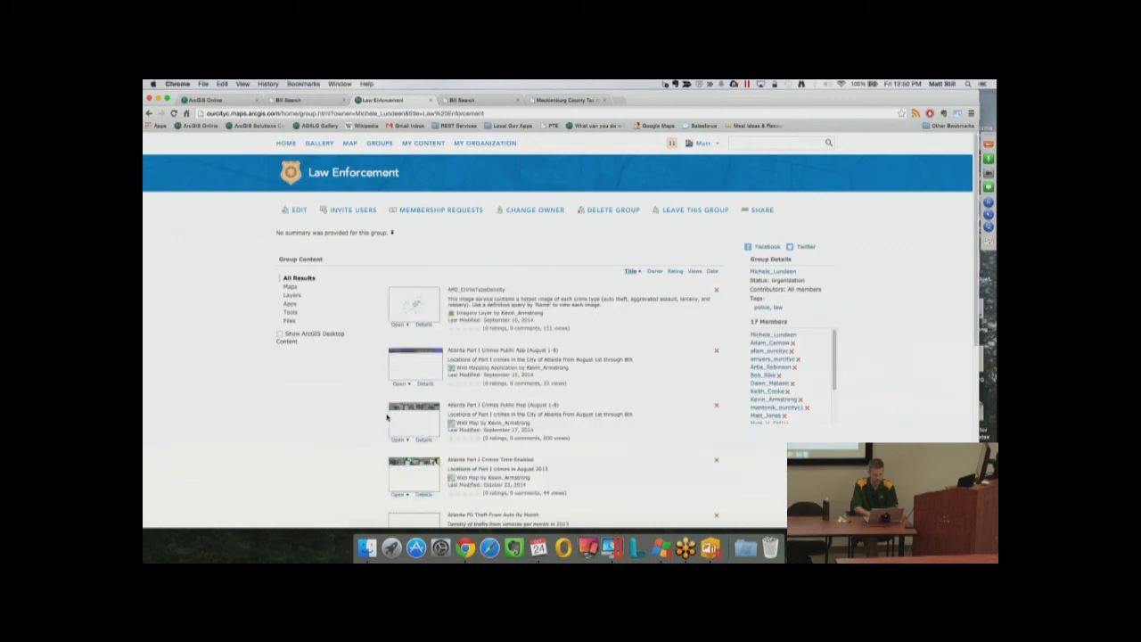
scroll(387, 417, down, 5)
scroll(387, 418, down, 3)
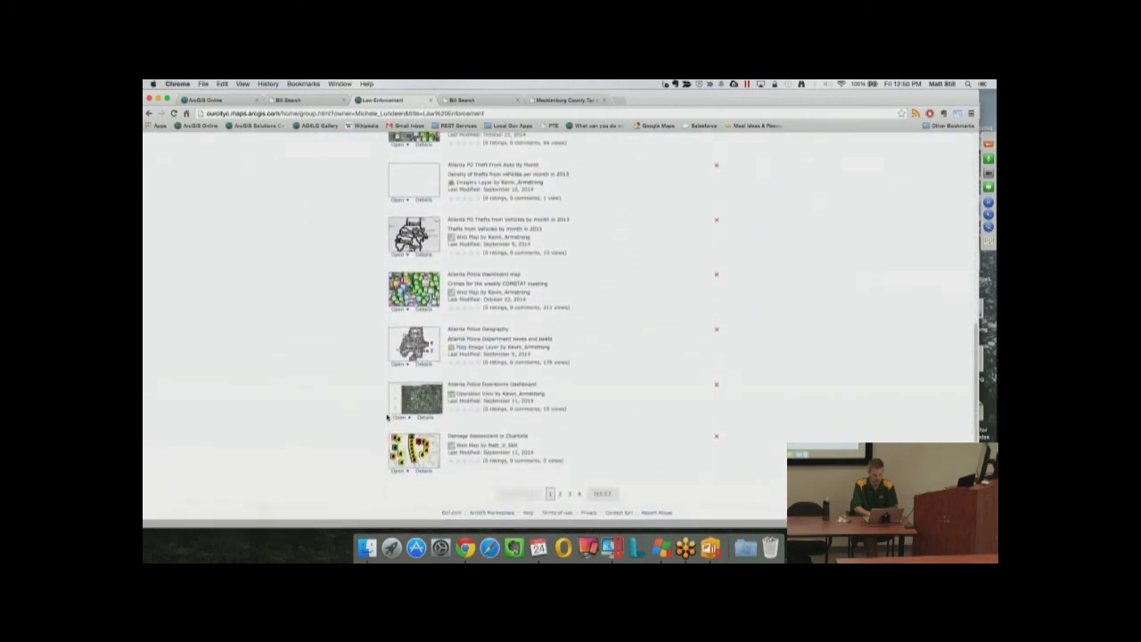
click(490, 395)
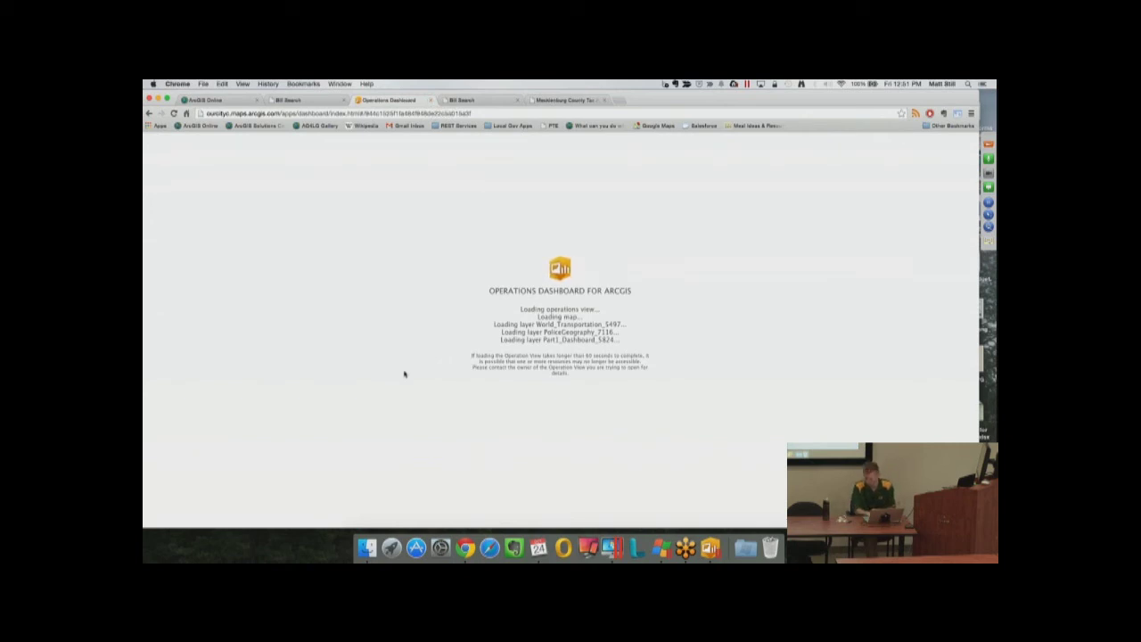
Jump the police story map to 'But what about credits?' and start a new browser tab
click(218, 100)
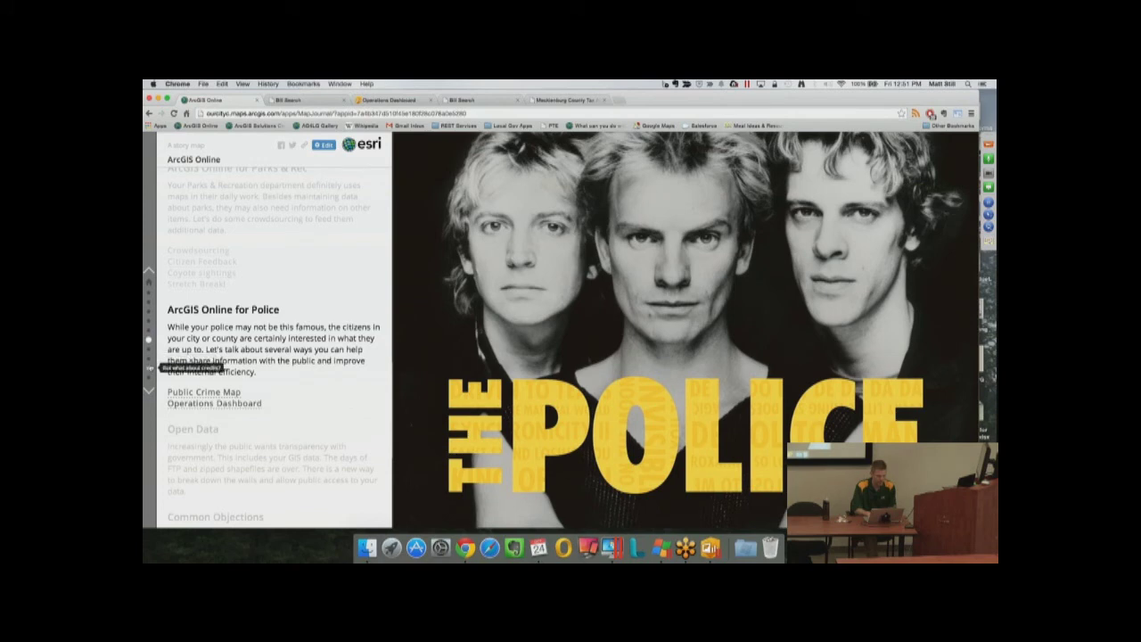
click(149, 367)
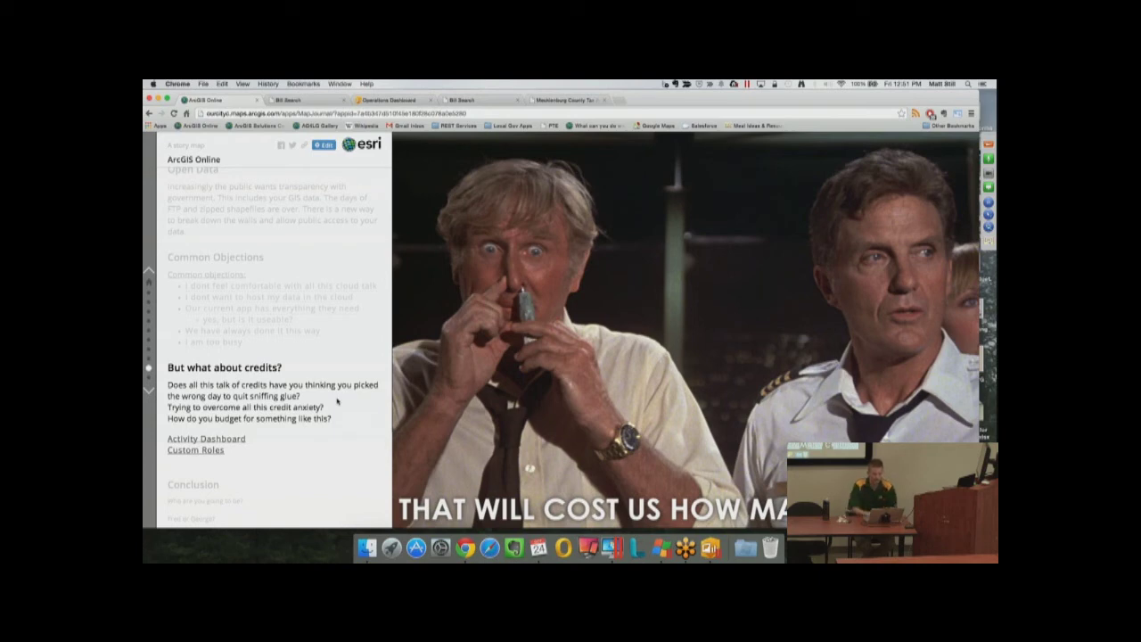
click(620, 100)
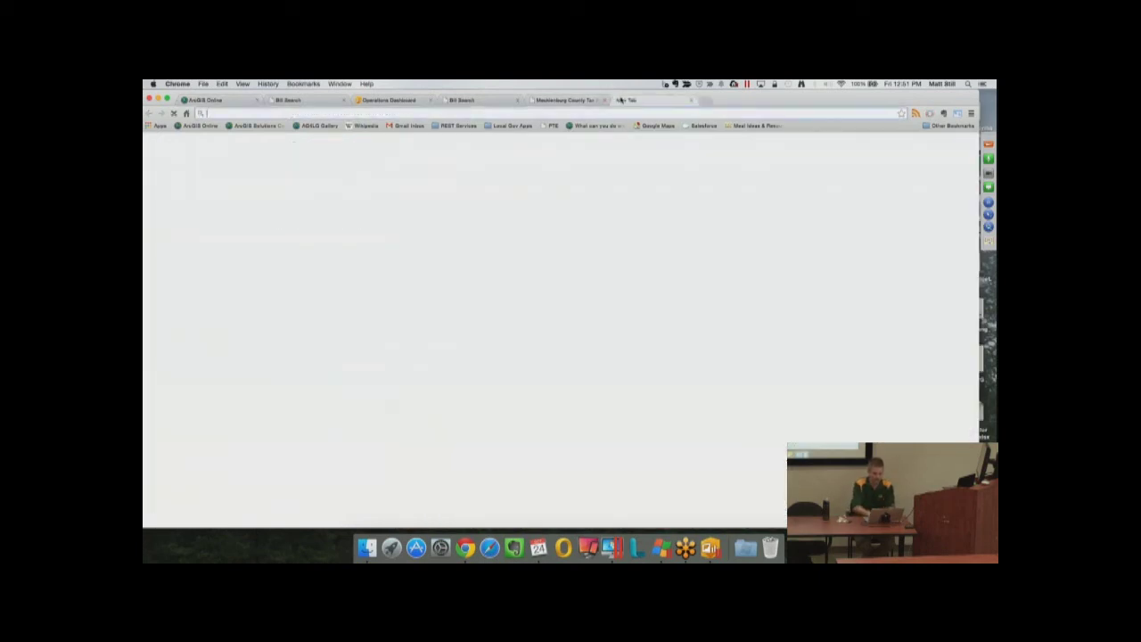
text(www.esri.com)
key(Return)
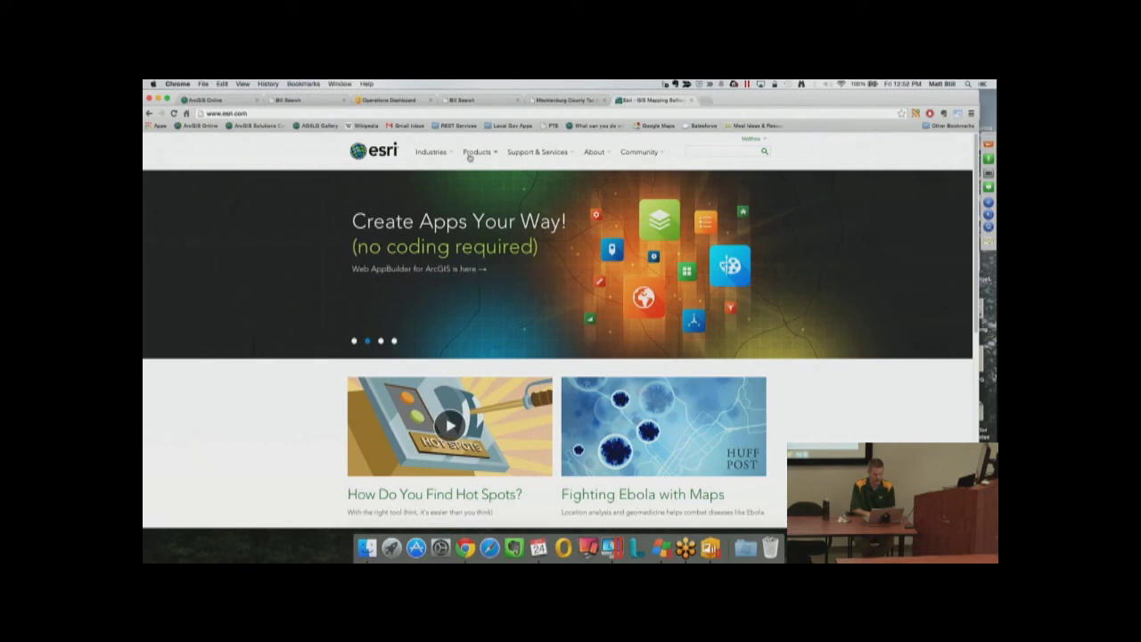
click(472, 153)
click(373, 214)
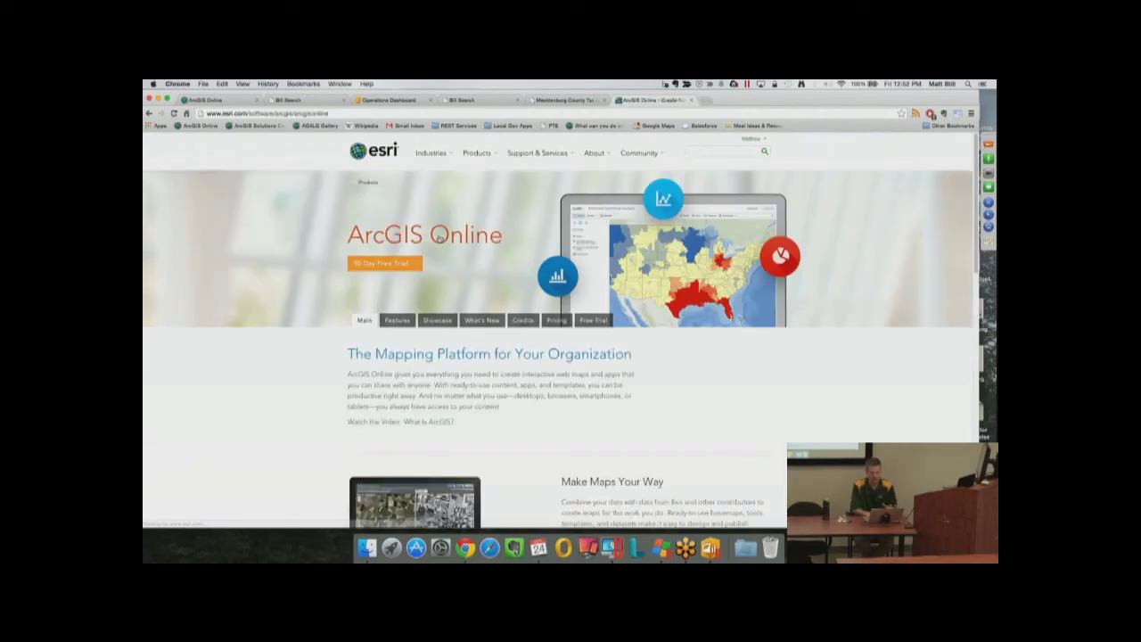
click(524, 320)
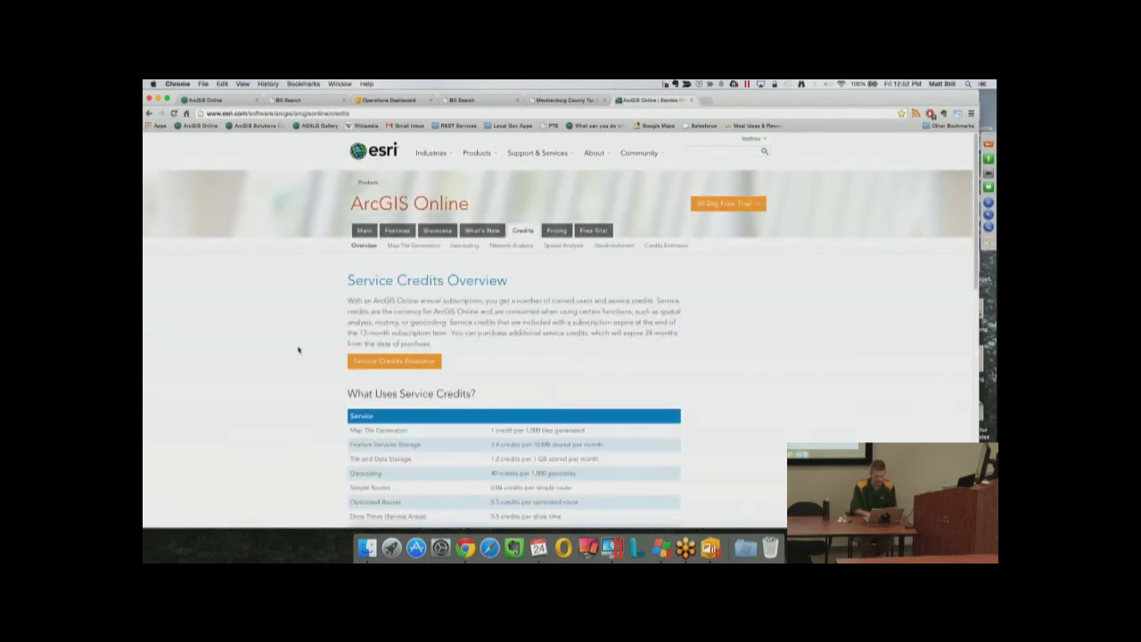
Highlight the What Uses Service Credits? heading and the Reports rate of 10 credits per report
scroll(298, 350, down, 2)
scroll(299, 349, down, 1)
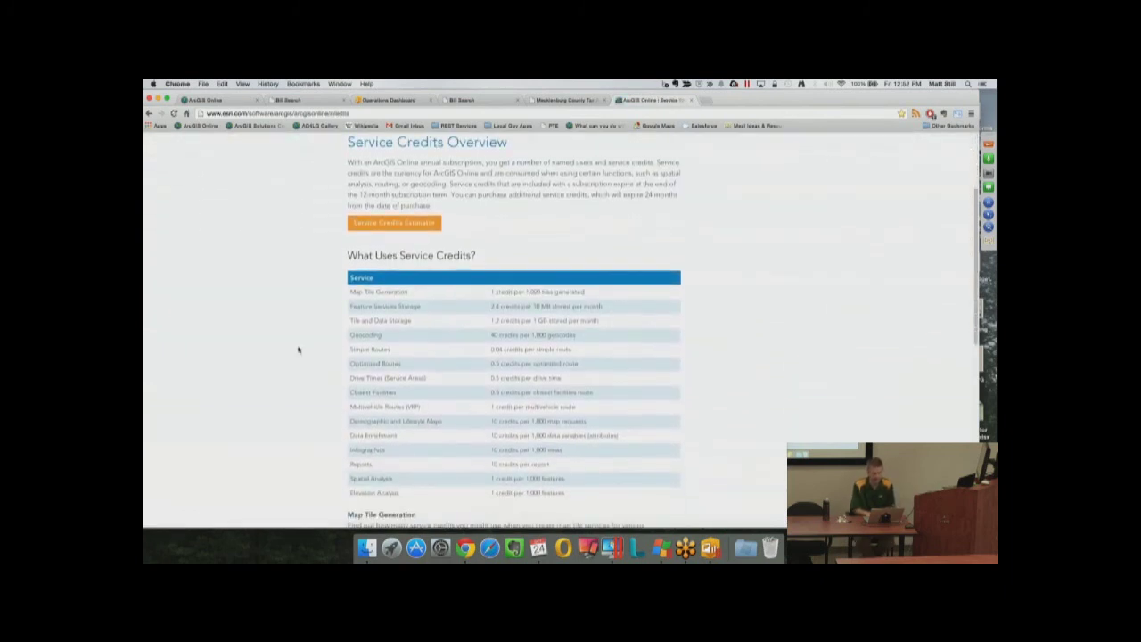
scroll(299, 350, down, 1)
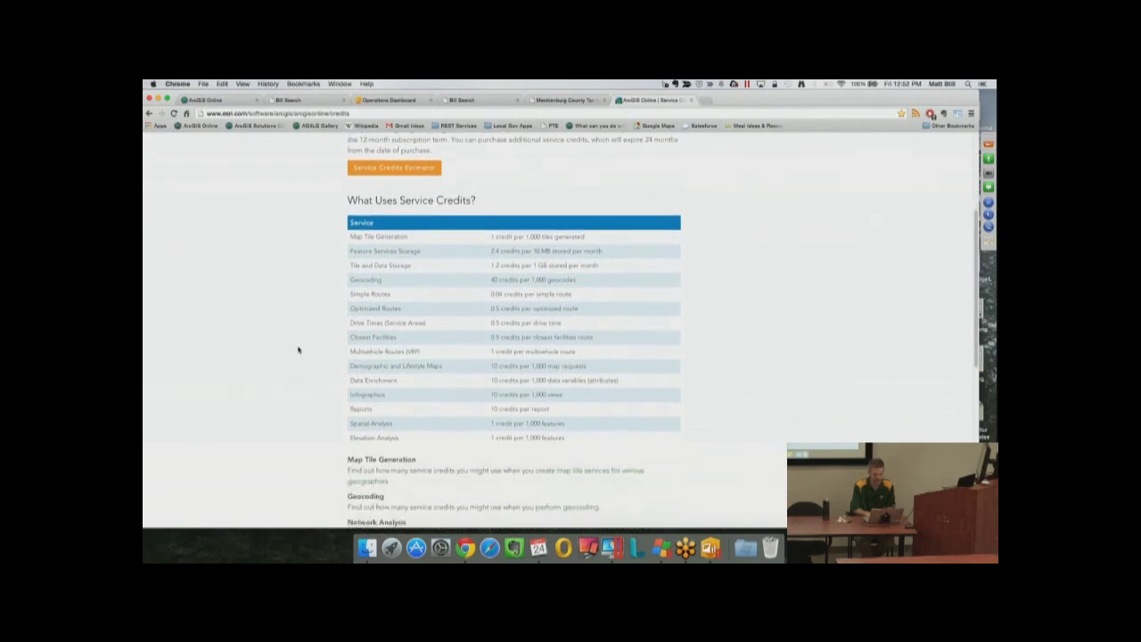
drag(350, 196, 500, 204)
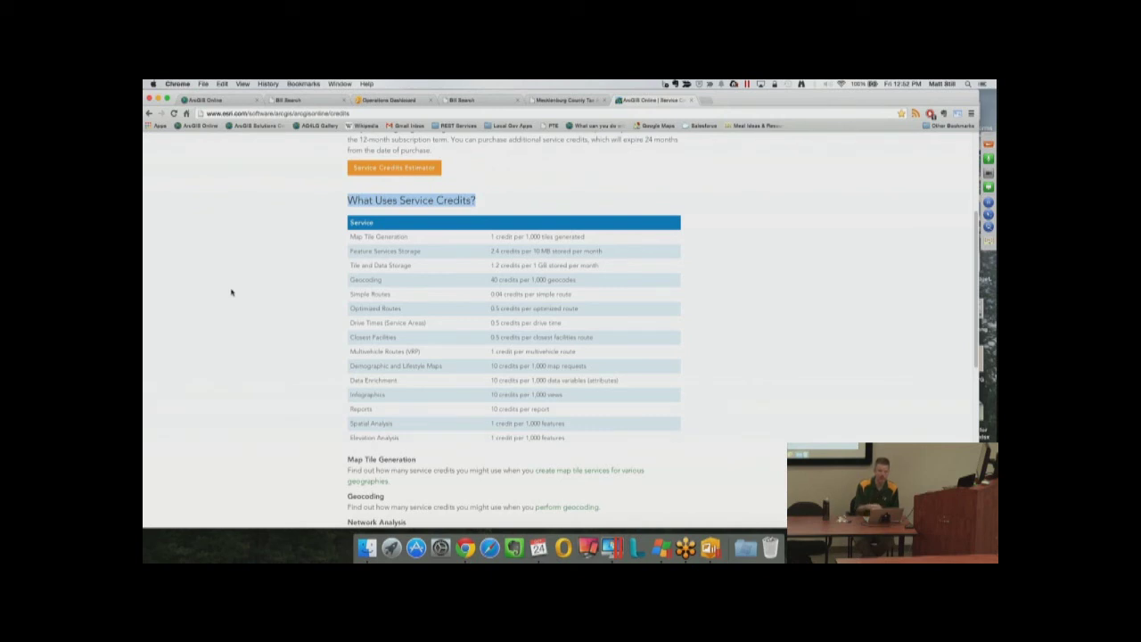
drag(491, 408, 571, 410)
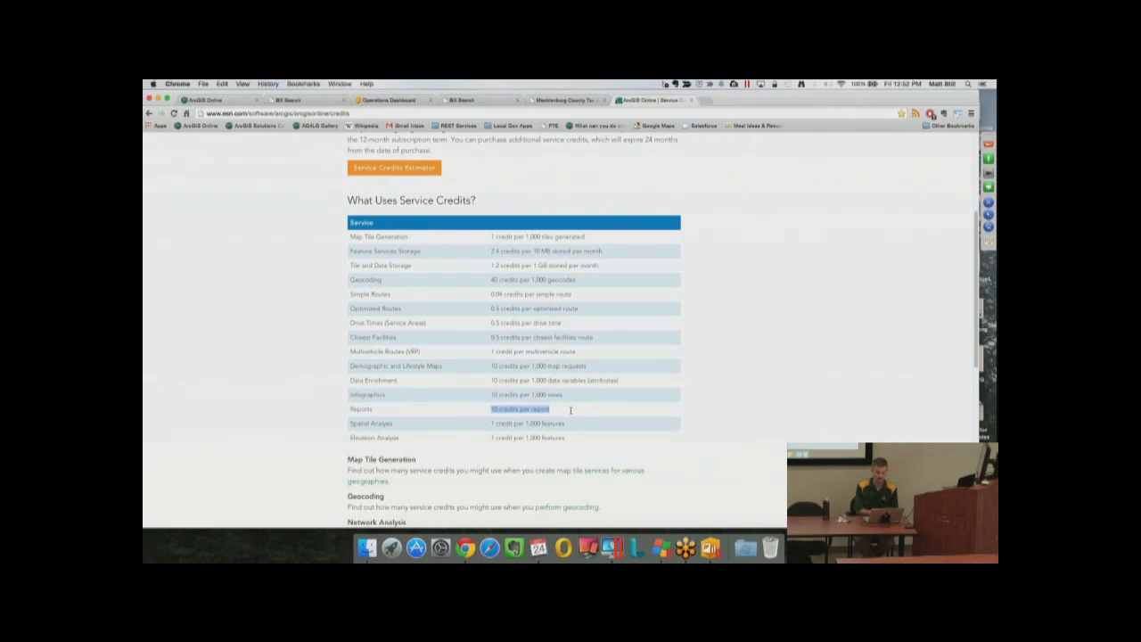
drag(358, 409, 573, 408)
drag(492, 408, 548, 406)
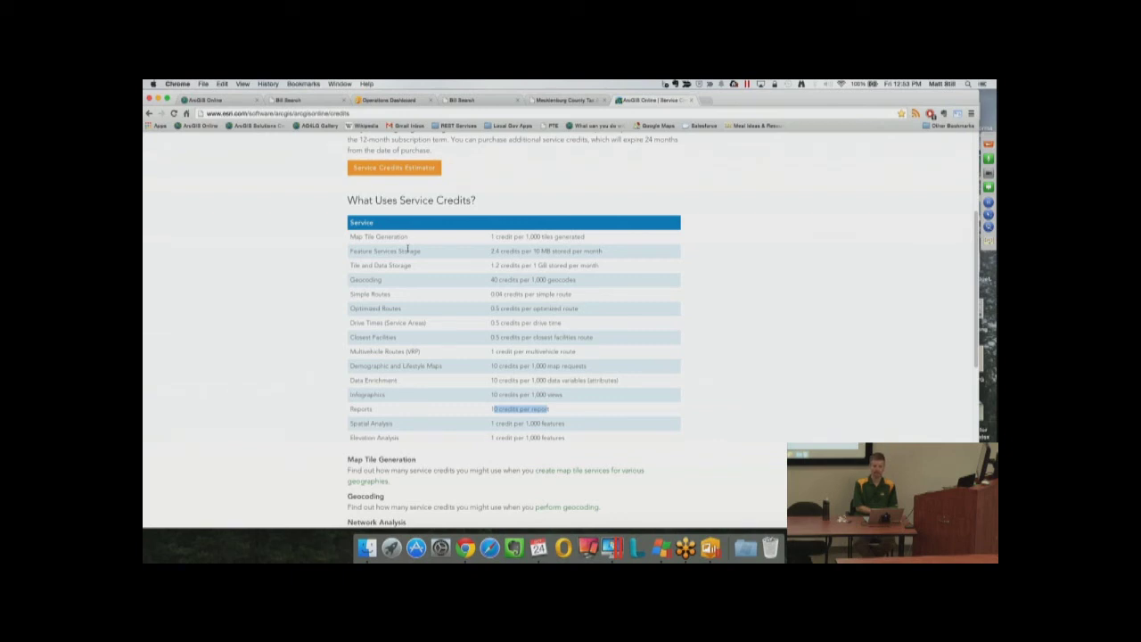
Highlight Geocoding at 40 credits per 1,000 geocodes and the Feature Services Storage row
drag(490, 281, 580, 281)
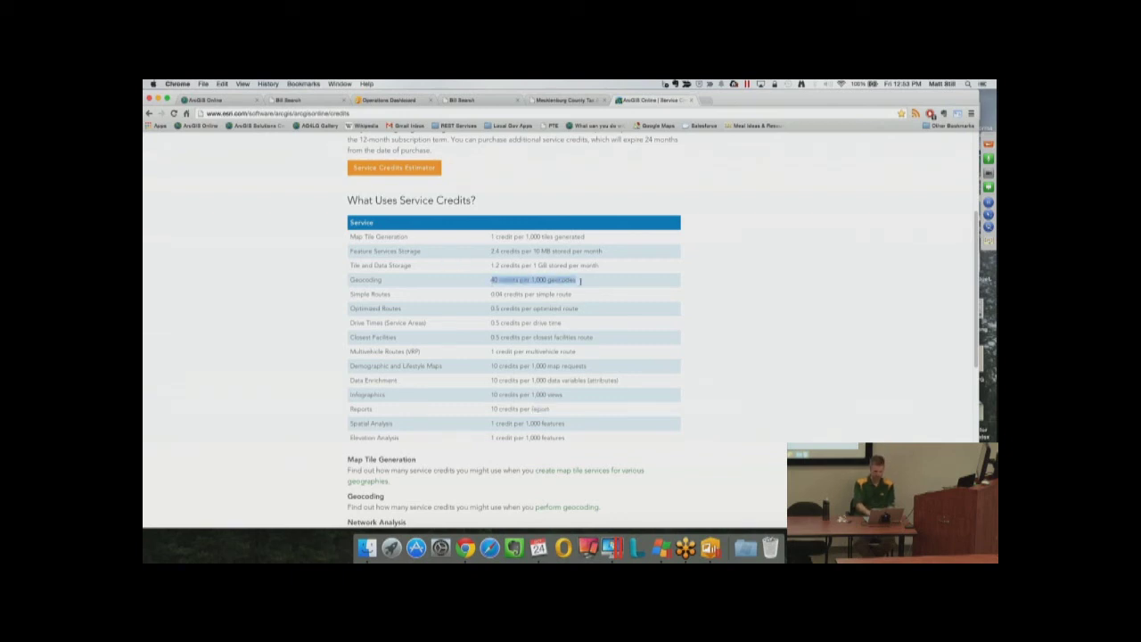
triple_click(580, 281)
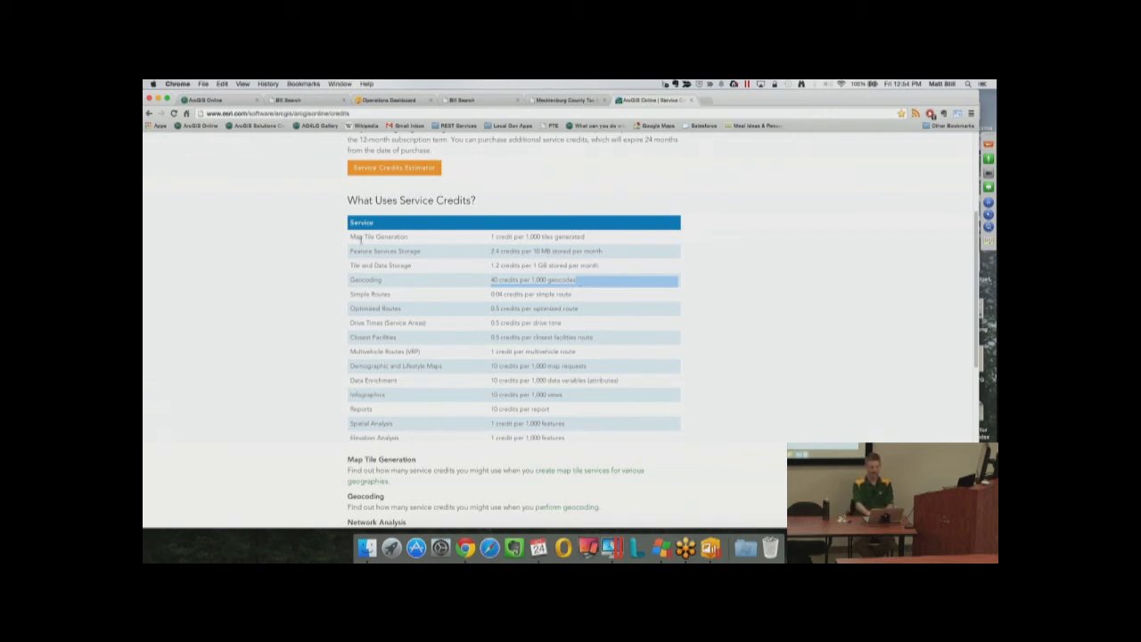
drag(350, 250, 625, 253)
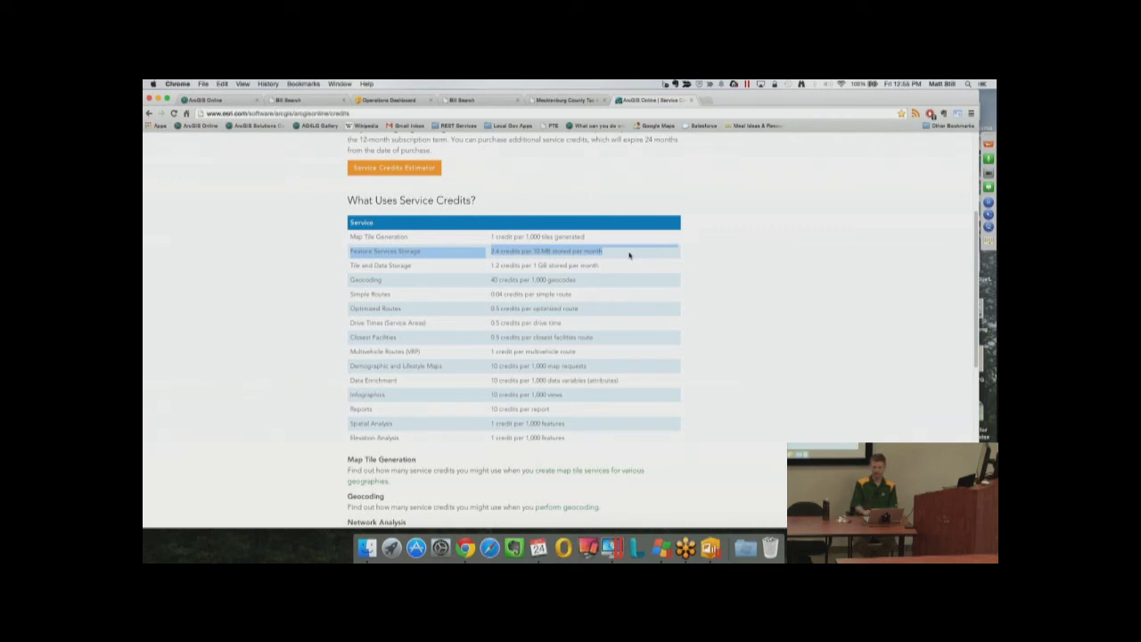
Open the Delinquent_Taxes feature layer from My Content and highlight its 1 KB size
click(250, 100)
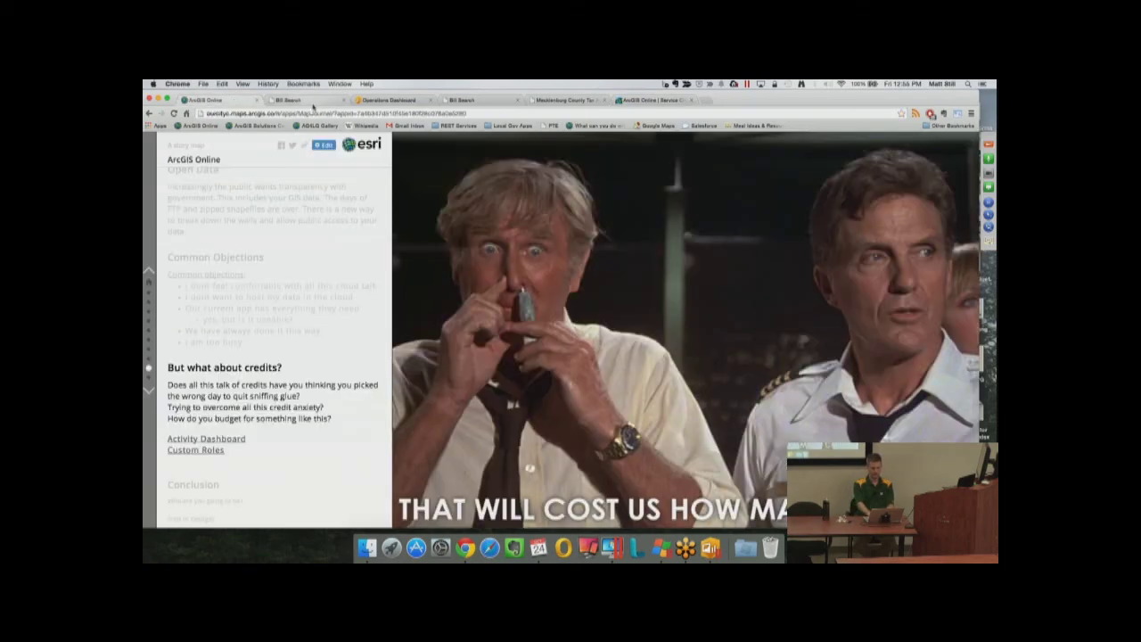
click(371, 101)
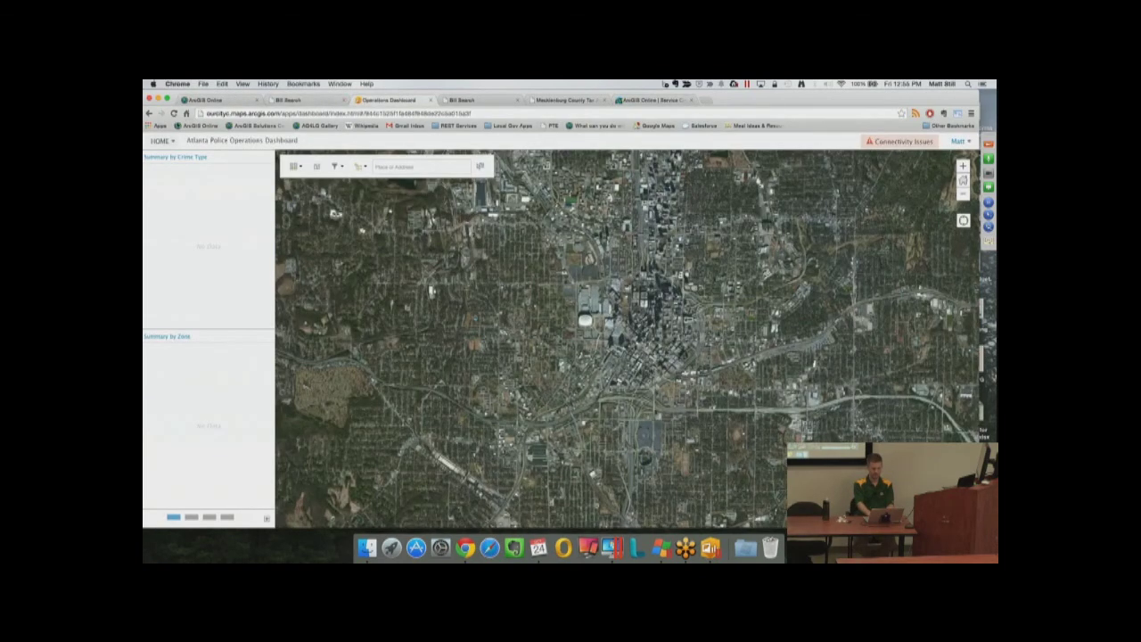
click(160, 141)
click(162, 143)
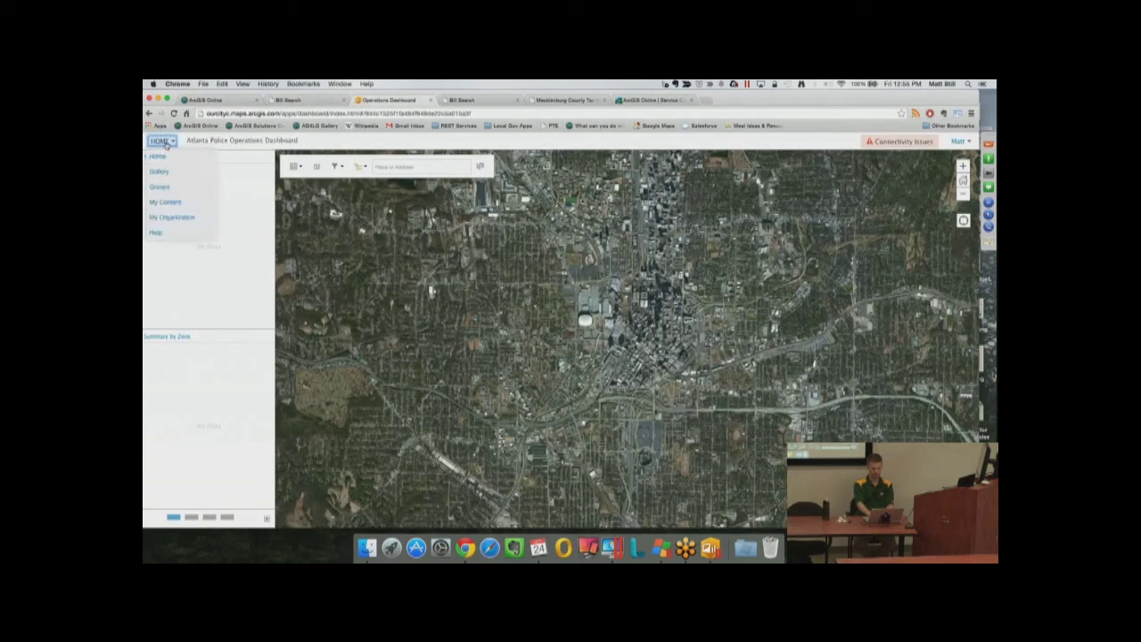
click(174, 202)
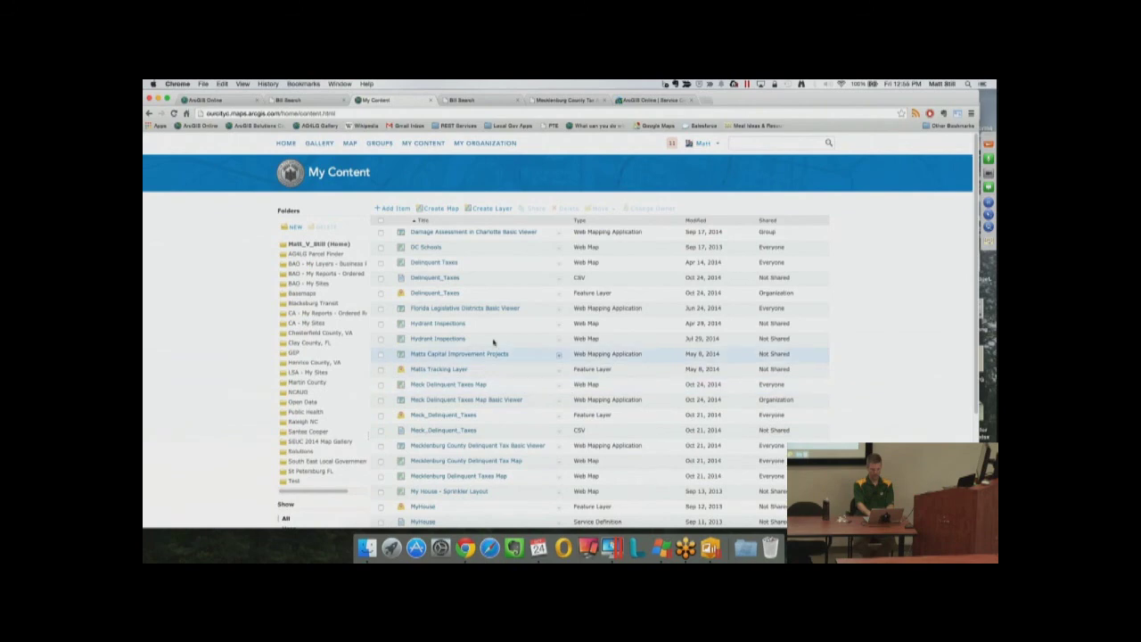
click(448, 296)
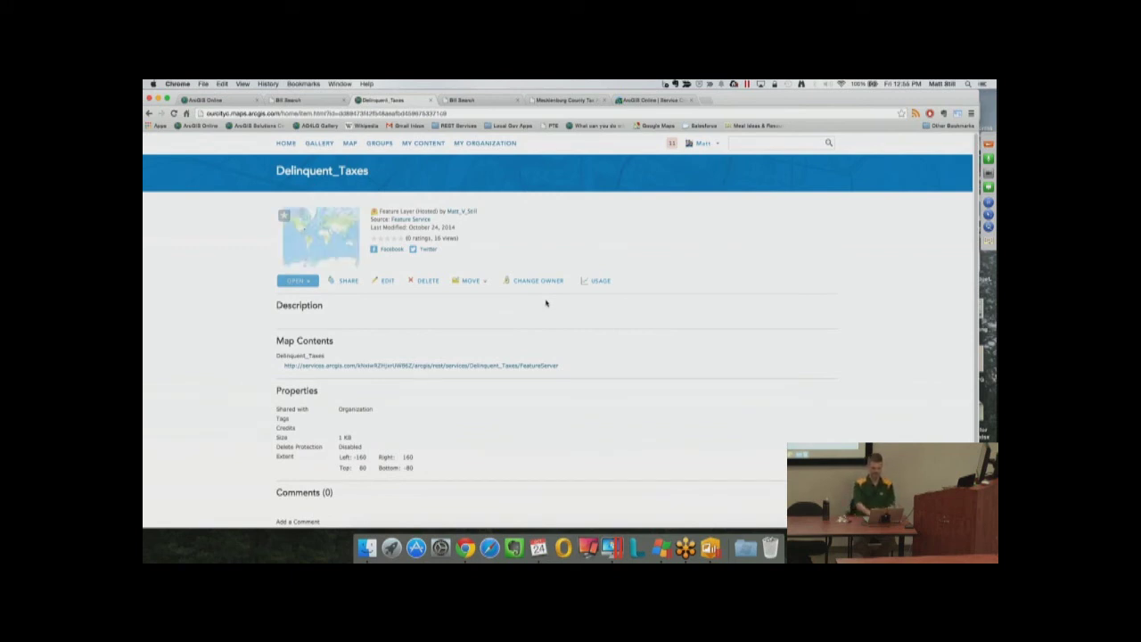
triple_click(344, 437)
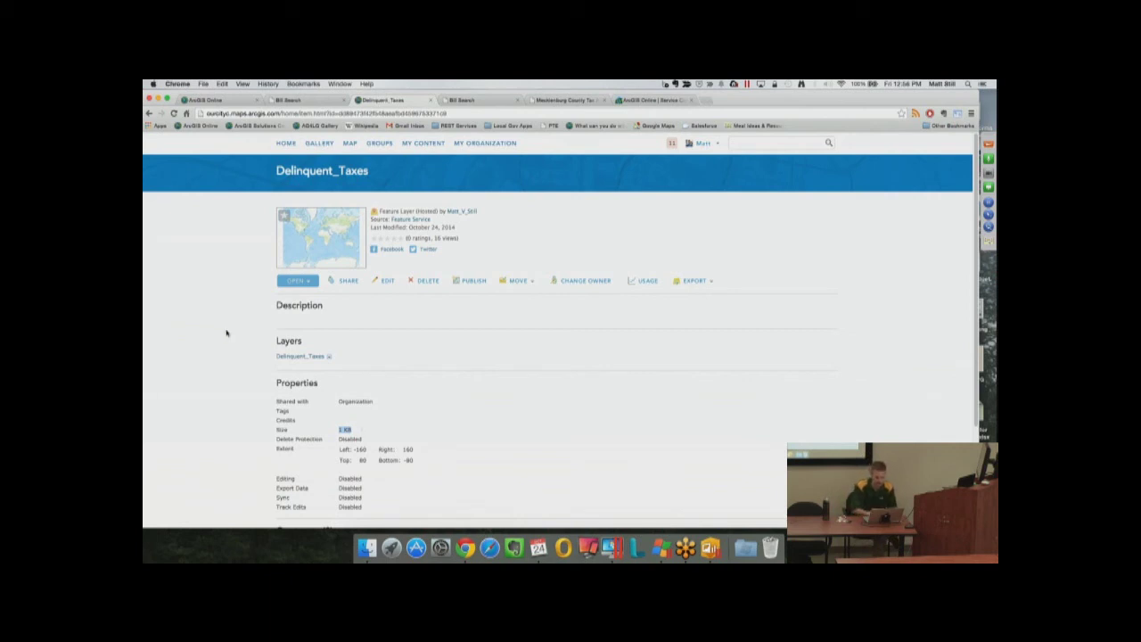
Re-mark the Feature Services Storage rate, then go back to the story map's credits slide
click(651, 100)
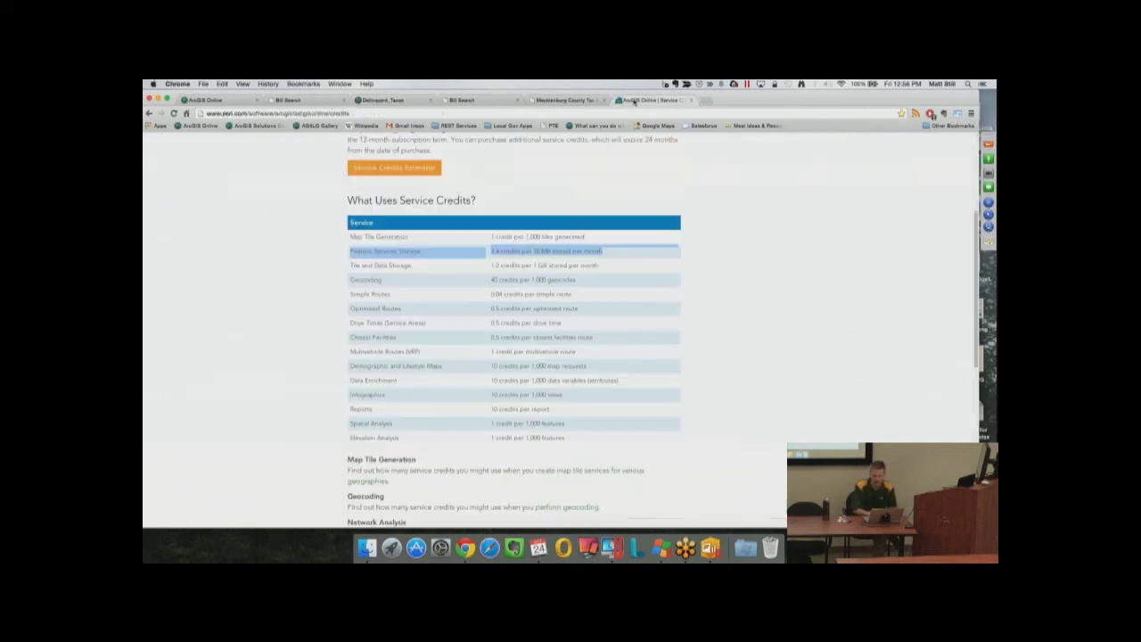
click(351, 252)
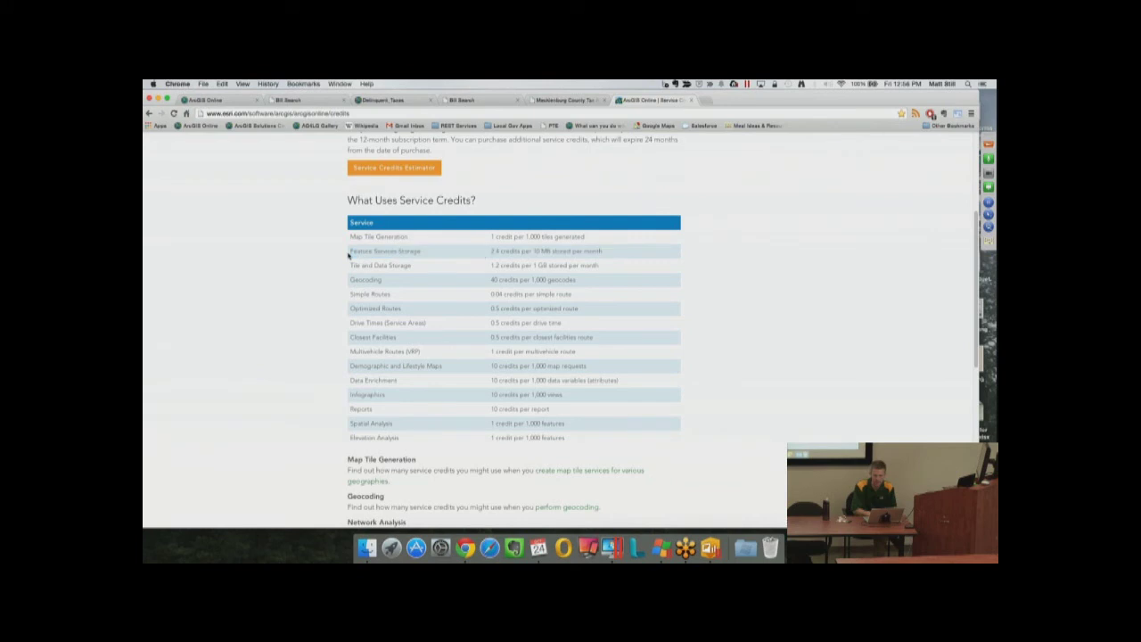
drag(351, 253, 673, 252)
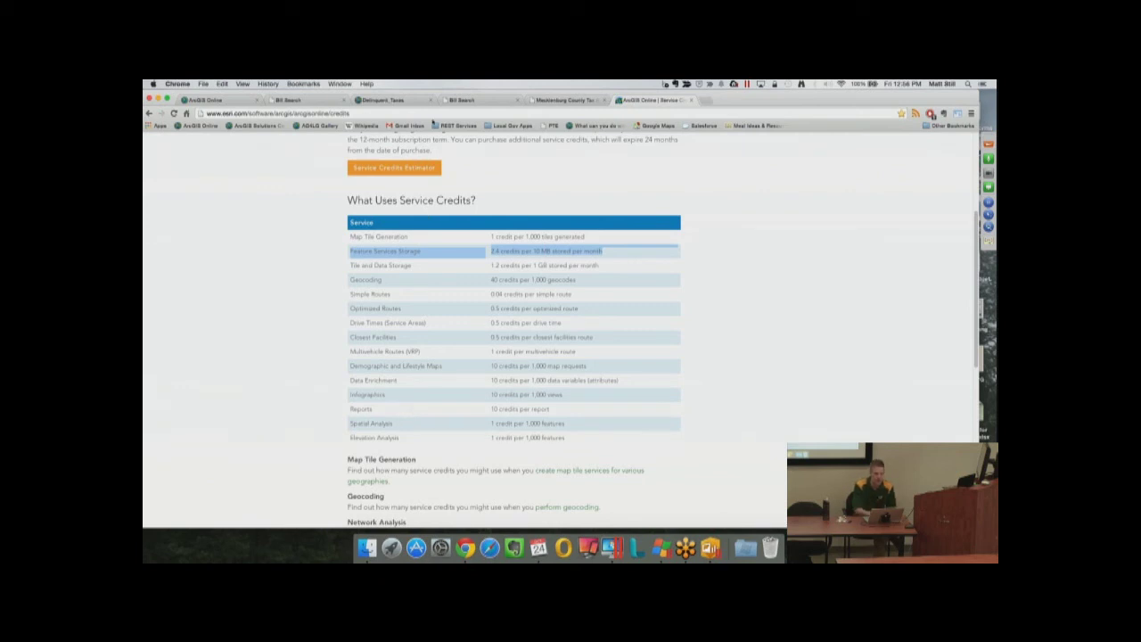
click(236, 100)
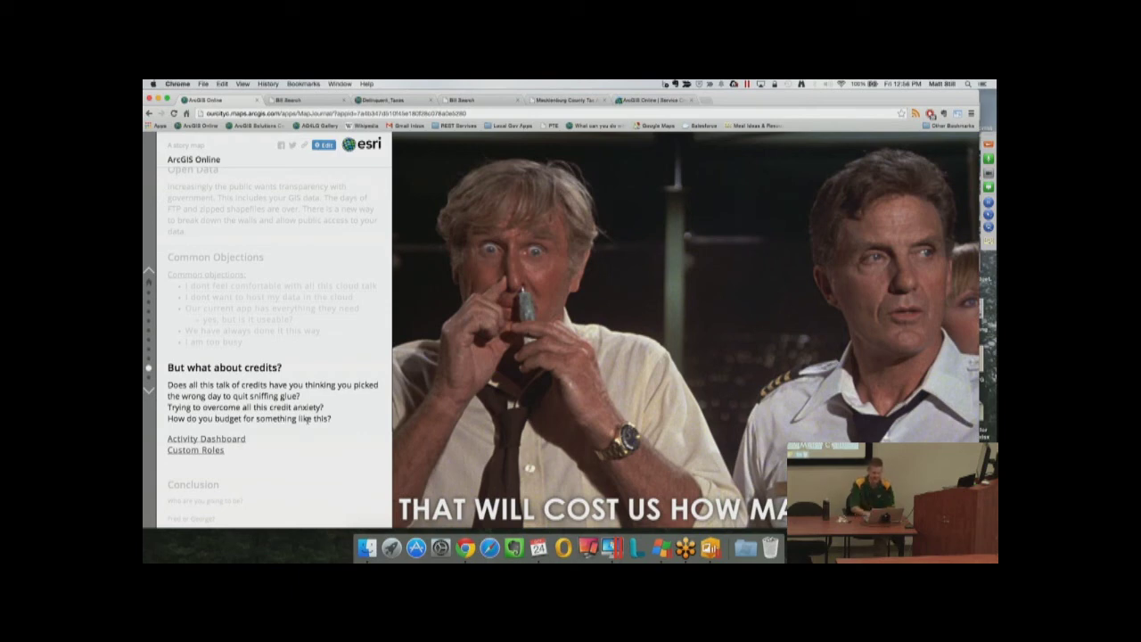
Open the City Maps and Apps organization page and its settings editor
click(393, 101)
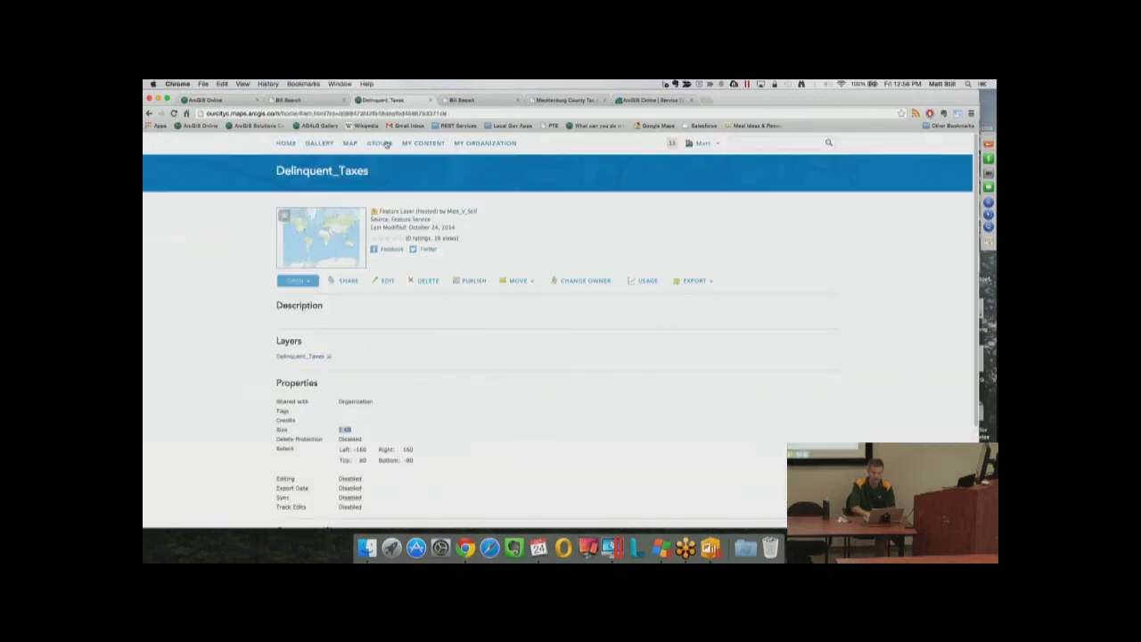
click(467, 144)
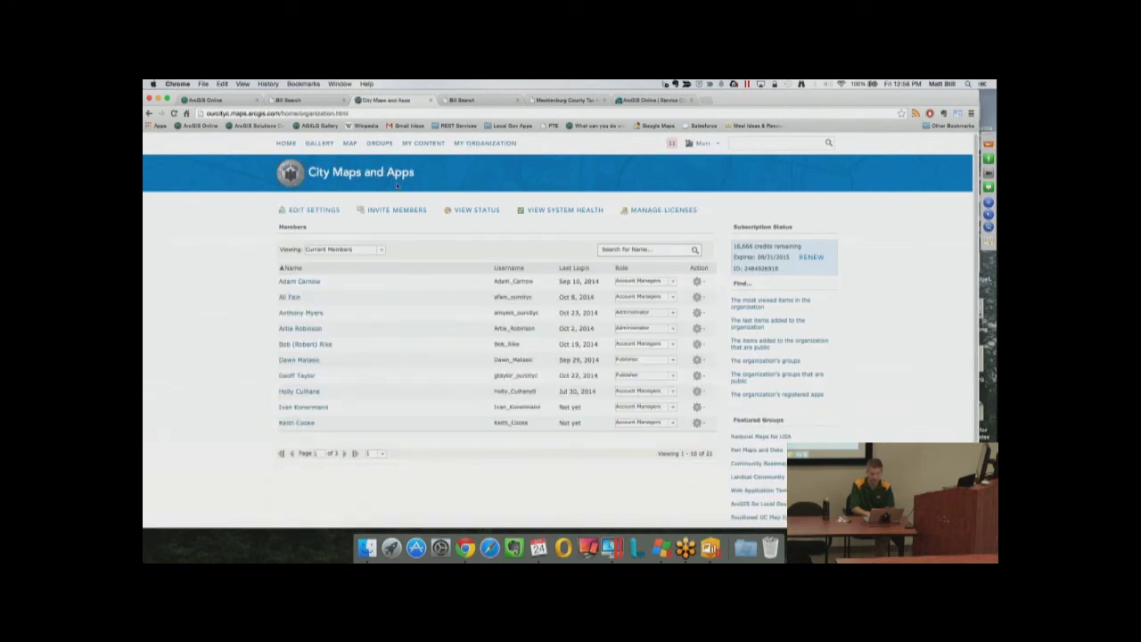
click(306, 212)
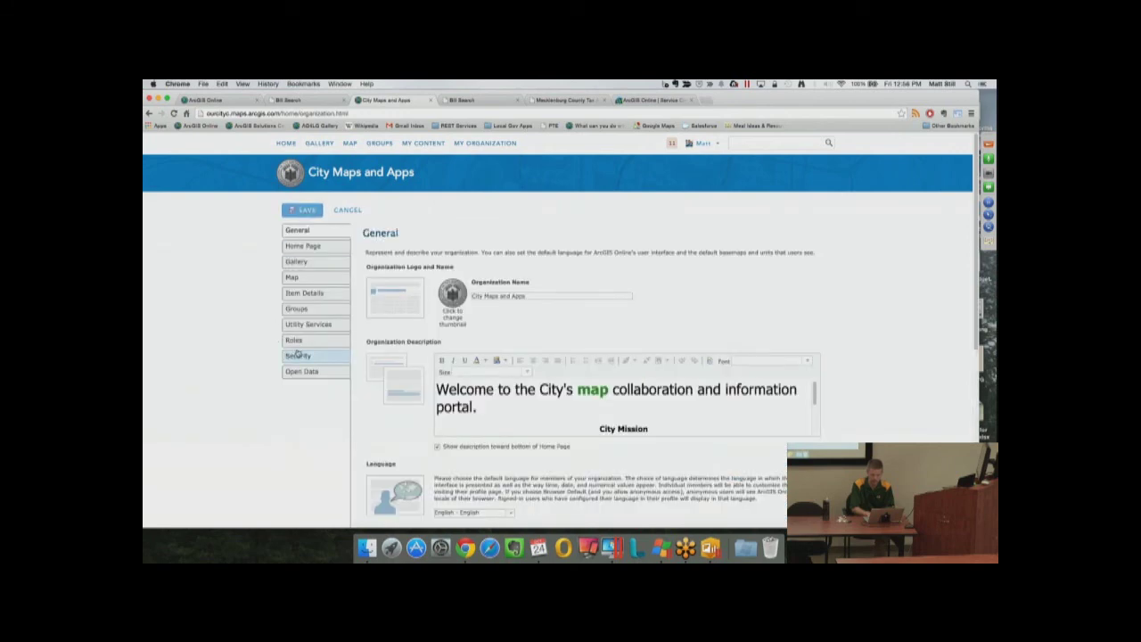
Create a new custom role from the Viewer Template and review its privileges
click(297, 345)
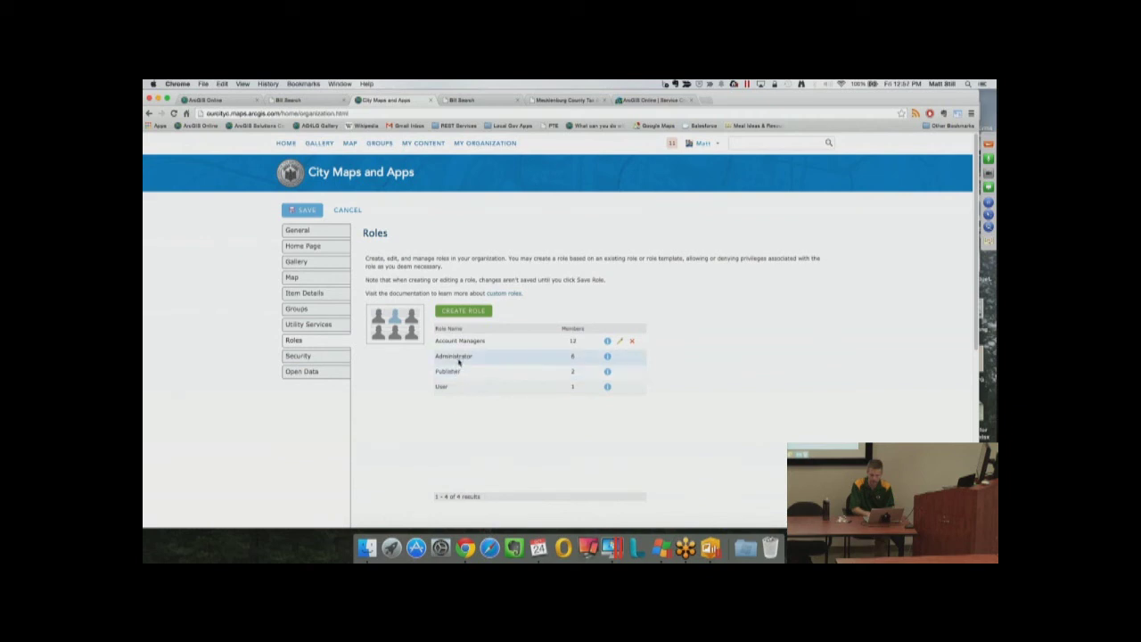
click(464, 314)
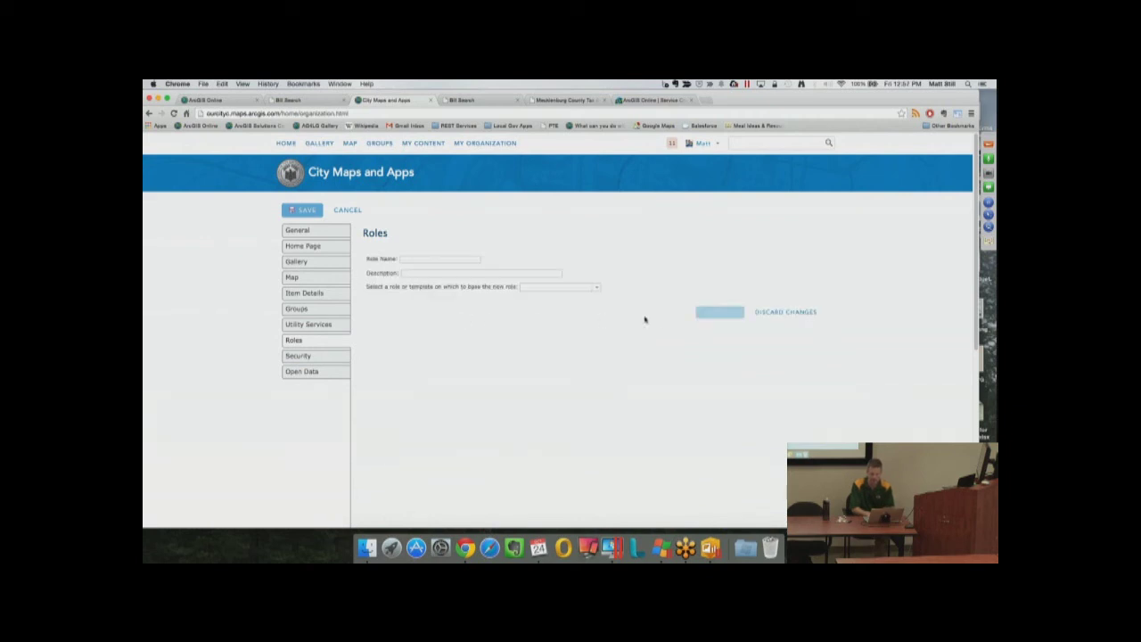
click(596, 286)
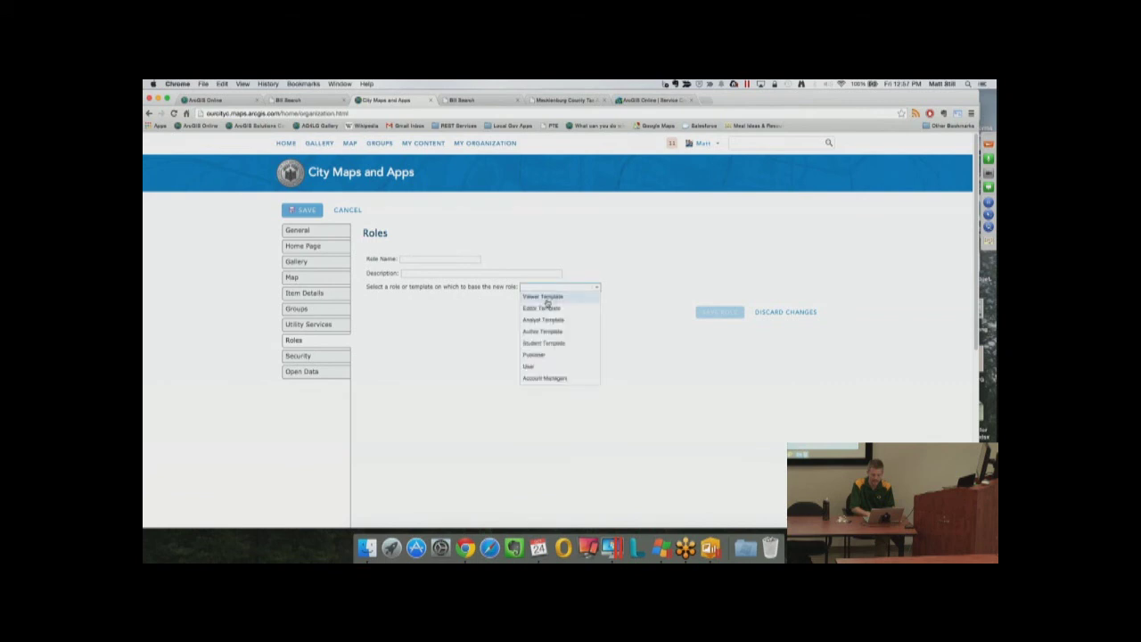
click(557, 302)
scroll(606, 312, down, 3)
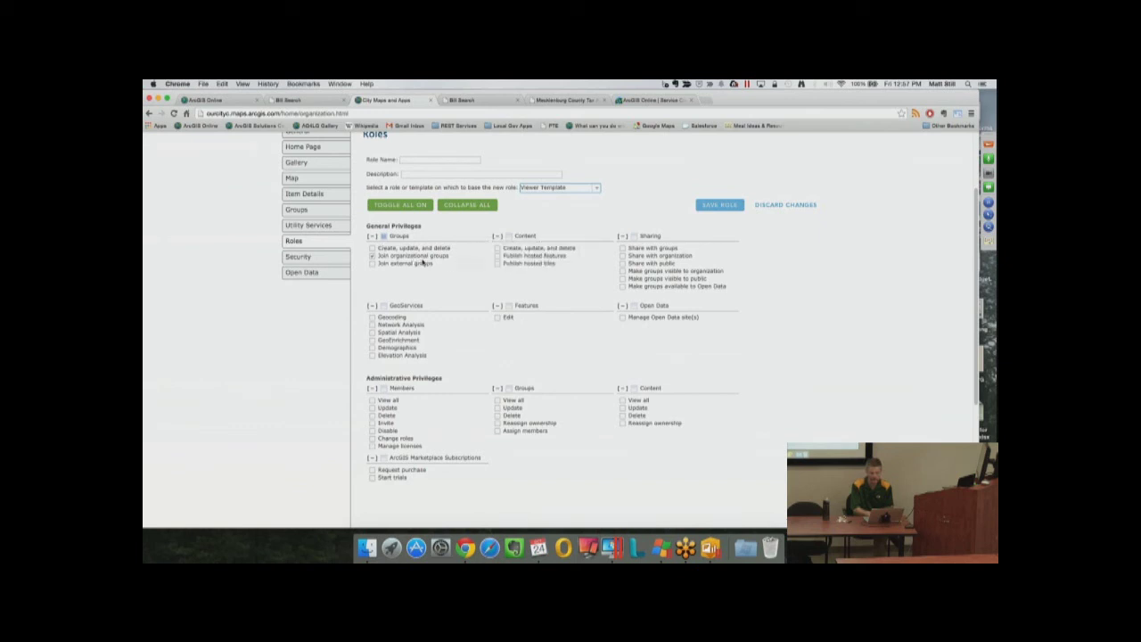
mouse_move(431, 266)
mouse_move(407, 334)
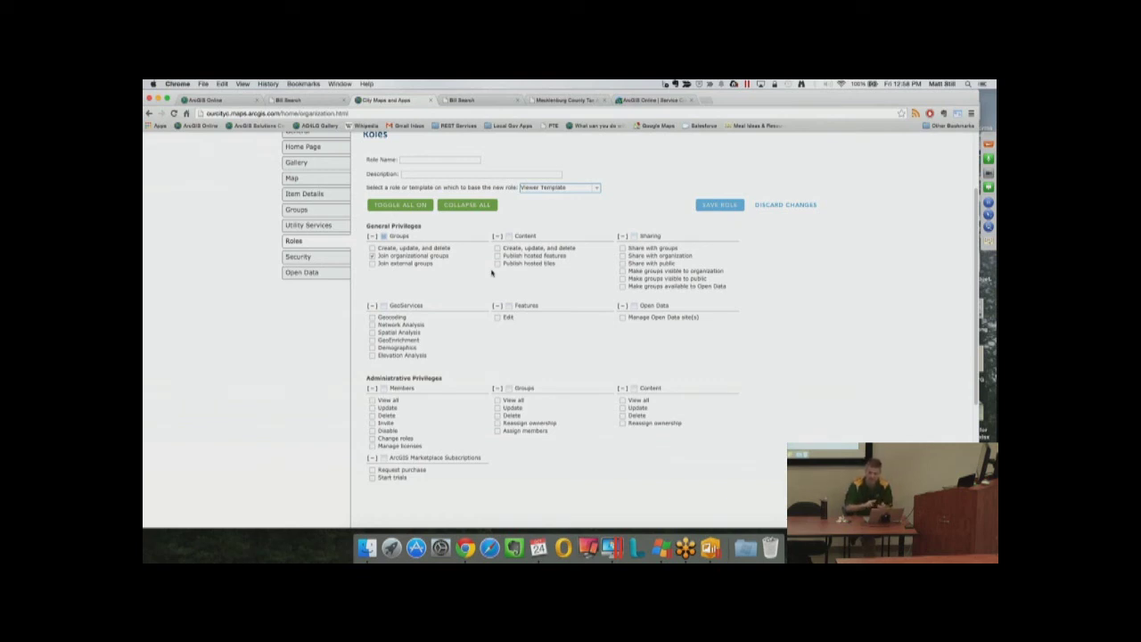
scroll(491, 273, up, 3)
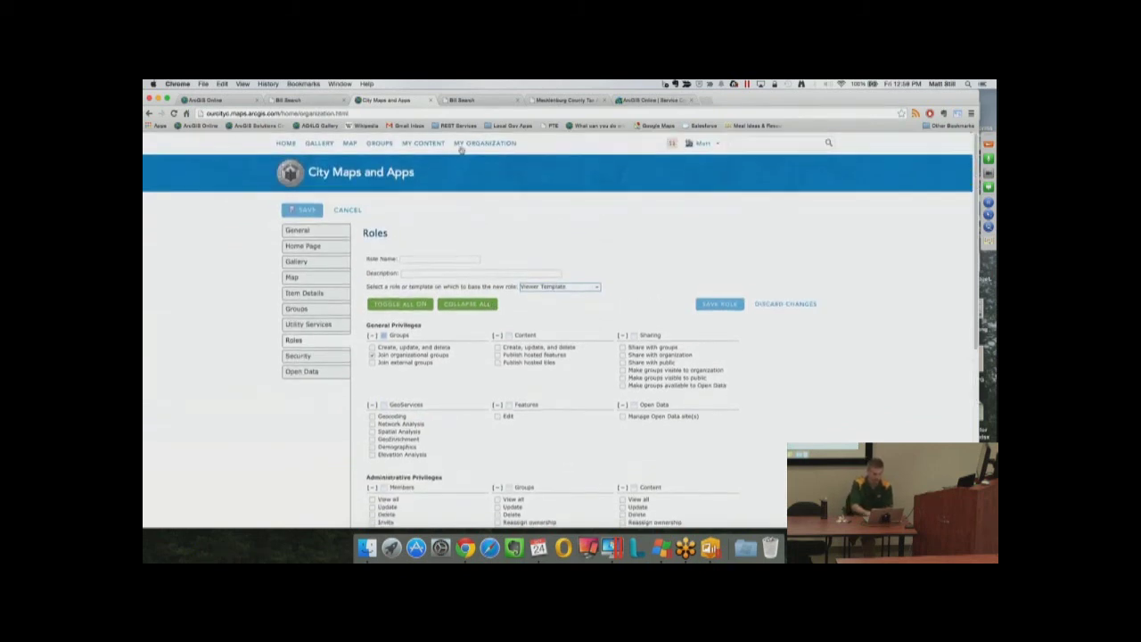
Reopen the organization settings to review the four roles, then go back to the story map
click(481, 145)
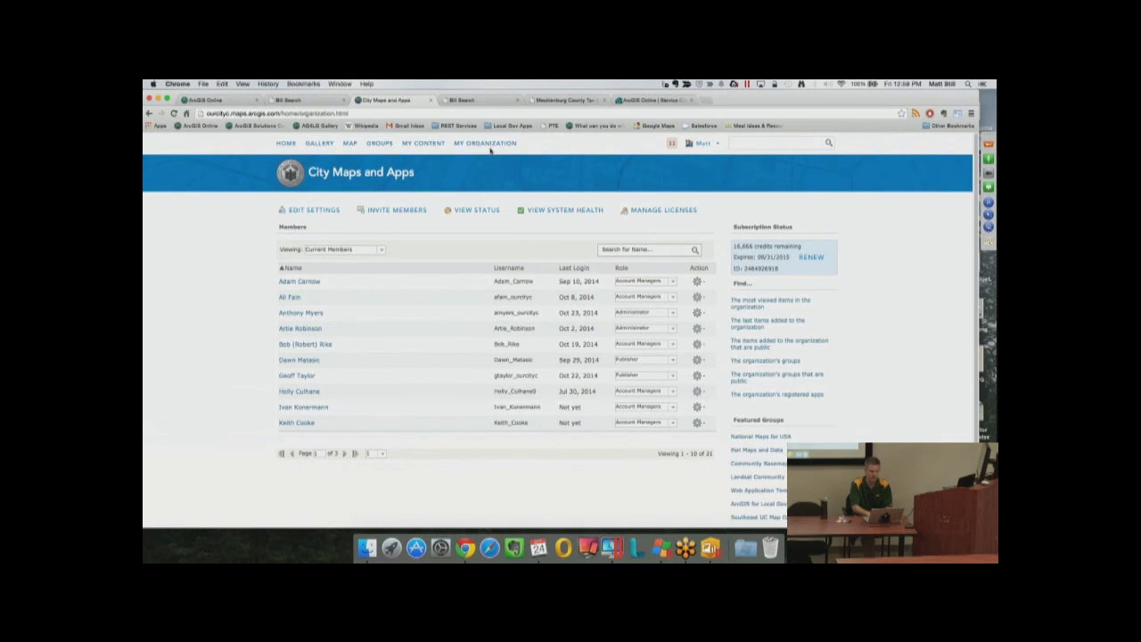
click(294, 212)
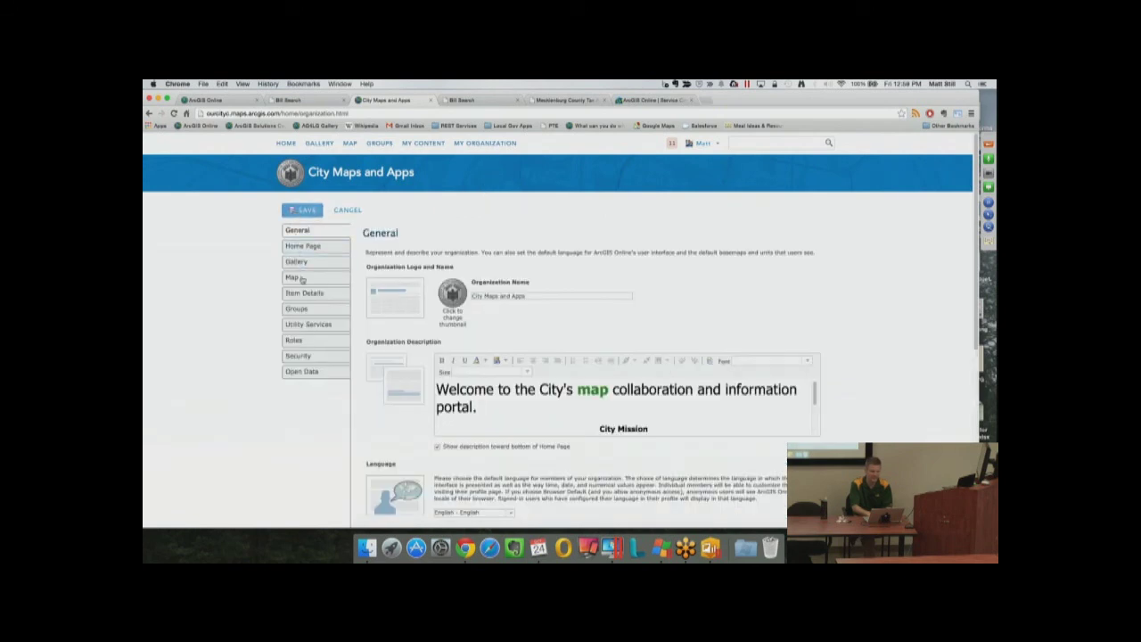
click(302, 340)
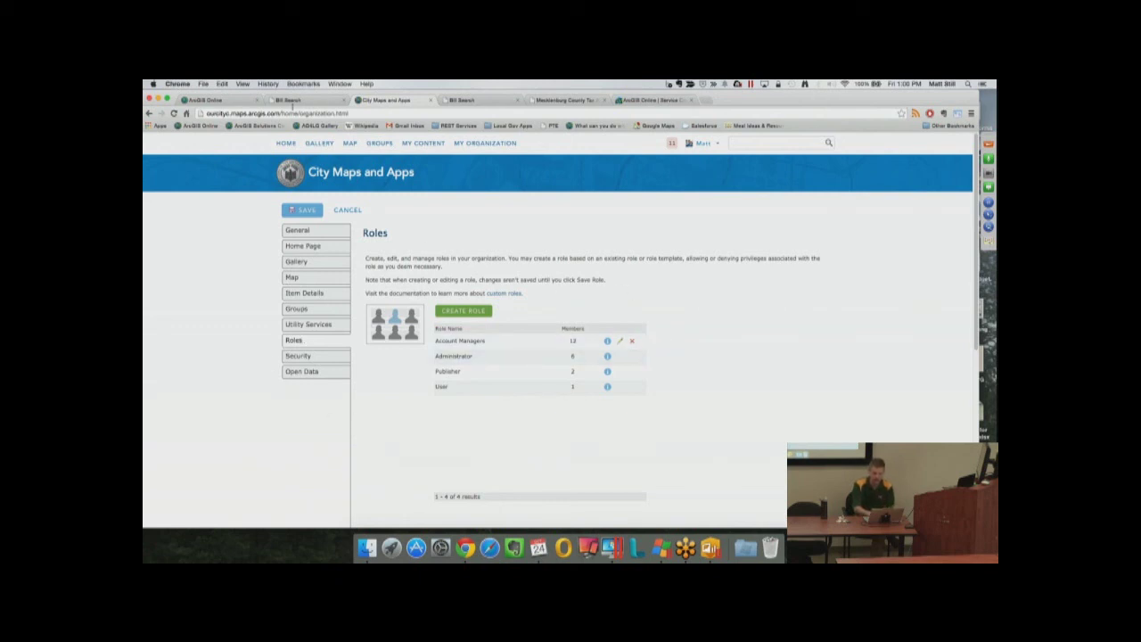
click(217, 100)
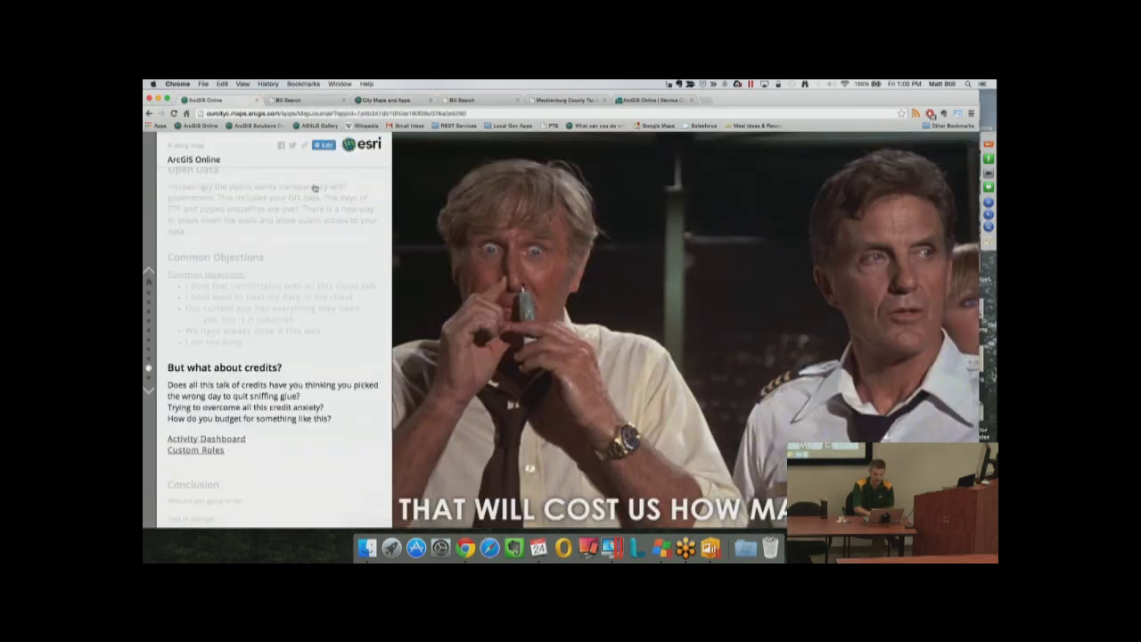
Go from the Custom Roles link to the organization status page and highlight 16,666 credits remaining
click(211, 438)
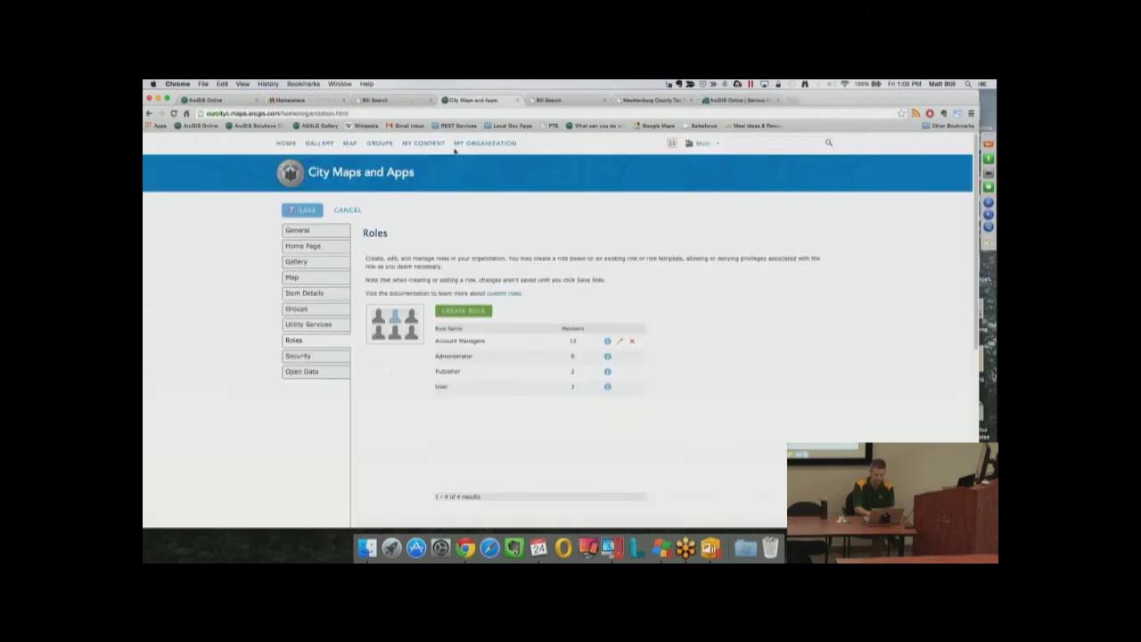
click(473, 143)
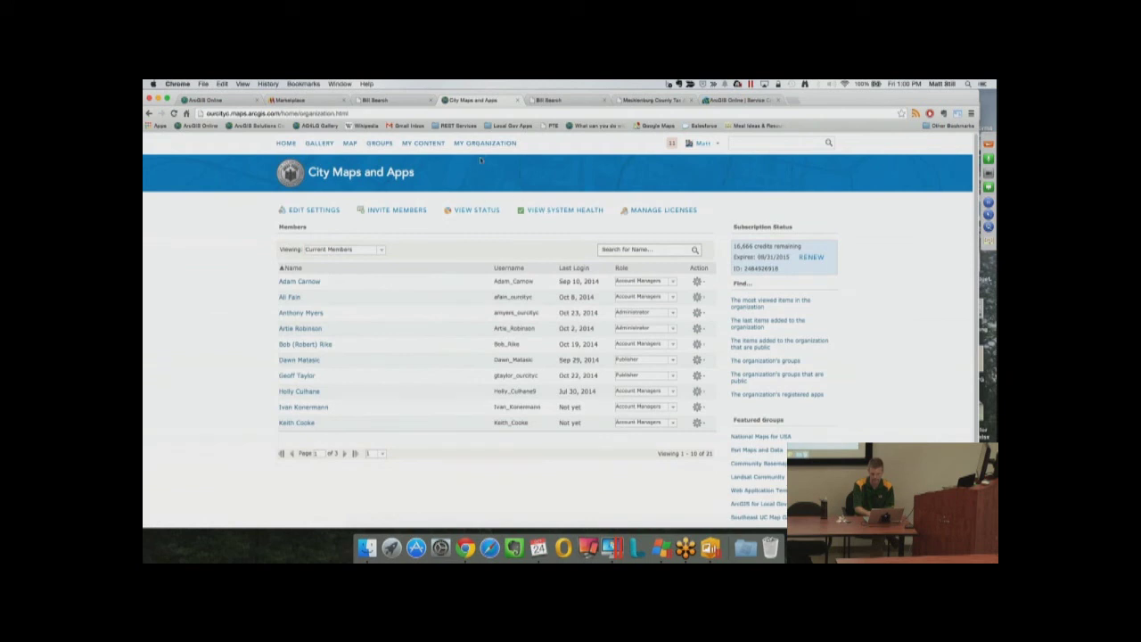
click(473, 210)
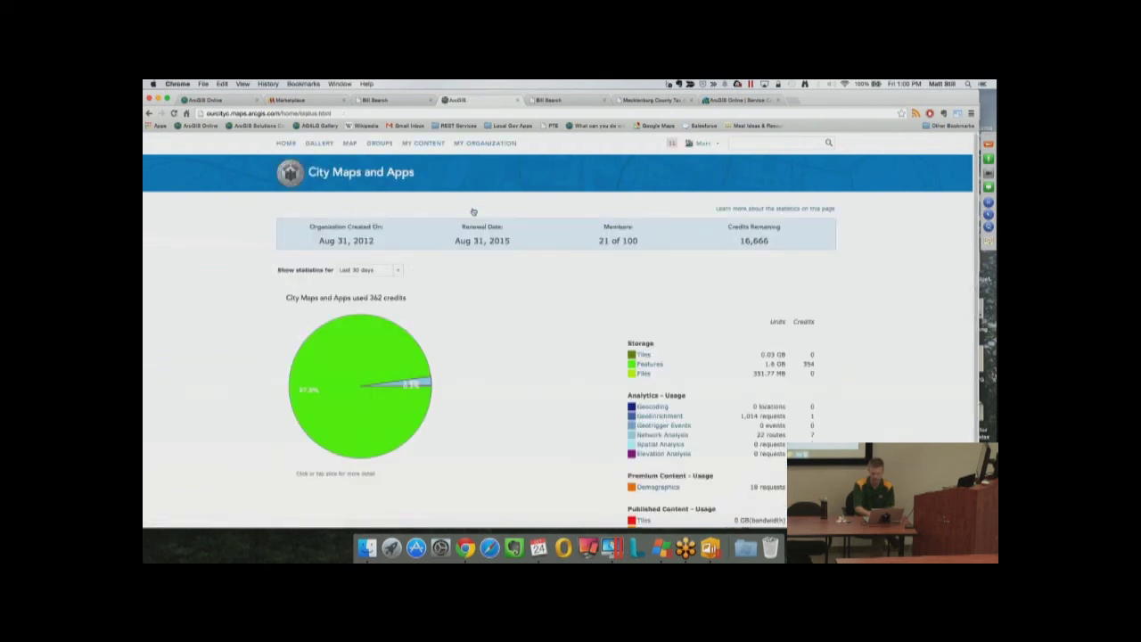
double_click(742, 240)
Check the statistics period options, review the last 30 days of credit usage, then switch to Marketplace
click(398, 270)
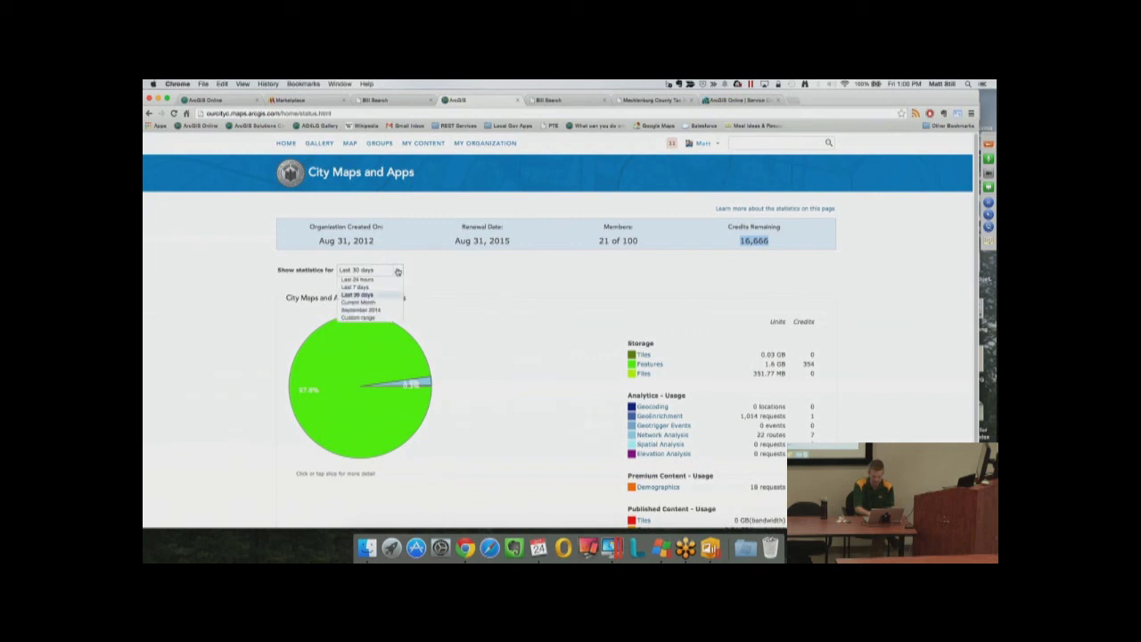
click(489, 272)
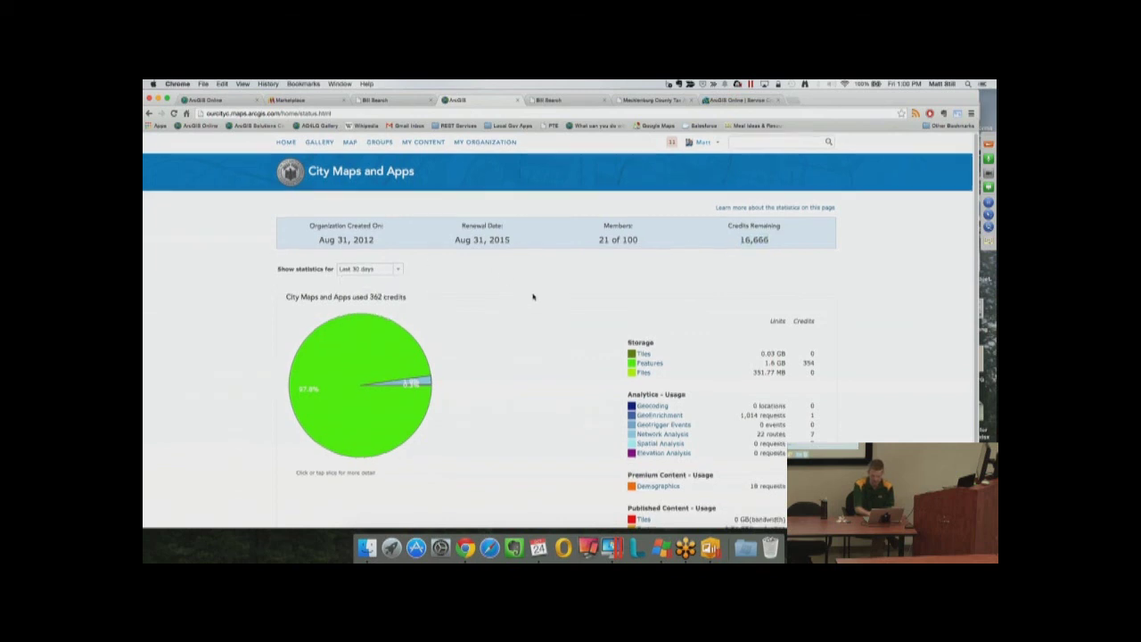
scroll(533, 297, down, 2)
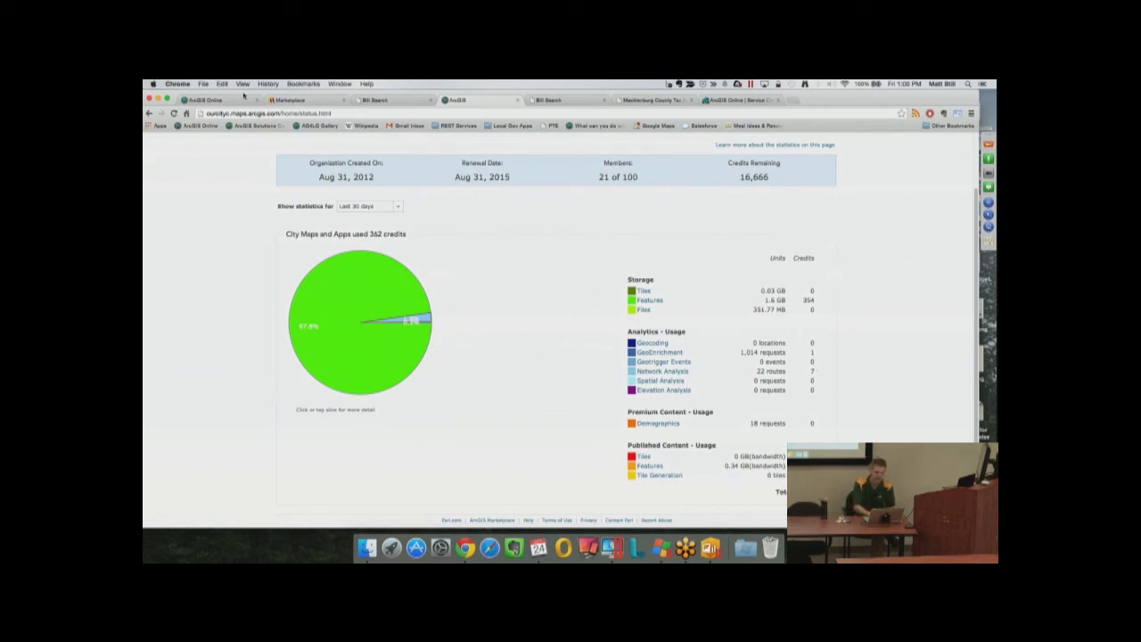
click(294, 101)
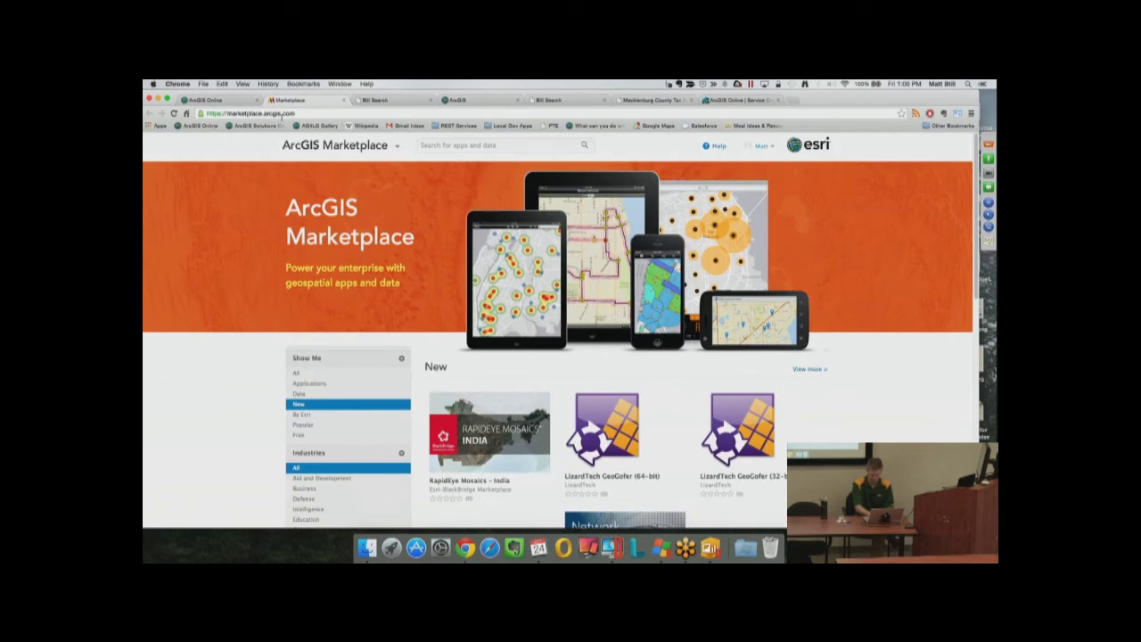
Search the Marketplace for activity dashboard and open the Activity Dashboard for ArcGIS item page
click(445, 146)
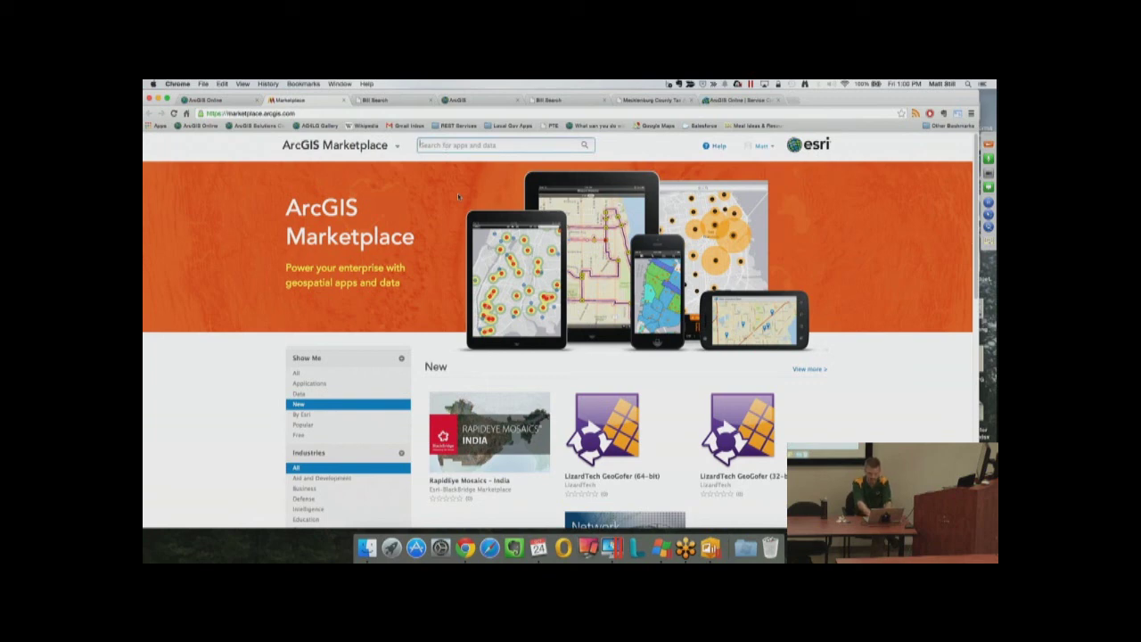
text(arci)
text(ty)
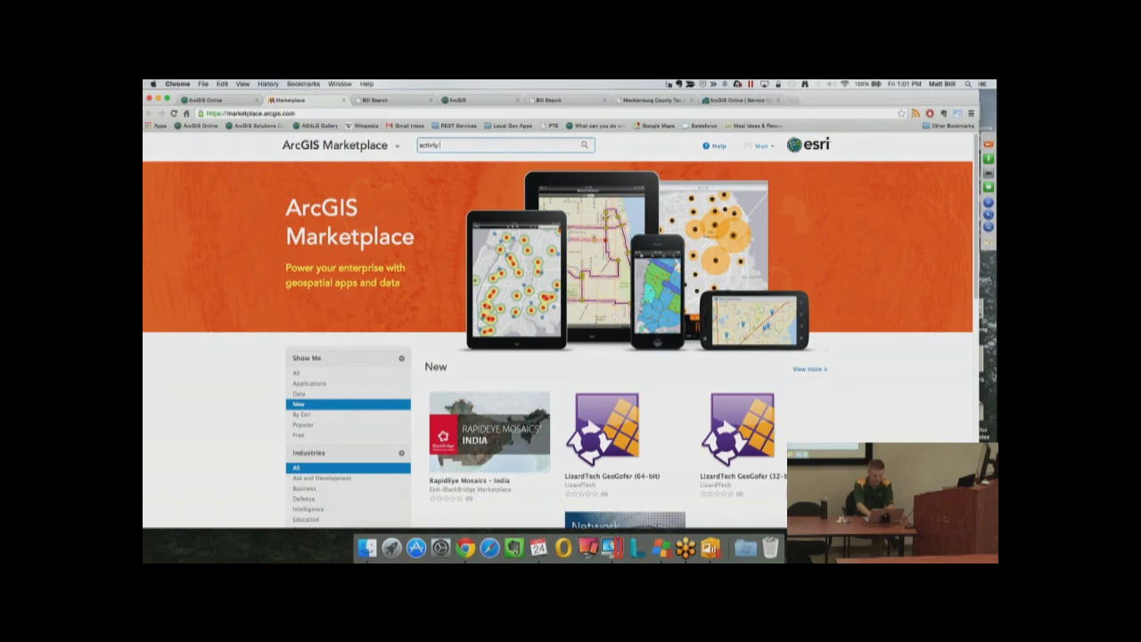
key(Return)
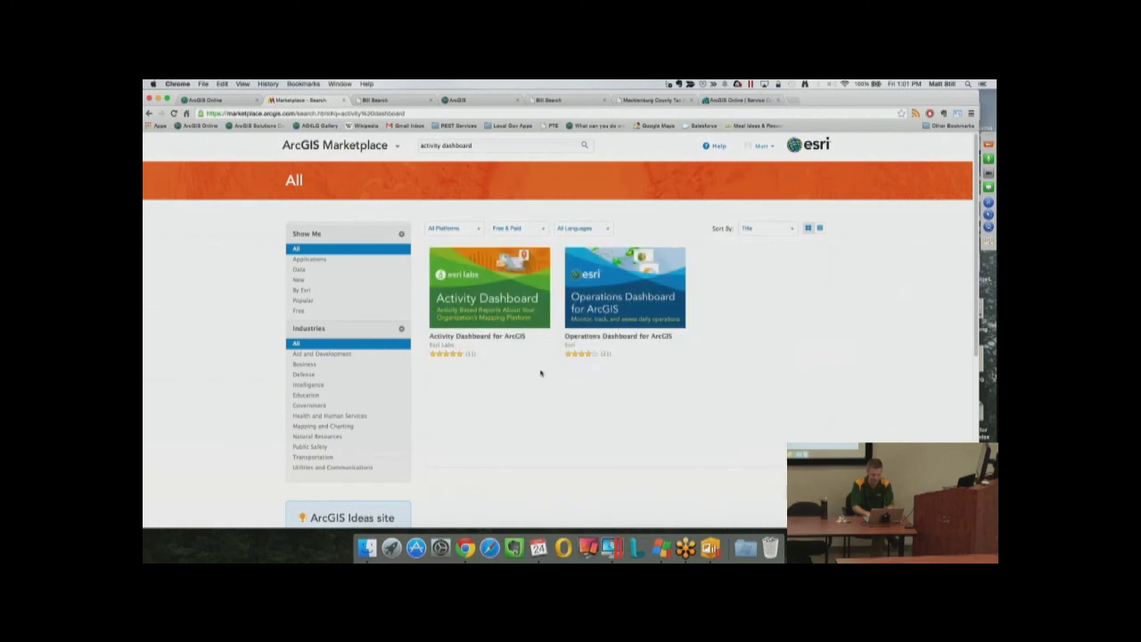
mouse_move(496, 308)
mouse_move(507, 283)
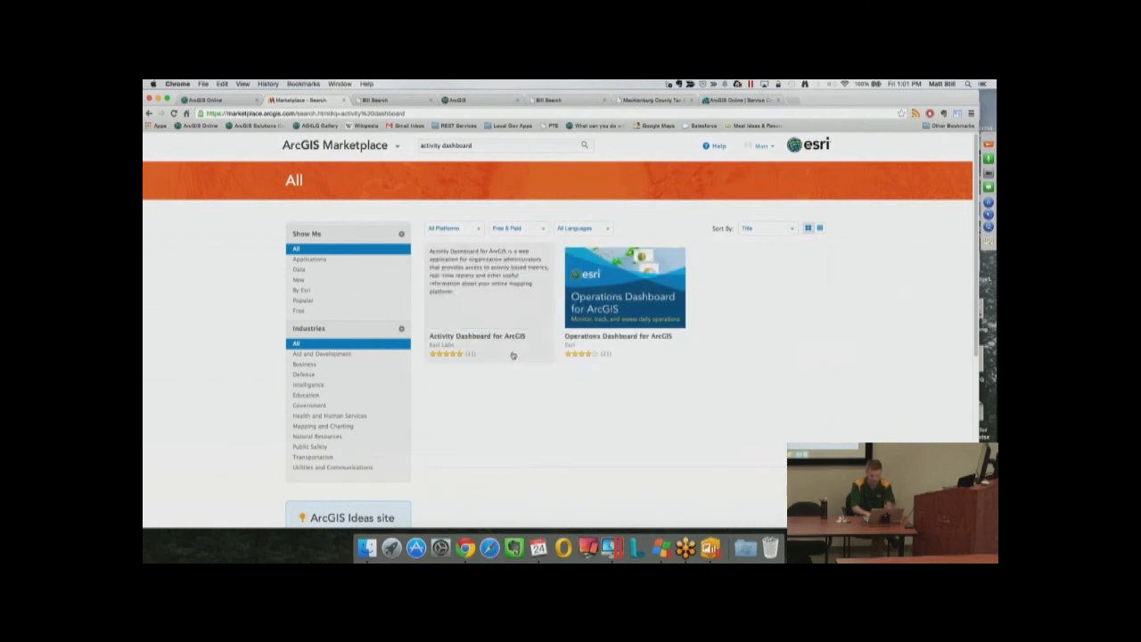
click(507, 283)
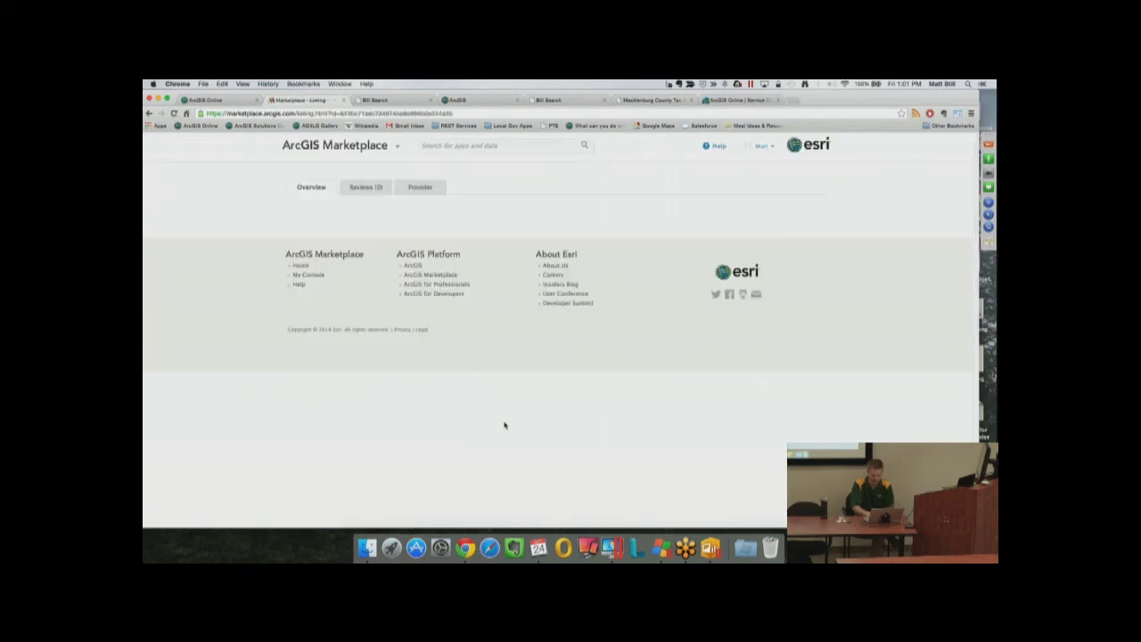
click(311, 378)
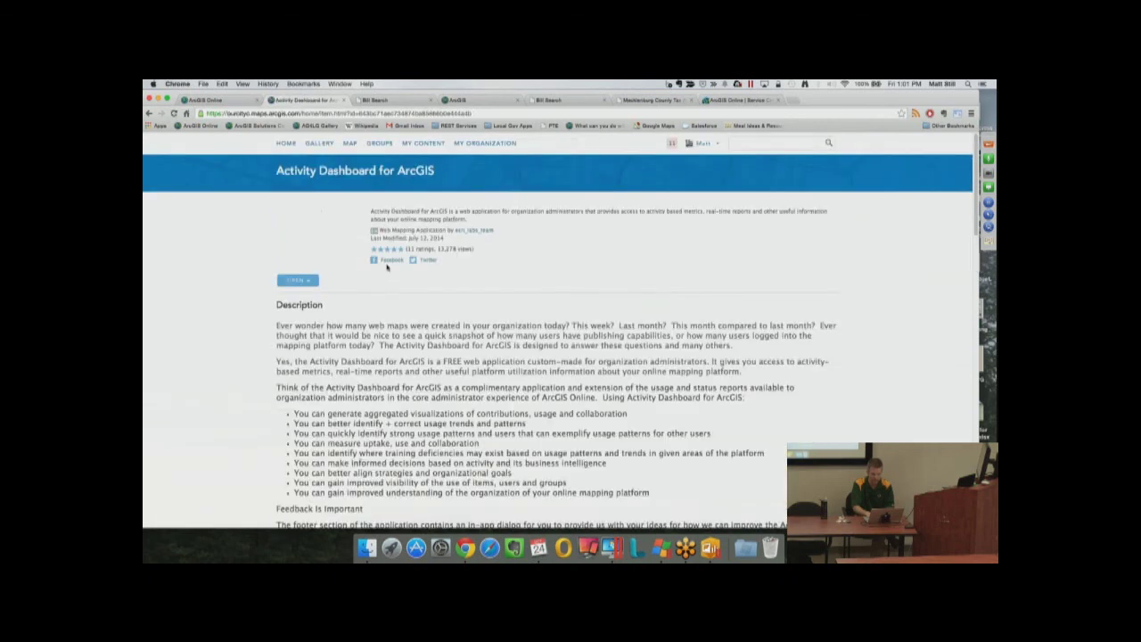
Launch Activity Dashboard, sign in, approve access, and scroll to the credit report showing 16,666.91 credits
click(301, 289)
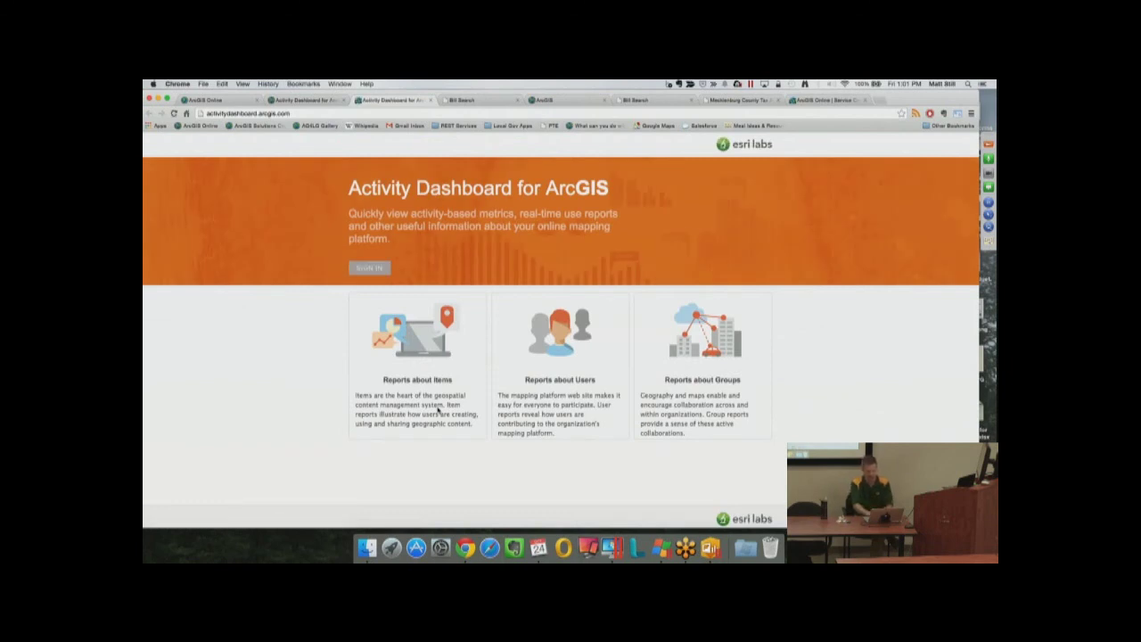
click(369, 268)
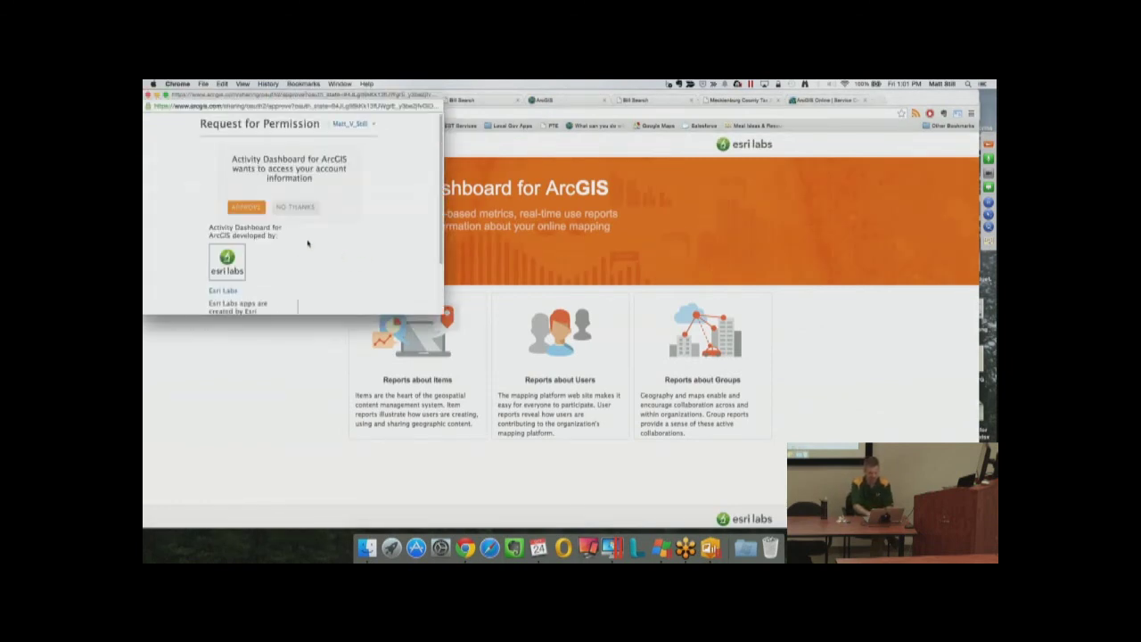
click(242, 214)
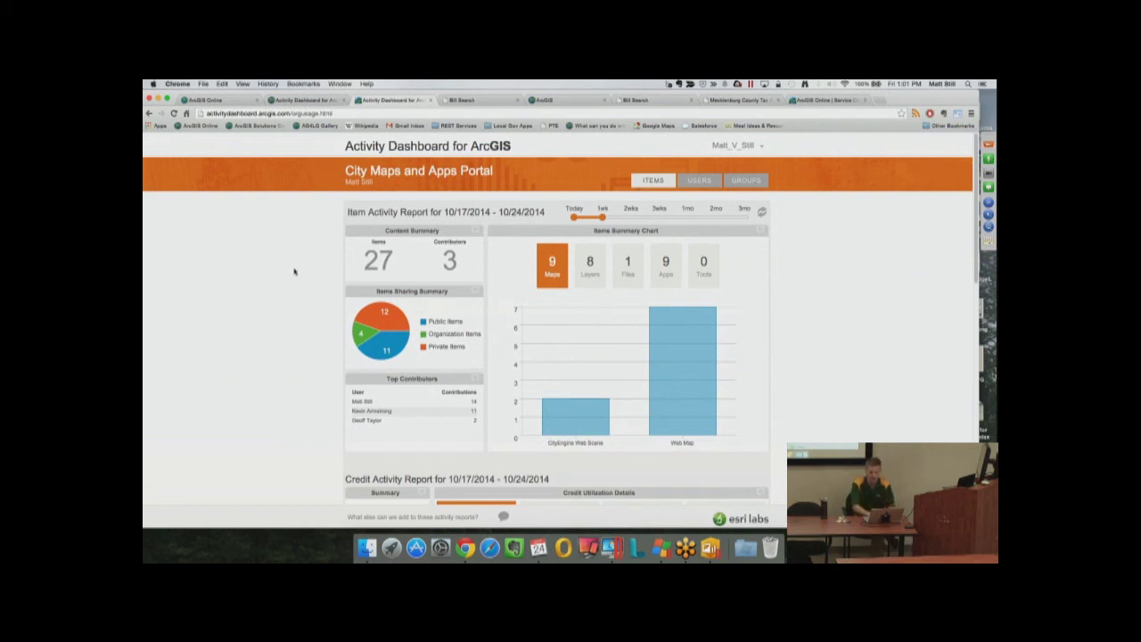
scroll(294, 272, down, 1)
click(607, 317)
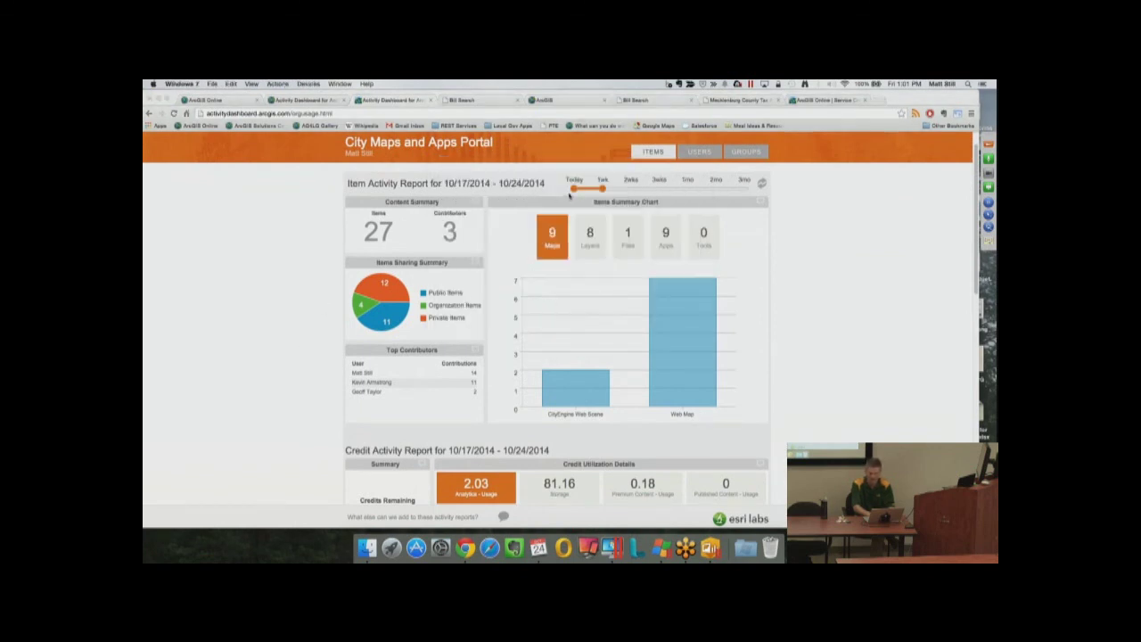
scroll(341, 372, down, 5)
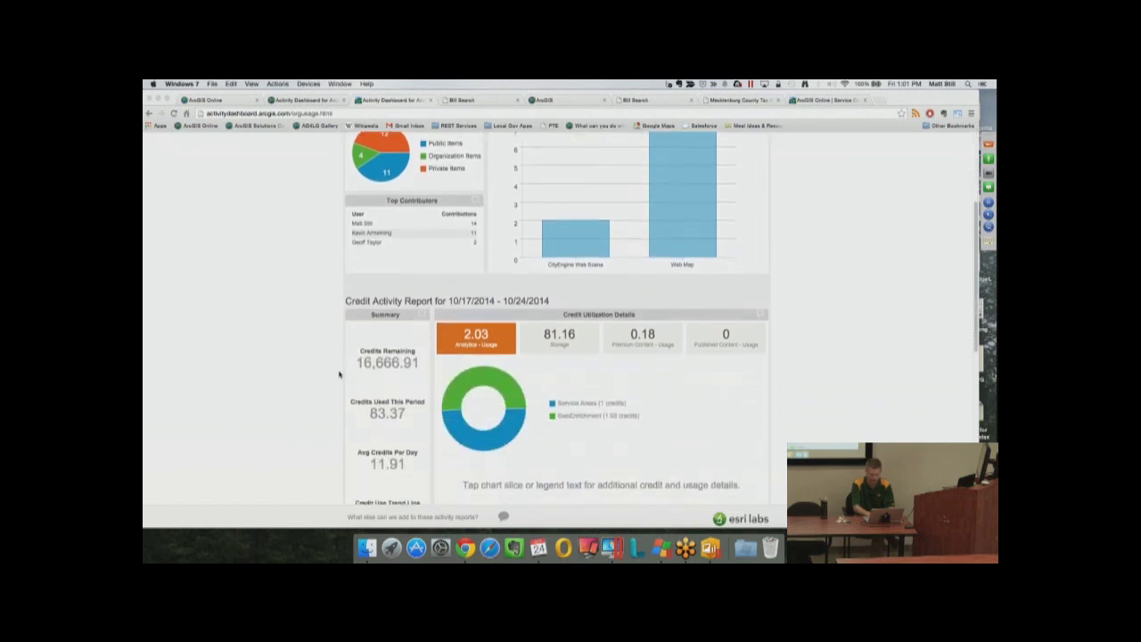